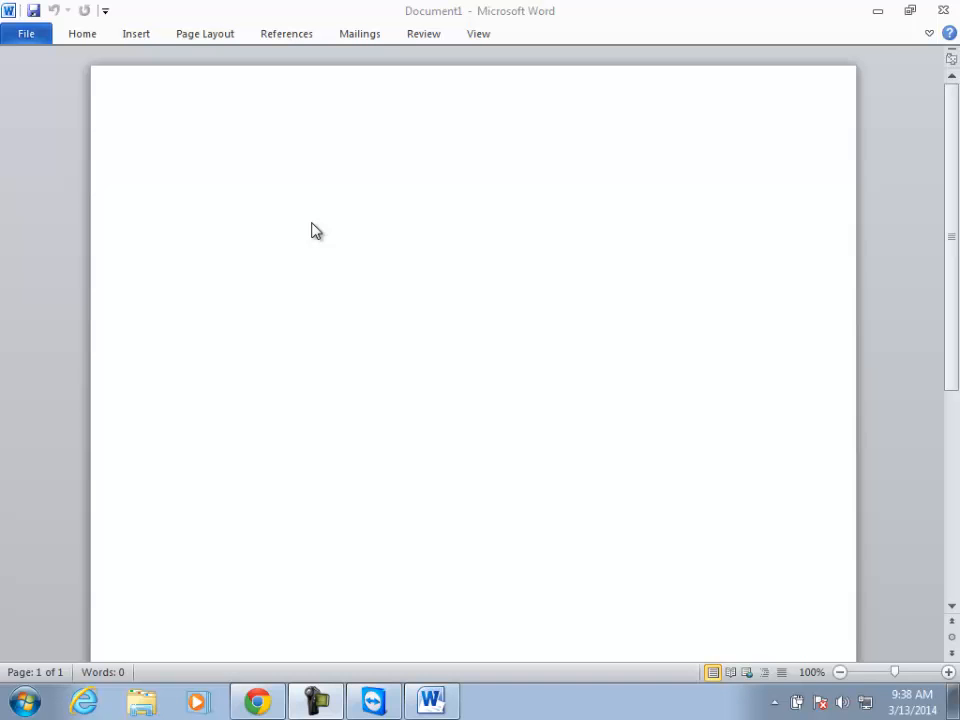
Enter the heading "Course Objectives" in the blank document and the line "Culinary Arts: Fajita" below it
left_click(315, 233)
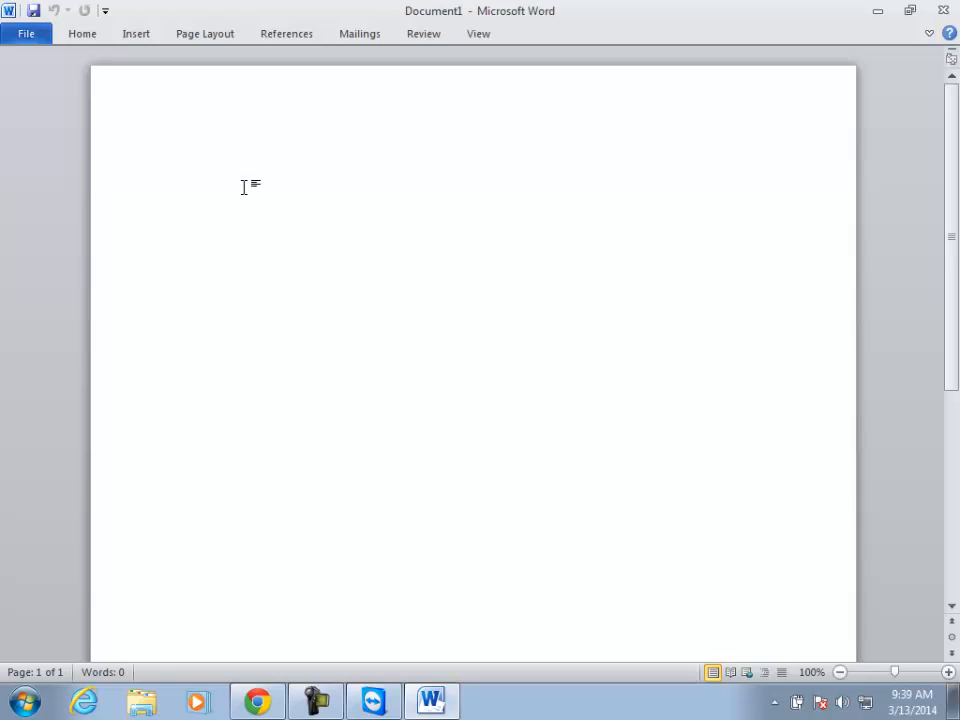
type("Course Objectives")
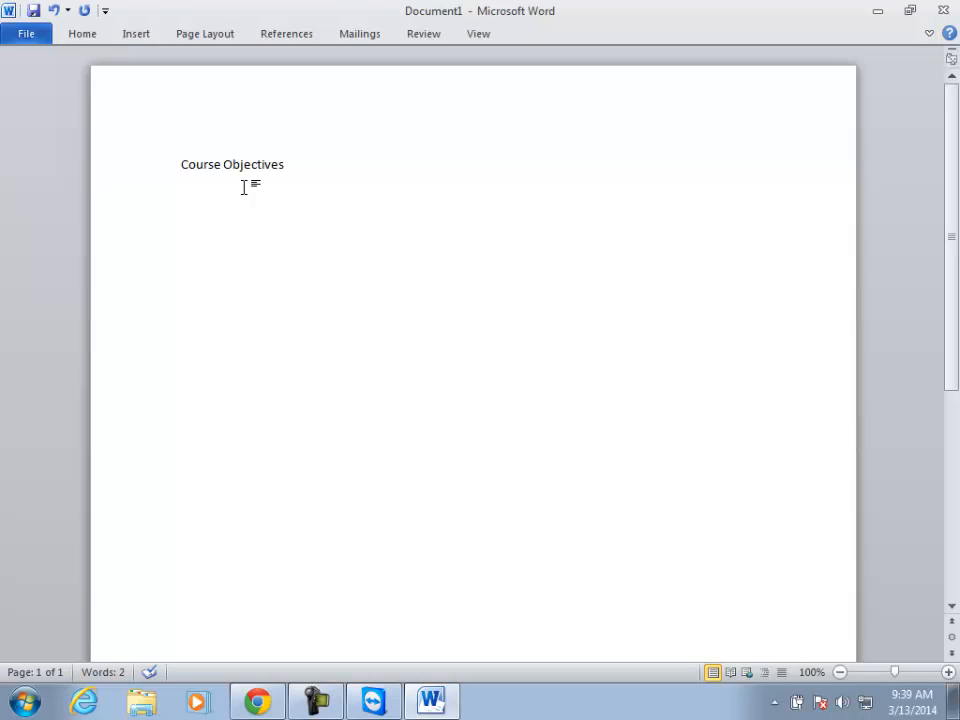
key("Return")
type("Culinary ")
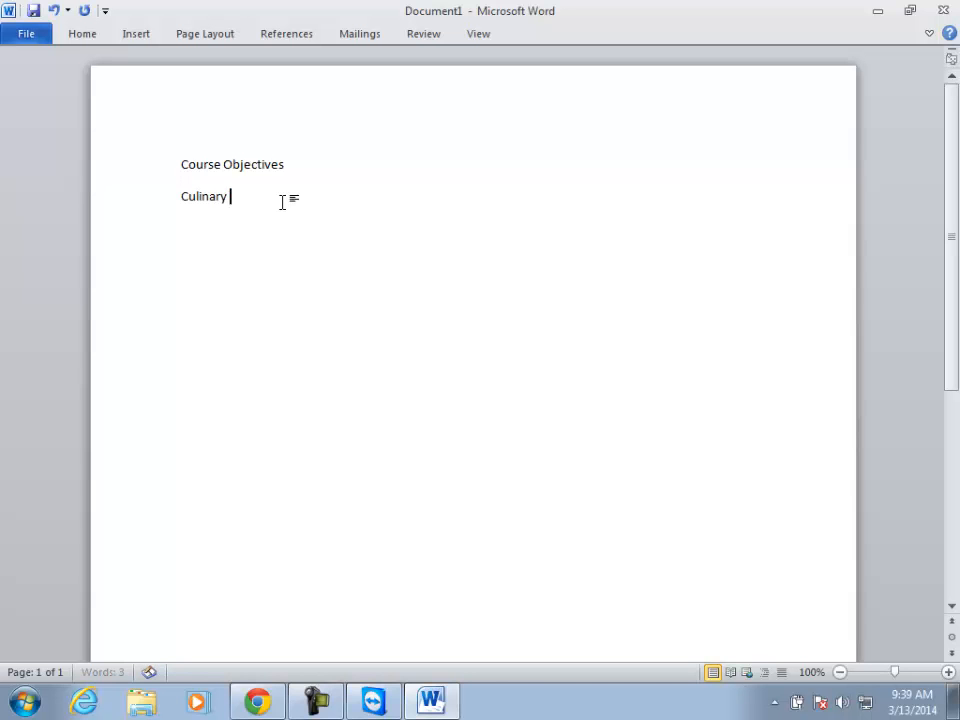
type("Arts: Pizza")
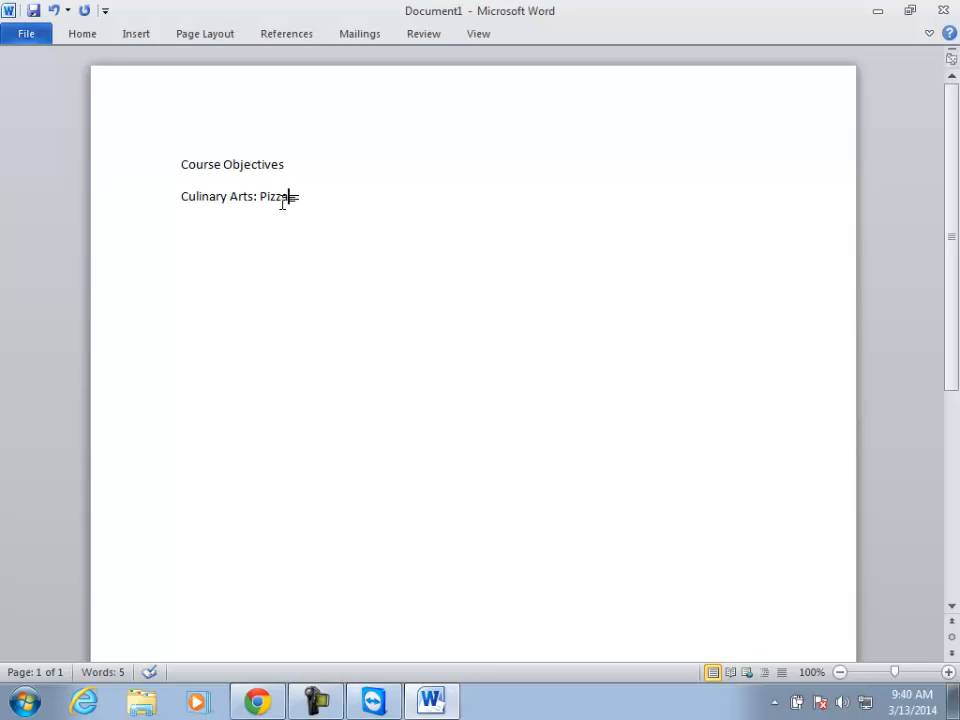
key("BackSpace")
key("BackSpace")
key("BackSpace")
key("BackSpace")
key("BackSpace")
type("Fajitas")
Add a new line reading "Ultimate Objective – Students will be able to make Fajitas."
key("Return")
type("Ultimate Objective - students will be able to make Fajitas")
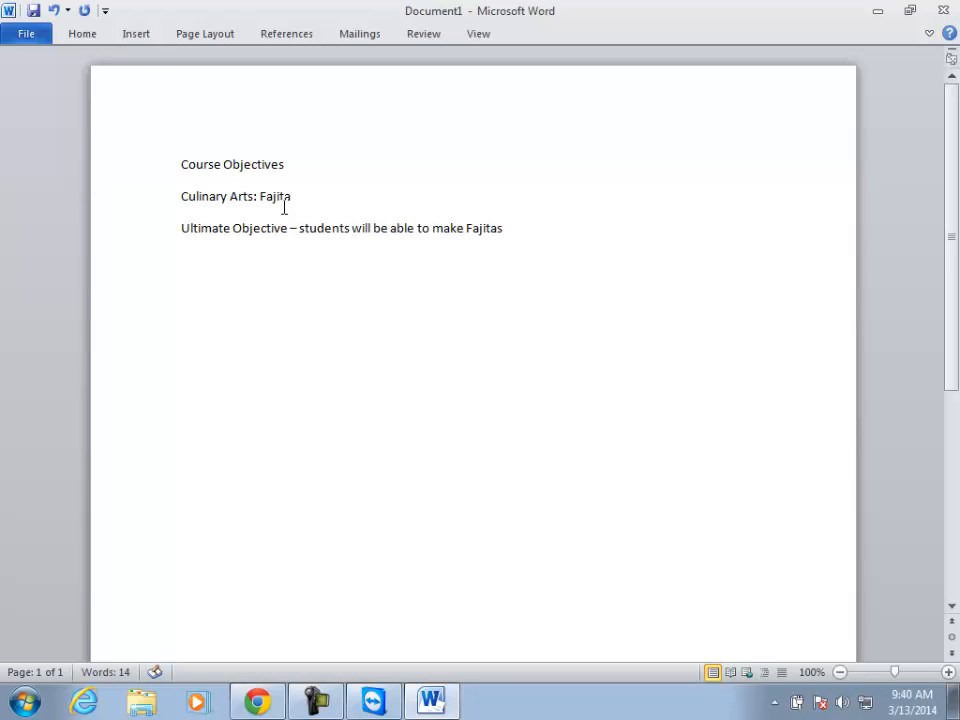
left_click(305, 228)
key("BackSpace")
type("S")
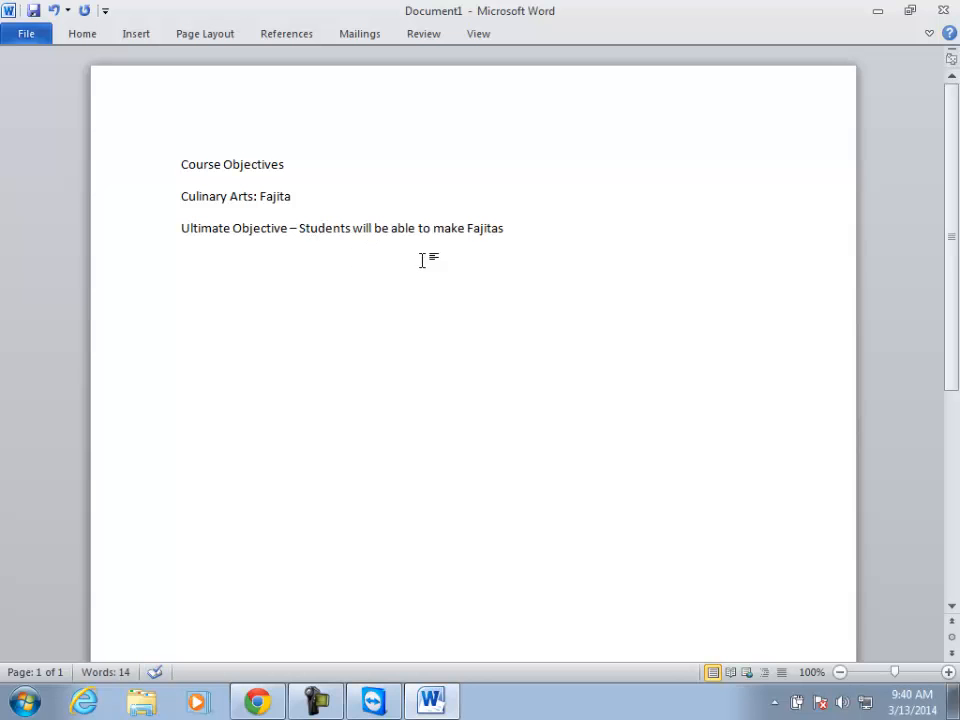
left_click(525, 227)
type(".")
Add the line "Sub-objectives:" below the objective statement
key("Return")
type("Sub-obj")
type("ecto")
key("BackSpace")
type("ives:")
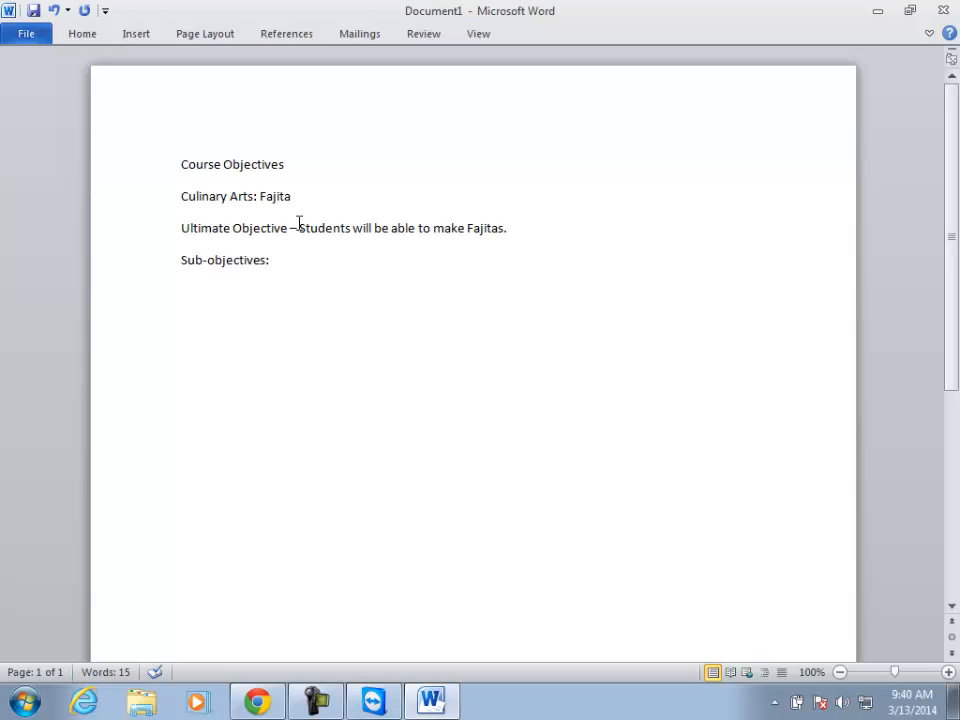
Replace "Ultimate" with "Course" in the objective line and start an indented line under "Sub-objectives:"
left_click_drag(230, 229, 179, 228)
type("Course")
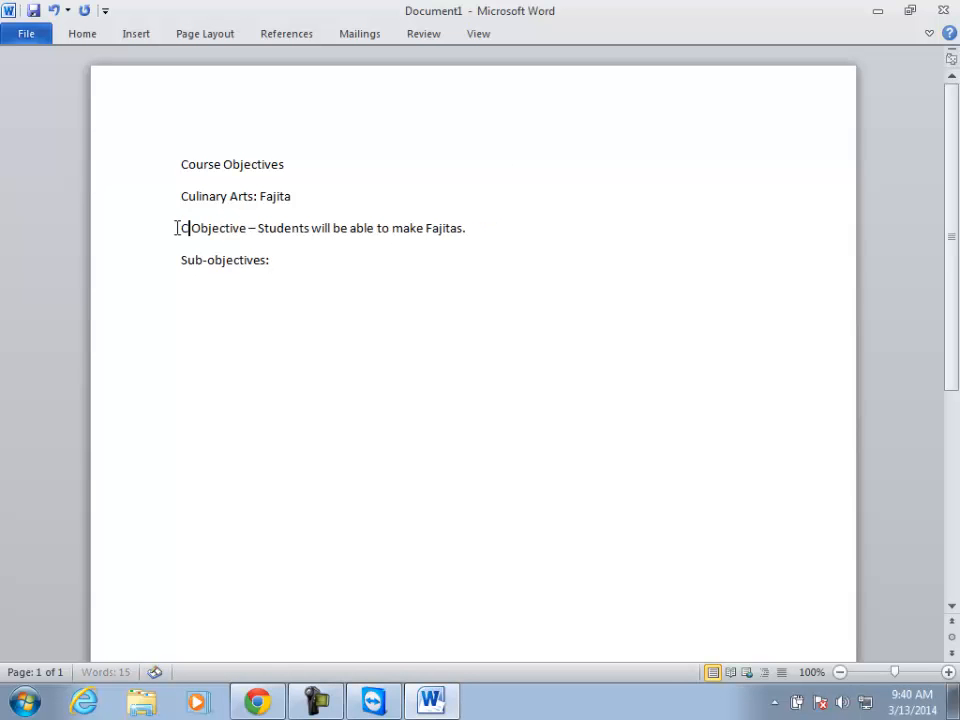
left_click(290, 270)
key("Return")
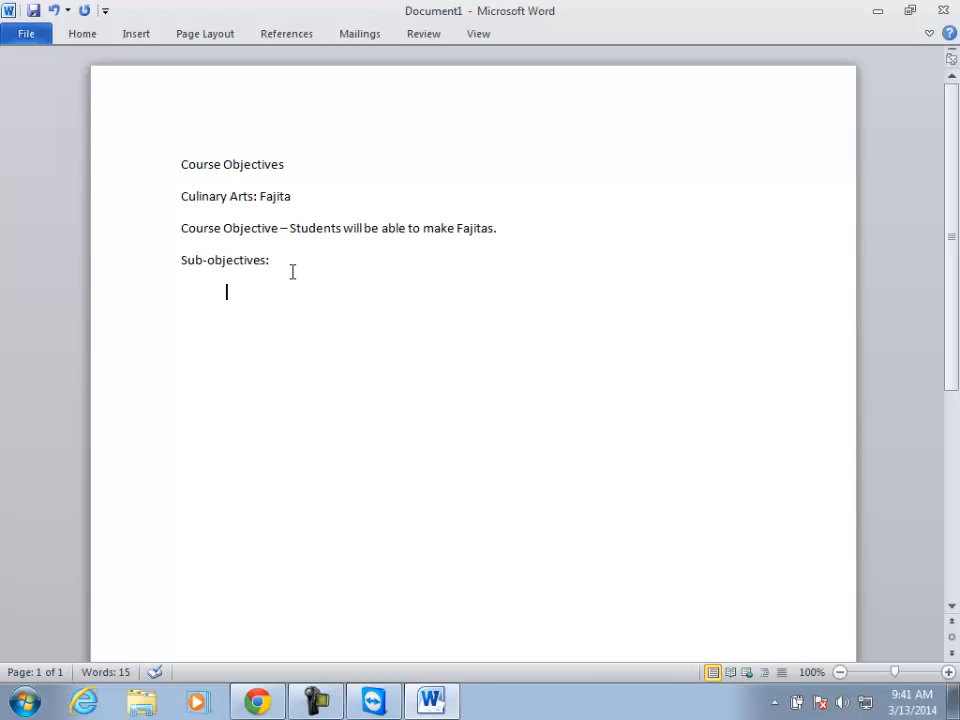
Change "make" to "serve" in the course objective so it reads "Students will be able to serve Fajitas."
left_click_drag(424, 228, 456, 232)
type("serv")
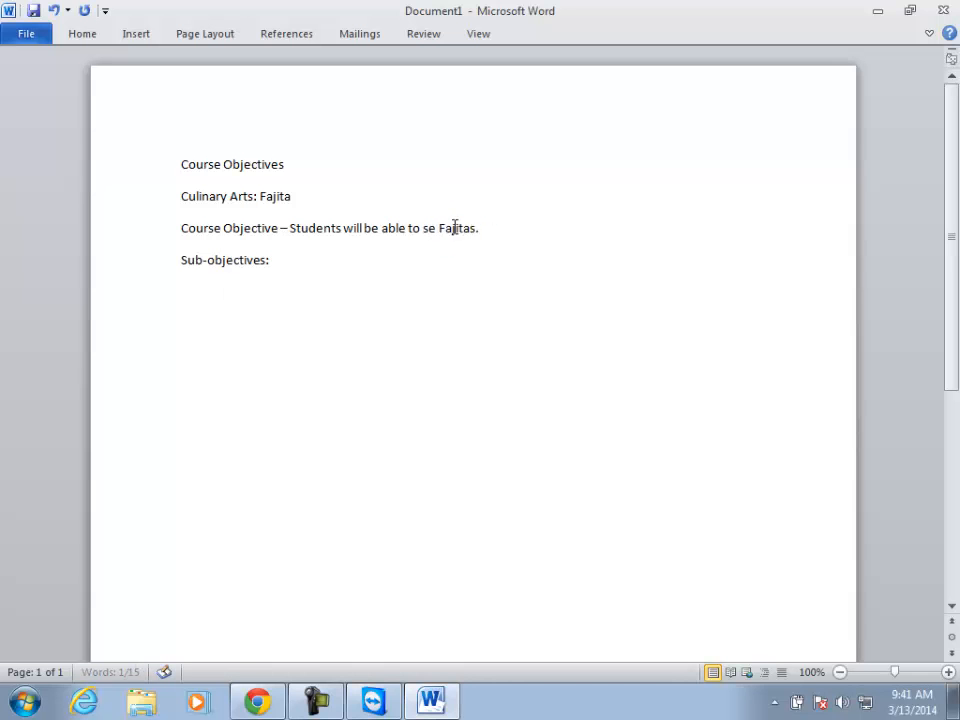
type("e a")
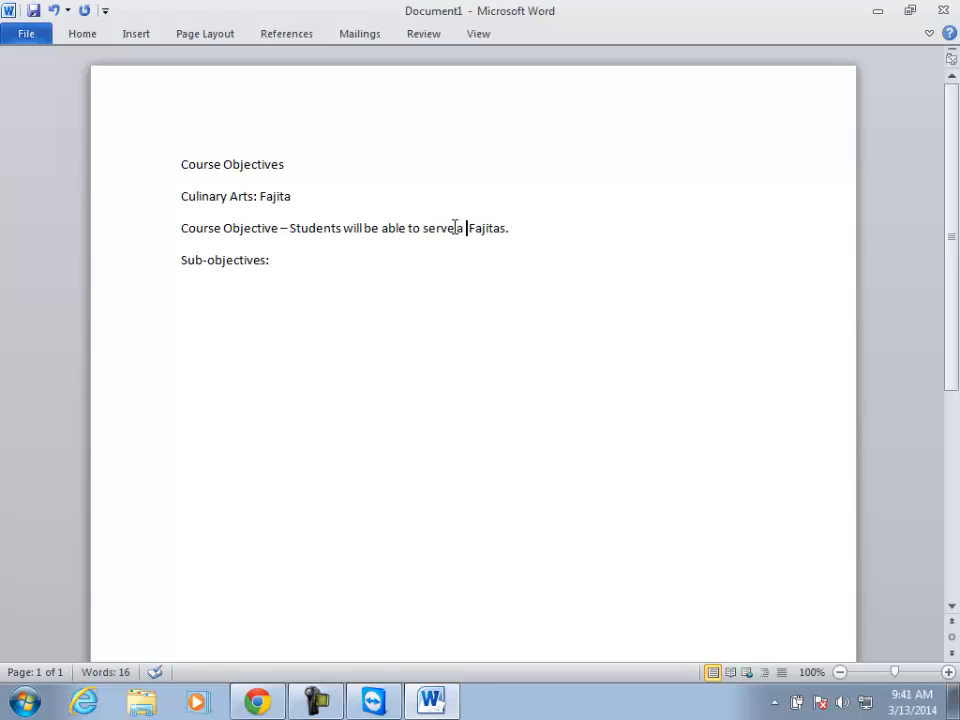
double_click(285, 296)
right_click(465, 228)
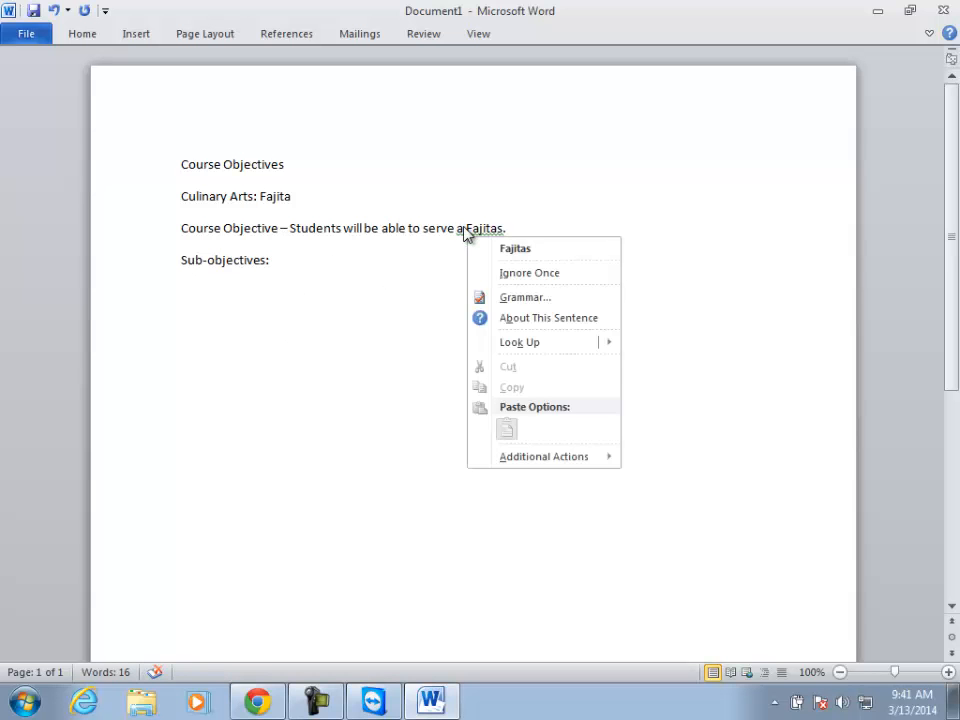
left_click(498, 272)
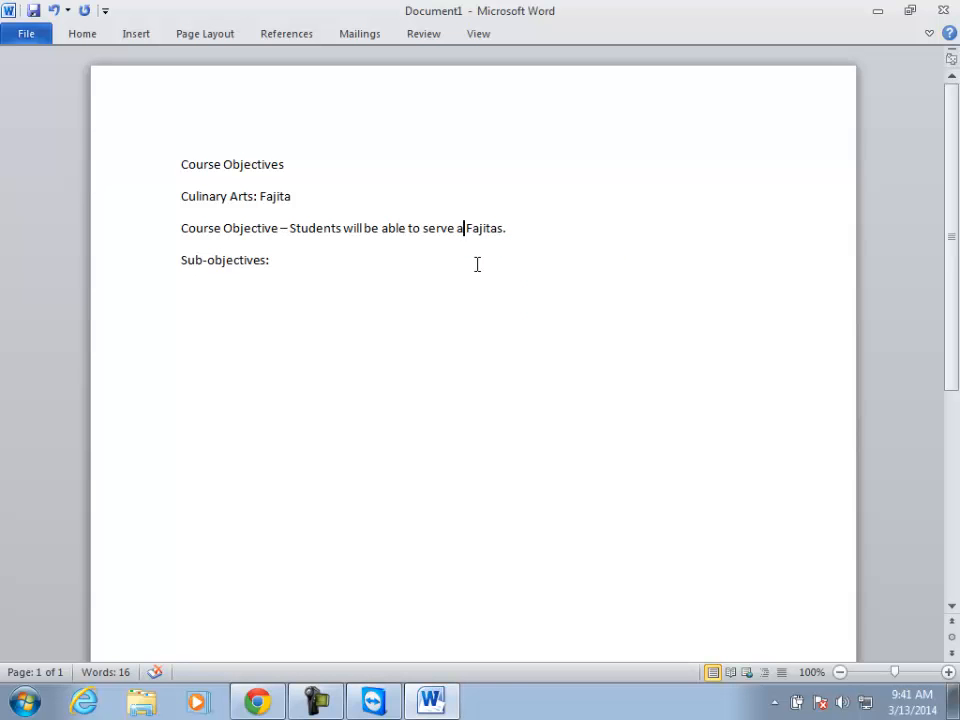
key("BackSpace")
key("BackSpace")
left_click(276, 311)
left_click(373, 701)
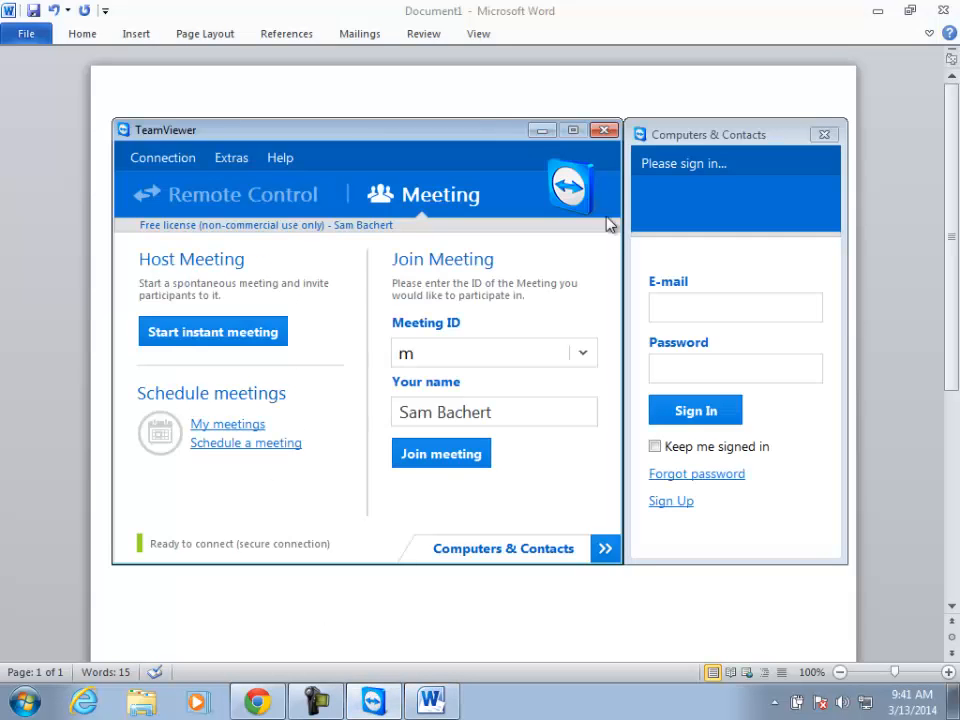
left_click(541, 130)
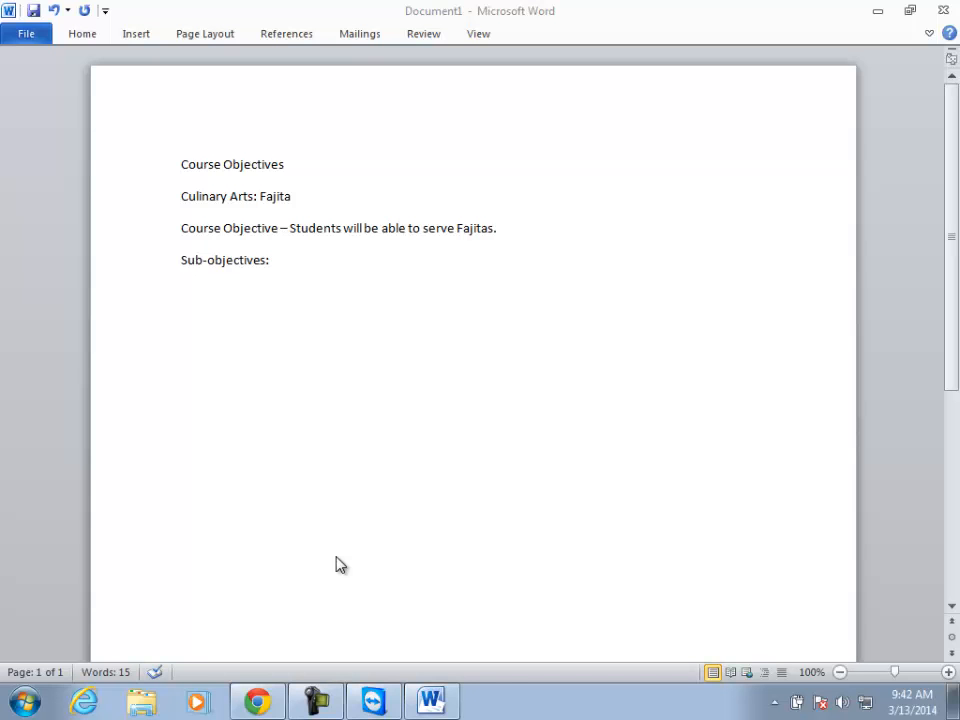
Enter the first indented sub-objective, "Check facilities and have appropriate utensils"
left_click(242, 294)
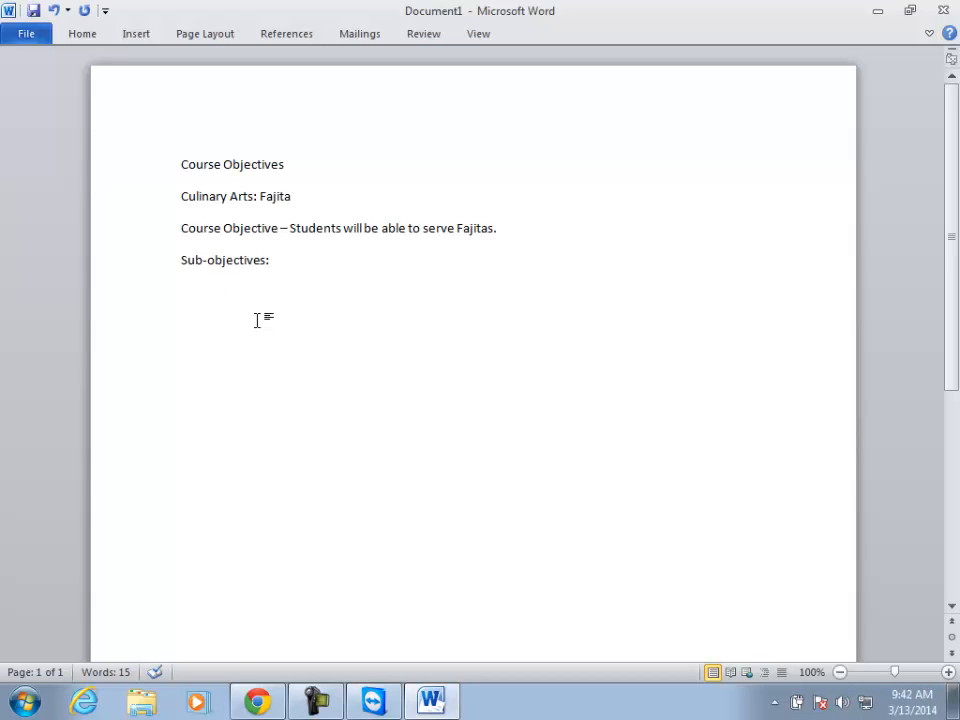
type("Check facilitie")
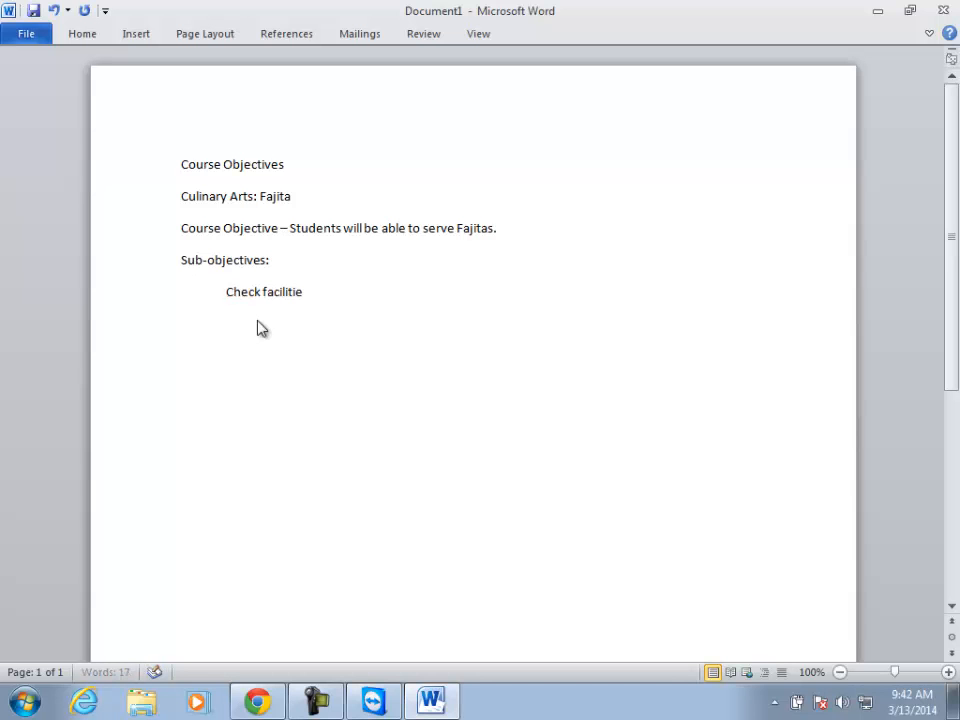
type("s and utensils")
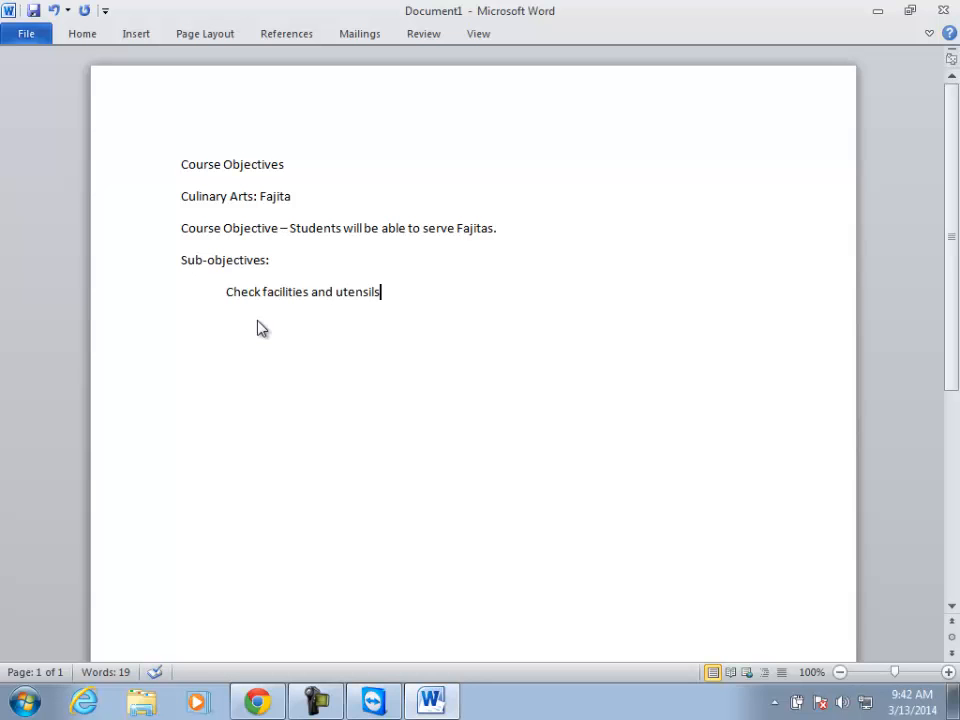
key("Left")
key("Left")
key("Left")
key("Left")
key("Left")
key("Left")
key("Left")
key("Left")
type("have appo")
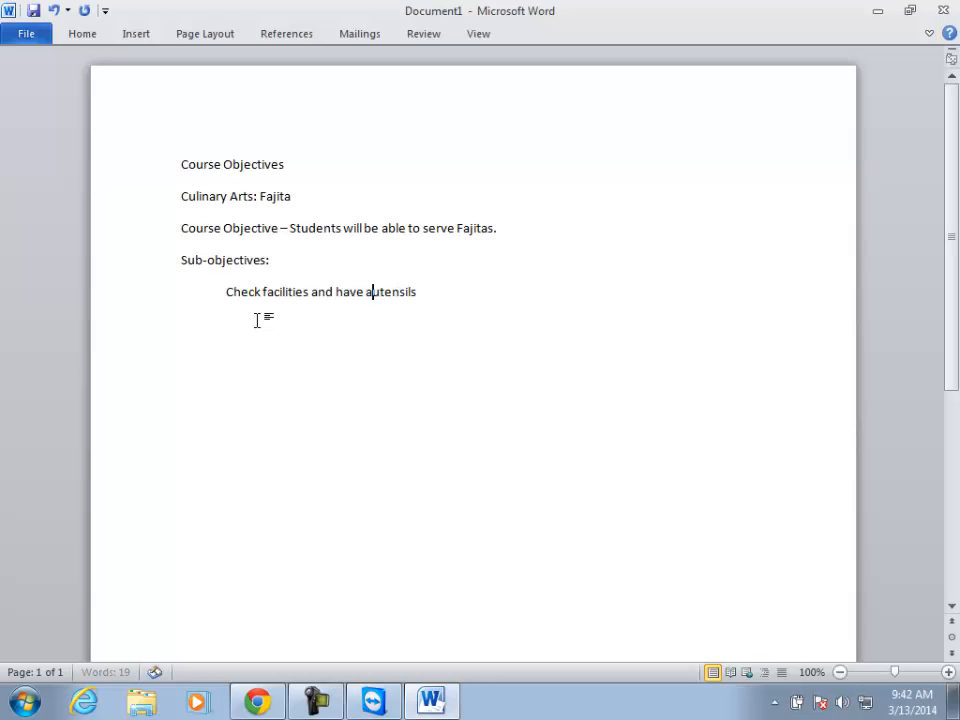
type("rpriate")
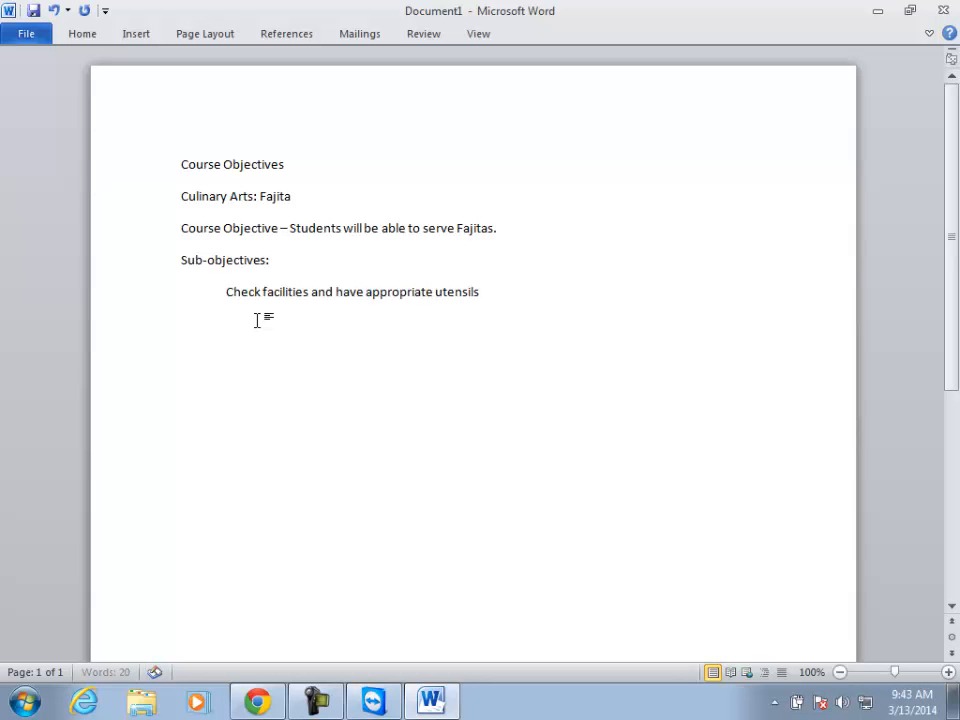
Add the second indented sub-objective, "Select ingredients"
key("End")
key("Return")
type("s")
key("BackSpace")
key("BackSpace")
key("Return")
type("select ingredients")
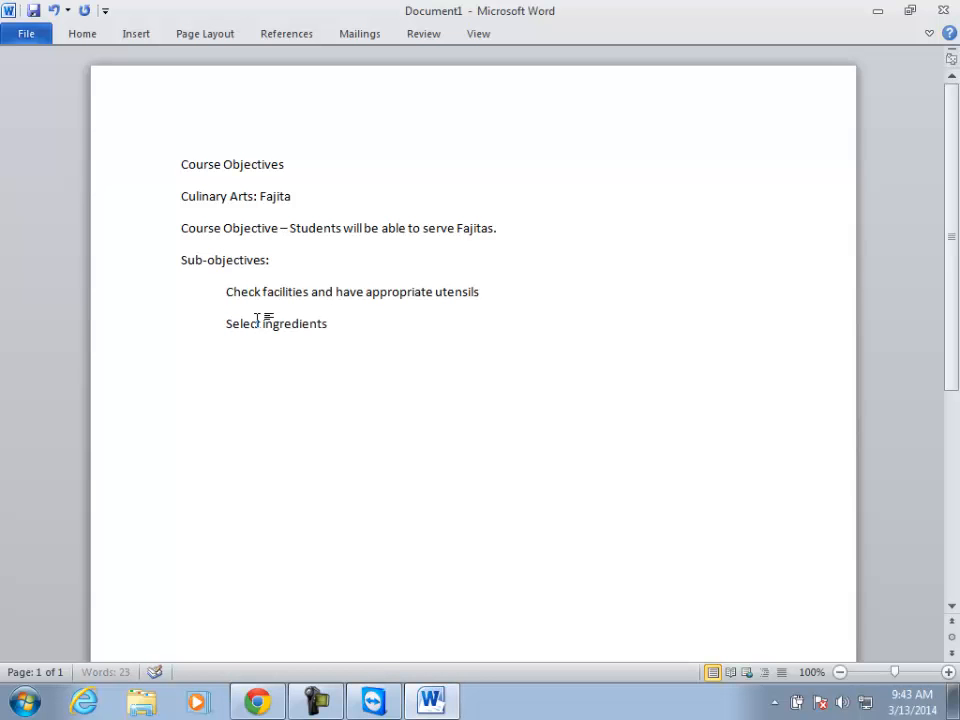
Add the third sub-objective, "Gather recipe", indented like the lines above it, and start another line
key("Return")
key("Tab")
type("recipe")
key("Home")
type("gather")
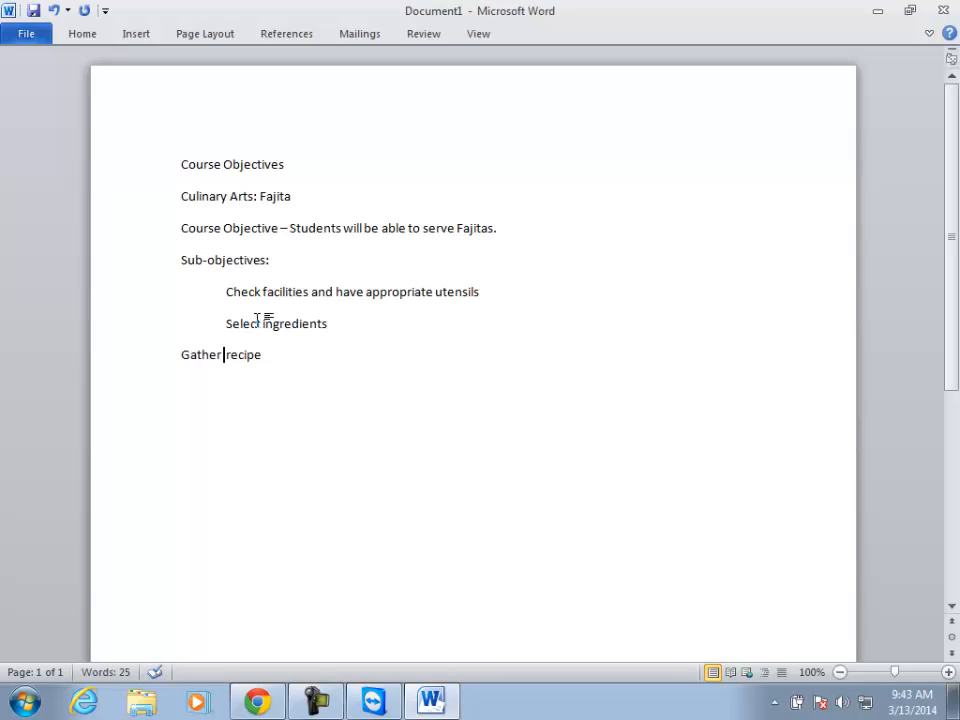
key("Home")
key("Tab")
key("End")
key("Return")
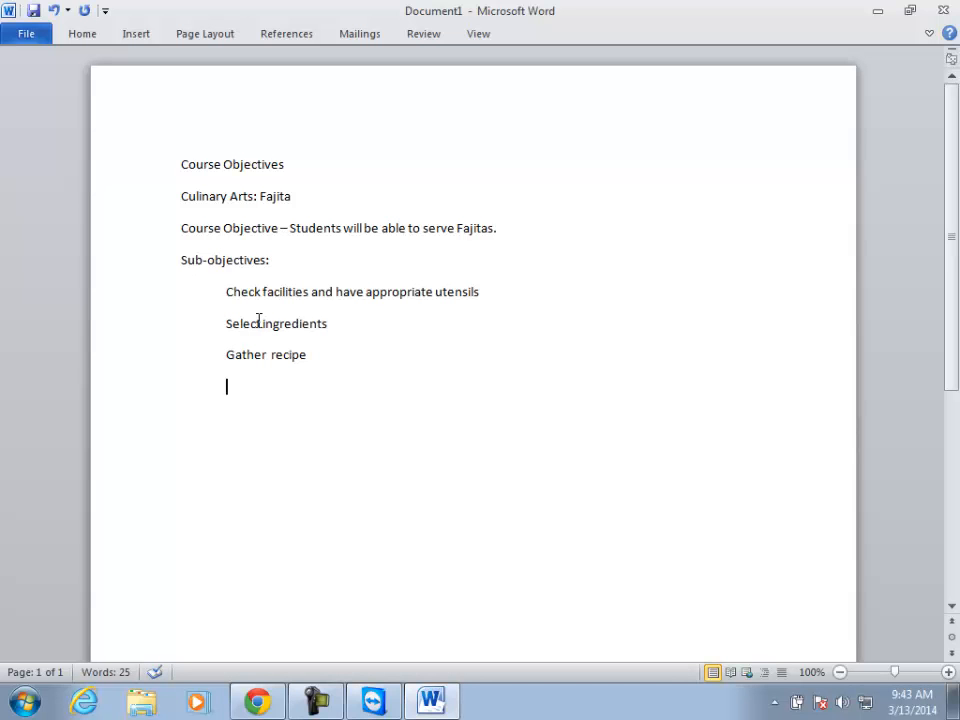
Add the fourth indented sub-objective, "Preparing/cooking vegetables", and begin a new line below it
type("b")
key("BackSpace")
type("preparing/cooking vegetables")
key("Return")
key("Tab")
key("BackSpace")
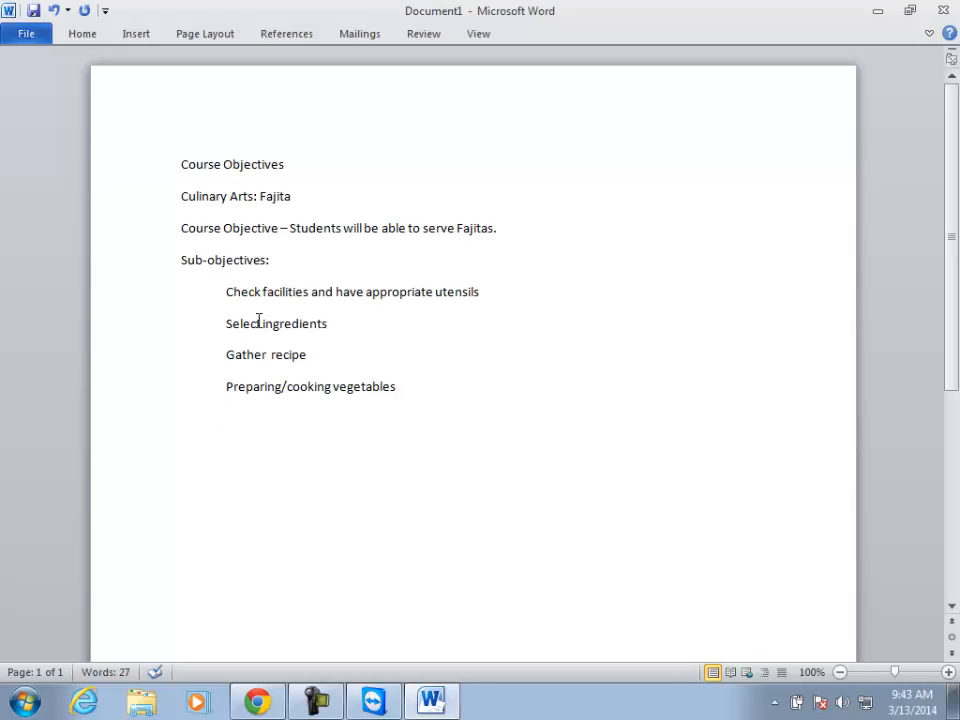
Switch to the Canvas course in Chrome and open its Modules page
key("alt+Tab")
key("alt+Tab")
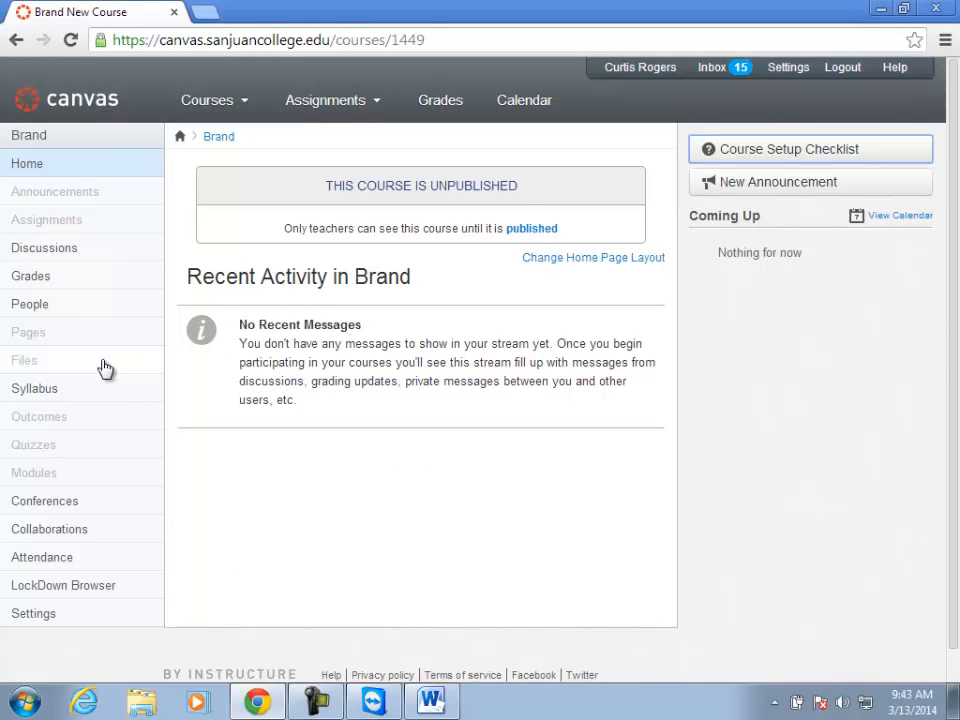
left_click(34, 479)
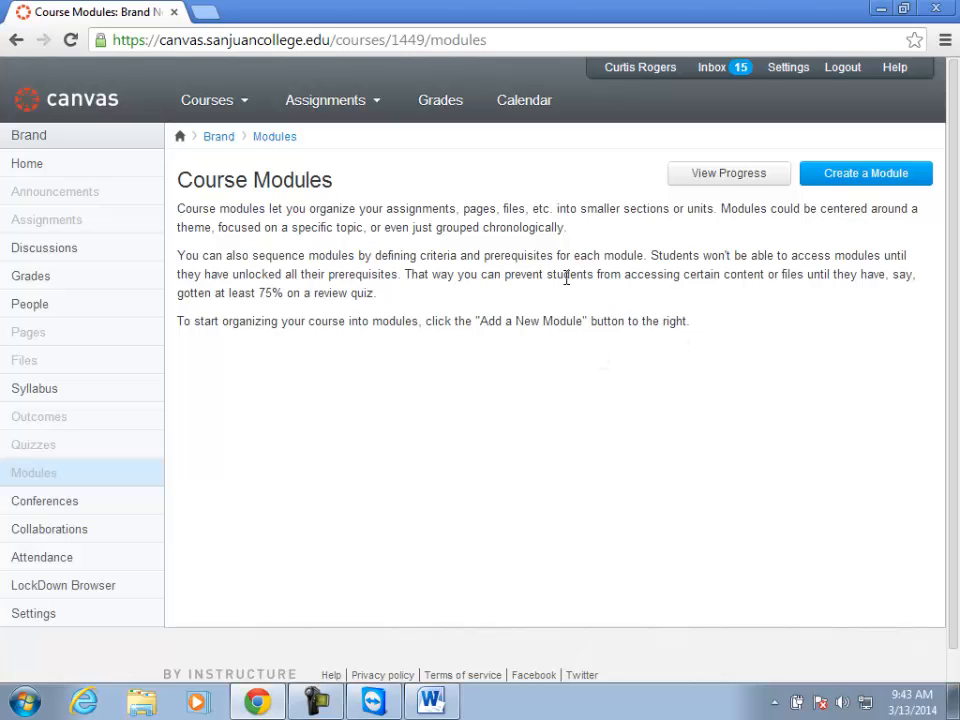
Switch back to the Word document and restore its window to a smaller size over the Canvas page
key("alt+Tab")
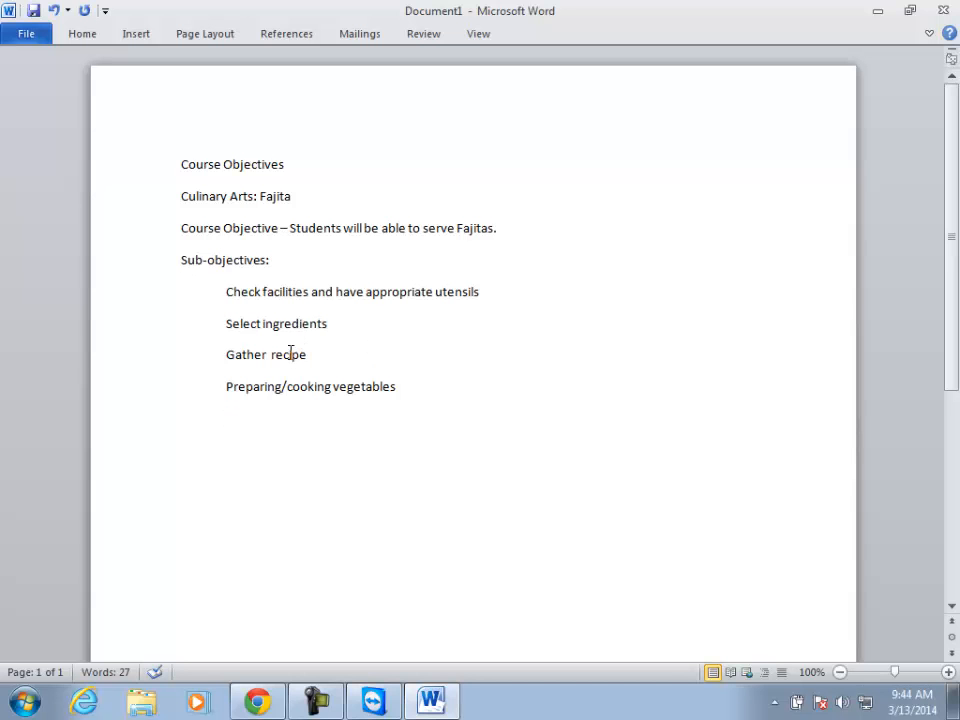
left_click(910, 10)
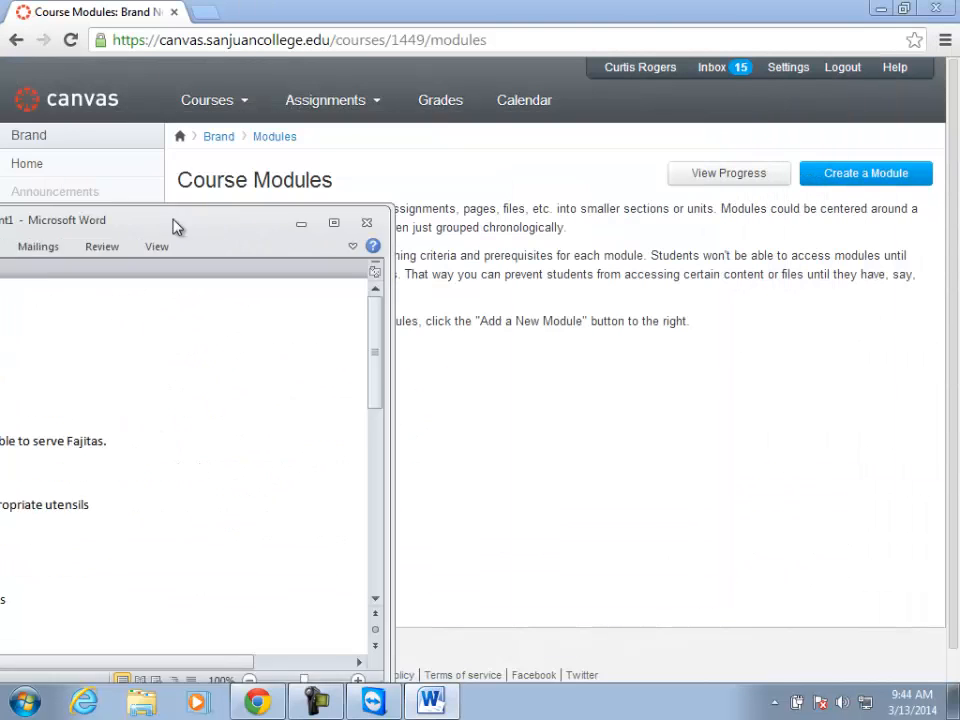
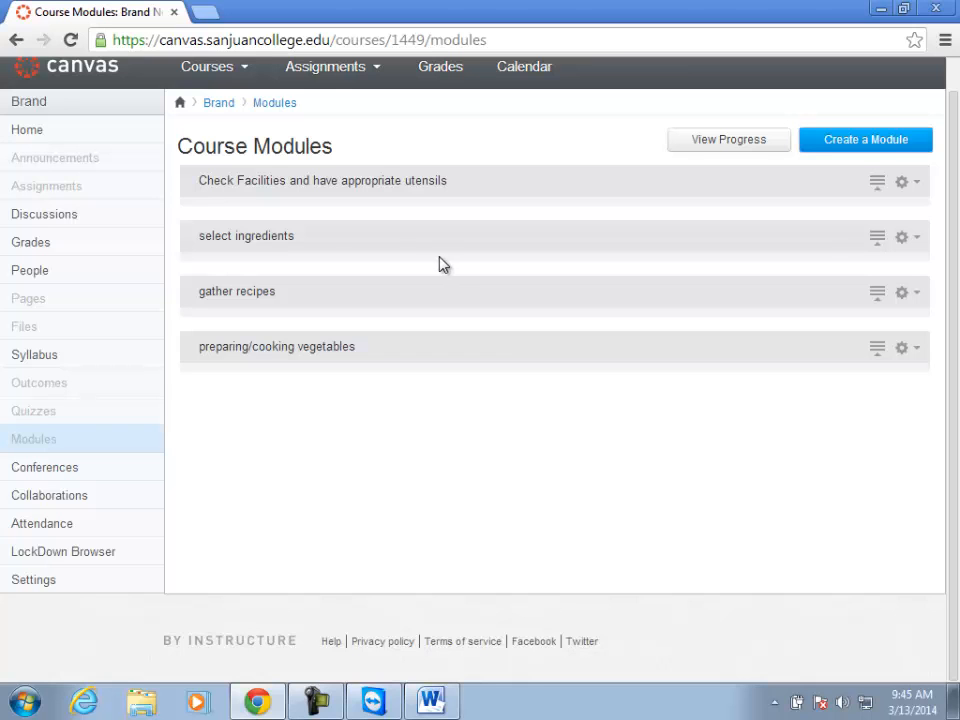
Reload the Canvas modules page and reorder it, with "gather recipes" first and "Check Facilities and have appropriate utensils" last
left_click(71, 41)
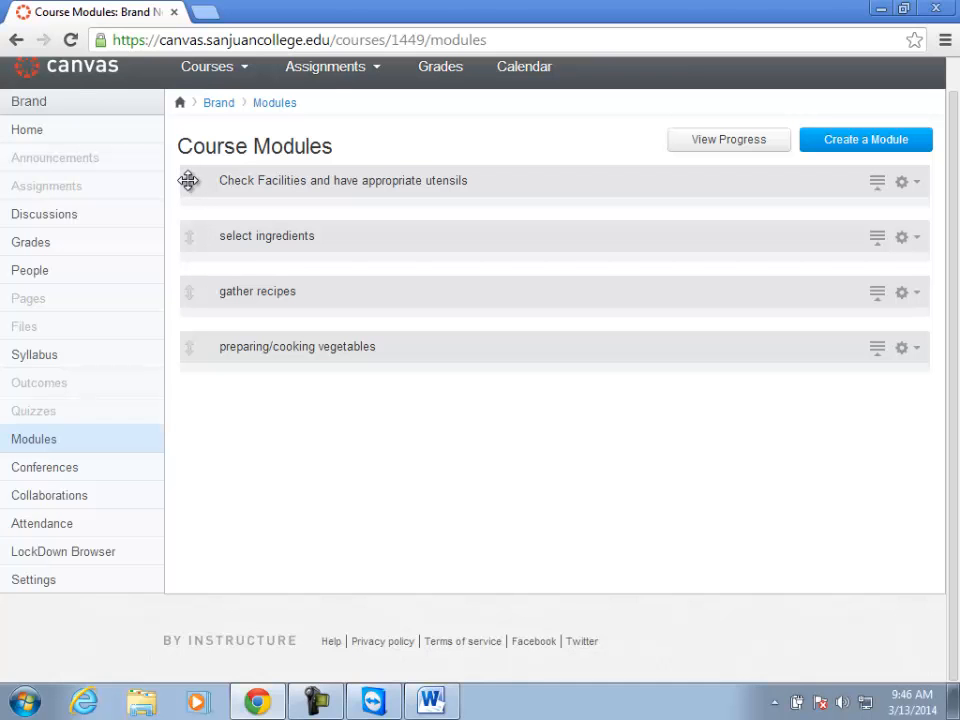
left_click_drag(191, 186, 201, 377)
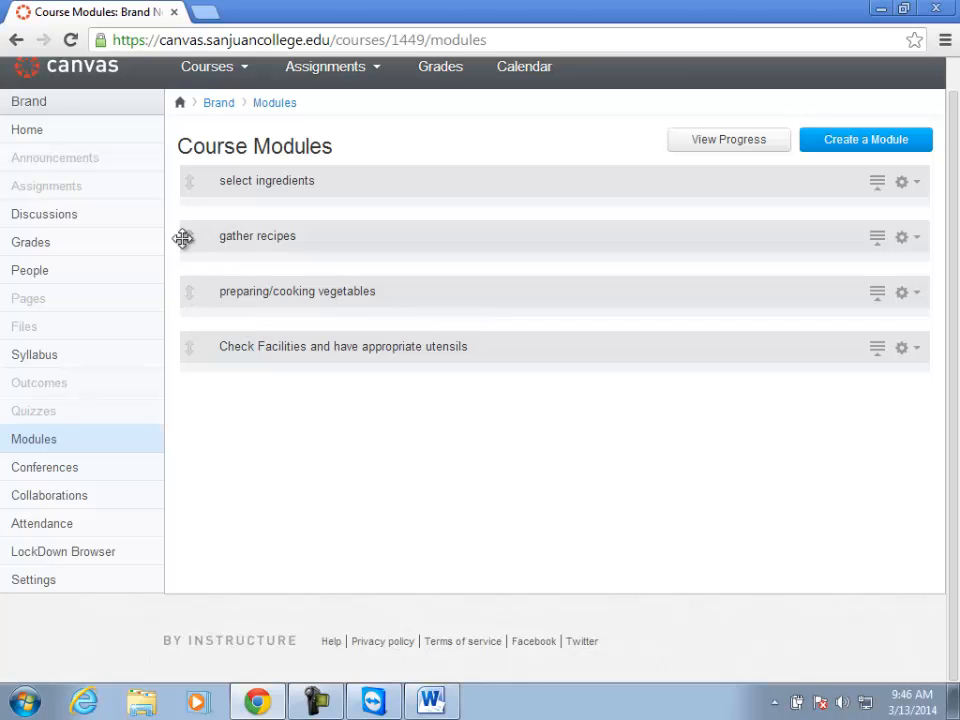
left_click_drag(188, 236, 197, 180)
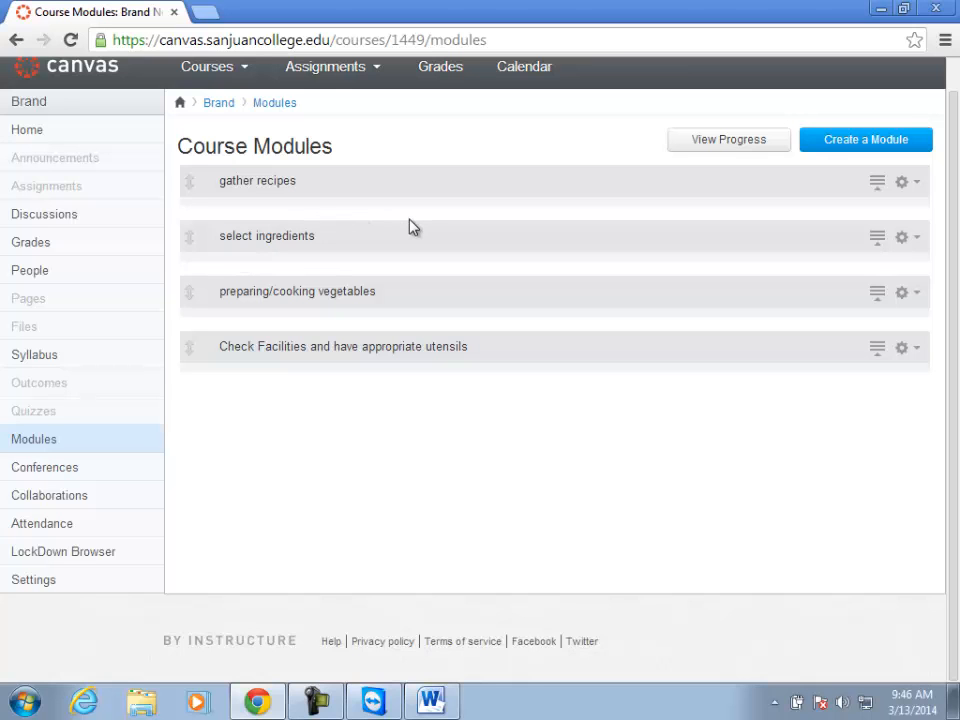
Rename the "gather recipes" module to "Gather Recipes" and update the module
left_click(905, 183)
left_click(870, 250)
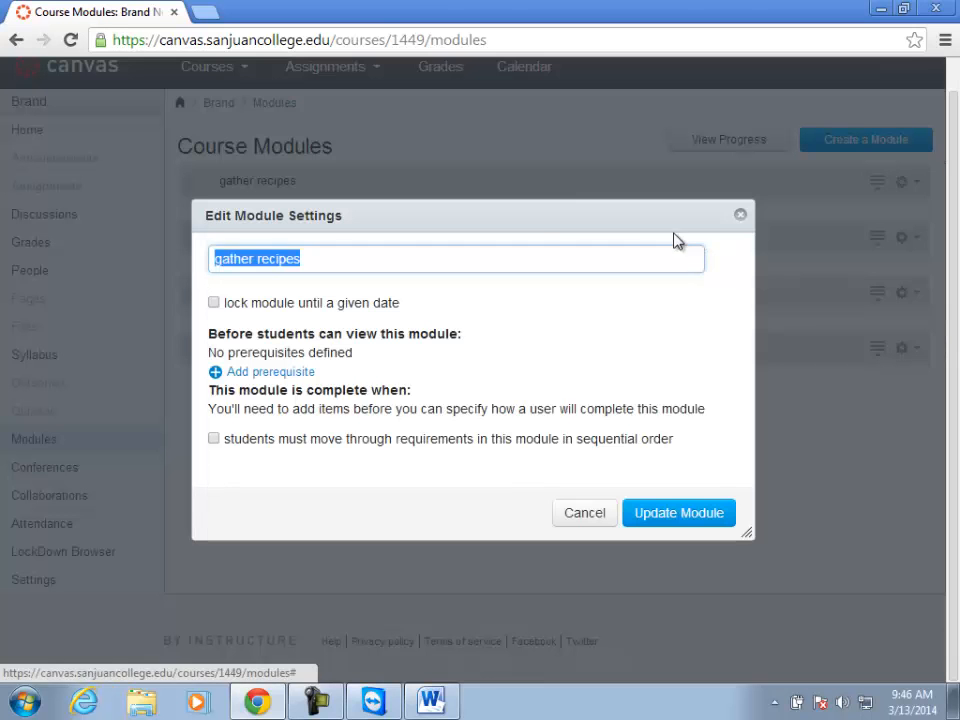
type("Gather Recipes")
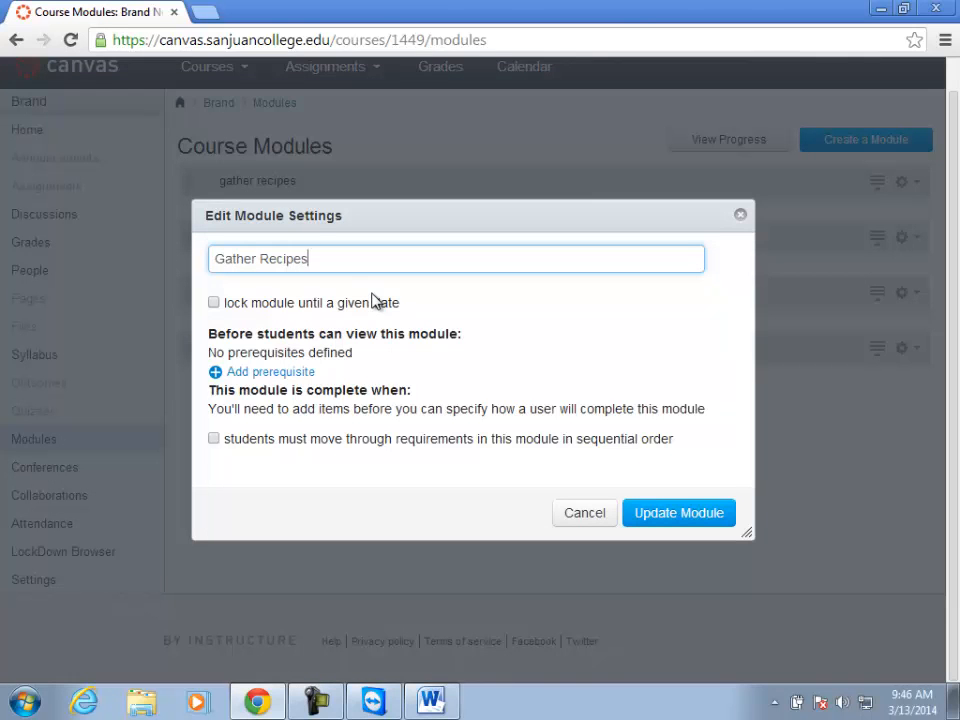
left_click(628, 515)
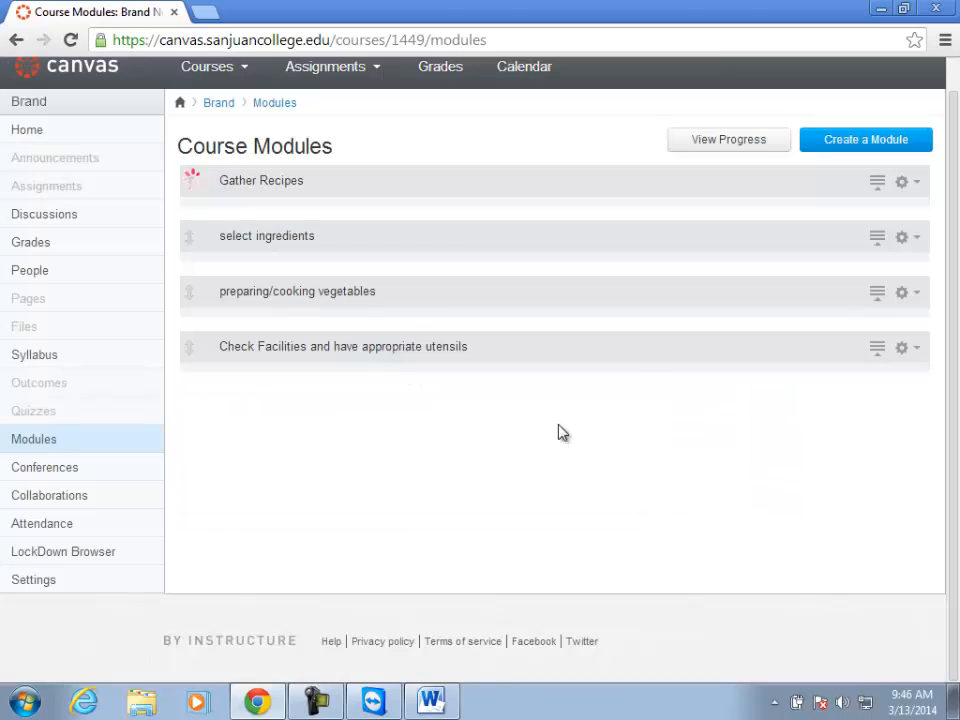
Rename the "select ingredients" module to "Select Ingredients" and update the module
left_click(903, 239)
left_click(873, 304)
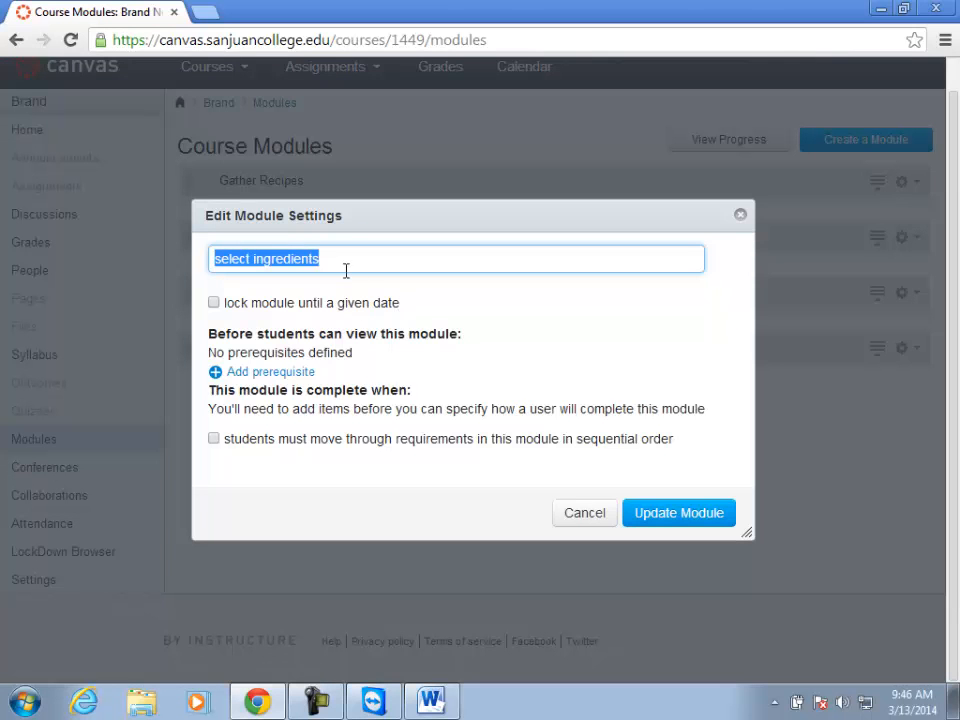
type("Select Ingredients")
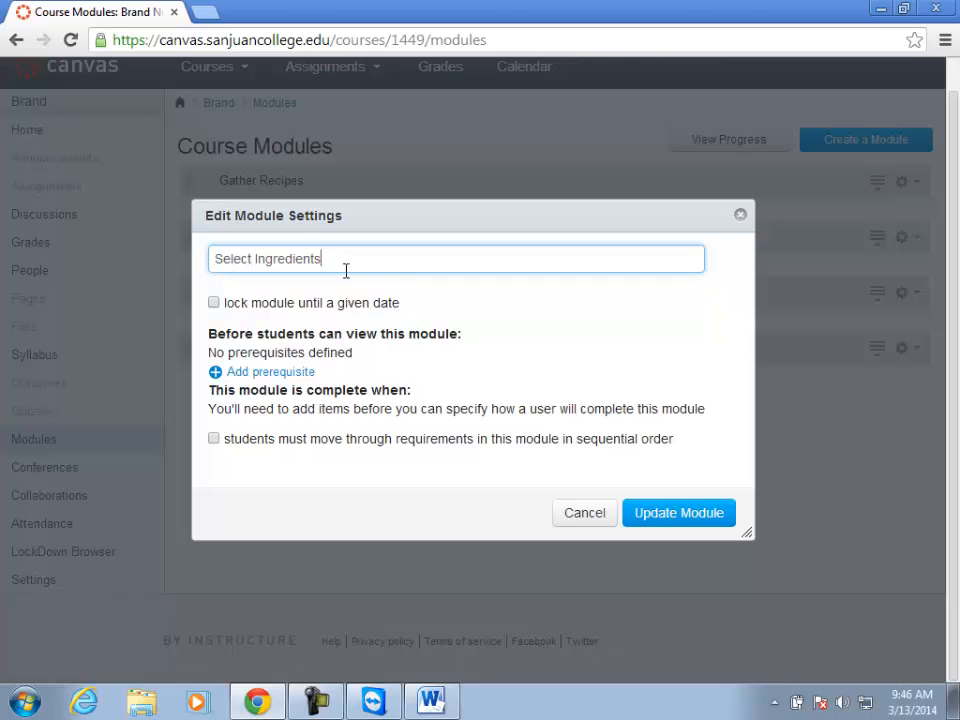
left_click(664, 520)
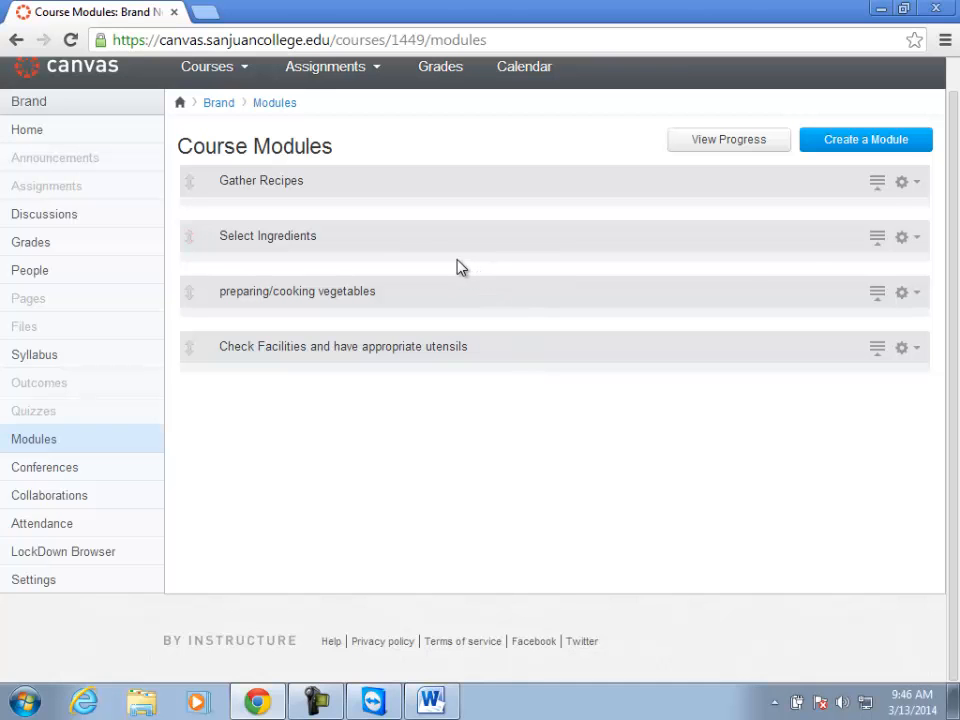
Create a module named "Cooking the Meat" and move it directly above "preparing/cooking vegetables"
left_click(879, 146)
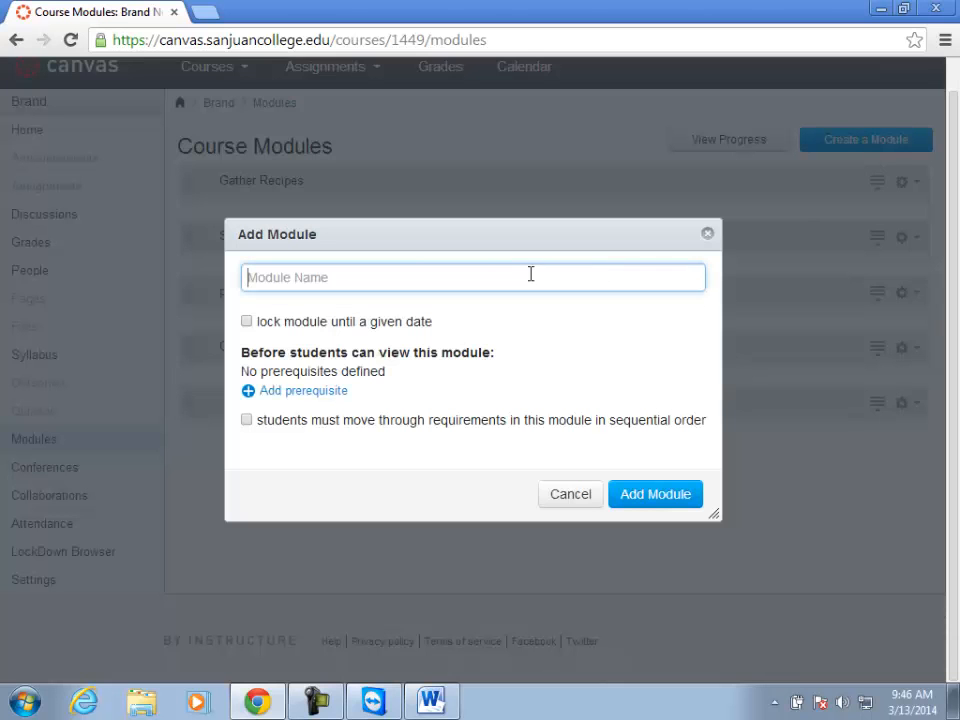
type("Cook")
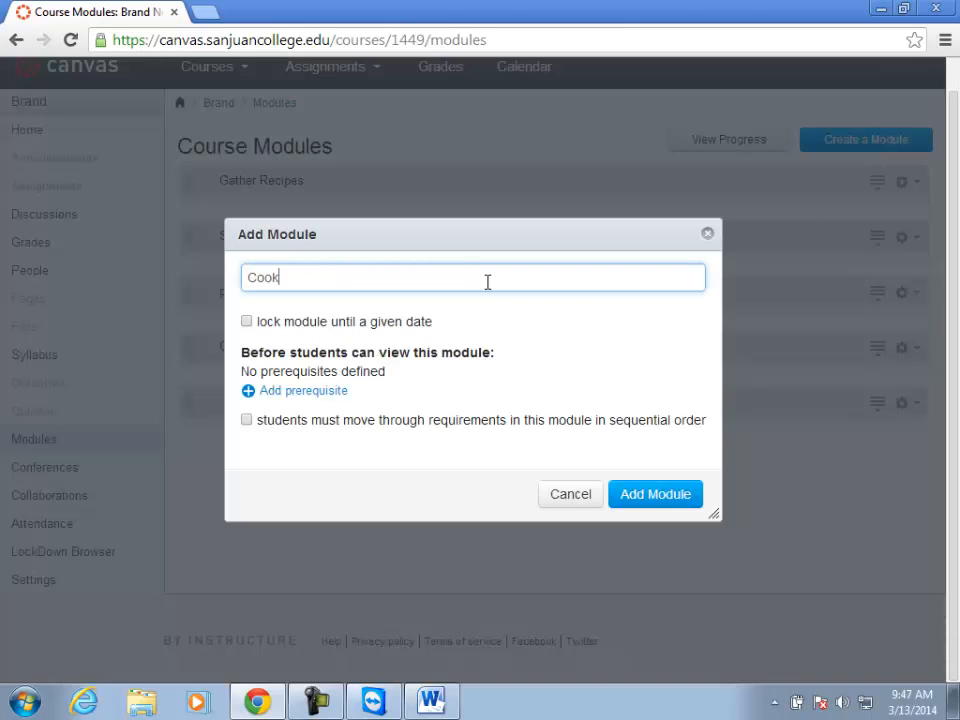
type("ing the Meat")
left_click(628, 500)
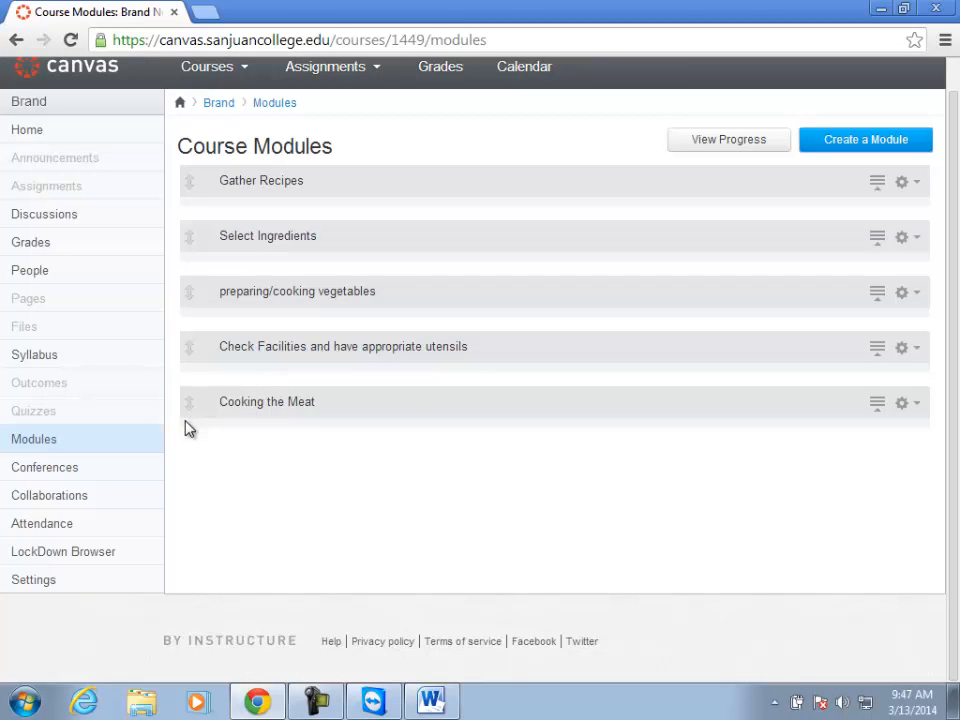
left_click_drag(193, 403, 217, 284)
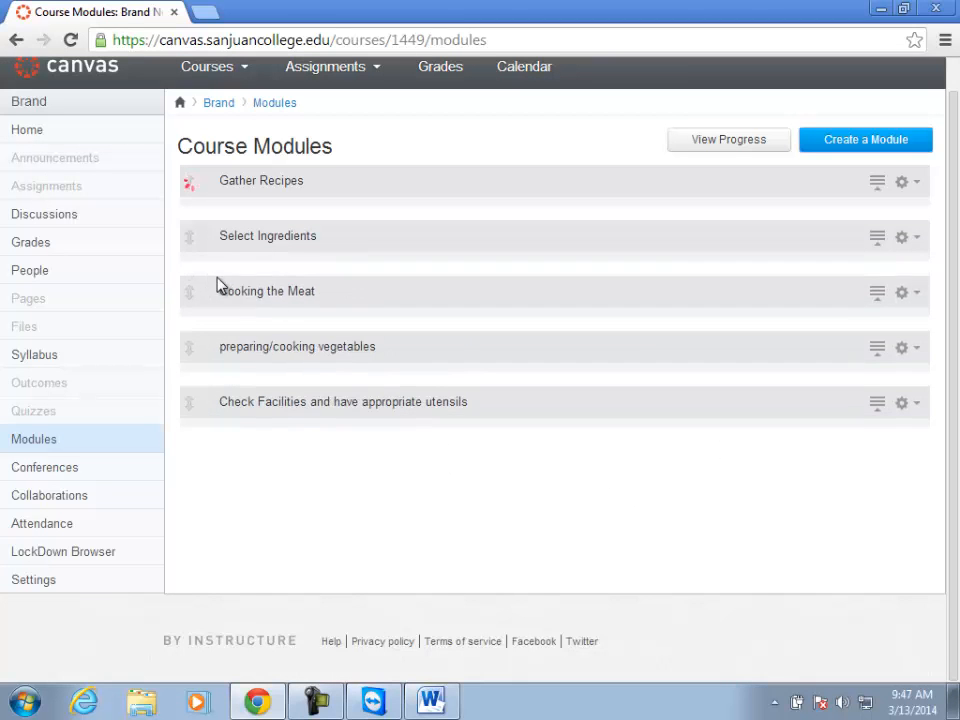
Capitalize the "preparing/cooking vegetables" module name as "Preparing/Cooking Vegetables" and update the module
left_click(905, 352)
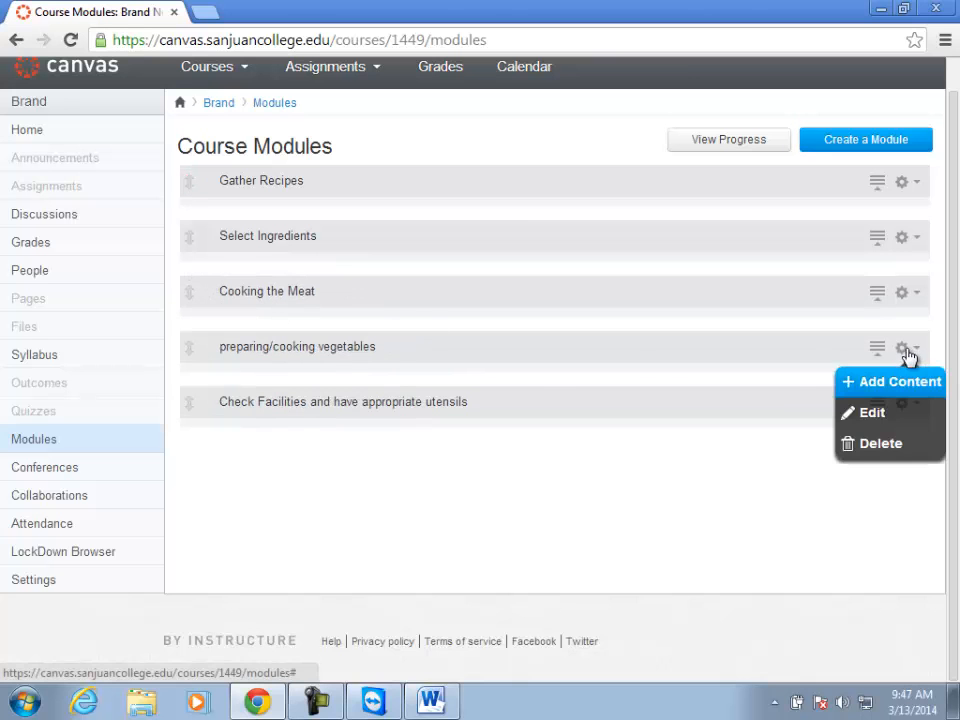
left_click(869, 413)
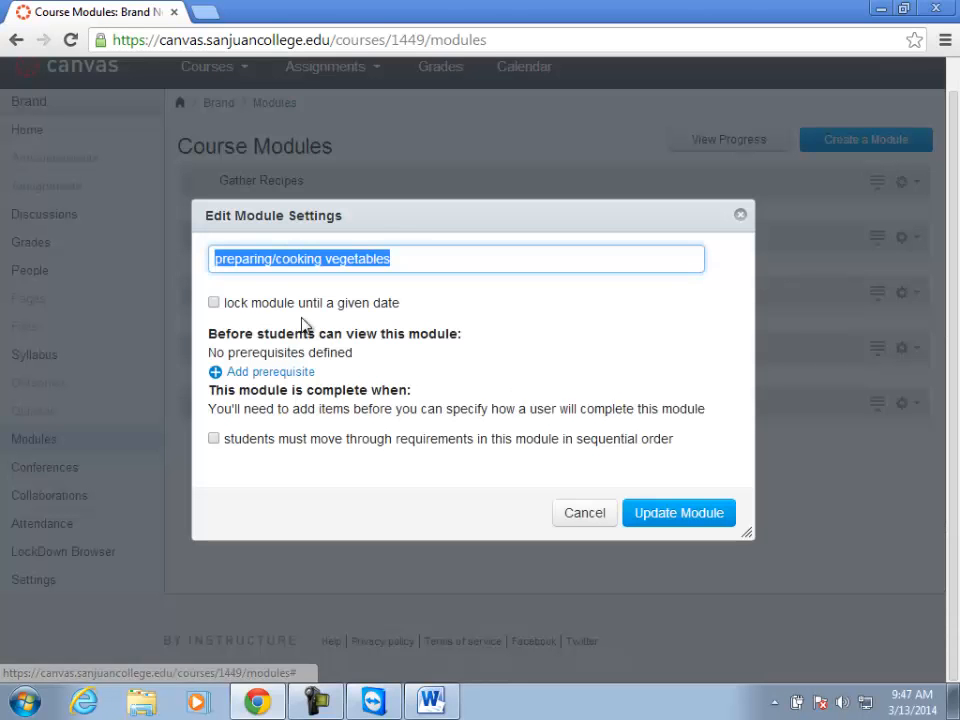
left_click(223, 260)
key("BackSpace")
type("P")
left_click(284, 259)
key("BackSpace")
type("C")
left_click(335, 260)
key("Delete")
type("V")
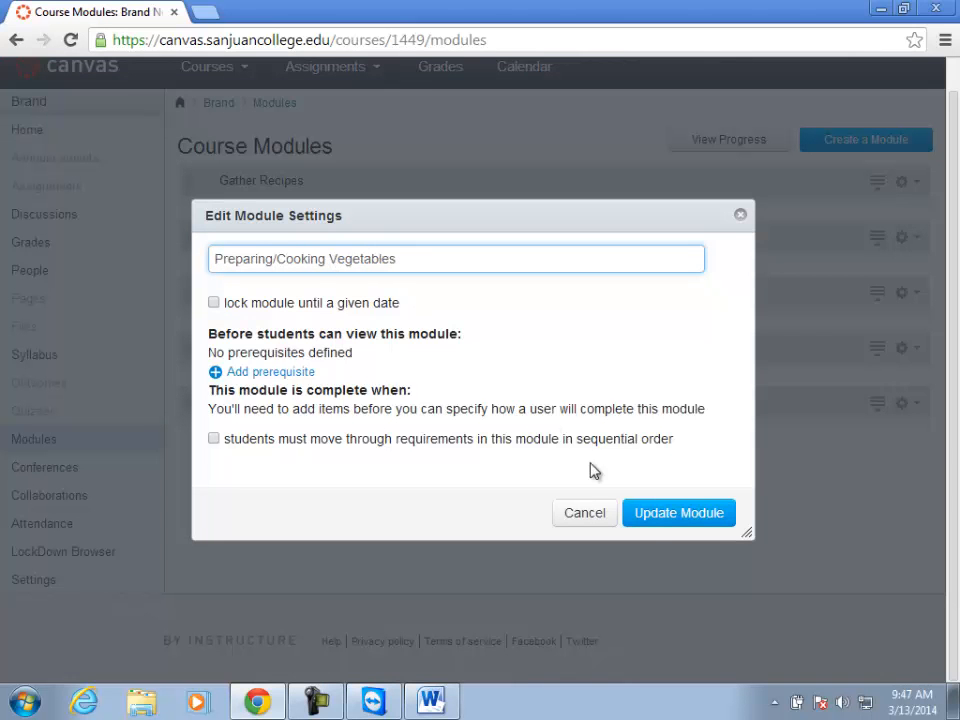
left_click(645, 513)
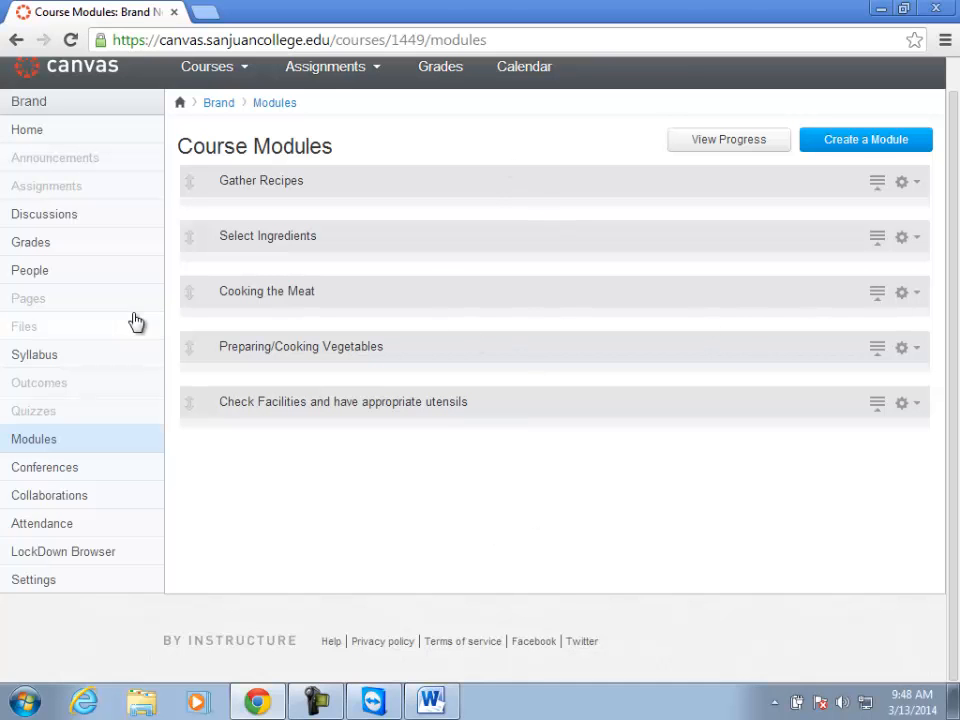
Move the "Cooking the Meat" module below "Preparing/Cooking Vegetables" and shorten its name to "Cooking"
left_click_drag(189, 291, 200, 360)
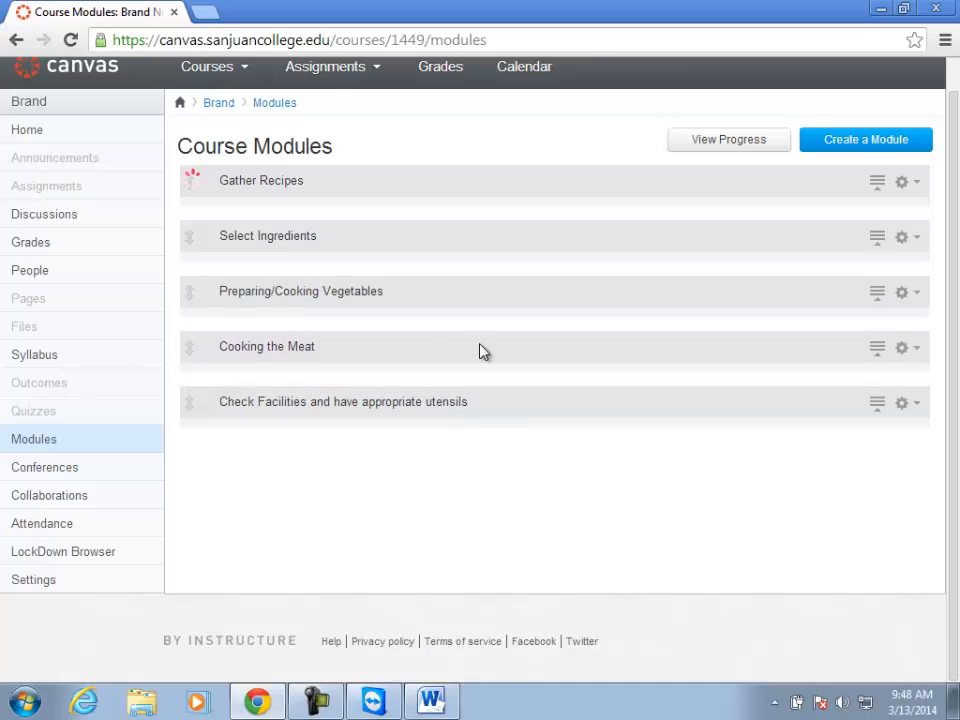
left_click(907, 350)
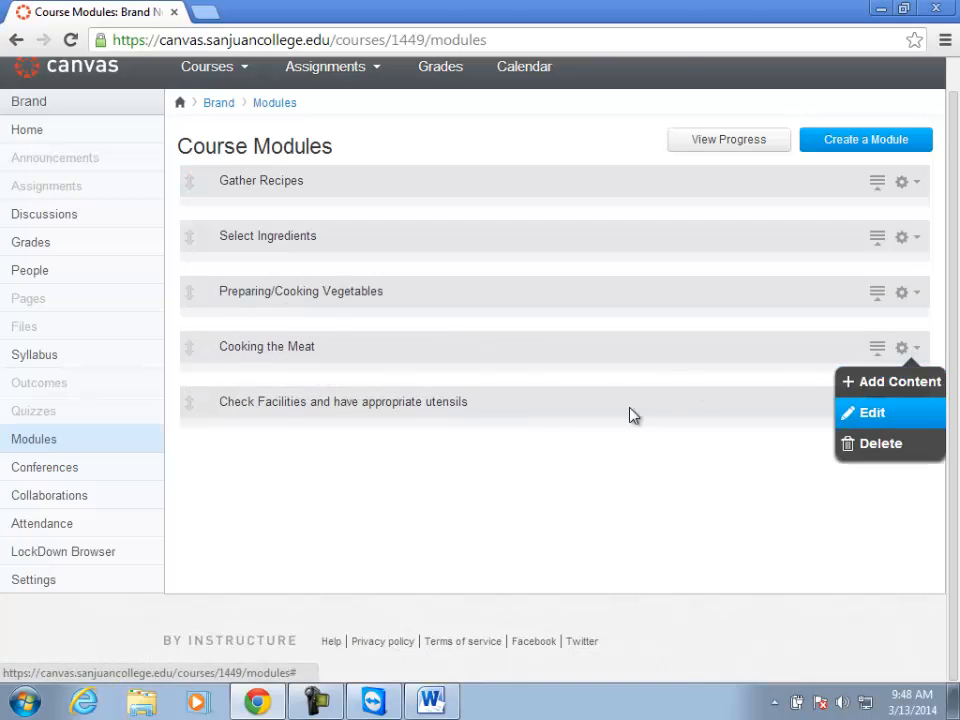
left_click(870, 412)
left_click(273, 259)
left_click_drag(264, 258, 454, 263)
key("BackSpace")
left_click(673, 532)
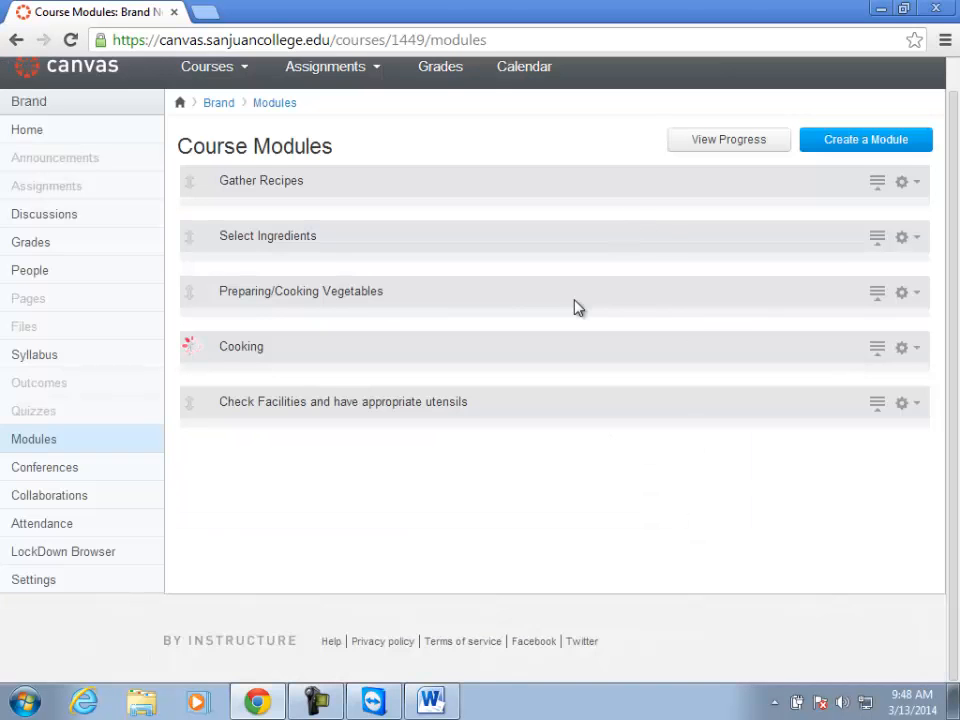
Shorten the "Preparing/Cooking Vegetables" module name to "Preparing" and update the module
left_click(906, 295)
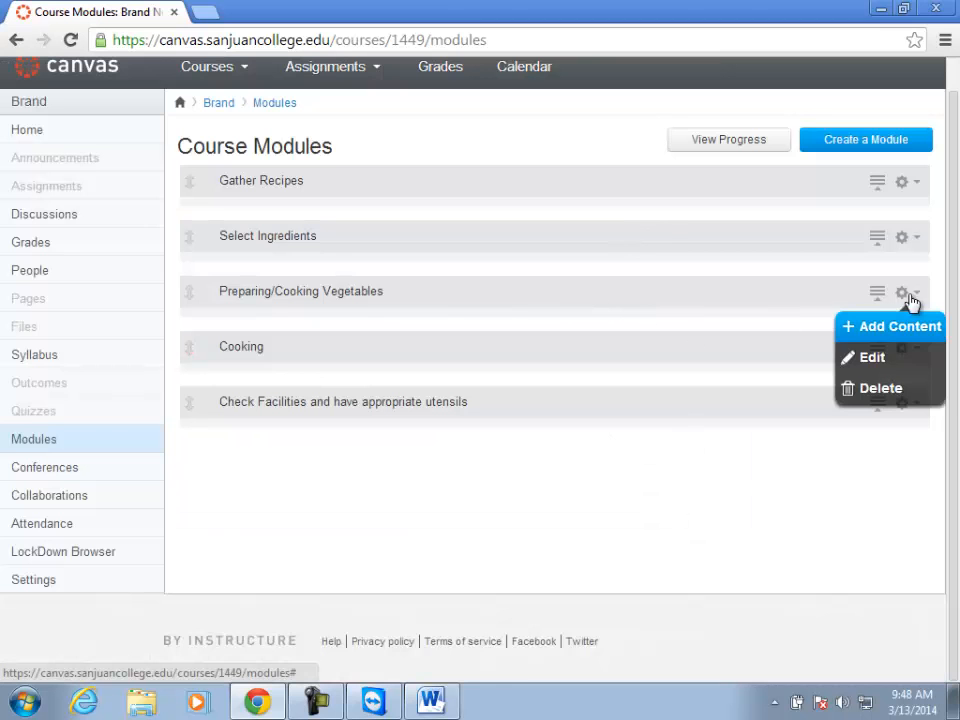
left_click(876, 362)
left_click(285, 264)
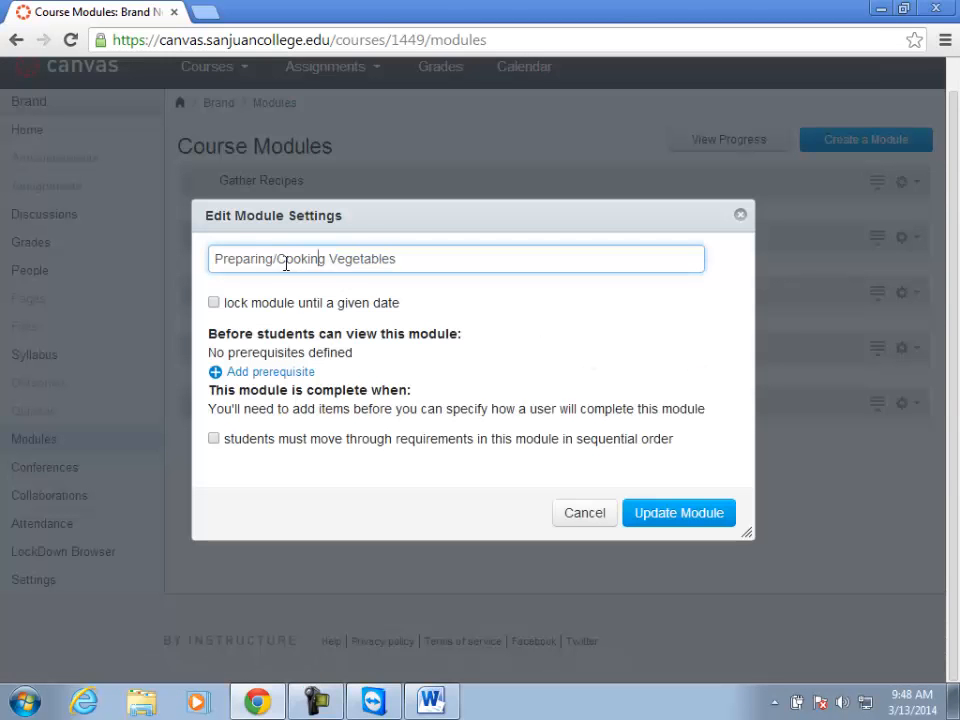
left_click_drag(274, 258, 459, 268)
key("BackSpace")
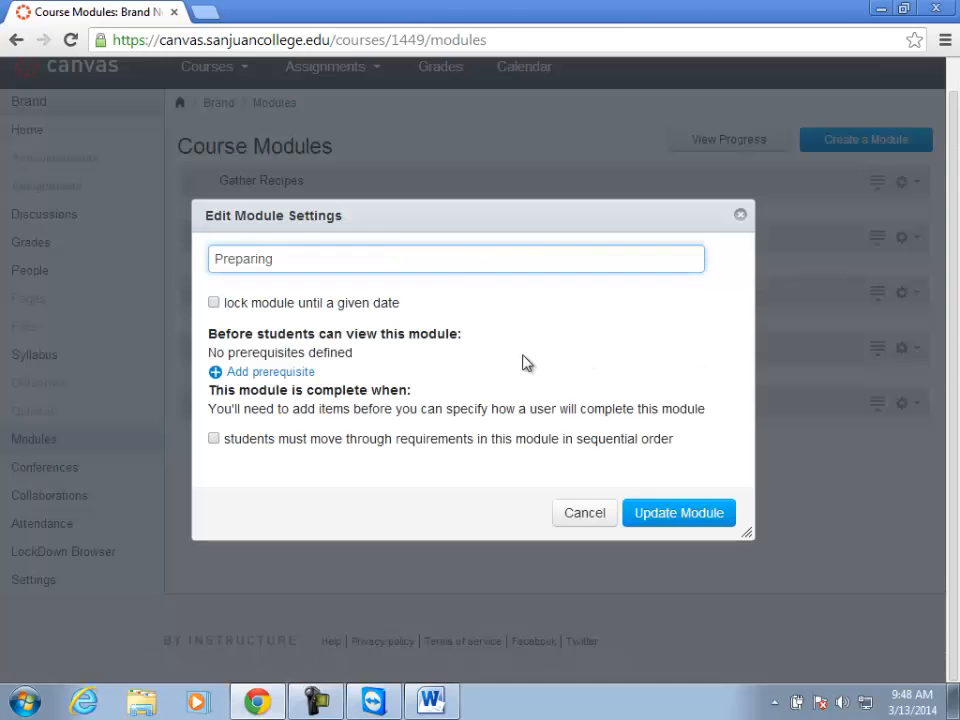
left_click(672, 513)
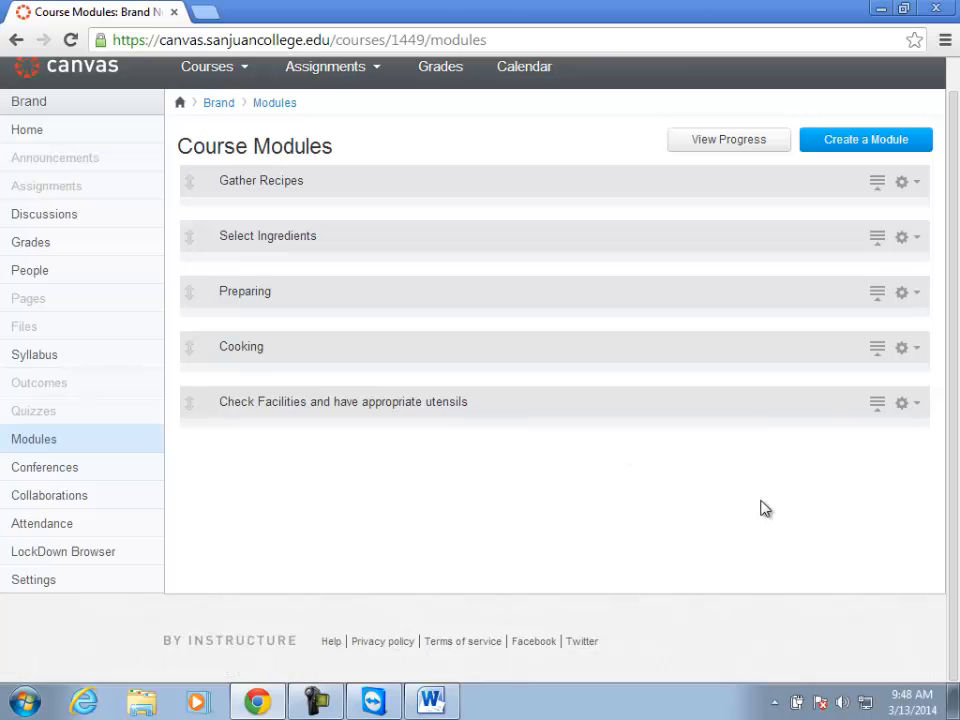
Rename the "Check Facilities and have appropriate utensils" module to "Serving" and update the module
left_click(904, 405)
left_click(890, 482)
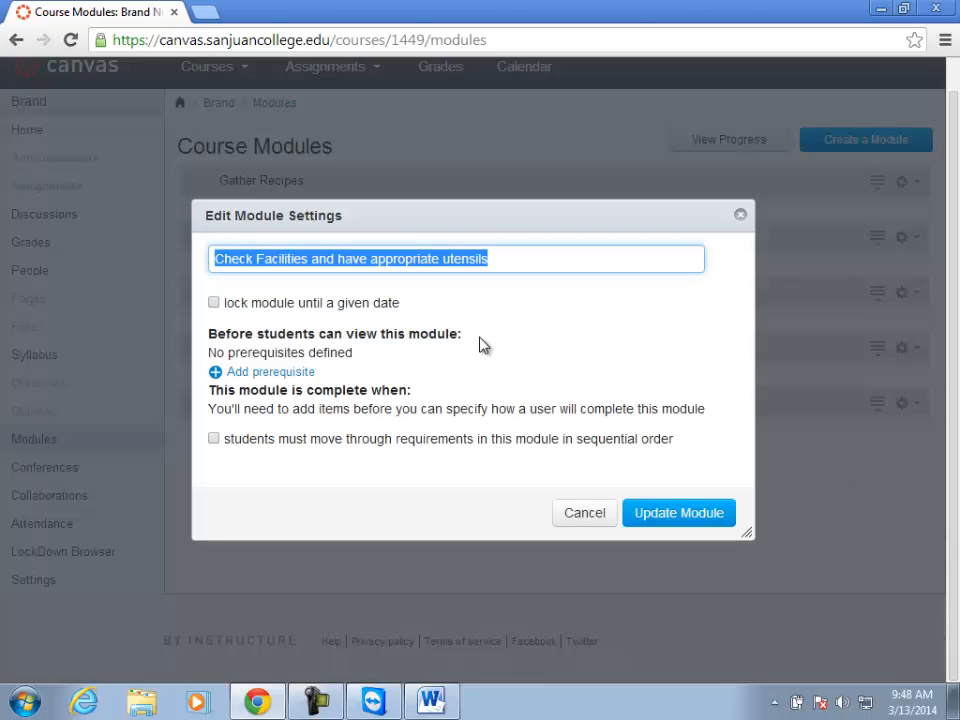
type("Serving")
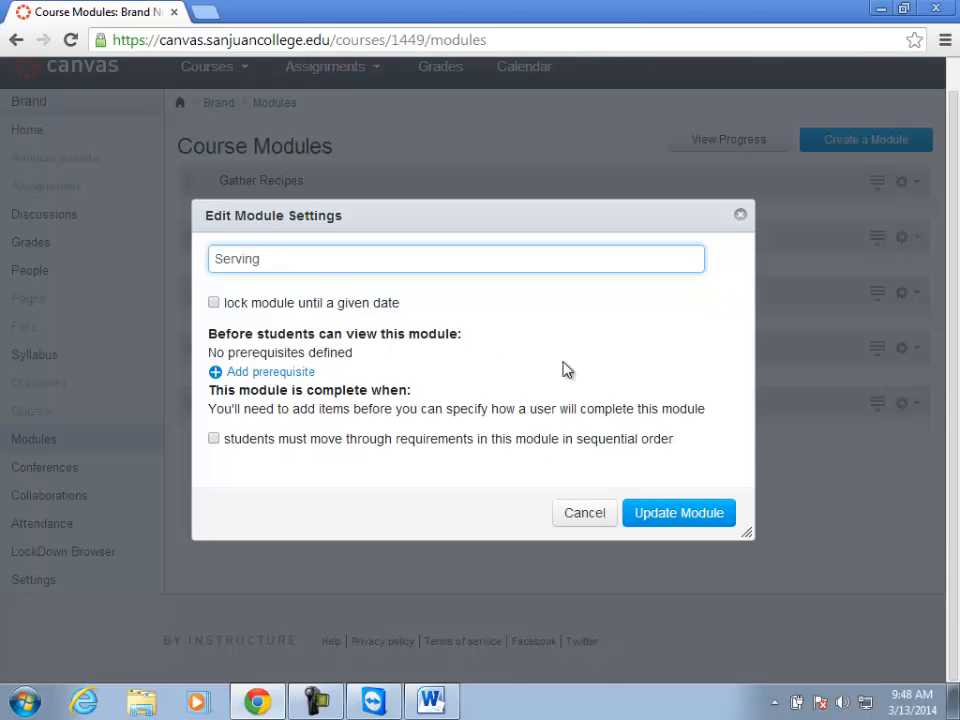
left_click(655, 515)
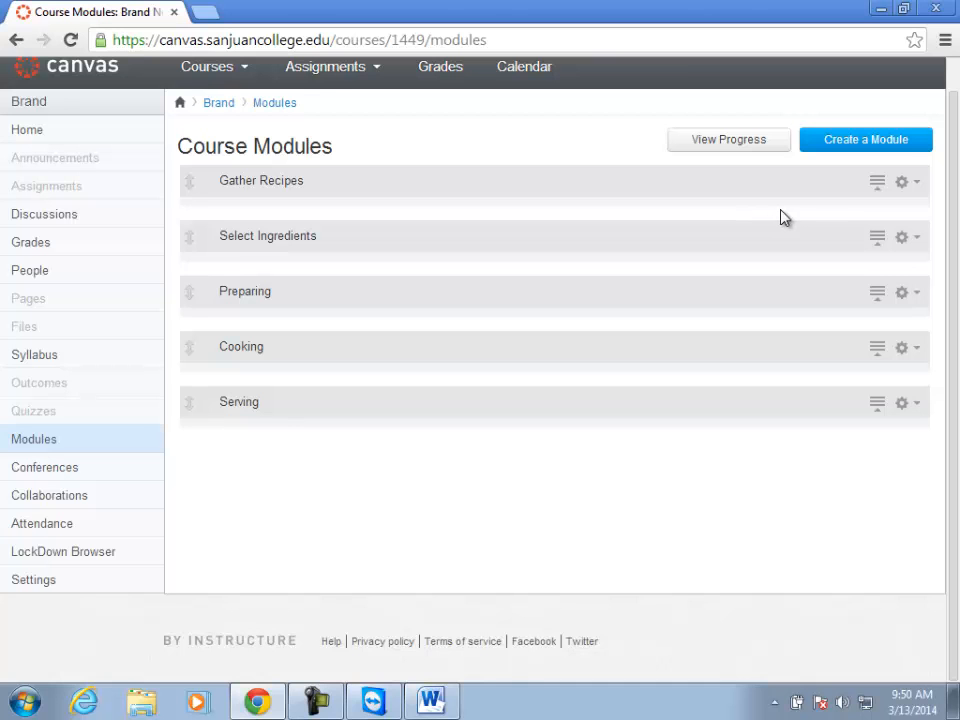
Add a new content page named "Steak Fajitas" to the Gather Recipes module without indentation
left_click(904, 189)
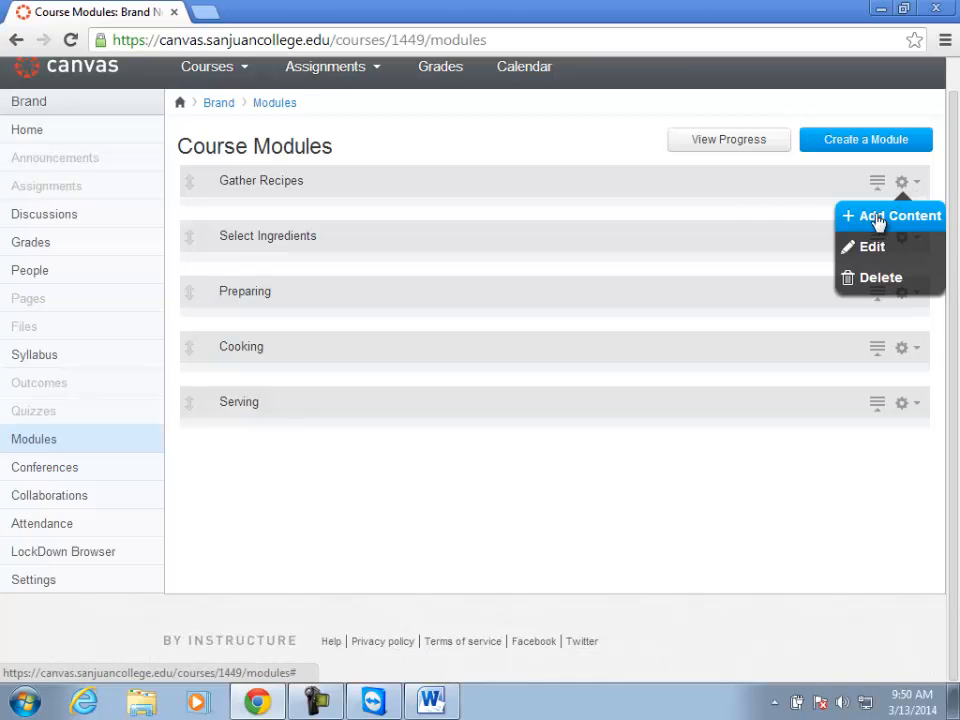
left_click(864, 227)
left_click(468, 262)
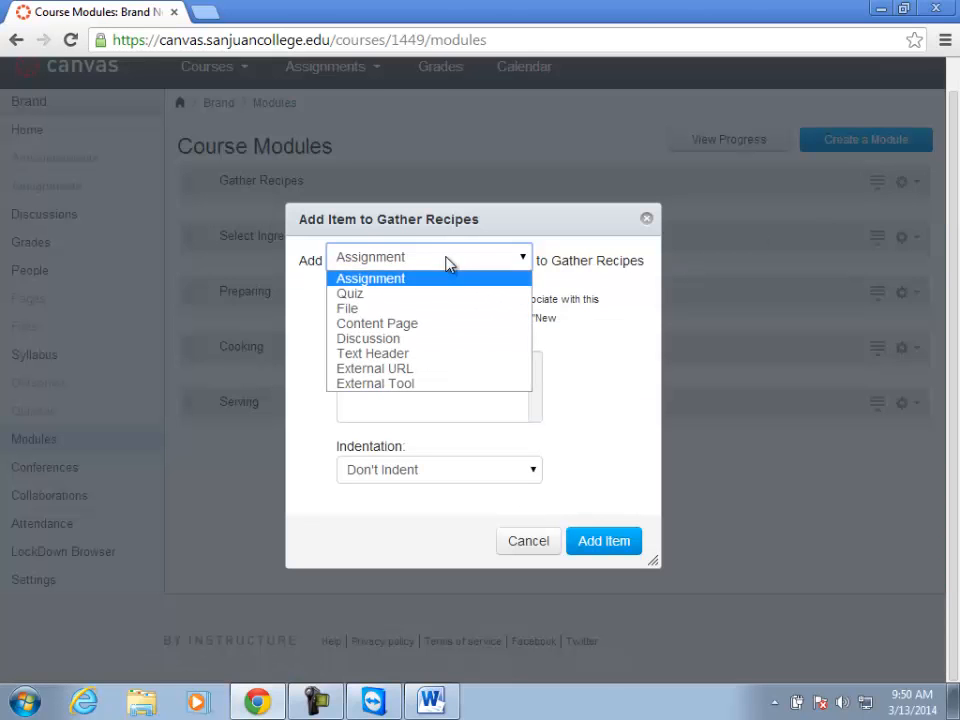
left_click(347, 326)
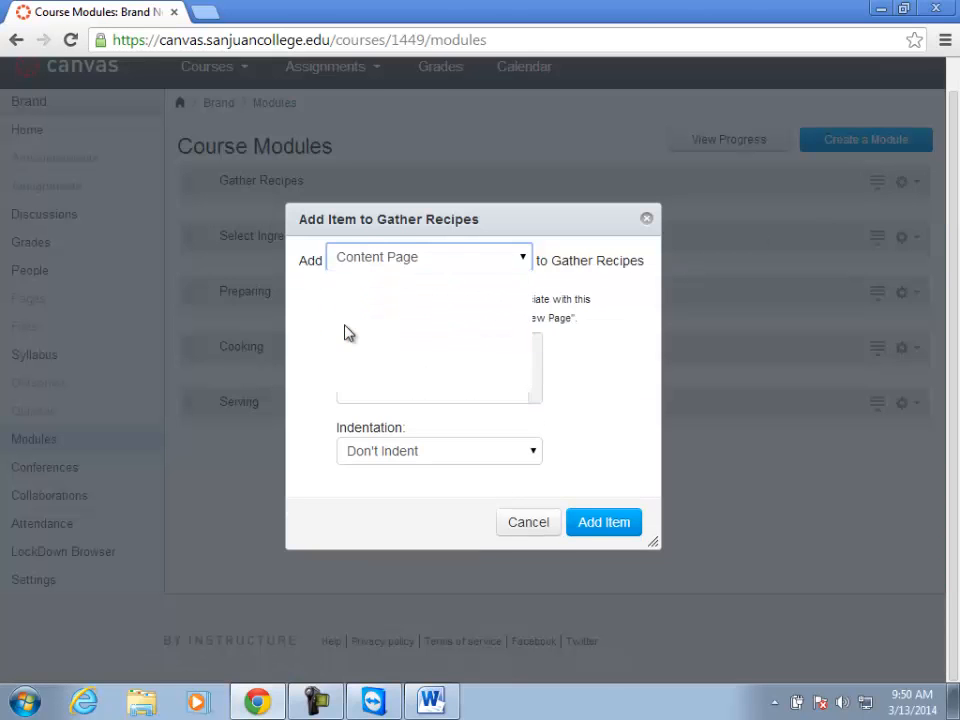
left_click(384, 346)
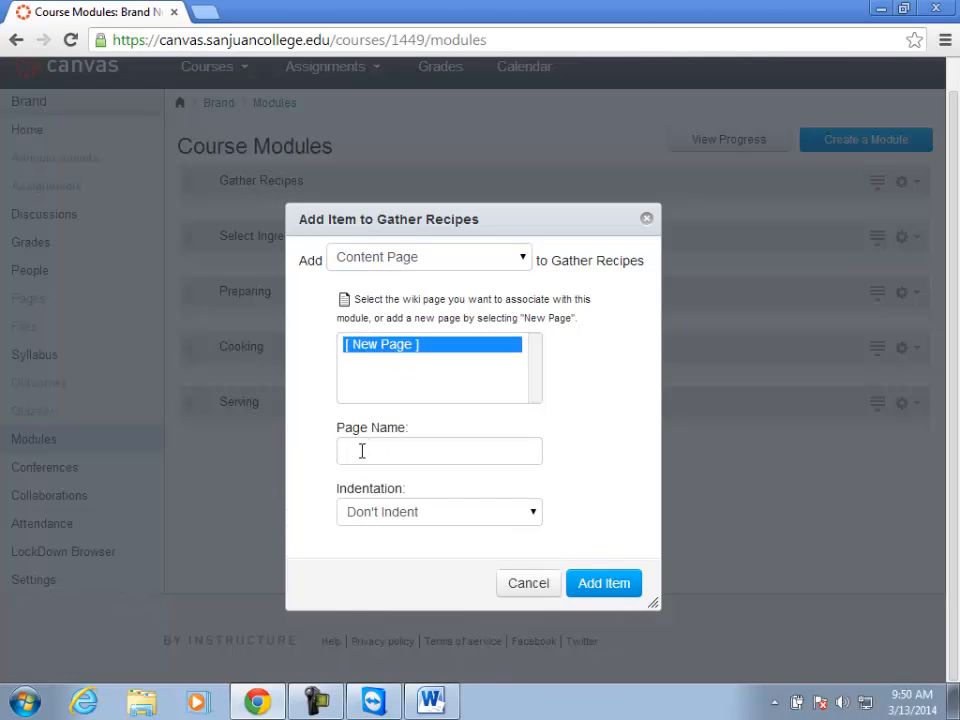
left_click(360, 450)
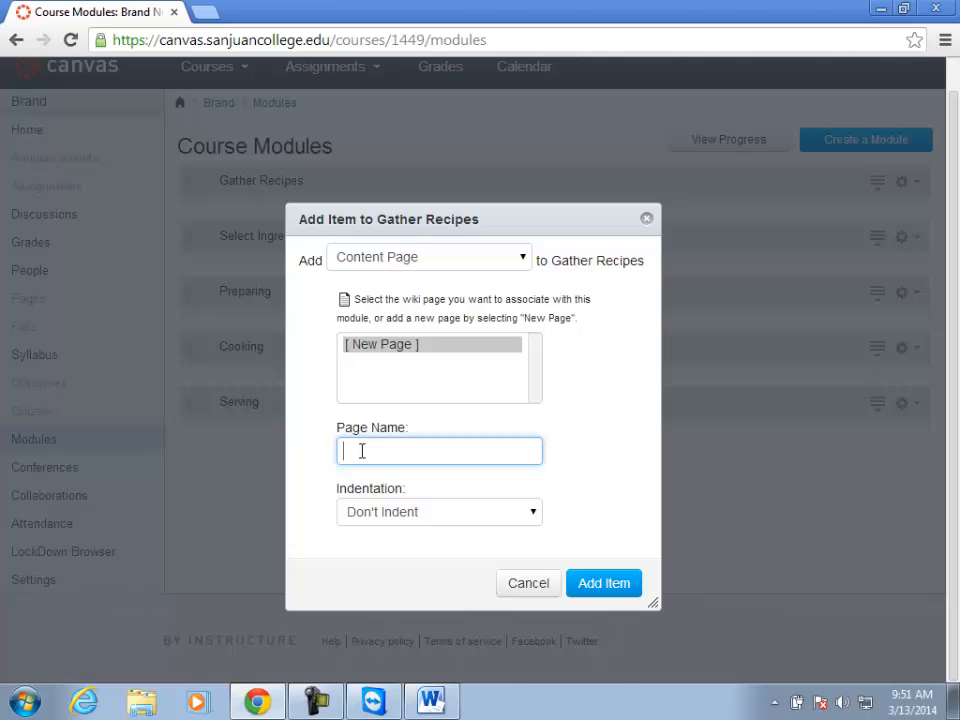
type("Steak Fajitas")
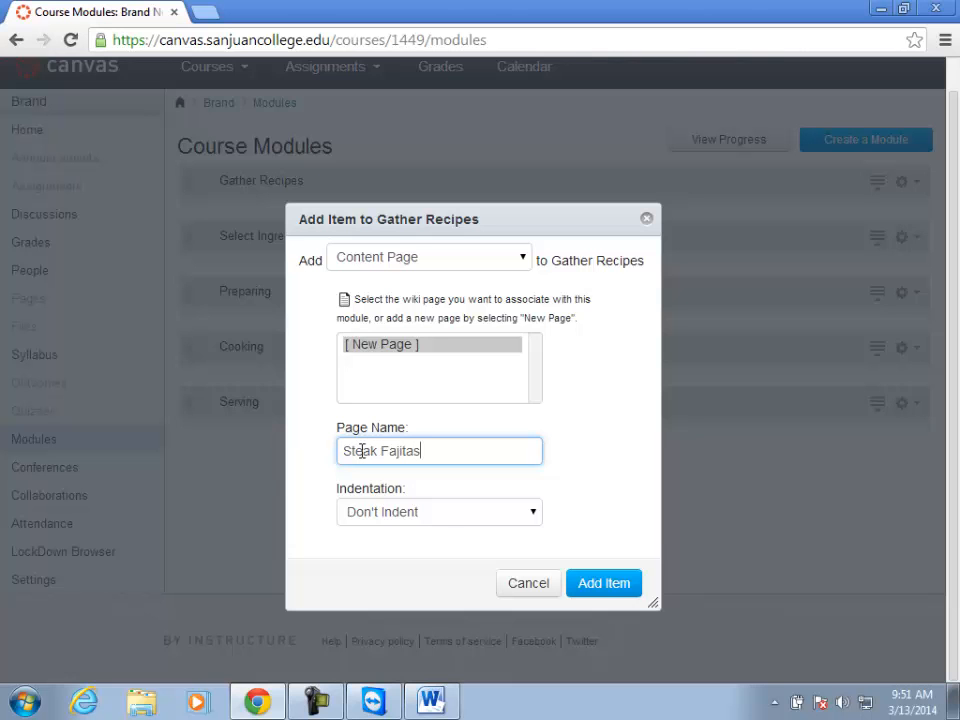
left_click(600, 584)
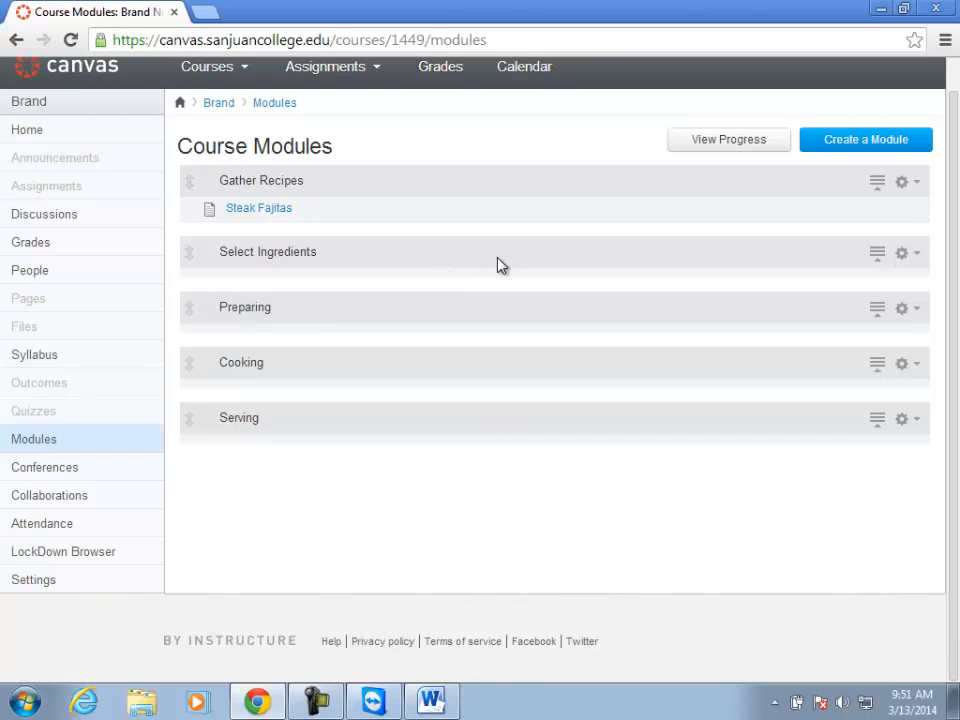
Add another new content page, named "Vegetarian Fajitas", to the Gather Recipes module
left_click(904, 183)
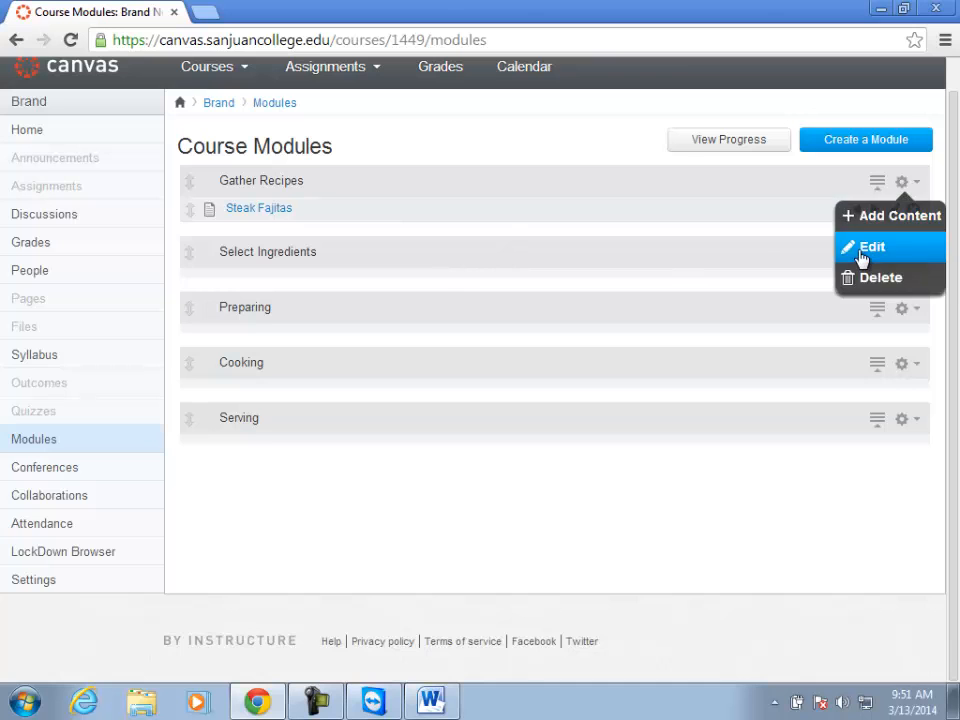
left_click(865, 218)
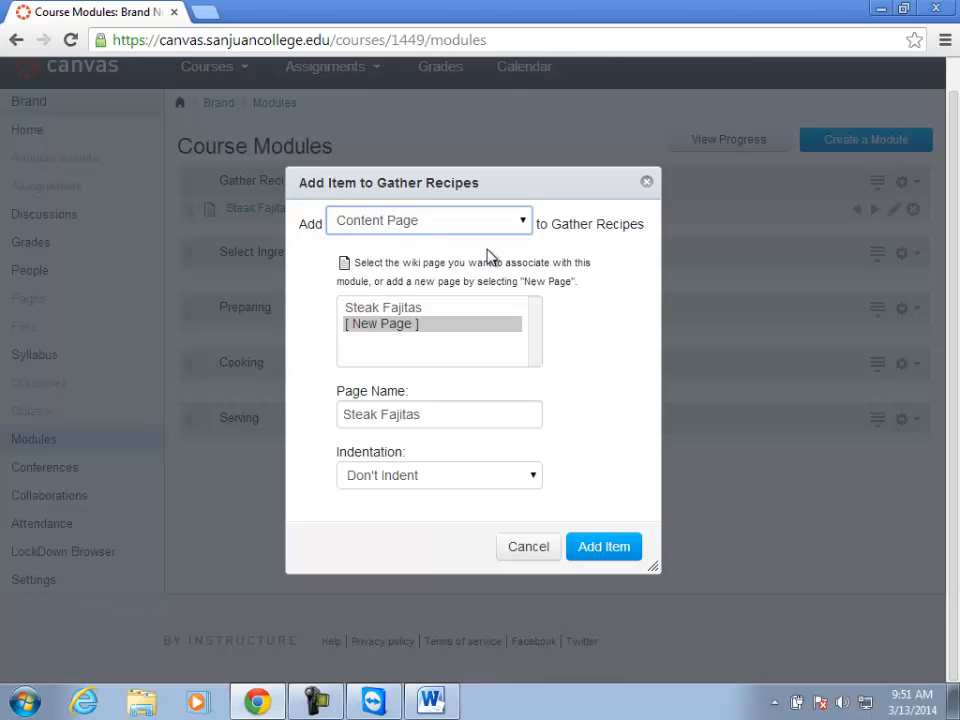
left_click(380, 322)
double_click(376, 421)
type("Veget")
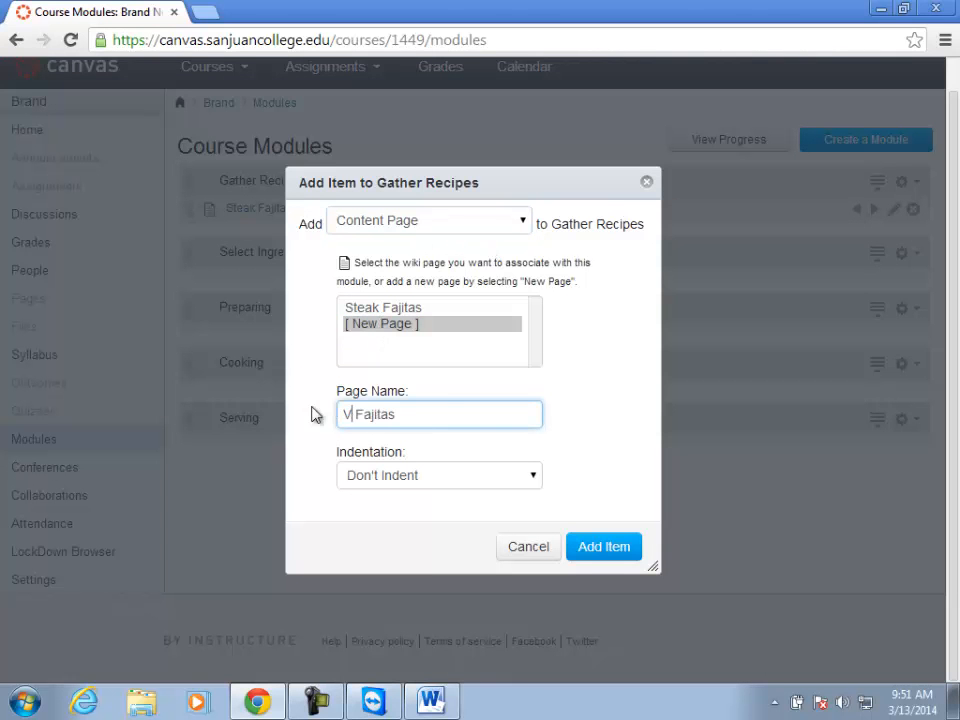
type("arian")
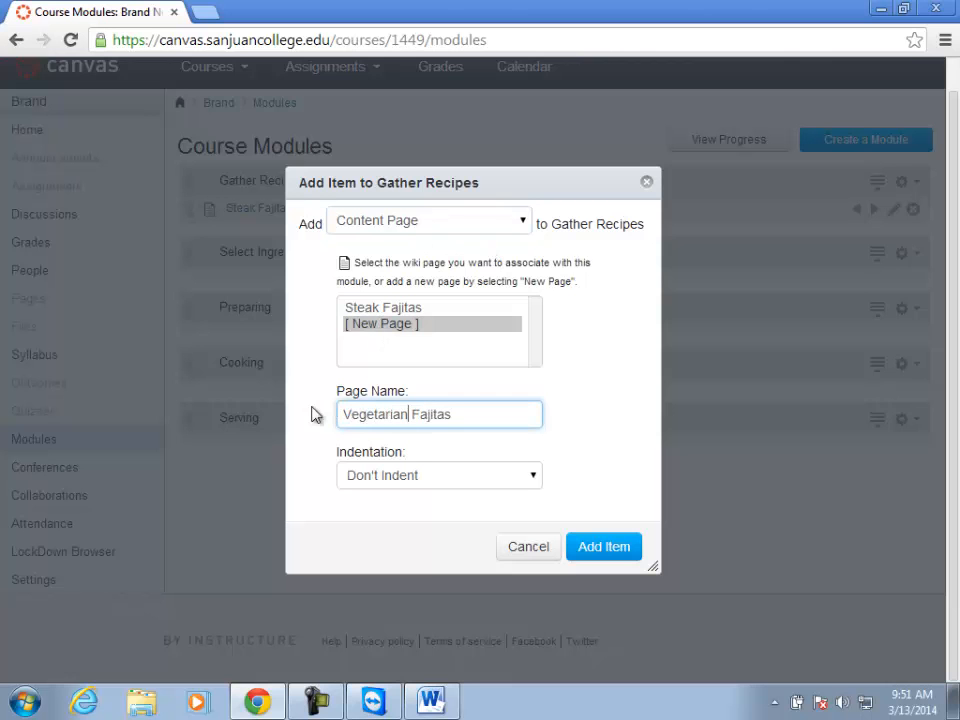
left_click(604, 546)
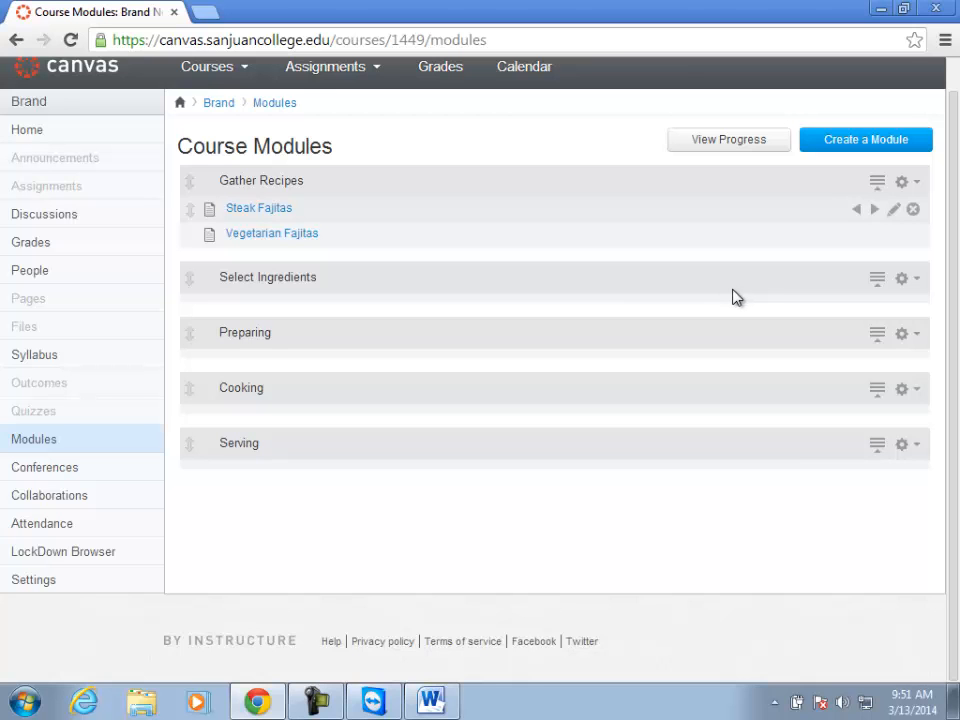
Add a new content page named "Other Fajitas" to the Gather Recipes module
left_click(906, 186)
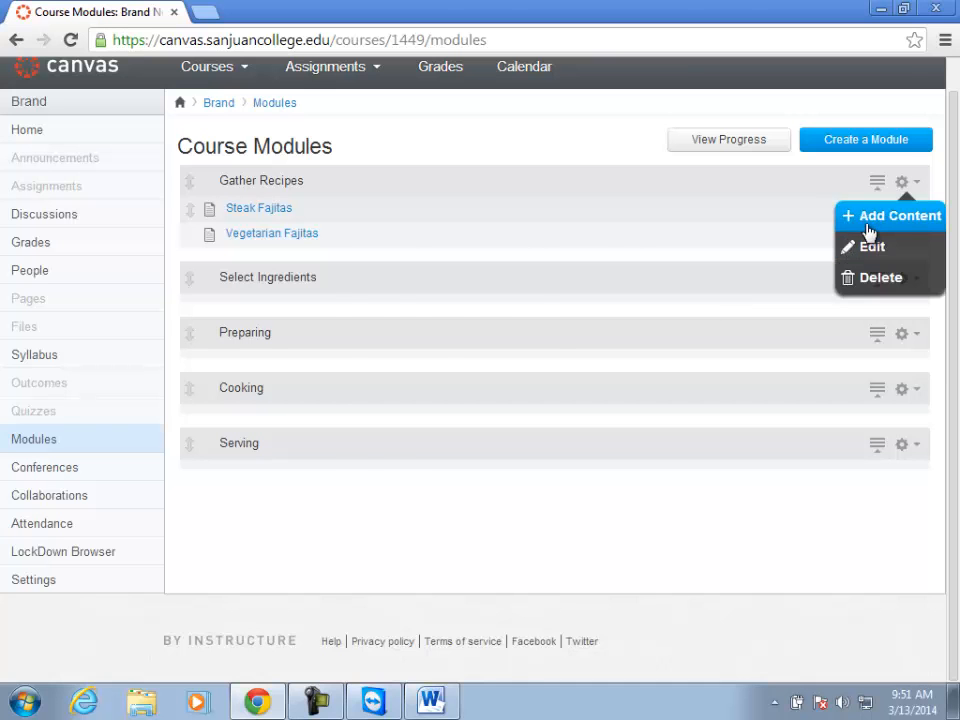
left_click(868, 228)
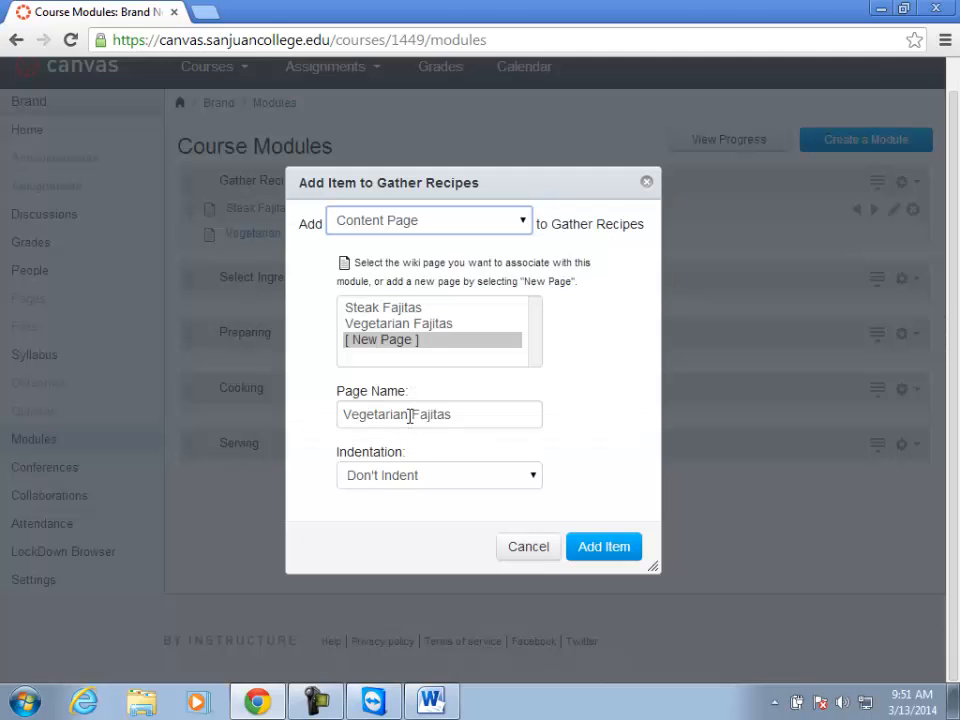
left_click_drag(410, 416, 315, 412)
type("Other")
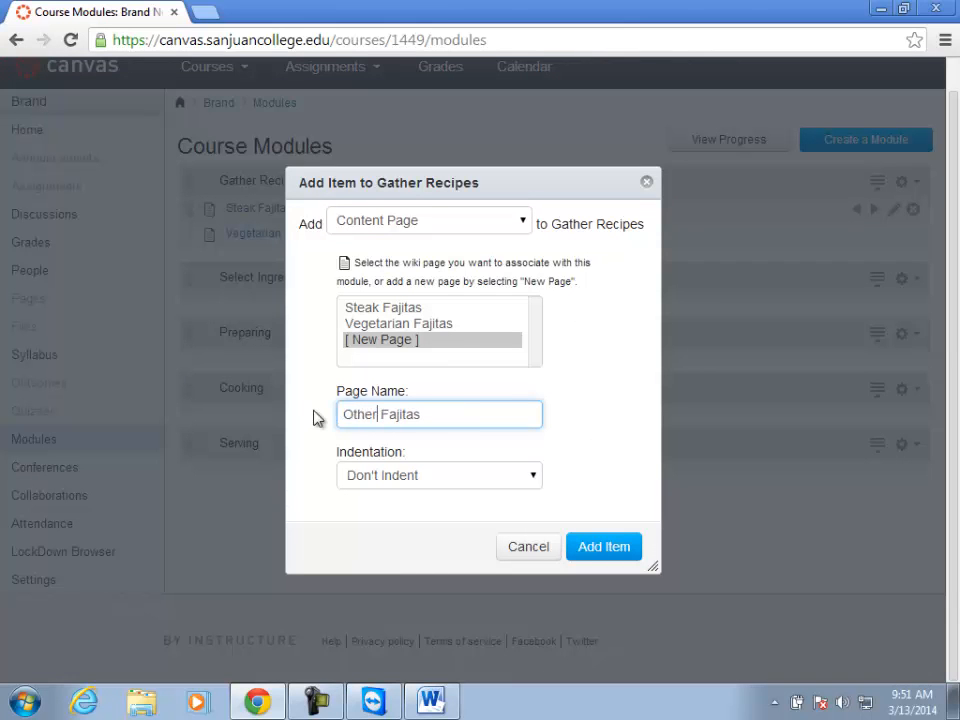
left_click(603, 551)
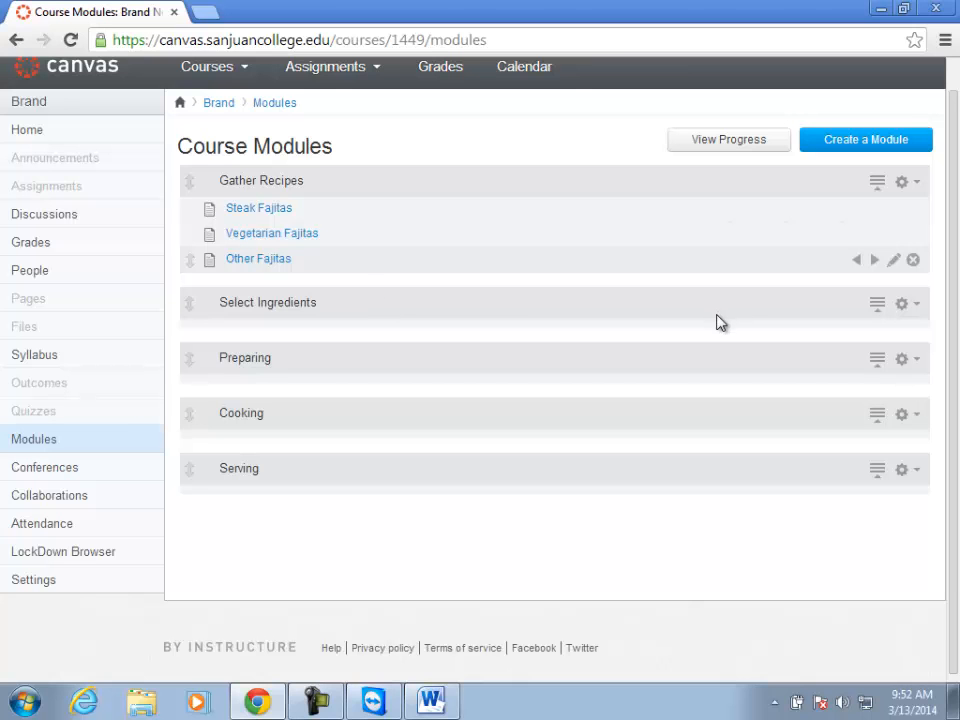
Add a new content page named "Tortillas" to the Select Ingredients module without indentation
left_click(905, 309)
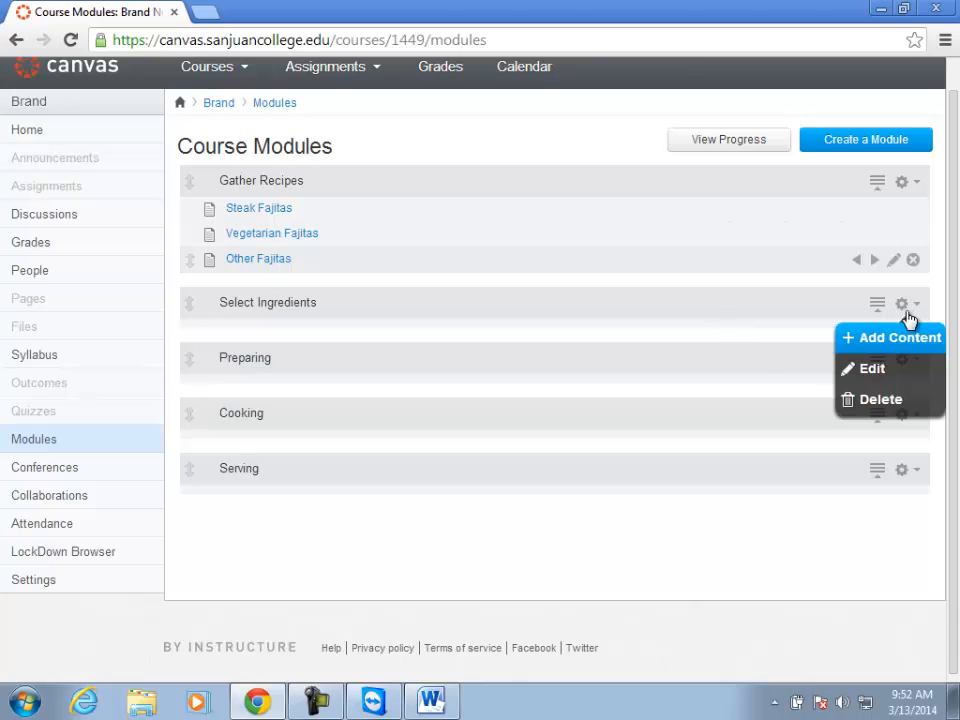
left_click(853, 342)
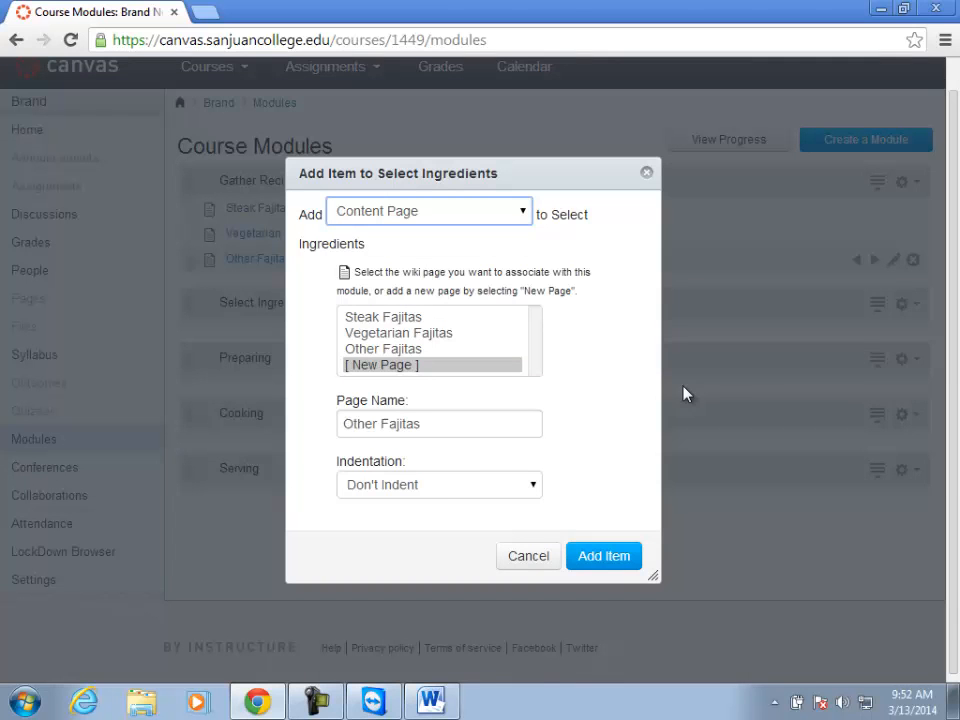
left_click(400, 366)
left_click(430, 425)
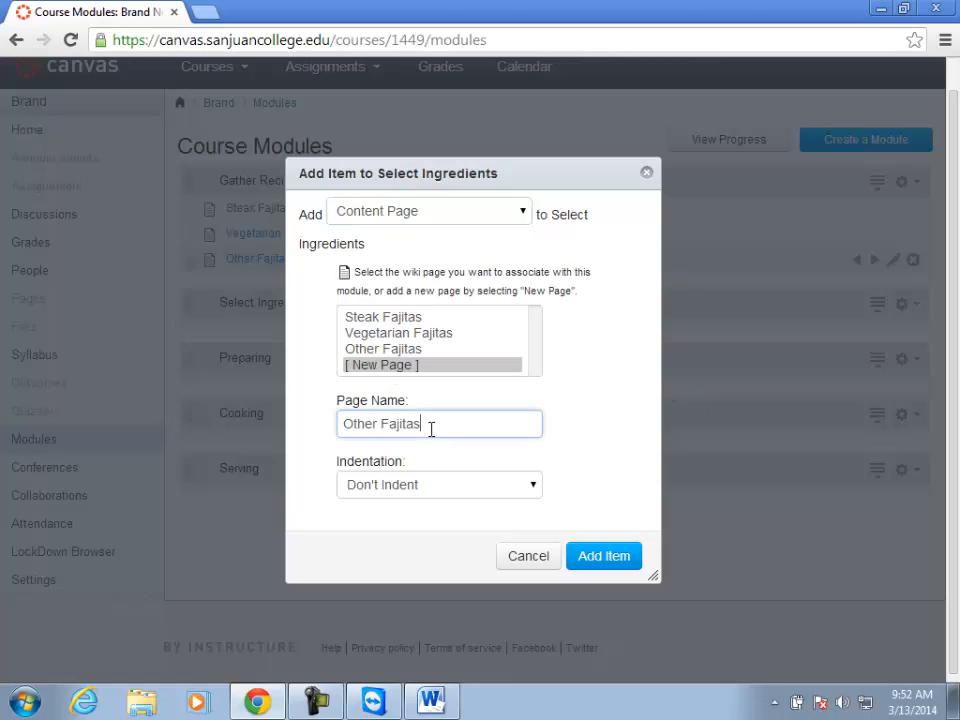
triple_click(431, 429)
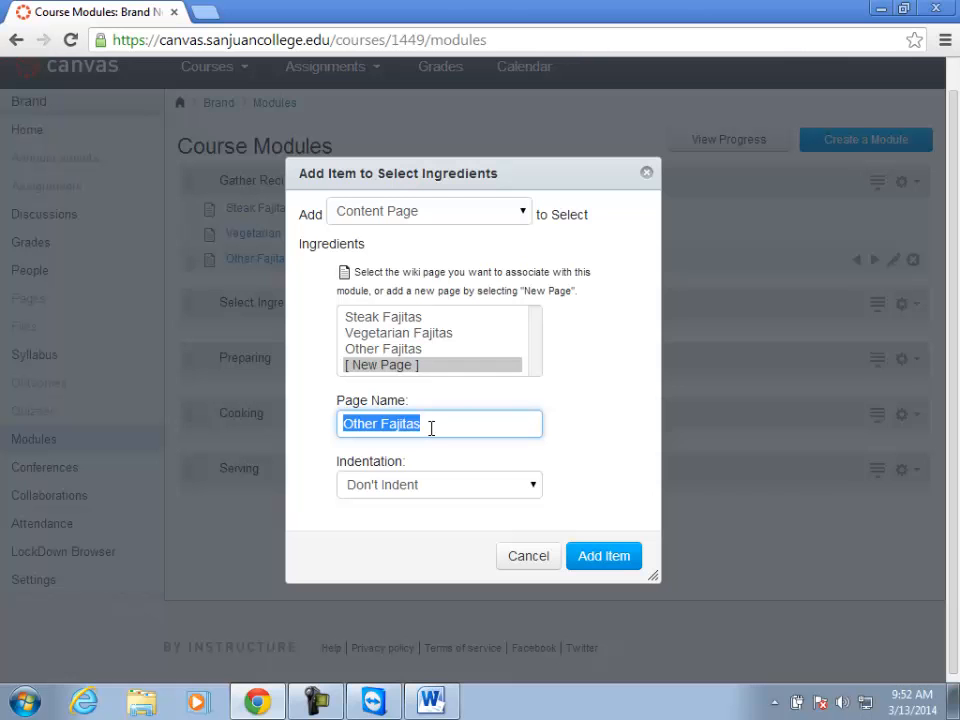
type("Tortillas")
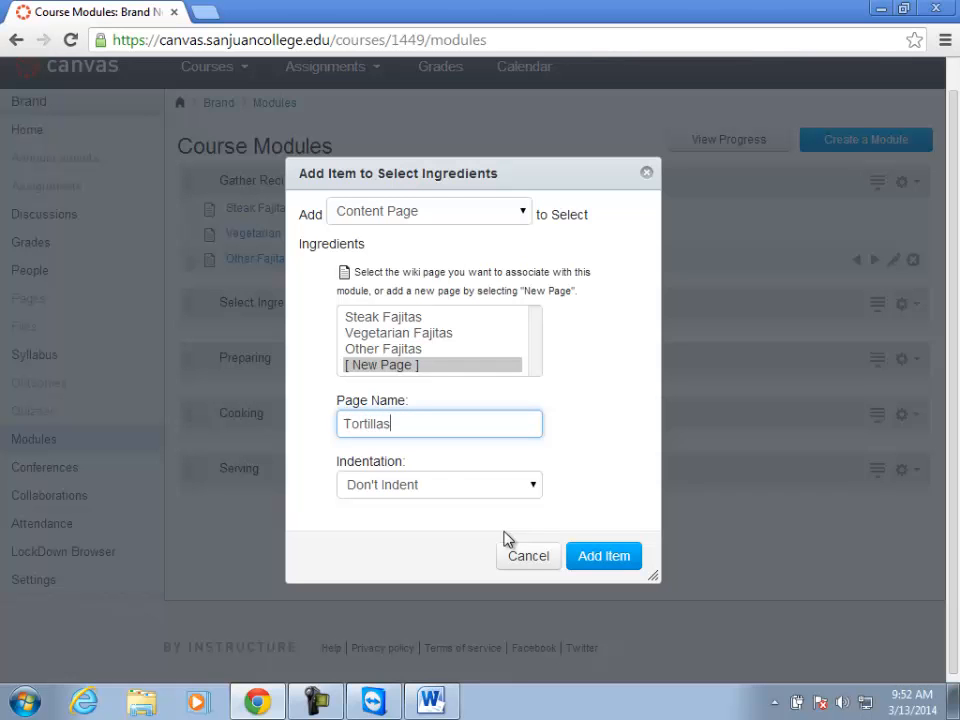
left_click(610, 558)
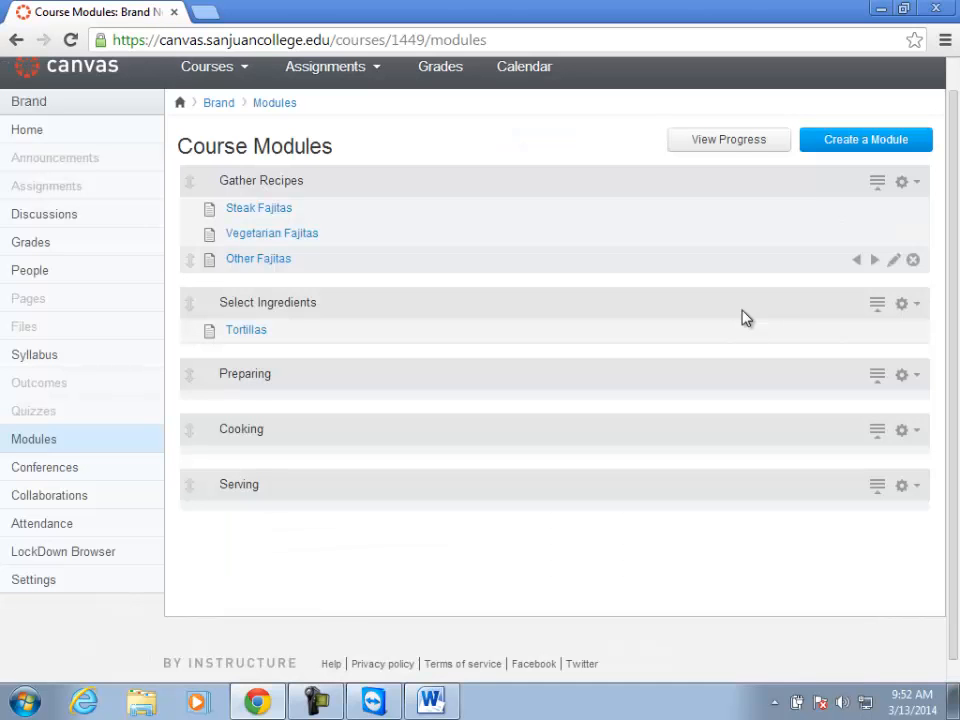
Add a new content page named "Vegetables" to the Select Ingredients module
left_click(906, 306)
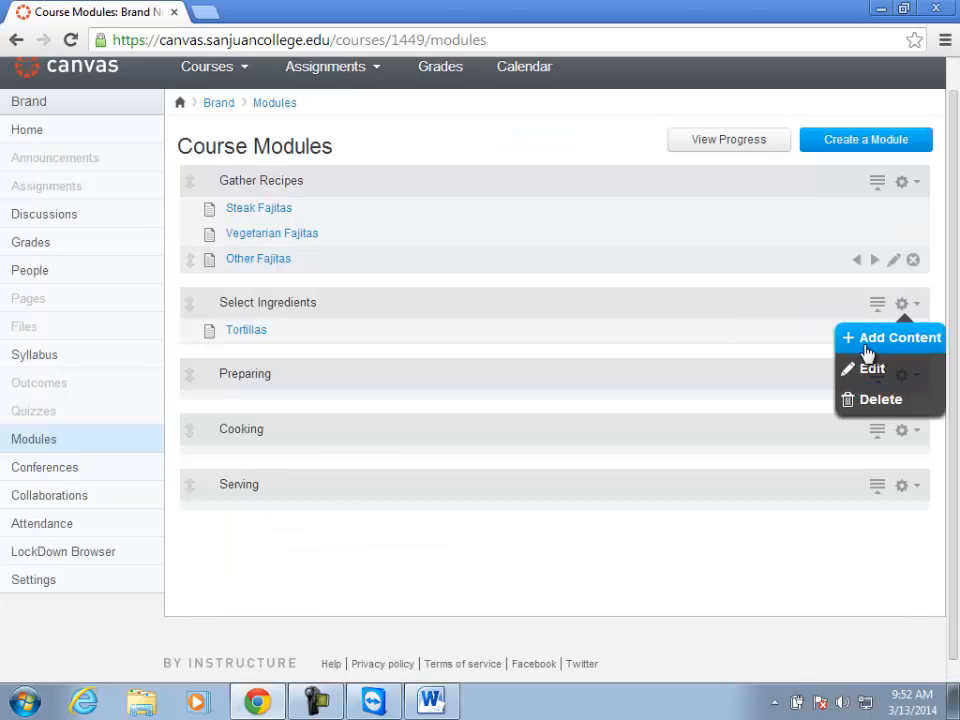
left_click(865, 349)
double_click(411, 426)
type("Vegetables")
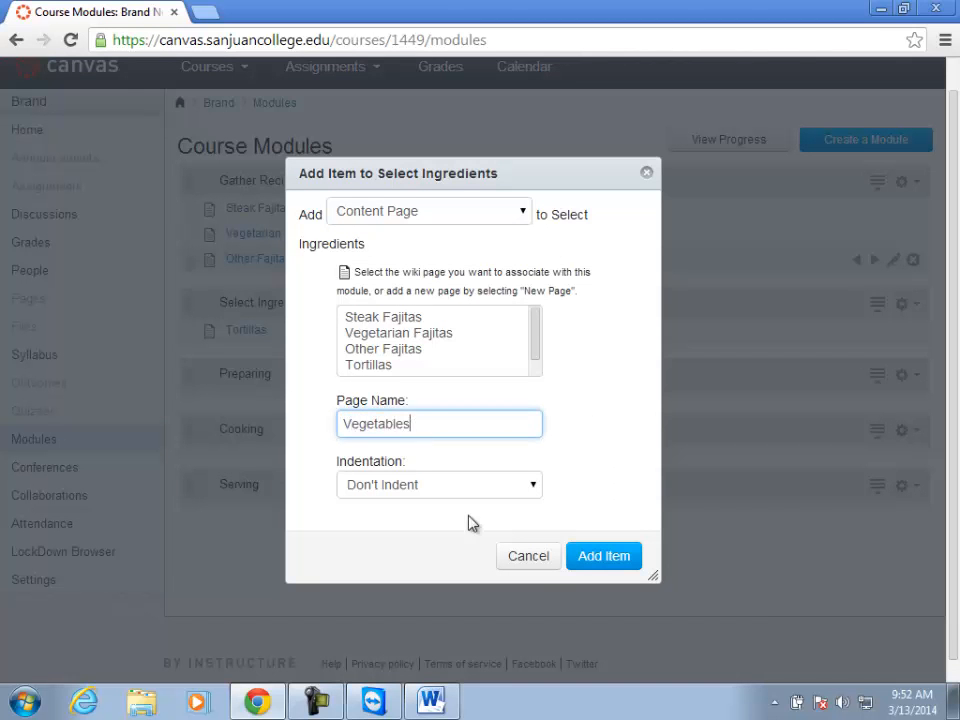
left_click(602, 566)
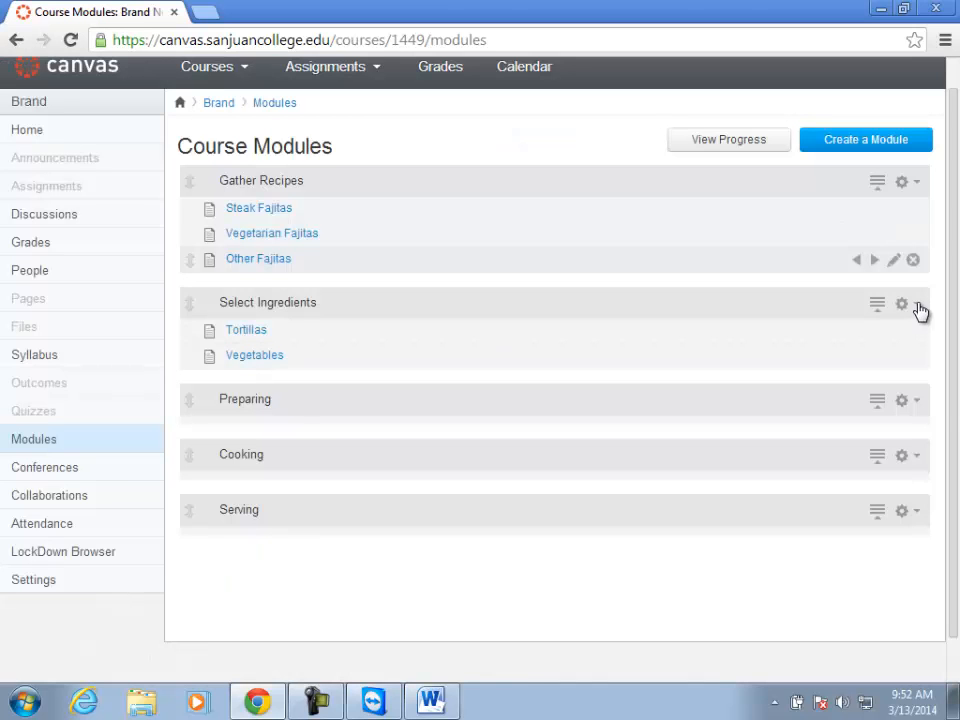
Add a new content page named "Cheese" to the Select Ingredients module
left_click(904, 308)
left_click(908, 342)
double_click(467, 429)
type("Cheese")
left_click(600, 558)
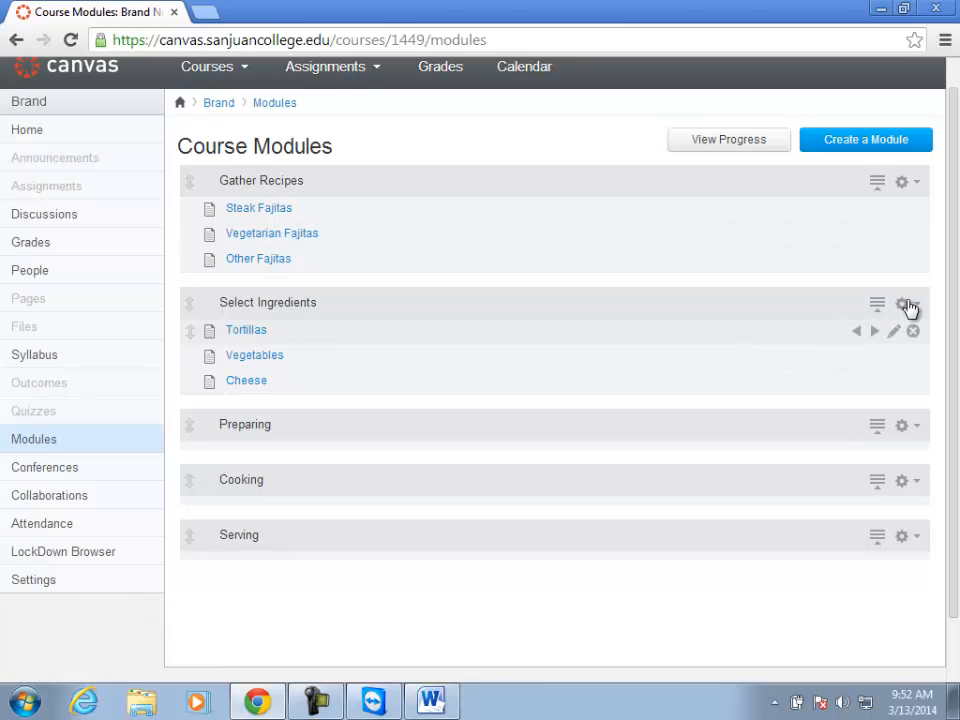
Add a new content page named "Meat" to the Select Ingredients module
left_click(908, 306)
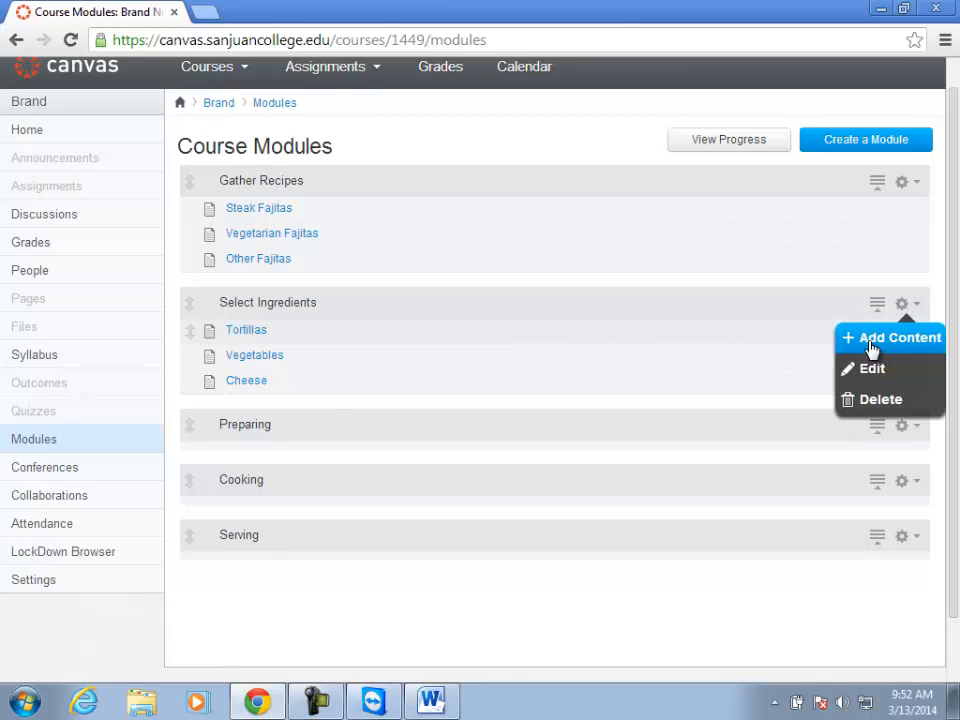
left_click(872, 346)
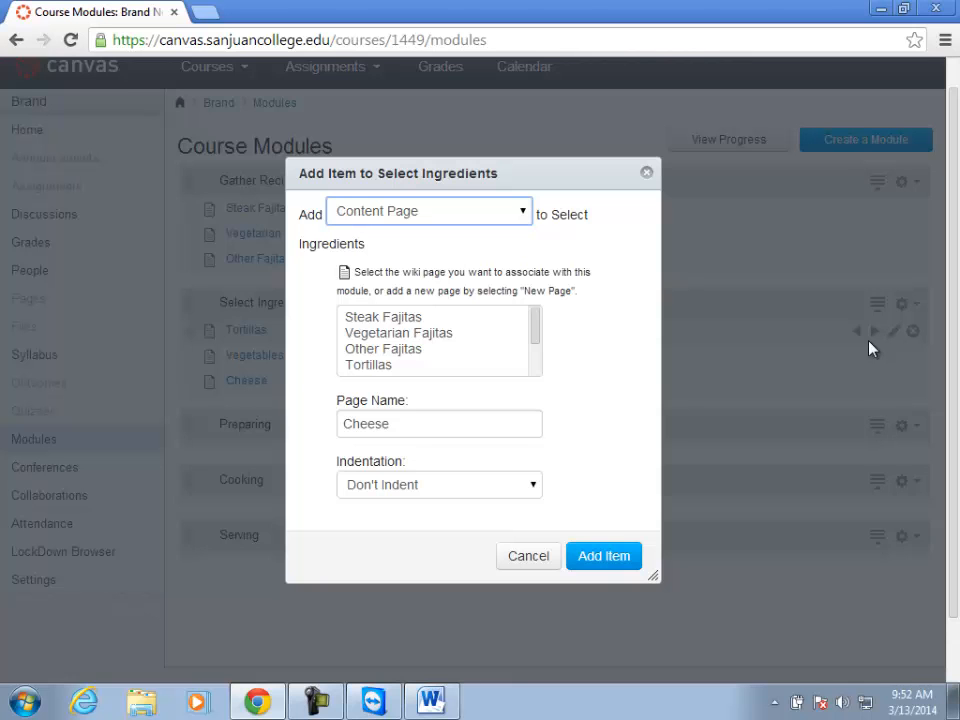
left_click(541, 347)
scroll(540, 345, "down", 2)
left_click(514, 371)
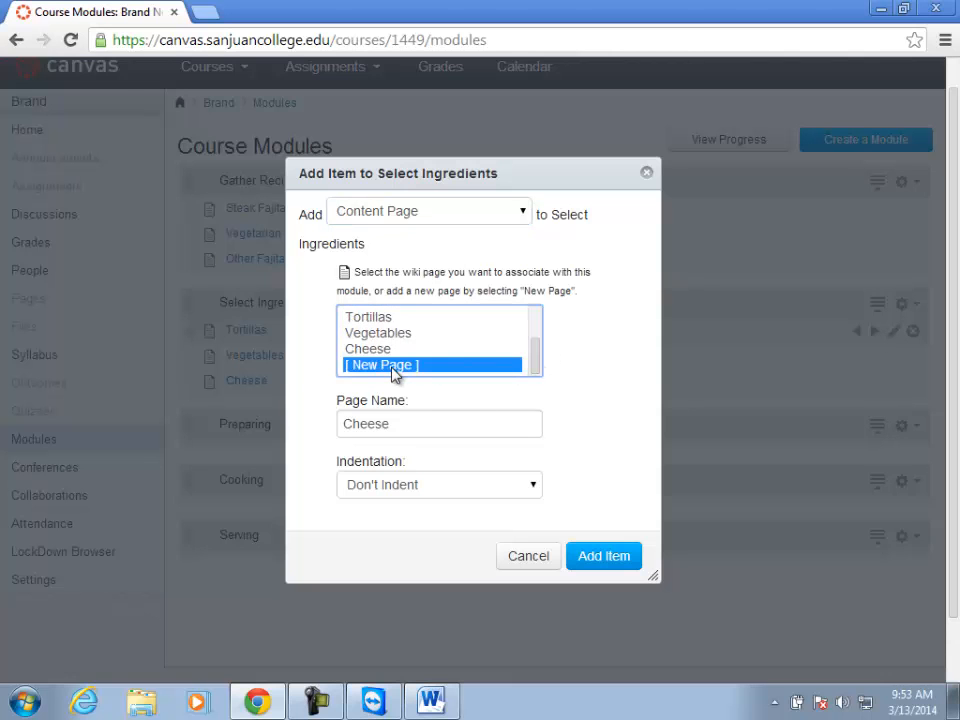
double_click(397, 423)
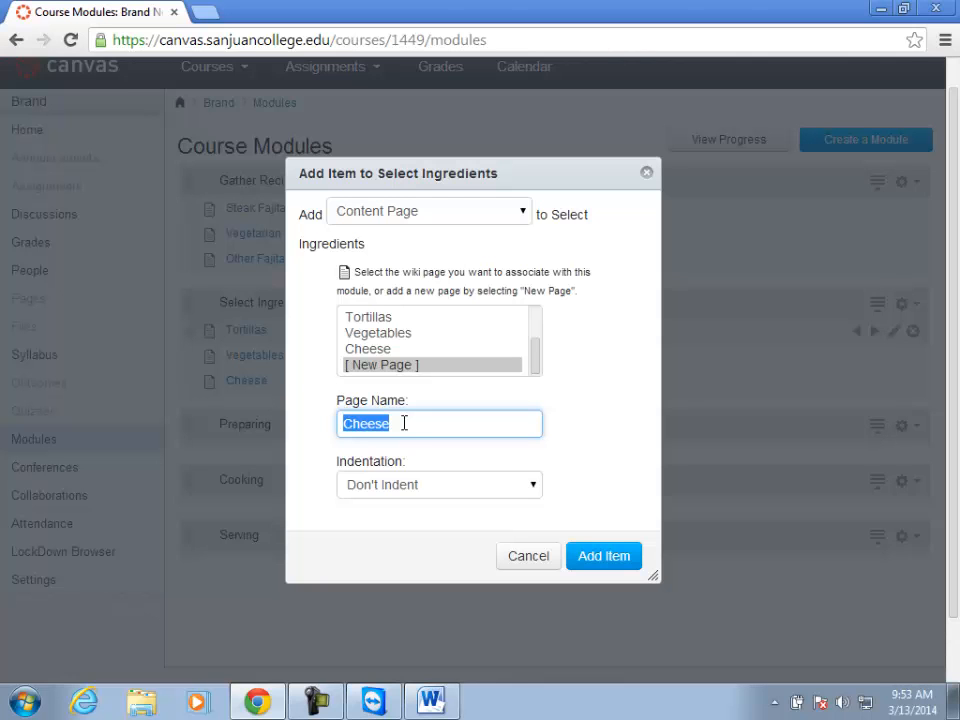
type("MeZAt")
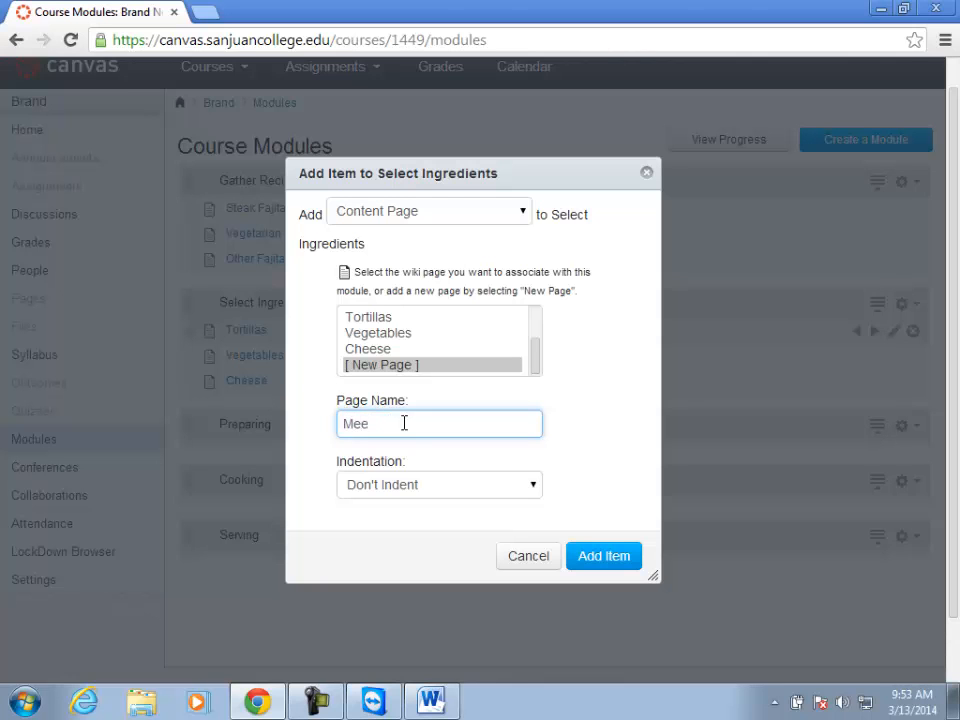
key("BackSpace")
key("BackSpace")
key("BackSpace")
type("at")
left_click(604, 558)
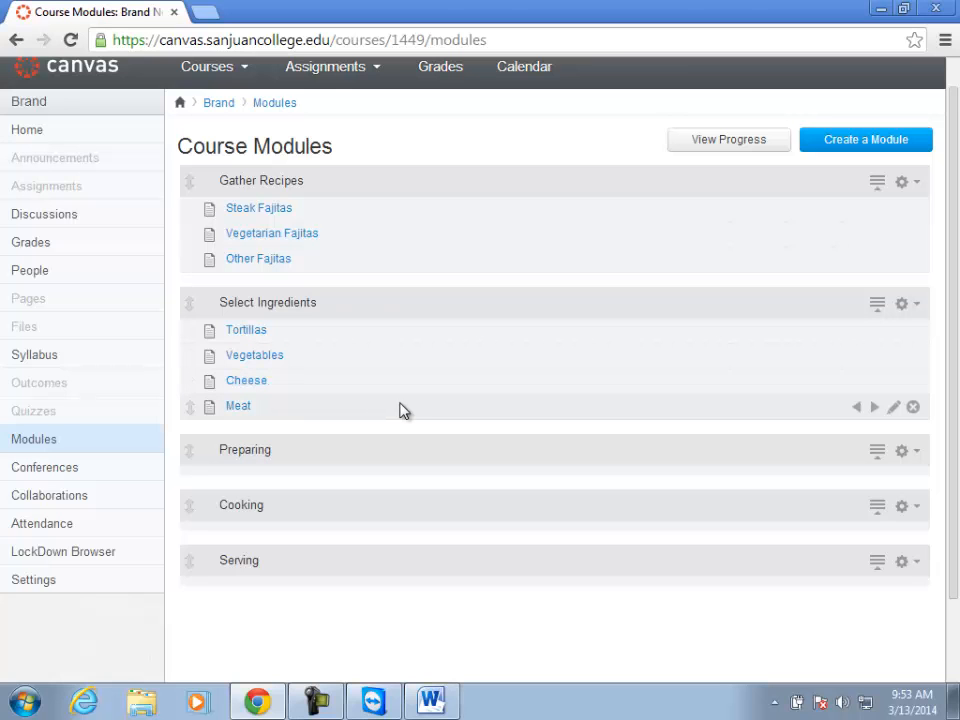
Add a new content page named "Other Ingredients/Toppings" to the Select Ingredients module
left_click(910, 305)
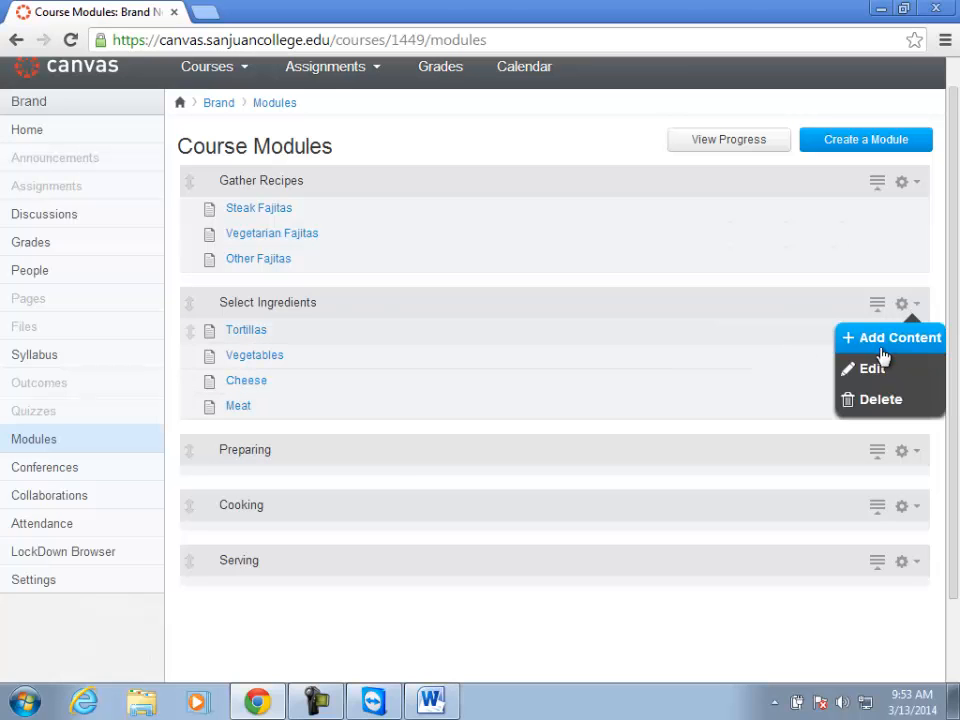
left_click(880, 343)
left_click_drag(399, 425, 340, 418)
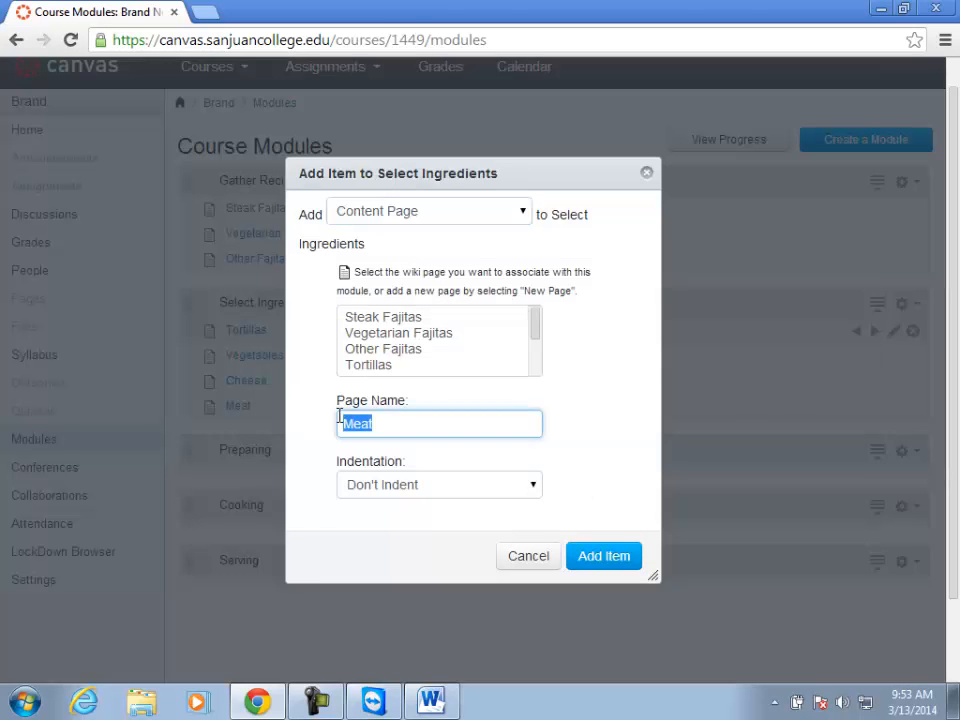
type("Other Ing")
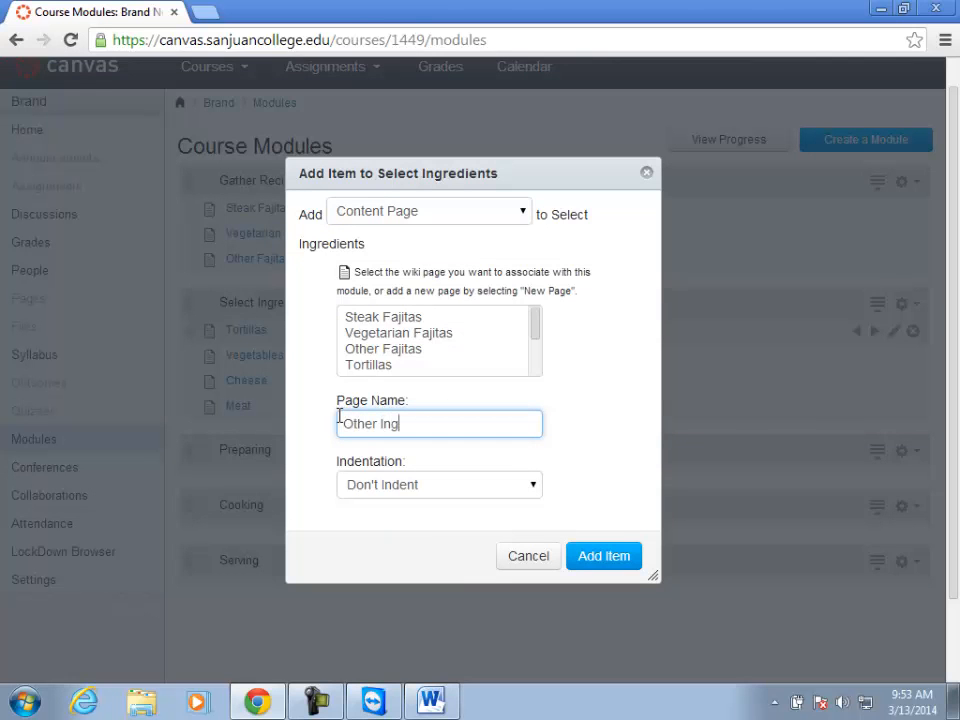
type("redients/Toppings")
left_click(589, 560)
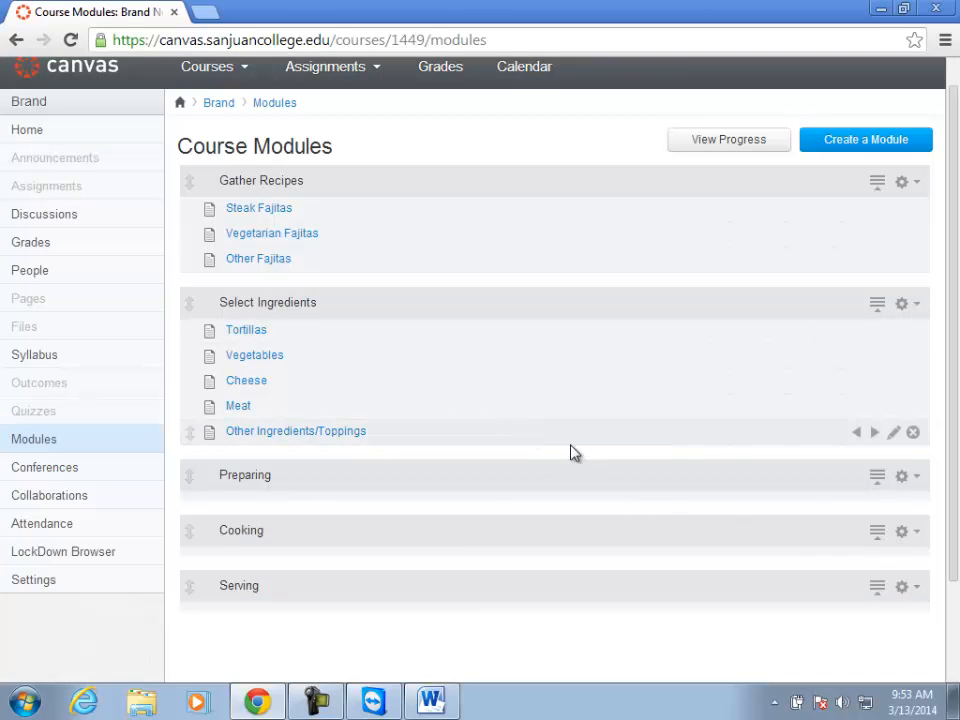
Add a new content page named "Saute Vegetables" to the Preparing module without indentation
left_click(907, 480)
left_click(866, 512)
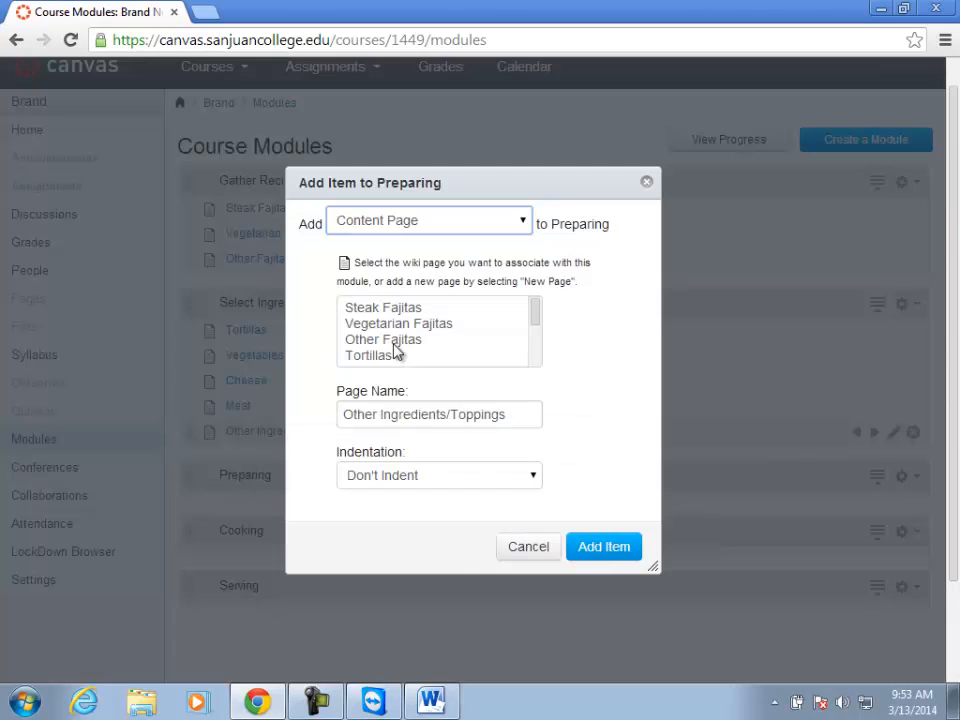
left_click_drag(535, 306, 540, 358)
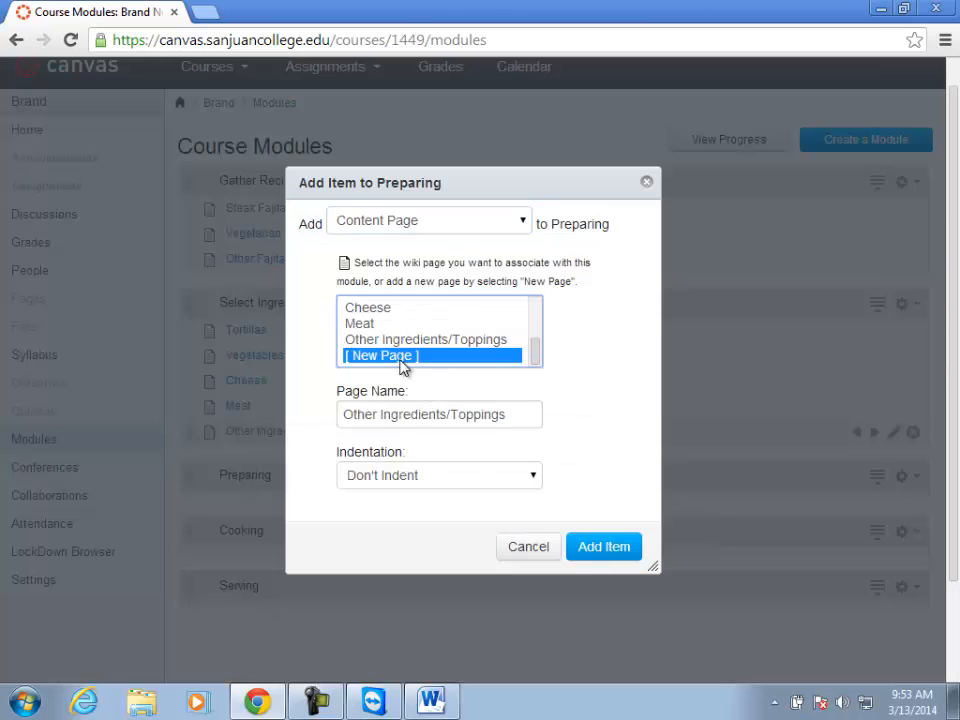
triple_click(378, 413)
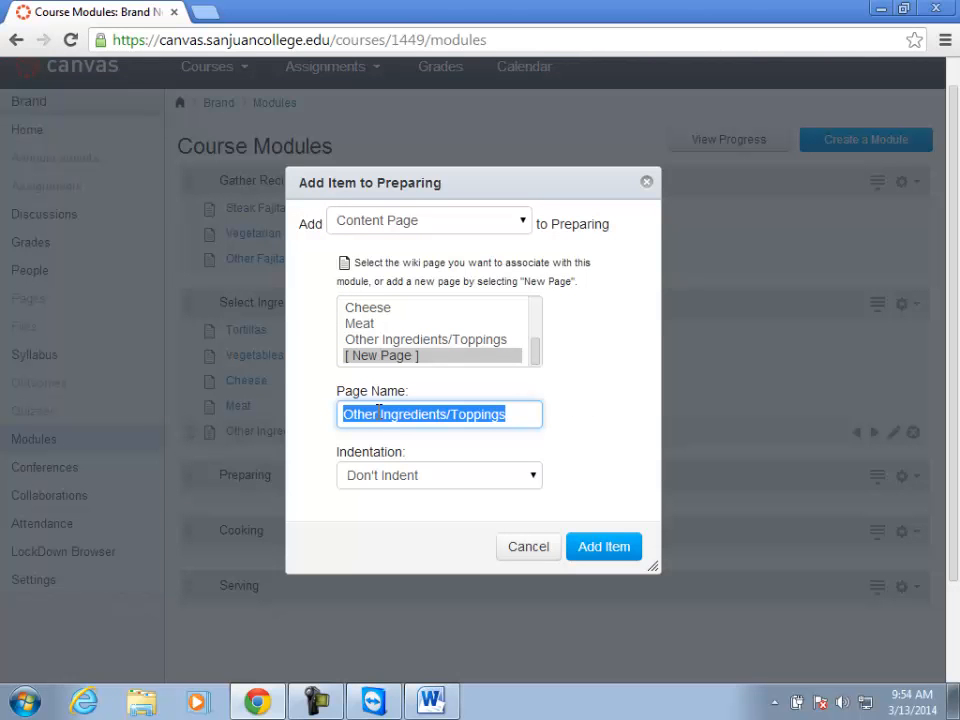
type("Sa")
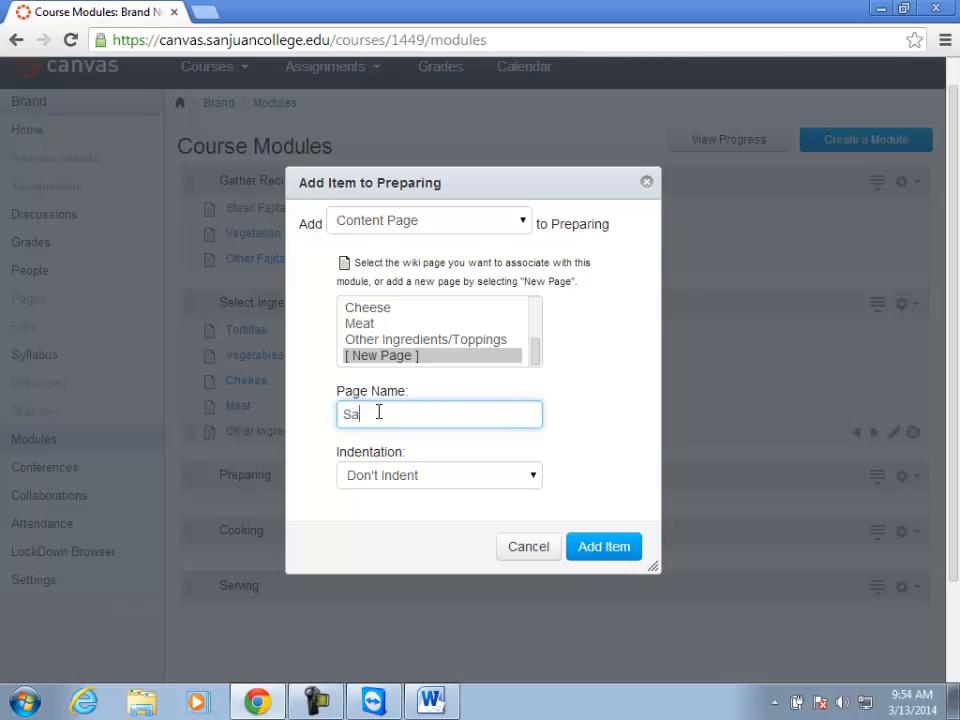
type("ute Vegetables")
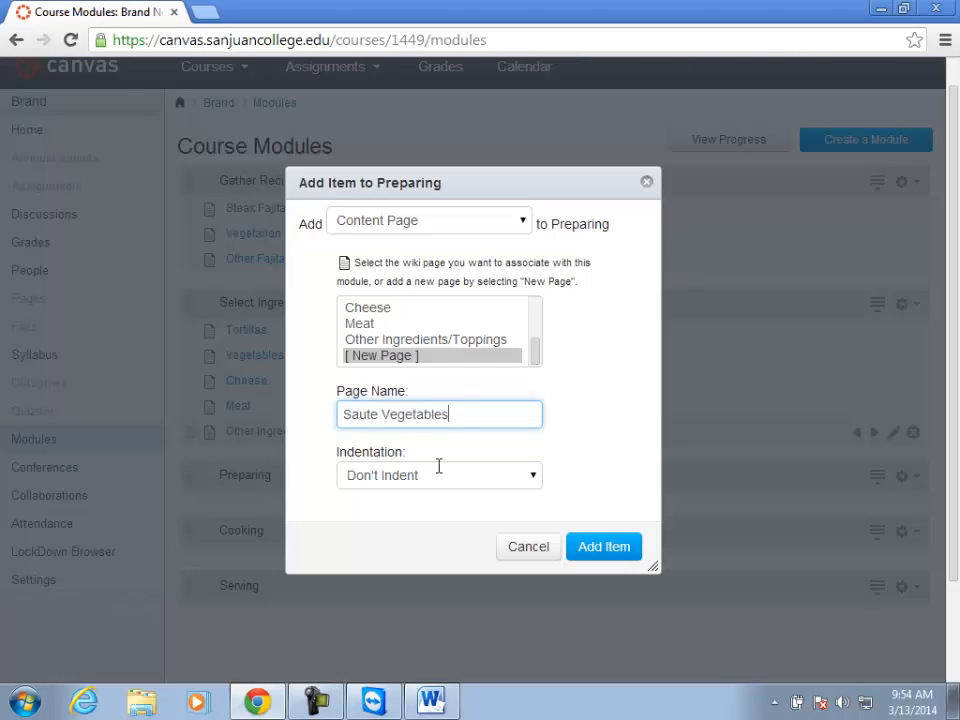
left_click(615, 551)
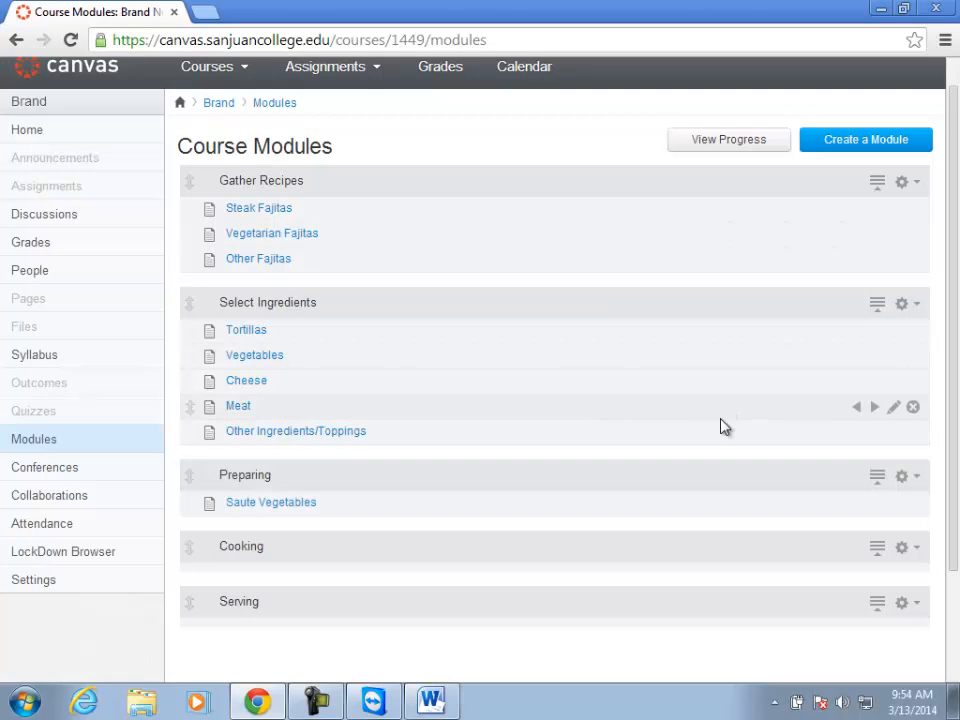
Add a new content page named "Cook the Meat" to the Preparing module
left_click(903, 479)
left_click(853, 512)
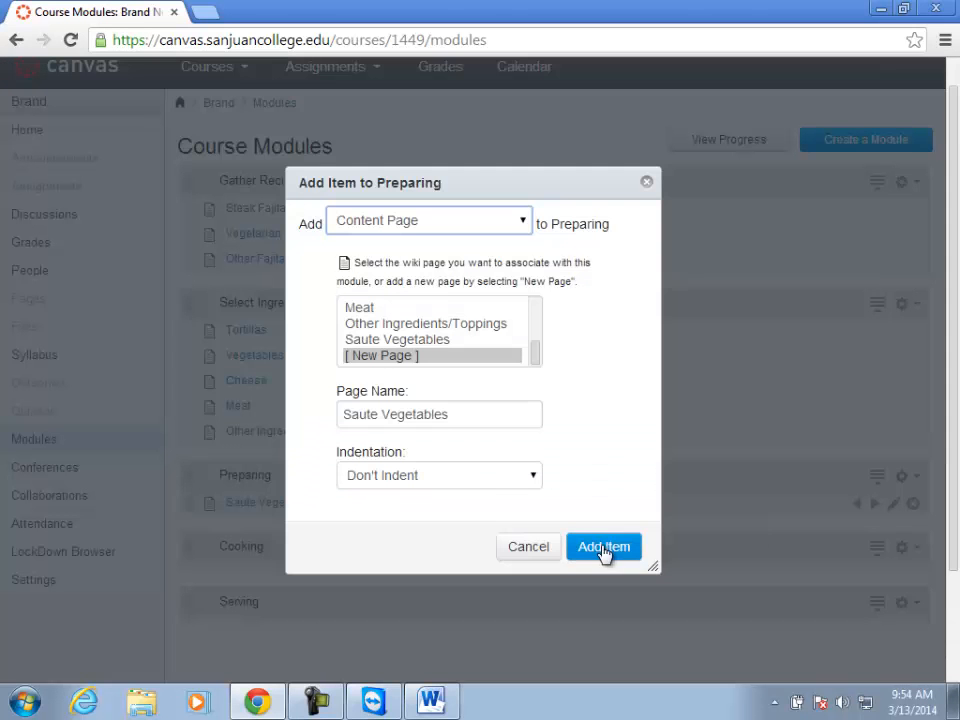
left_click_drag(465, 418, 287, 401)
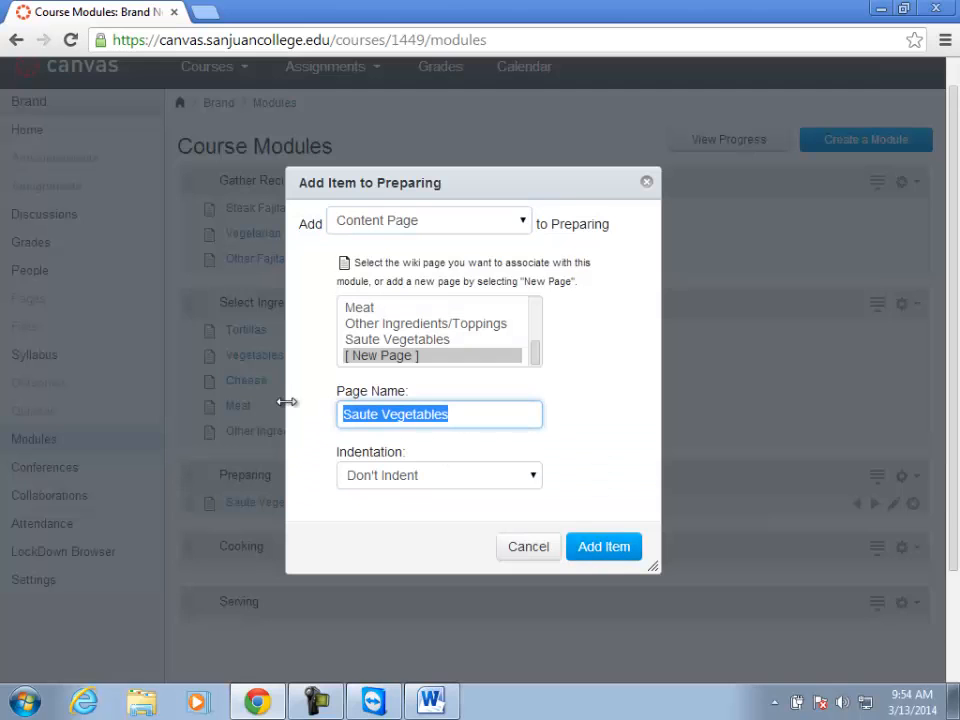
type("Cook the Meat")
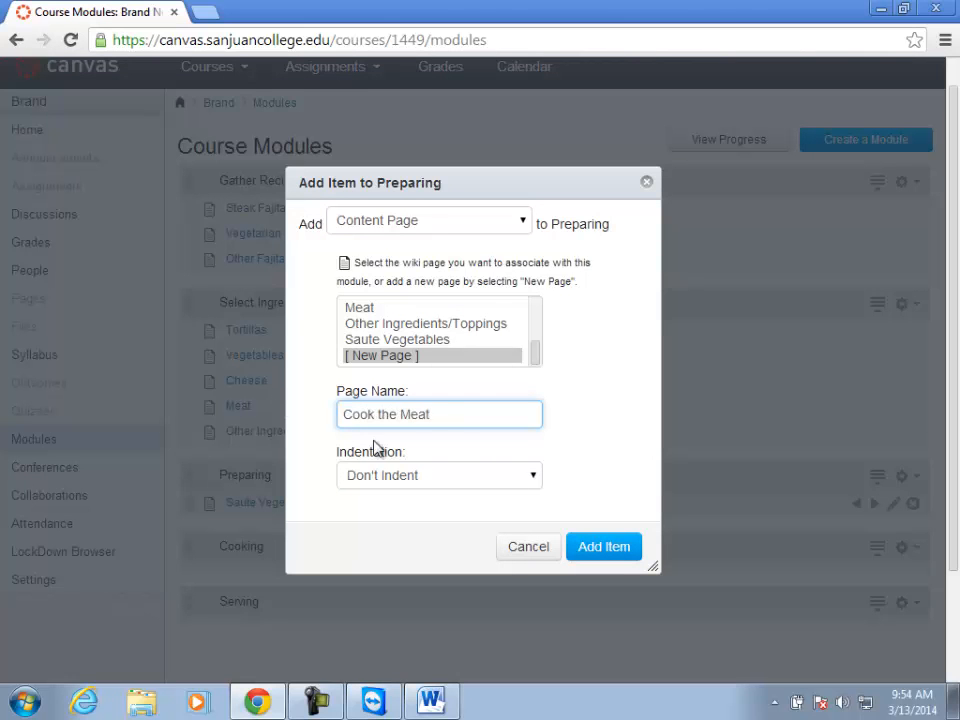
left_click(610, 551)
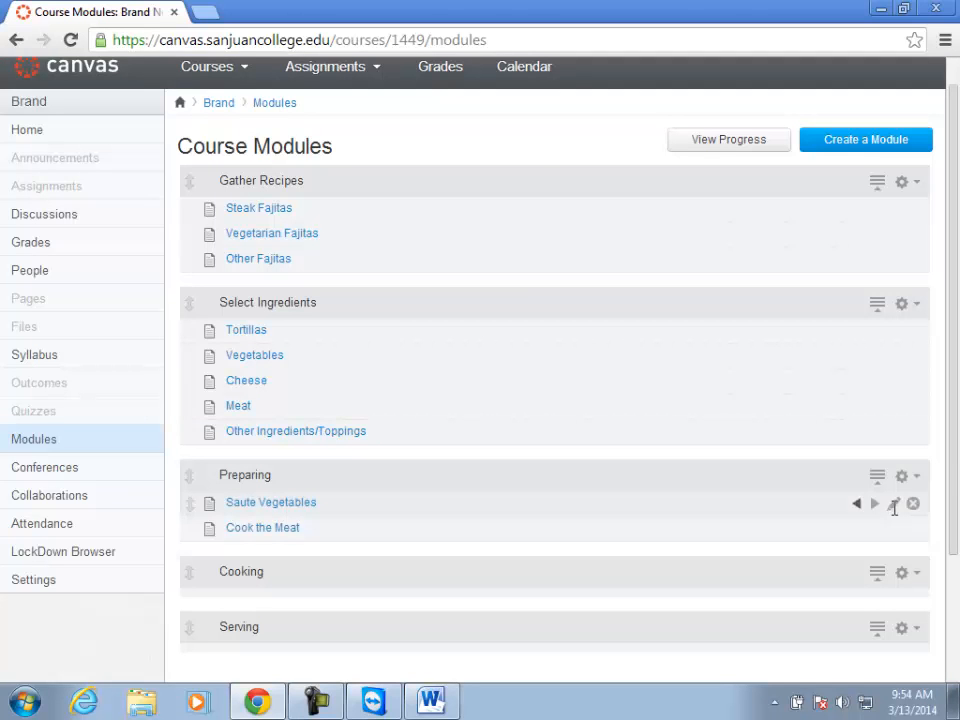
Add a new content page named "Prep Tortillas" to the Preparing module without indentation
left_click(908, 477)
left_click(890, 510)
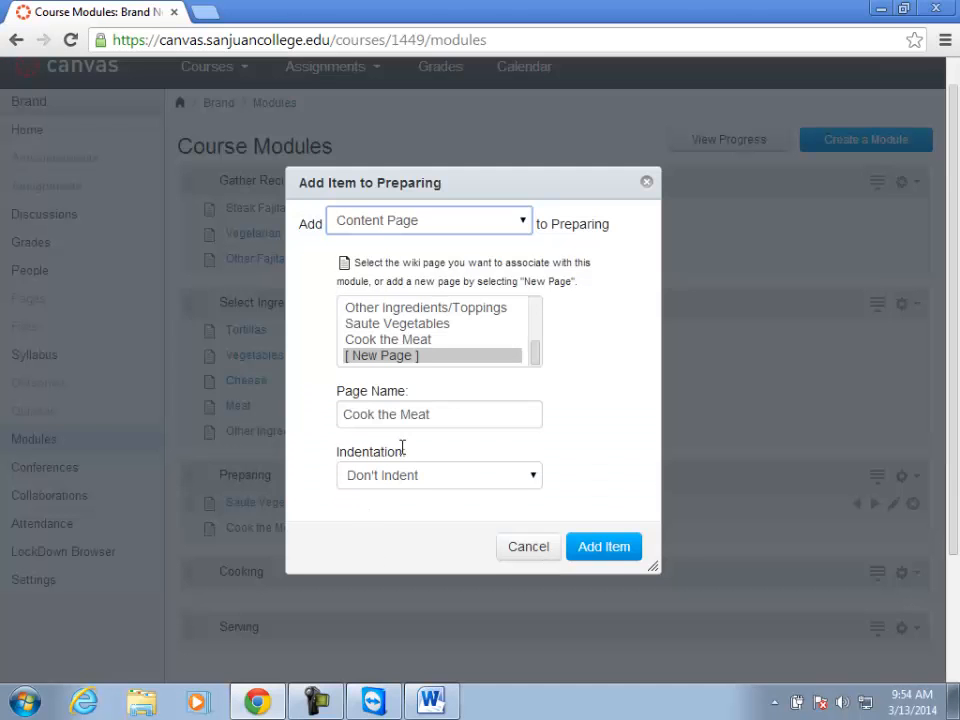
left_click_drag(431, 413, 322, 400)
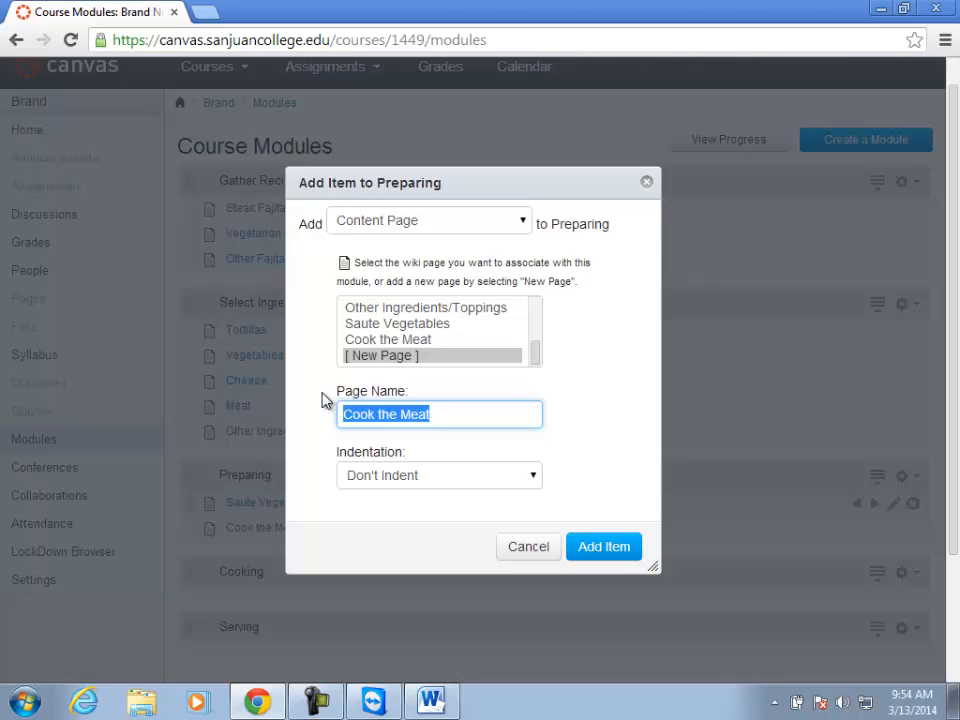
type("Pre")
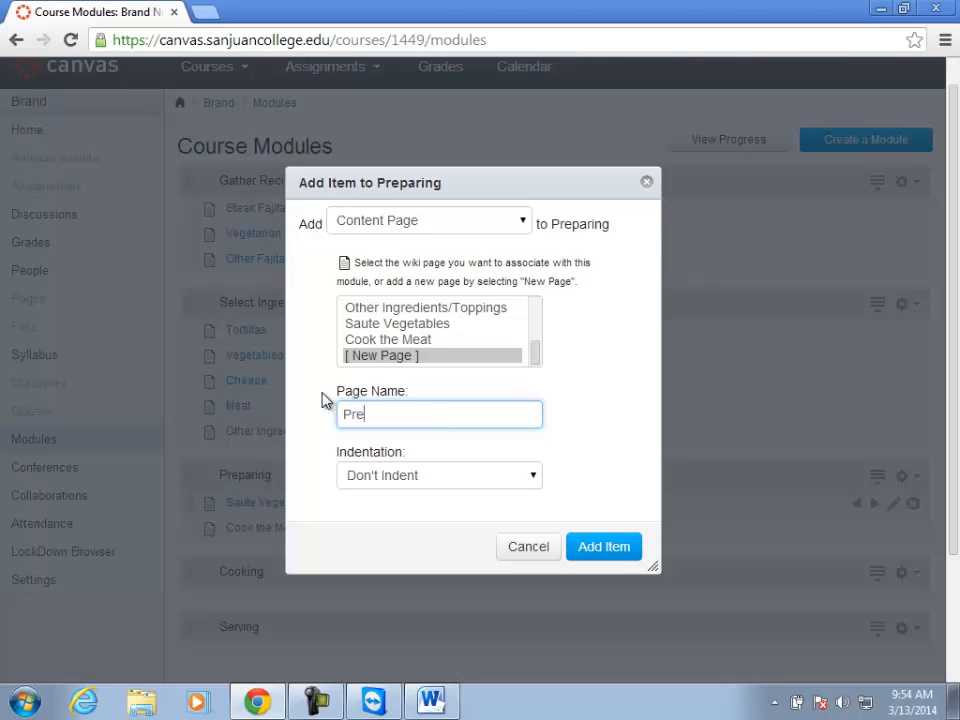
type("p Tortilla")
key("BackSpace")
type("llas")
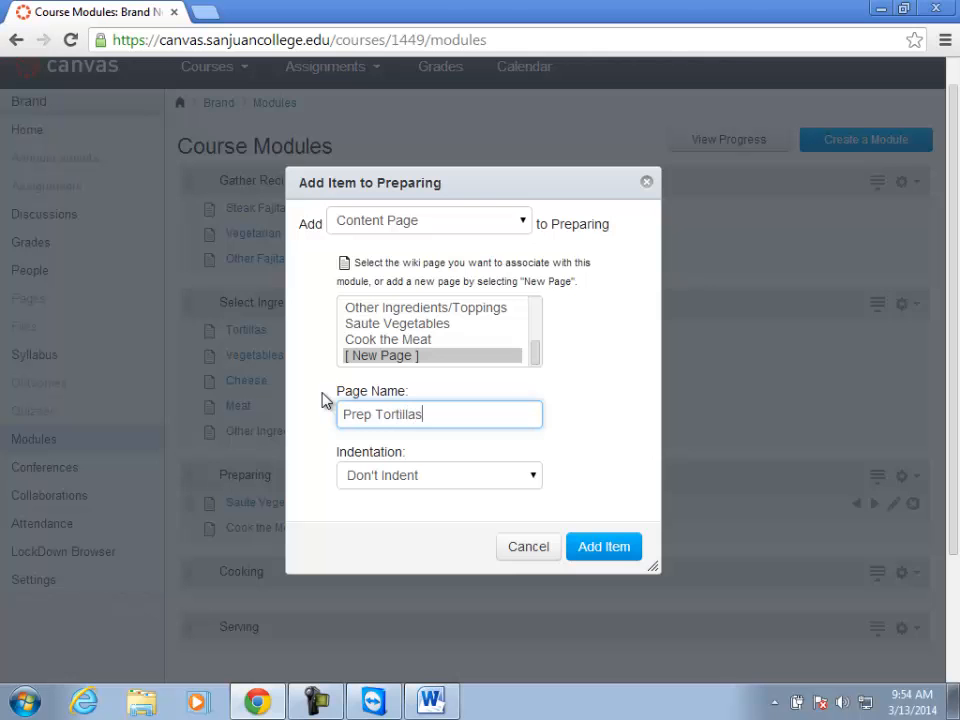
left_click(617, 550)
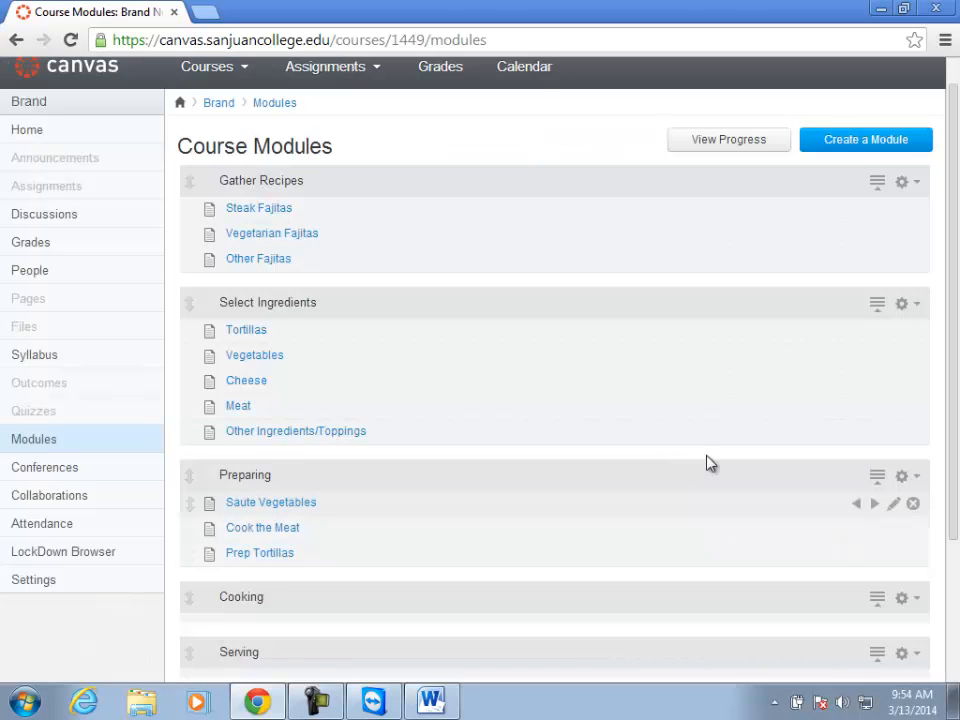
Add a new content page named "Topping Prep" to the Preparing module
left_click(908, 477)
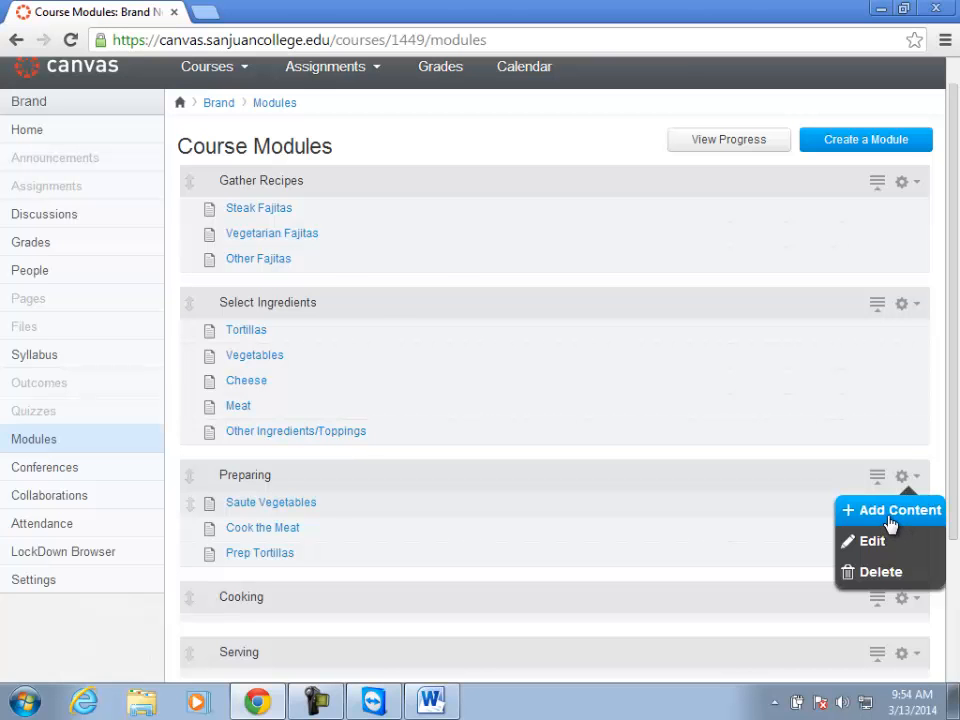
left_click(891, 524)
left_click_drag(454, 420, 328, 414)
type("S")
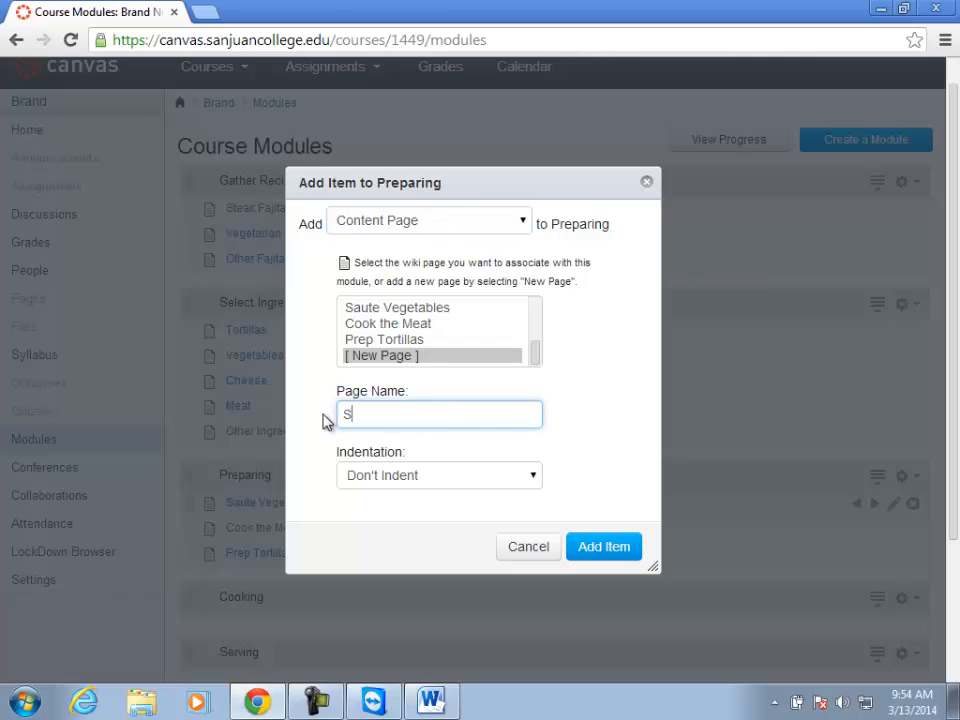
key("BackSpace")
type("Topping Prep")
left_click(614, 550)
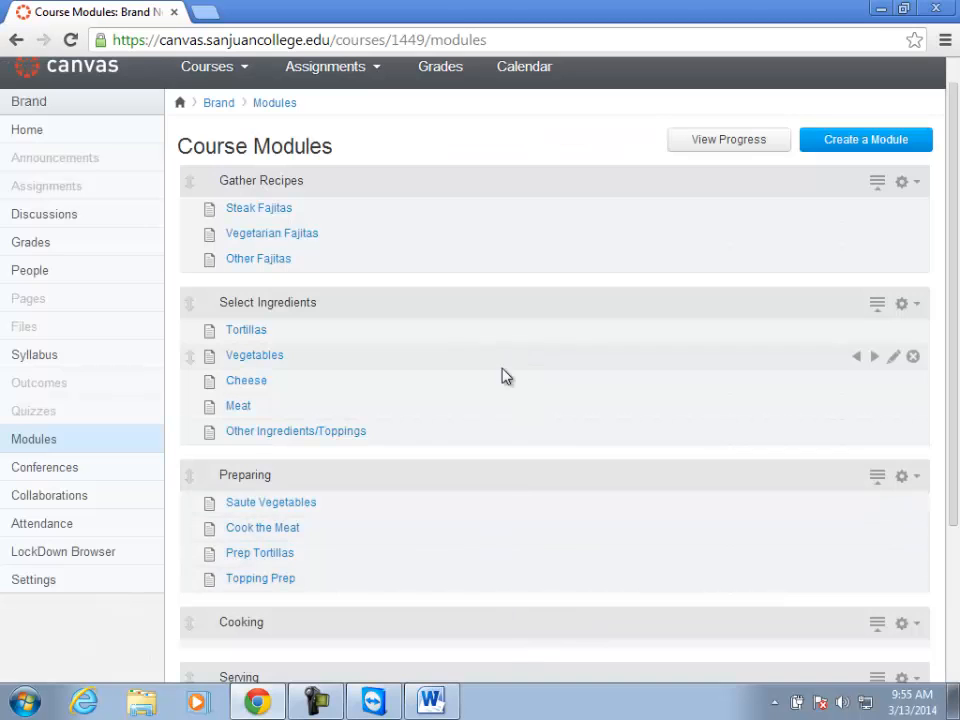
Move the "Cook the Meat" page from Preparing into the Cooking module and add a new content page named "Grilling" there
scroll(542, 369, "down", 3)
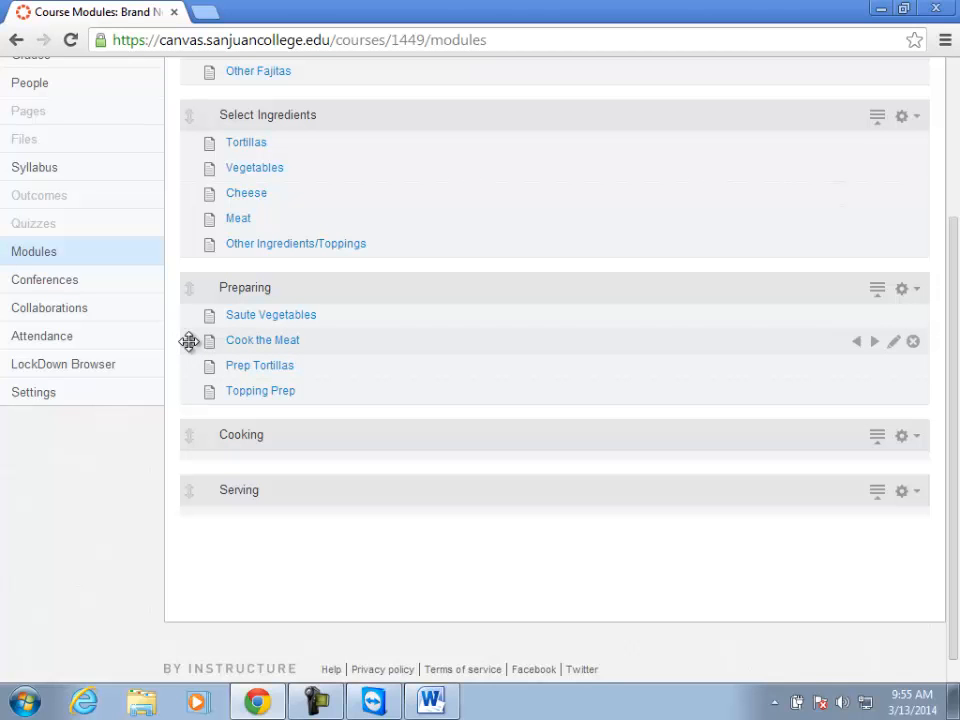
left_click_drag(189, 341, 195, 437)
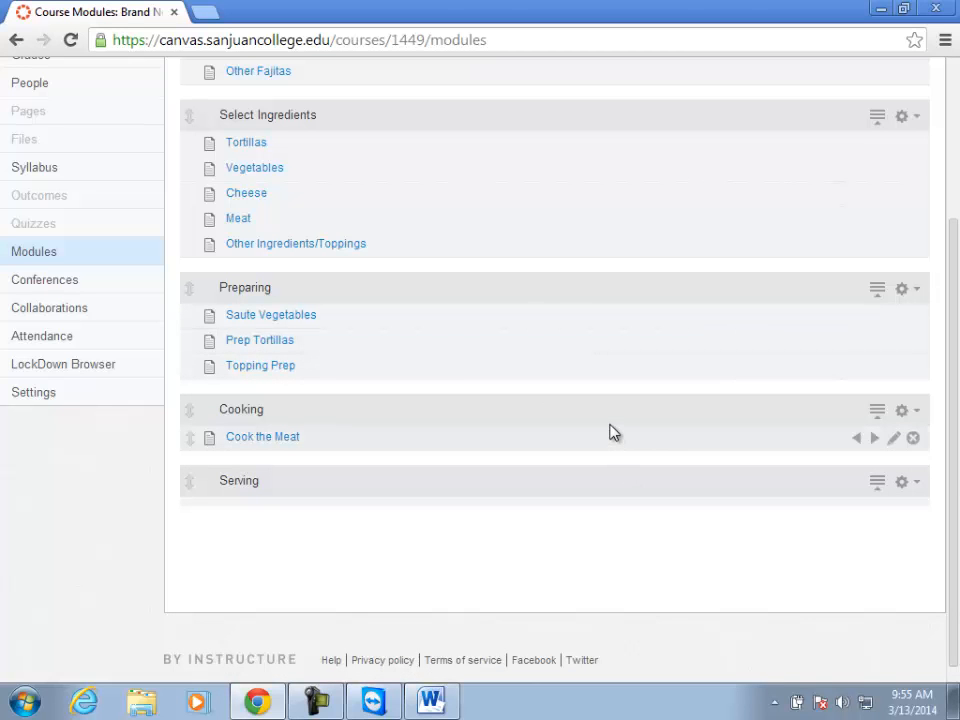
left_click(905, 414)
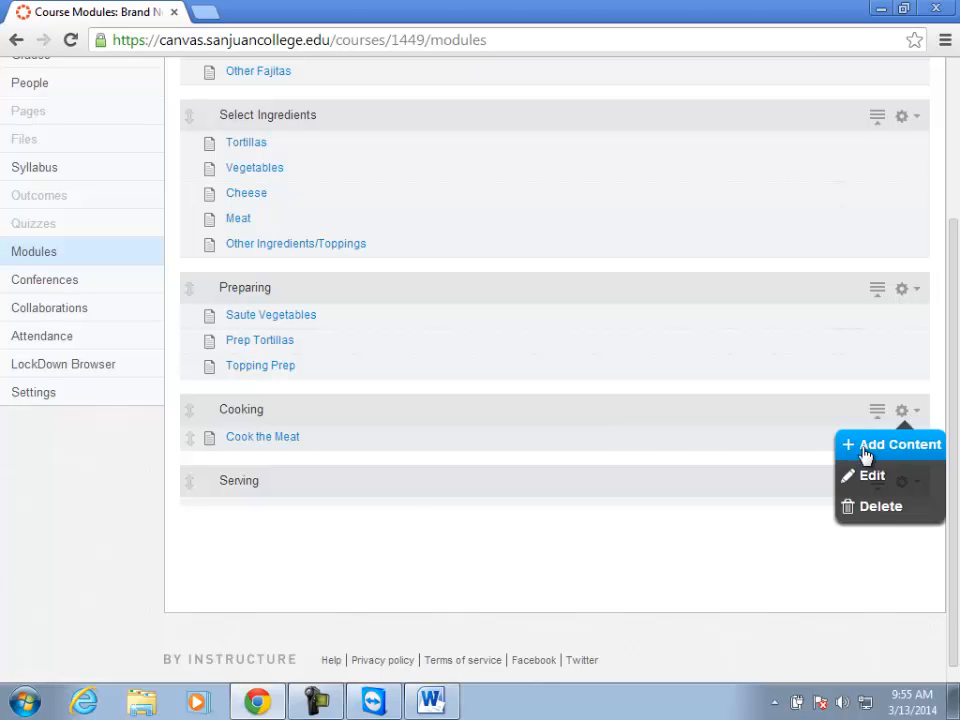
left_click(866, 450)
triple_click(382, 410)
type("Grilling")
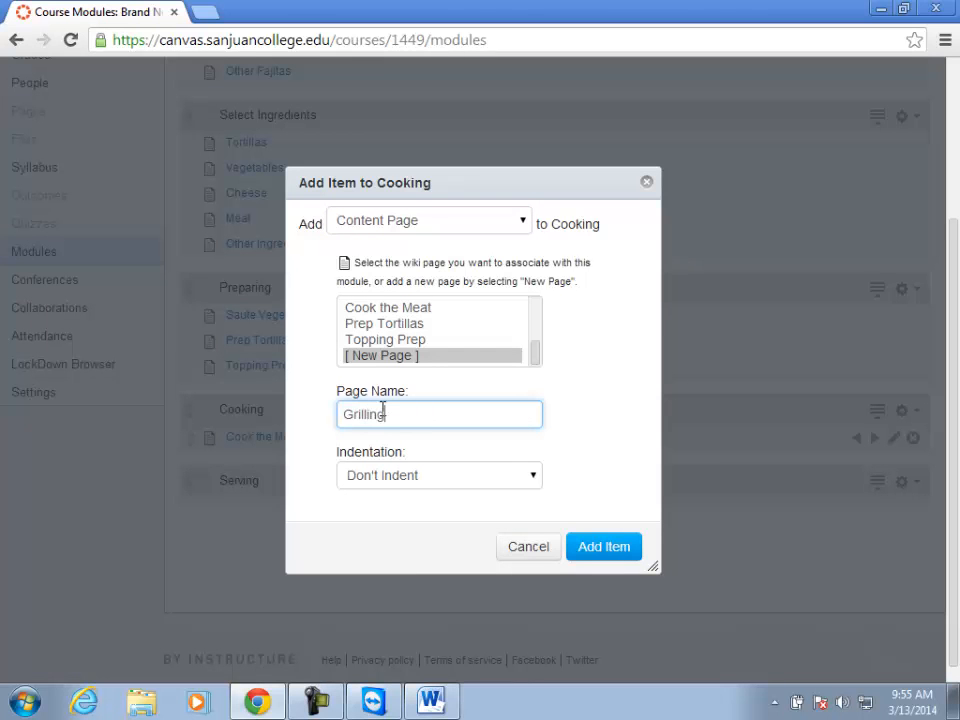
left_click(588, 548)
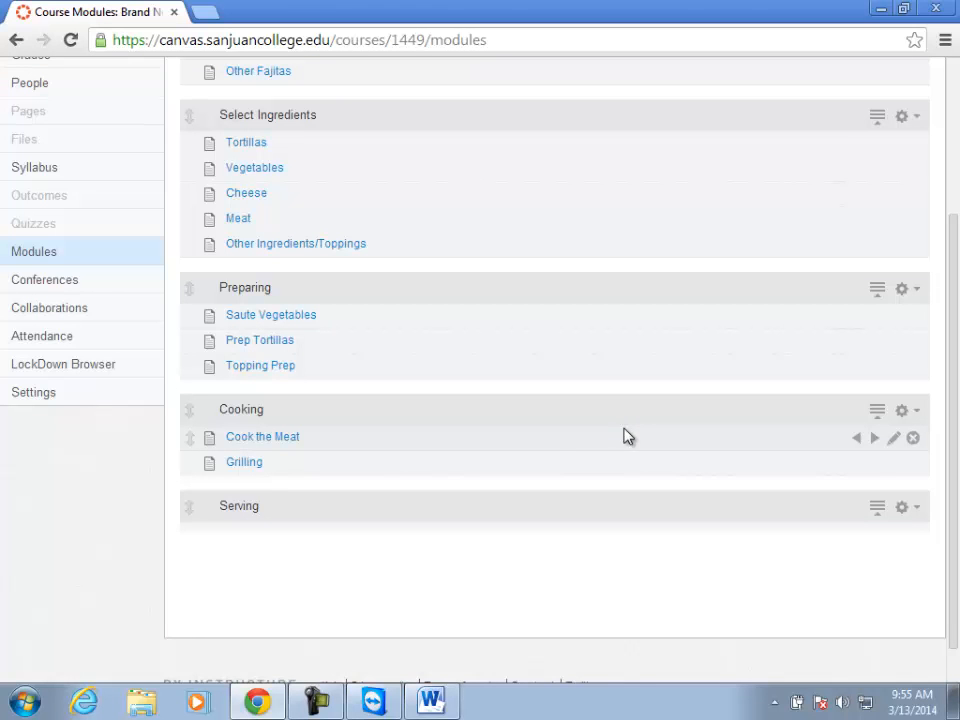
Add a new content page named "Frying/Stovetop" to the Cooking module
left_click(908, 414)
left_click(885, 446)
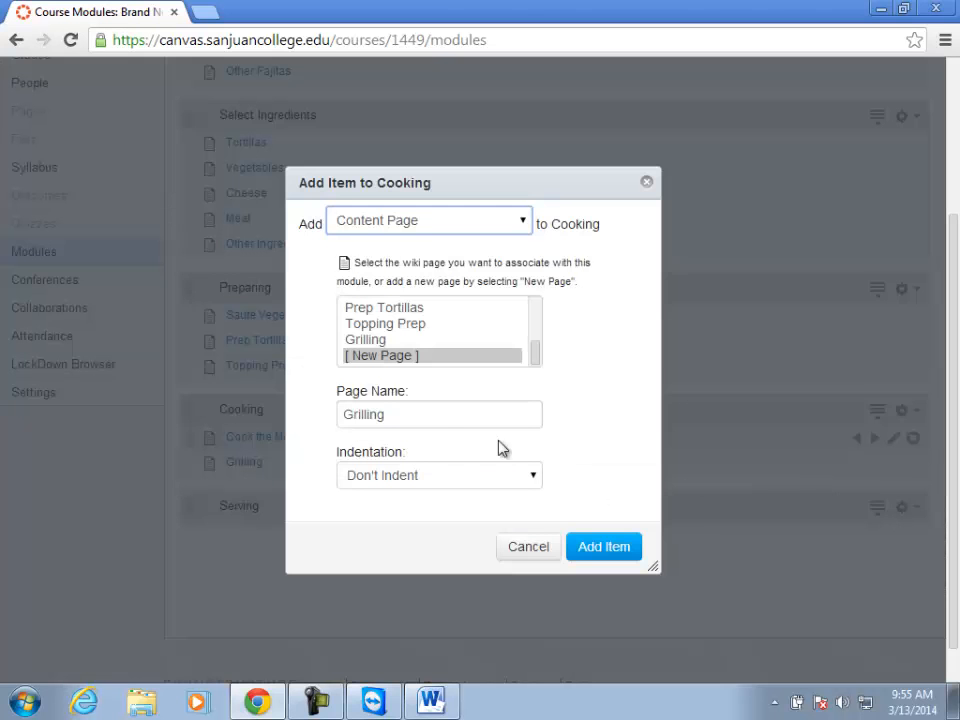
double_click(440, 418)
type("F")
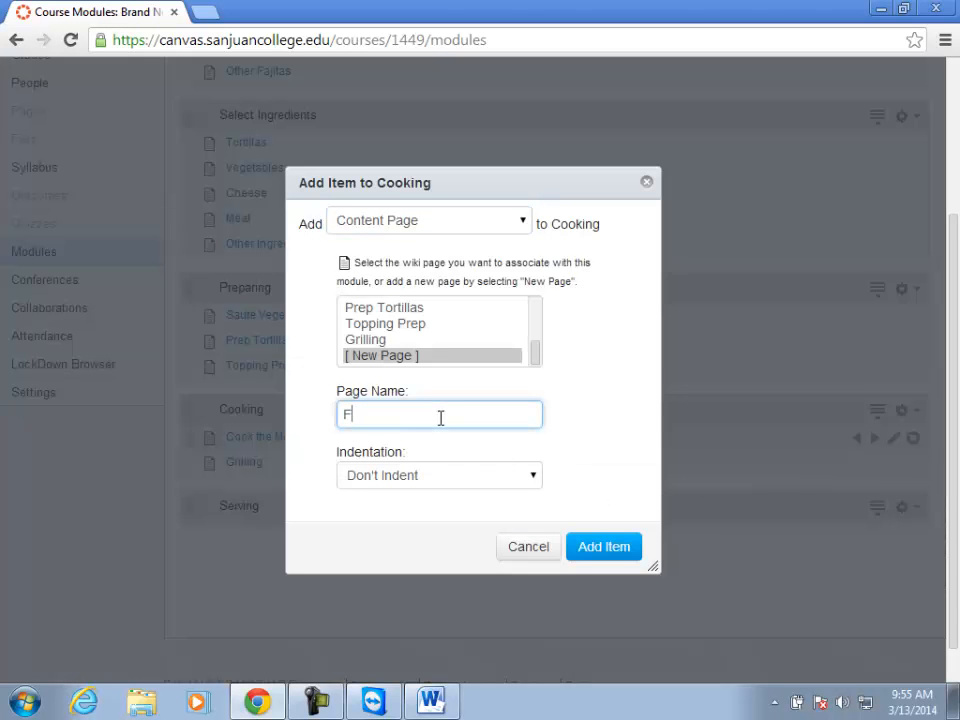
key("BackSpace")
type("rying")
key("BackSpace")
key("BackSpace")
key("BackSpace")
key("BackSpace")
key("BackSpace")
type("Frying/Stovetop")
left_click(607, 551)
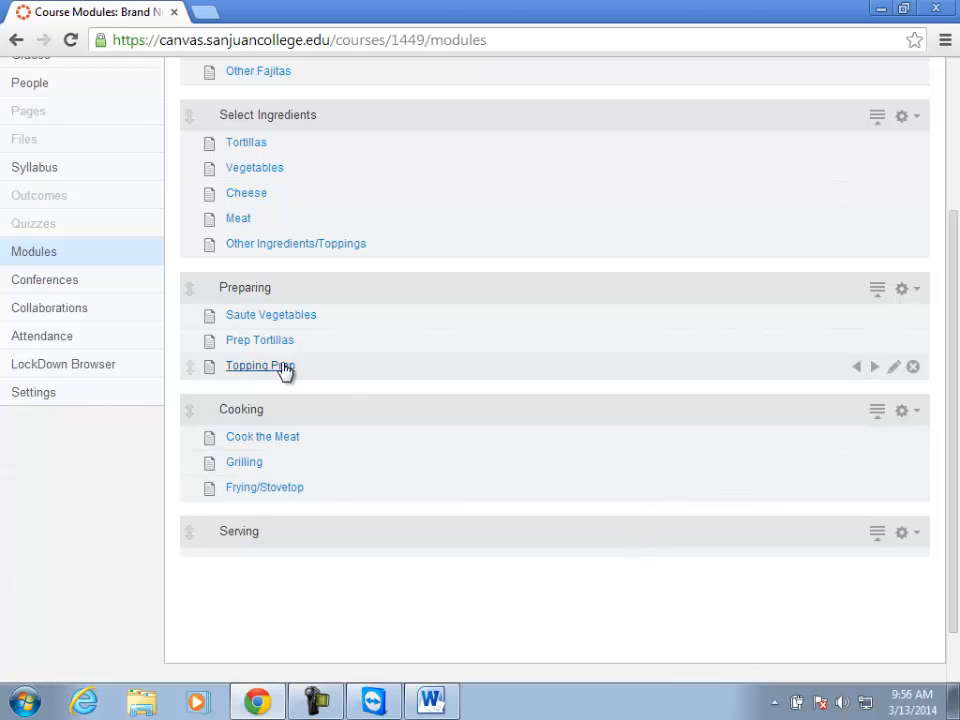
left_click(903, 289)
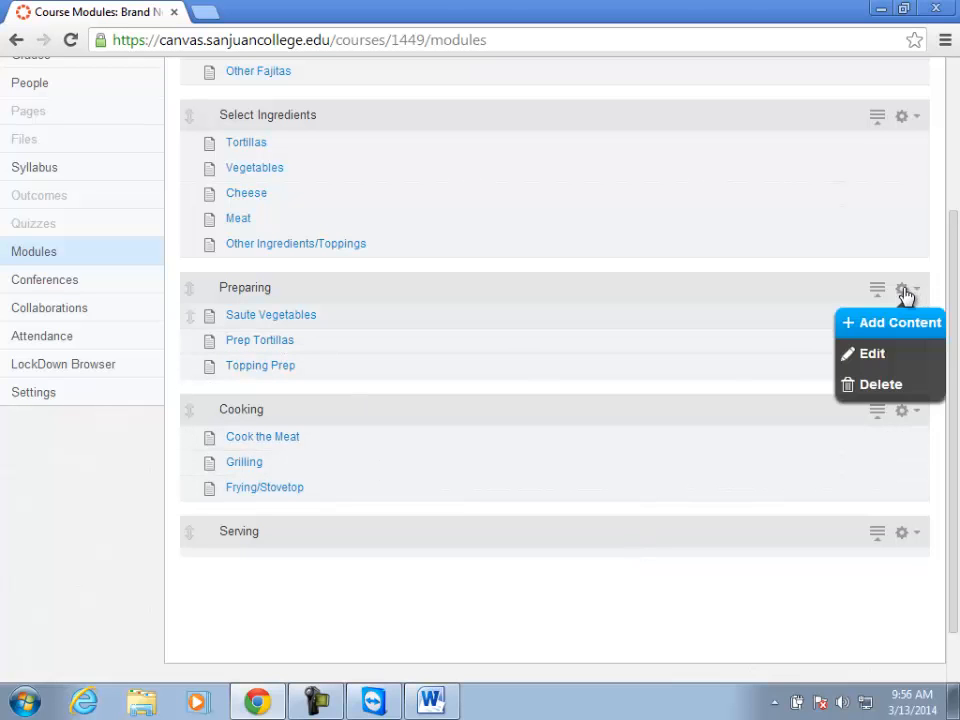
left_click(886, 322)
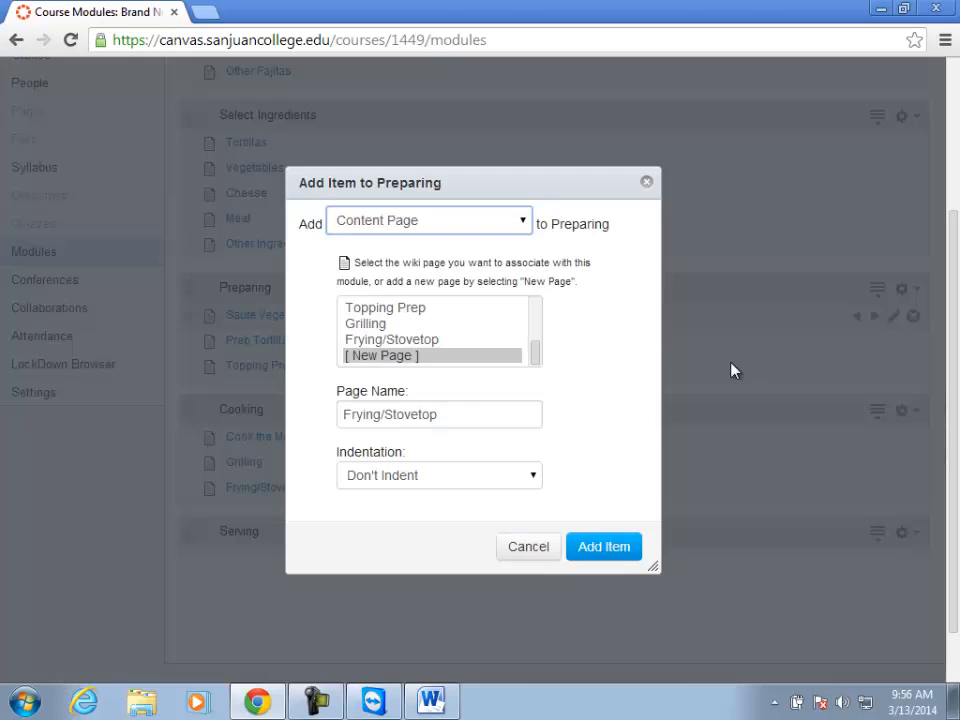
left_click(537, 548)
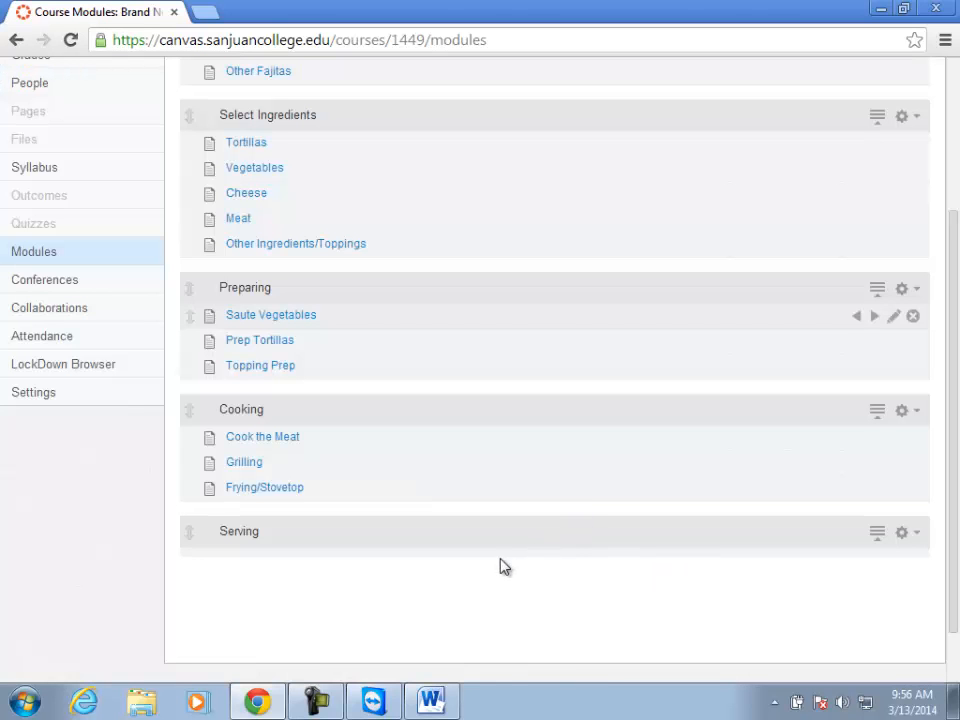
Add a new content page named "Plating" to the Serving module
left_click(903, 533)
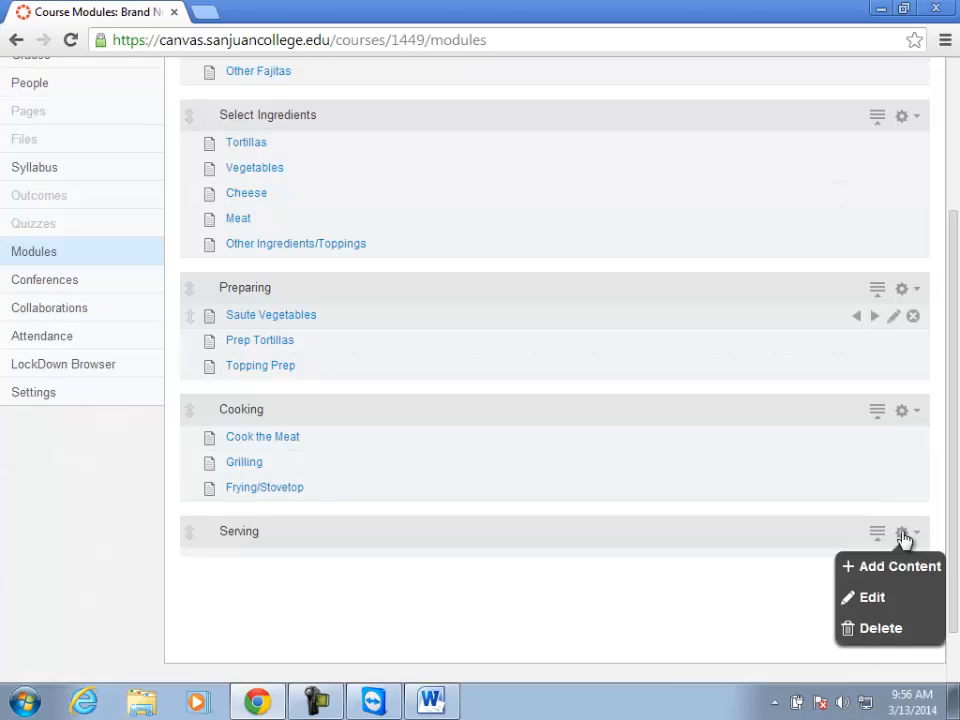
left_click(861, 572)
left_click_drag(440, 415, 328, 409)
type("Plating")
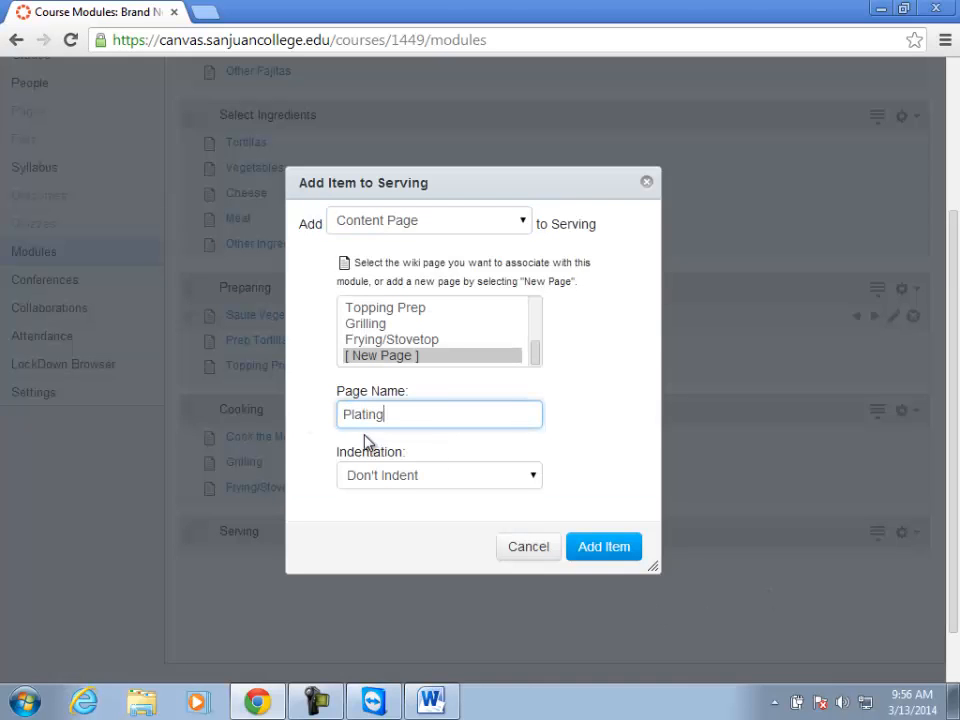
left_click(589, 551)
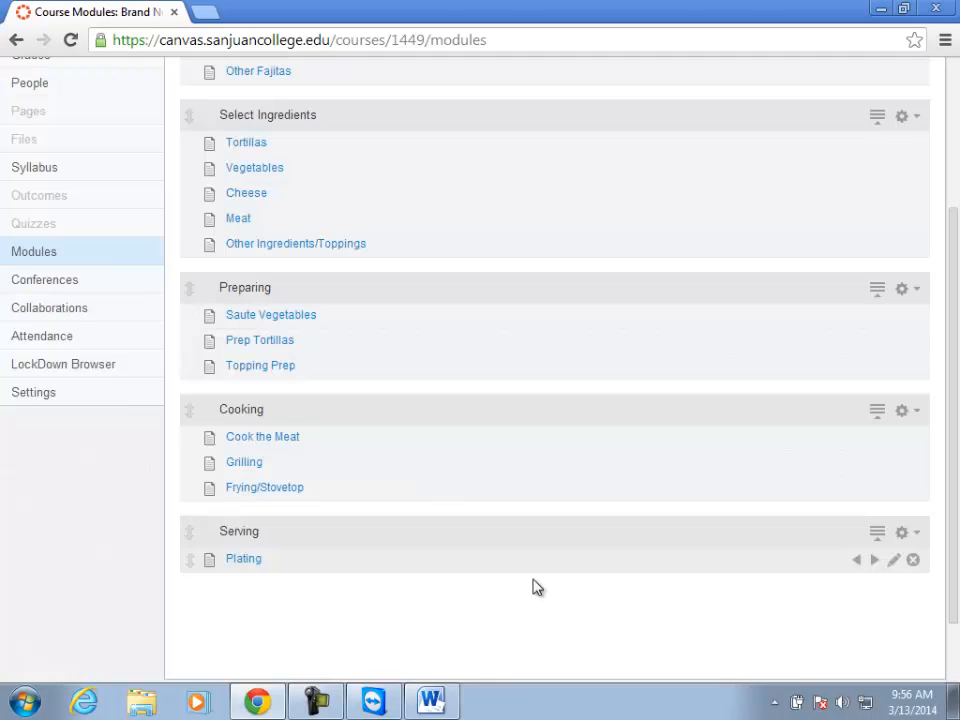
Add a new content page named "Room Selection" to the Serving module
left_click(905, 541)
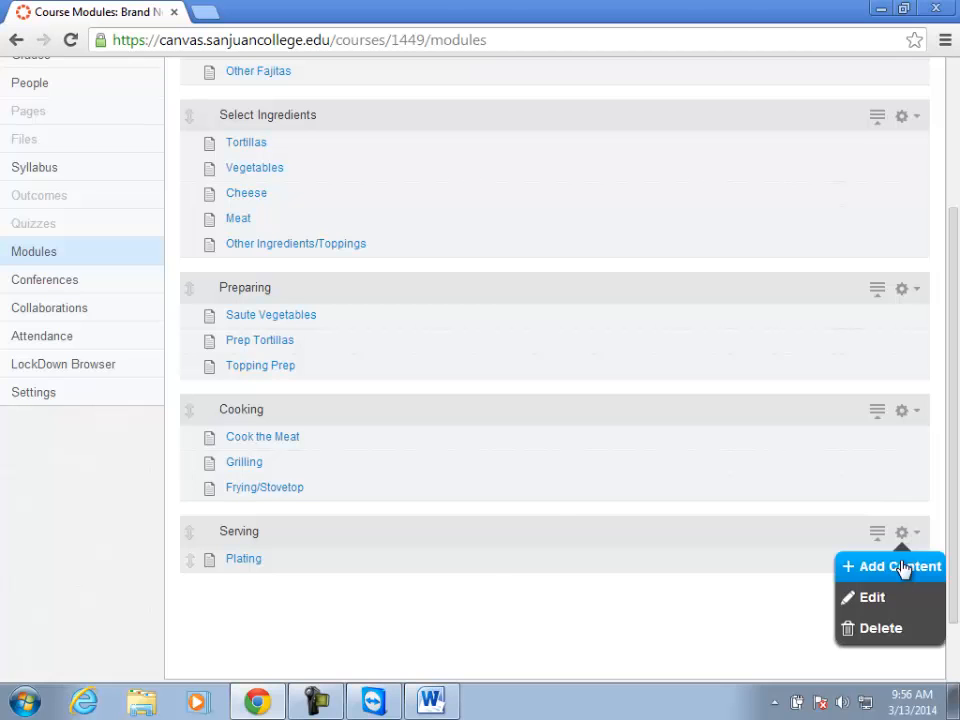
left_click(902, 568)
double_click(354, 414)
type("Room Selection")
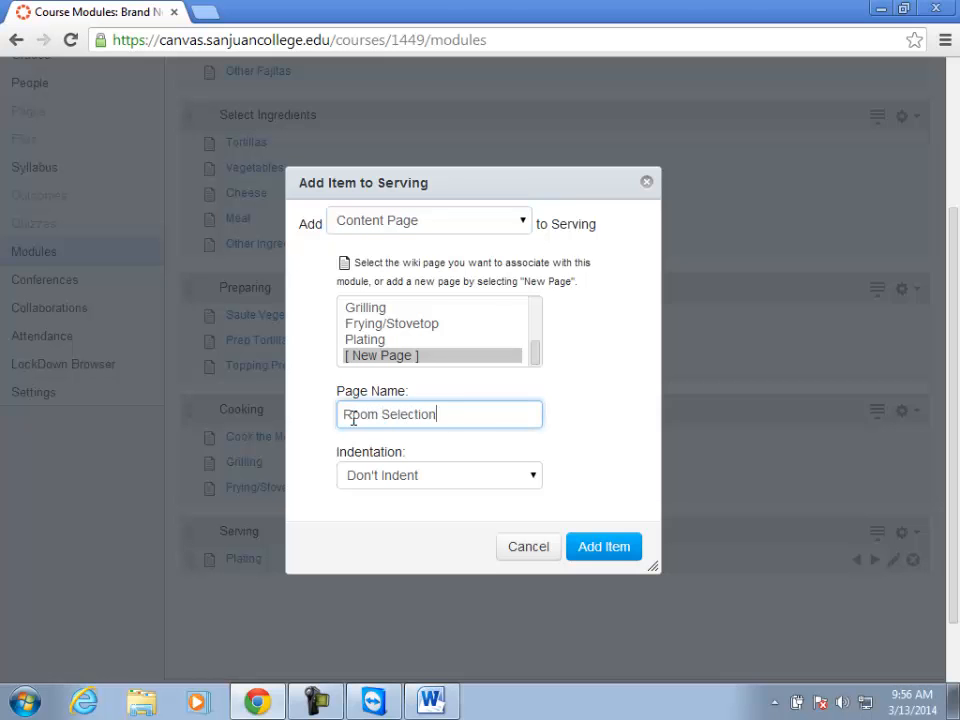
left_click(598, 556)
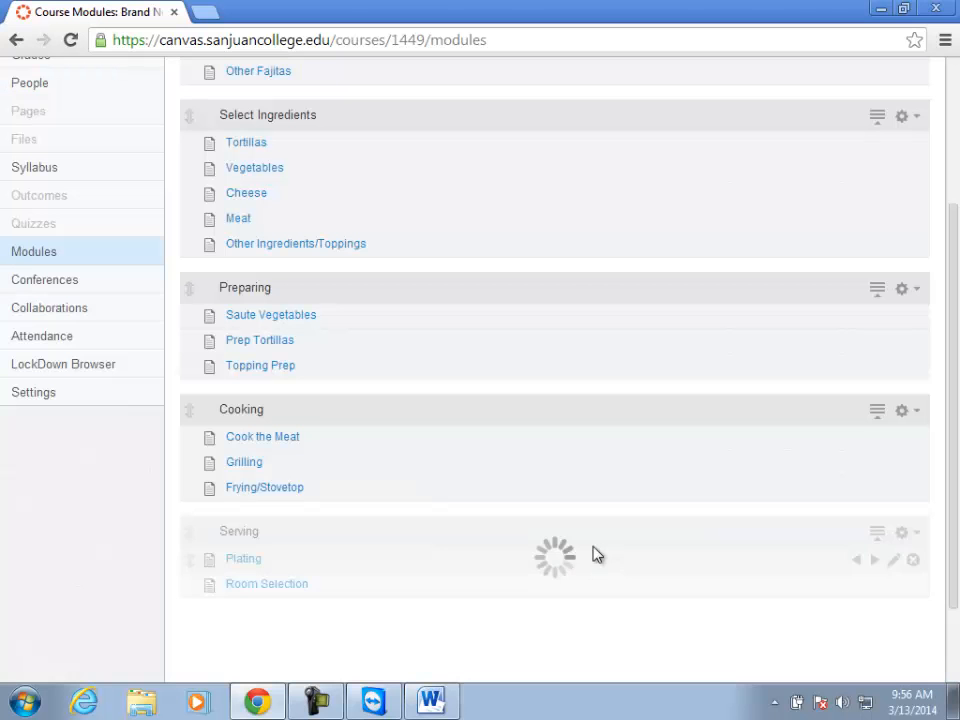
Add a new content page named "Hosting Technique" to the Serving module
left_click(914, 534)
left_click(858, 569)
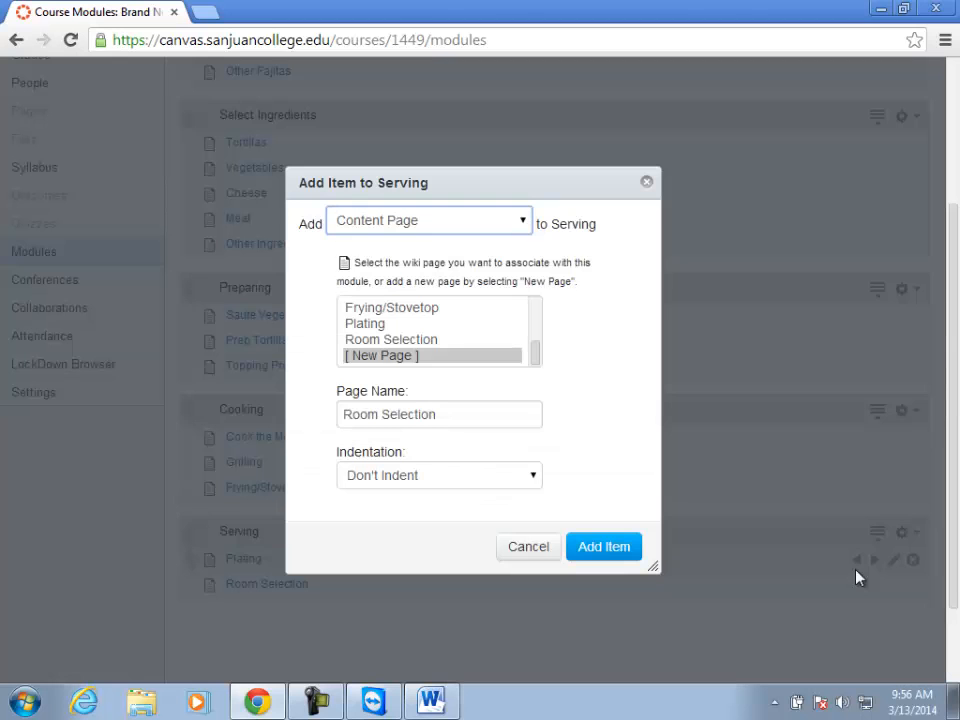
left_click(442, 355)
left_click_drag(452, 417, 229, 388)
type("Hosting Techniqq")
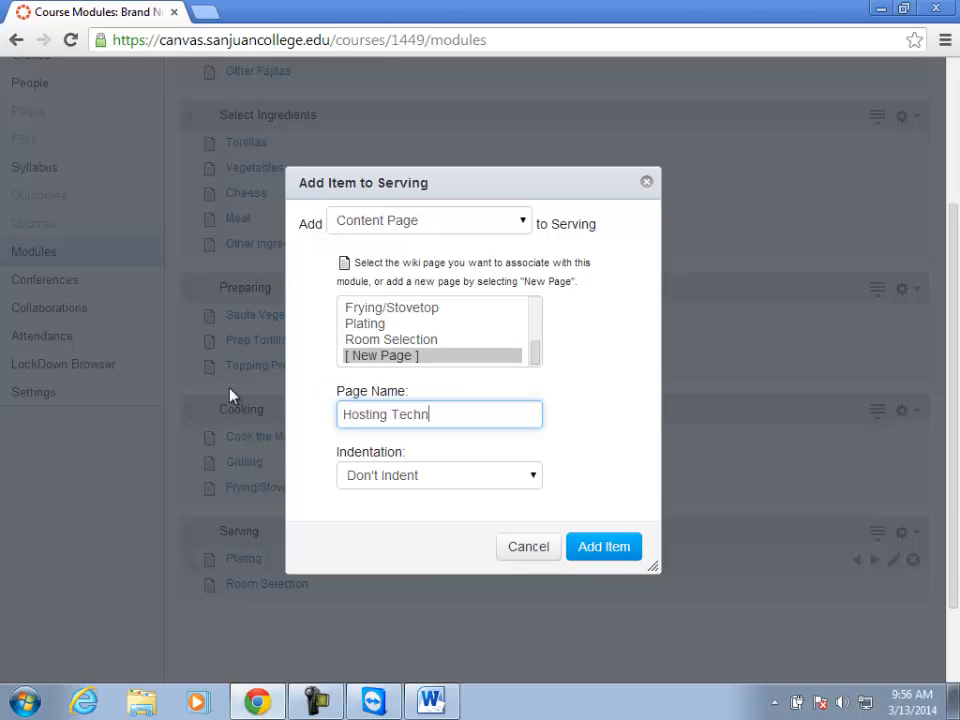
key("BackSpace")
type("ue")
left_click(595, 548)
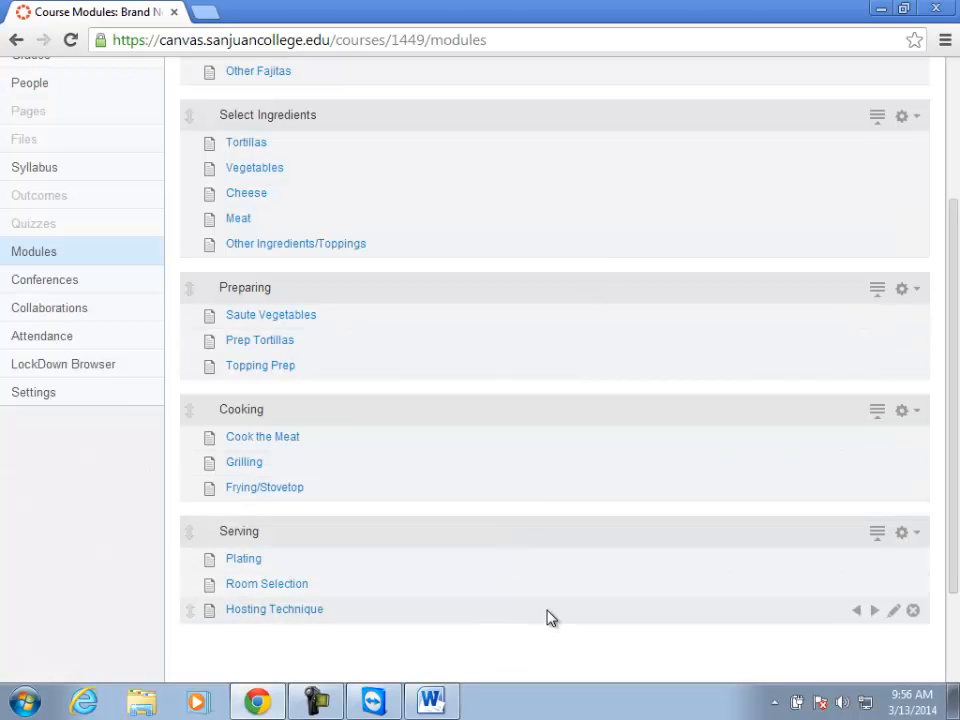
Collapse the Gather Recipes and Select Ingredients modules so only their headings show
scroll(550, 618, "up", 4)
scroll(547, 617, "down", 3)
scroll(542, 612, "up", 3)
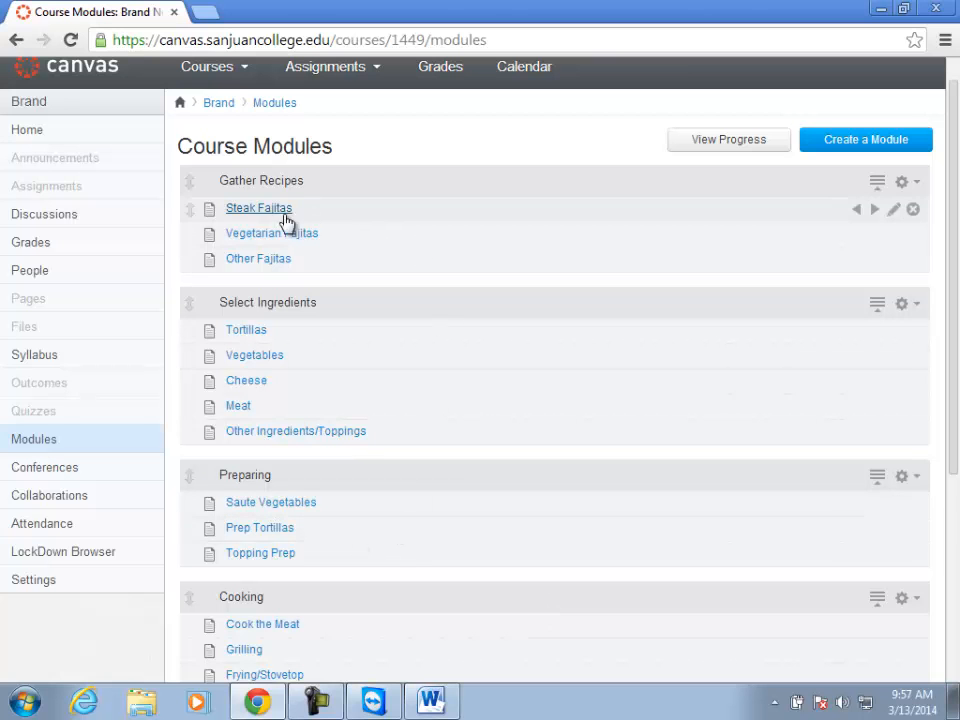
left_click(876, 181)
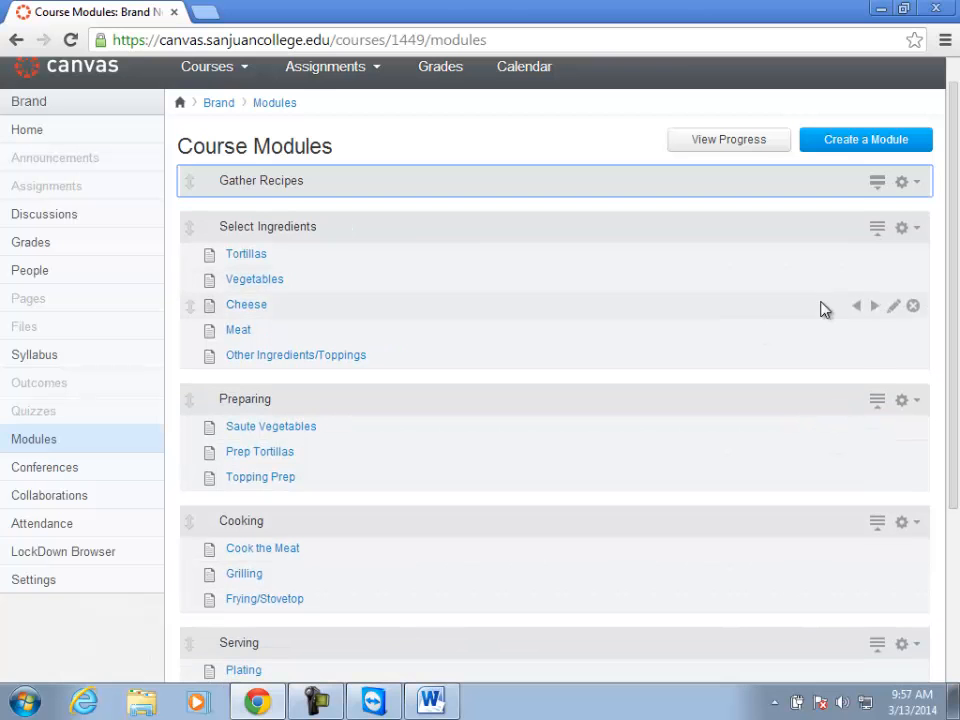
left_click(877, 229)
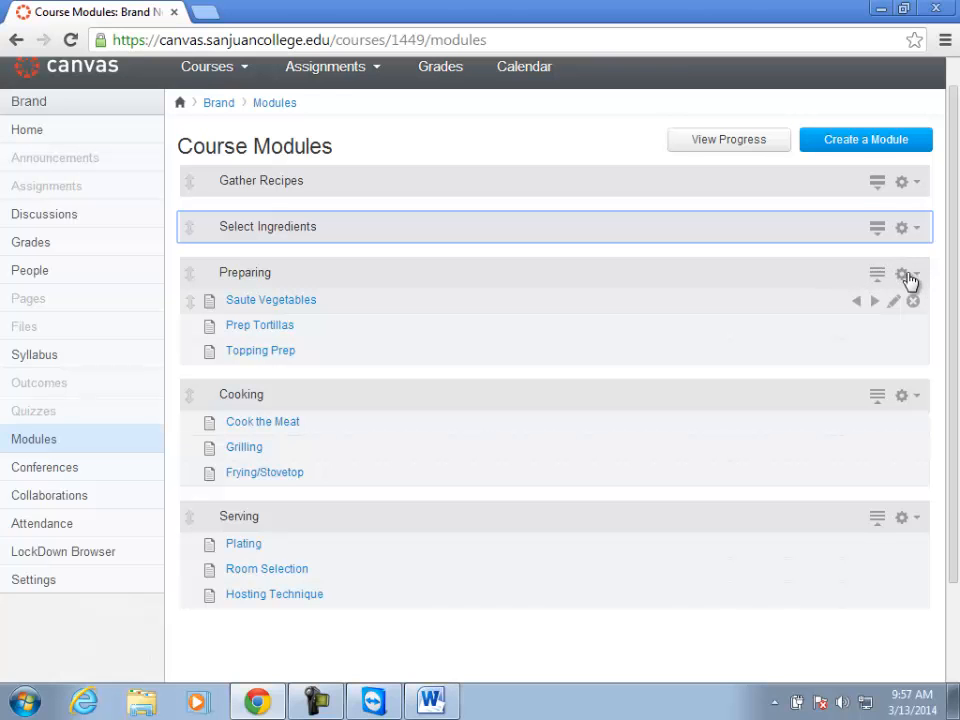
Rename the first page in the Preparing module to "Sautee Vegetables"
left_click(894, 302)
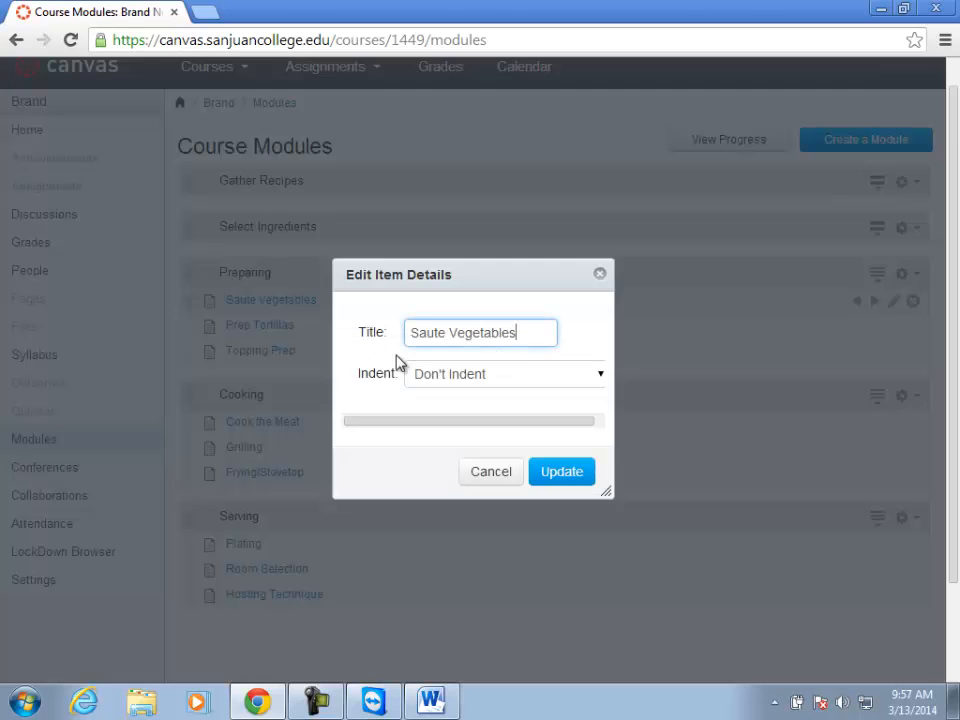
left_click(449, 337)
type("e")
left_click(585, 476)
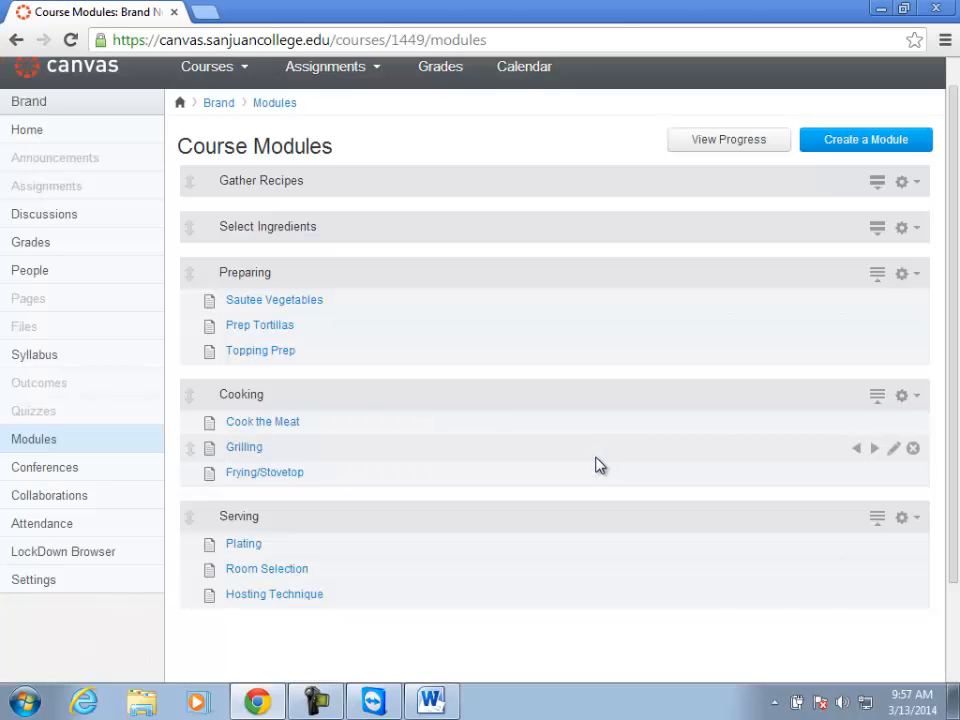
Collapse the Preparing and Cooking modules to their headings
left_click(877, 277)
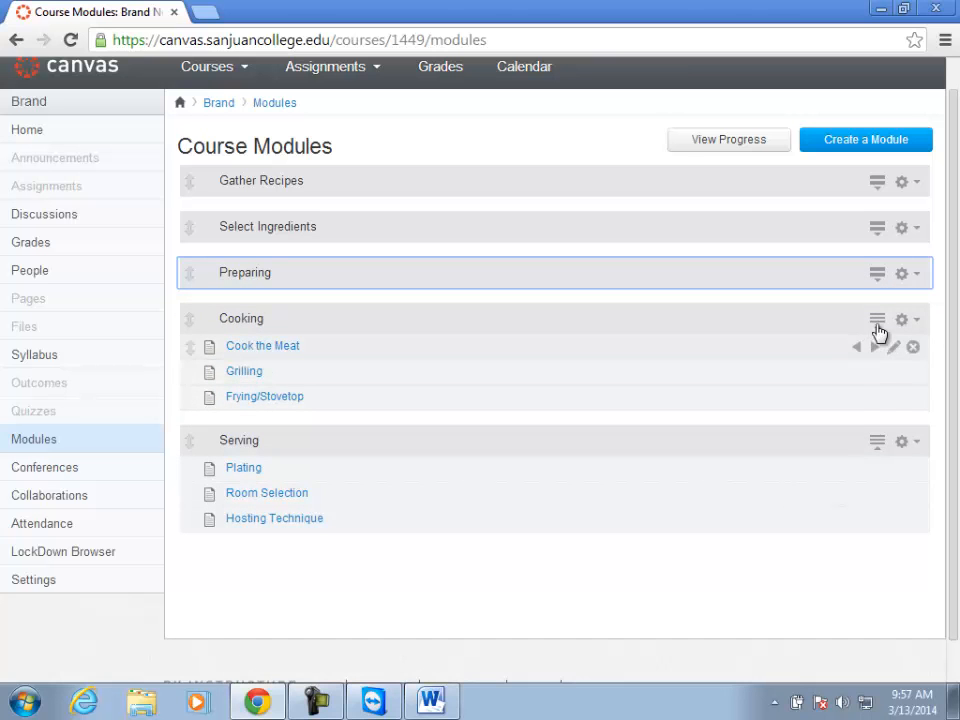
left_click(876, 322)
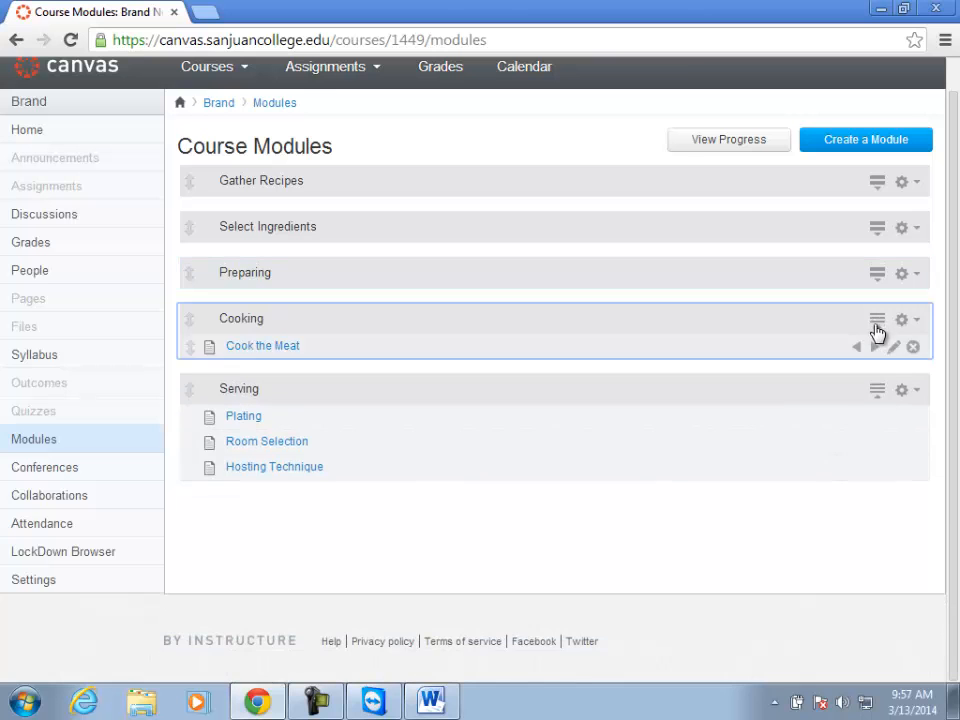
Expand the Serving and Cooking modules and remove the "Cook the Meat" page from the Cooking module
left_click(877, 368)
left_click(877, 370)
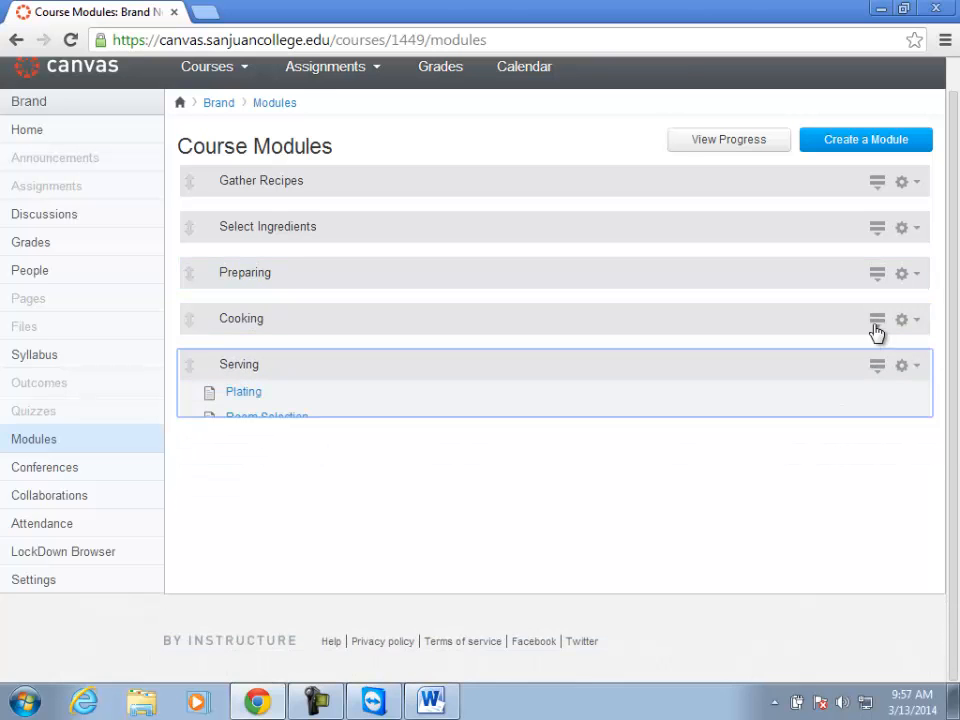
left_click(876, 320)
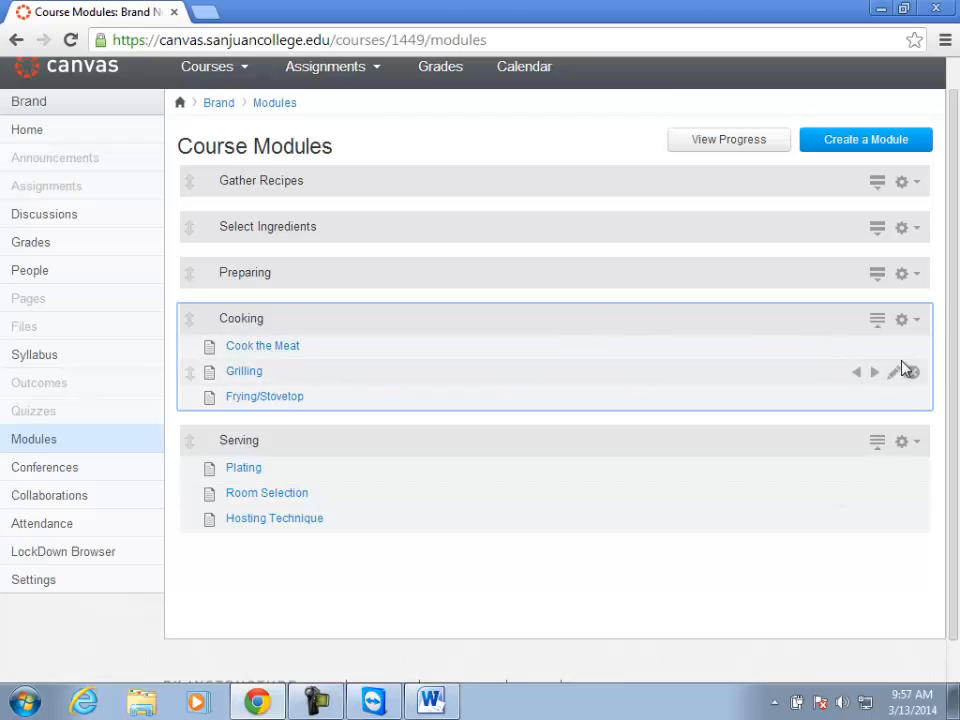
left_click(912, 347)
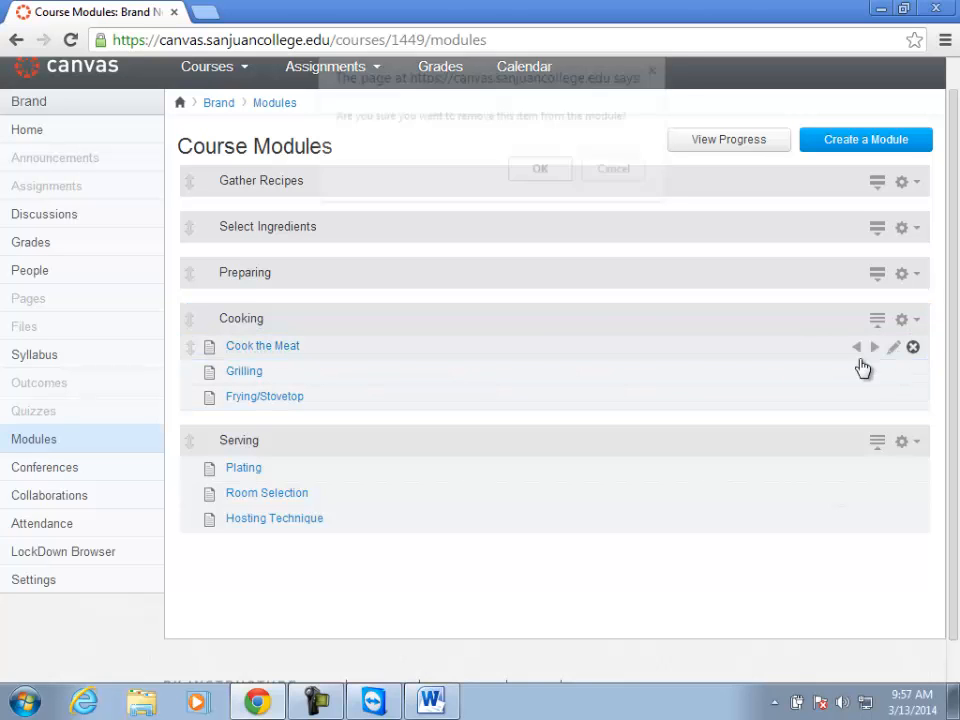
left_click(530, 178)
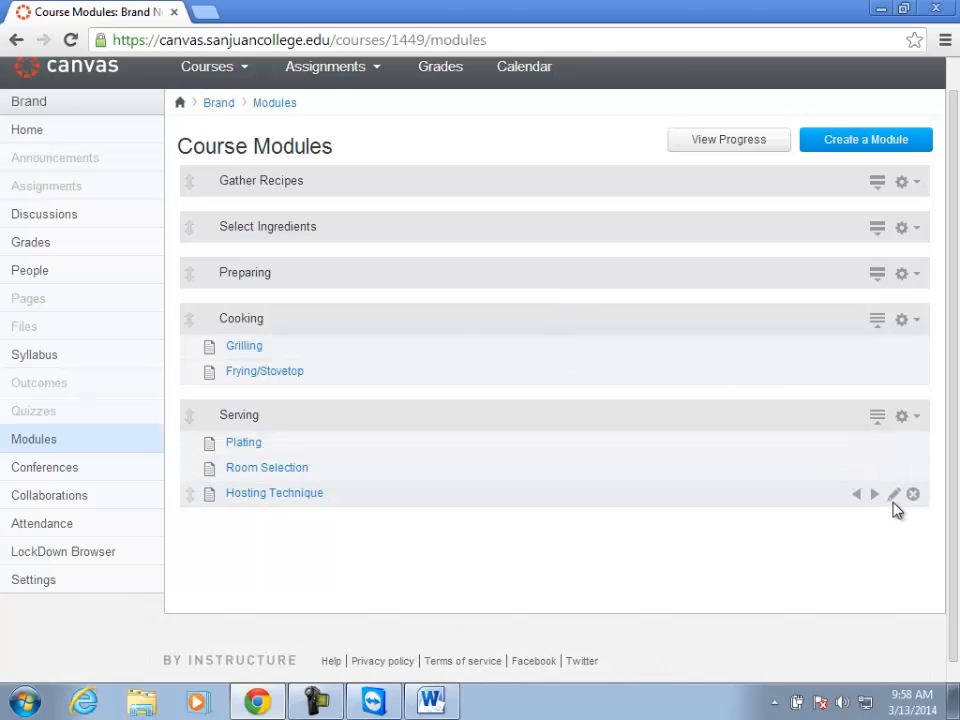
Rename the last page in the Serving module to "Hosting Techniques"
left_click(893, 494)
type("as")
key("BackSpace")
key("BackSpace")
type("s")
left_click(556, 466)
Expand the Preparing, Select Ingredients and Gather Recipes modules to show their pages
left_click(876, 273)
left_click(877, 229)
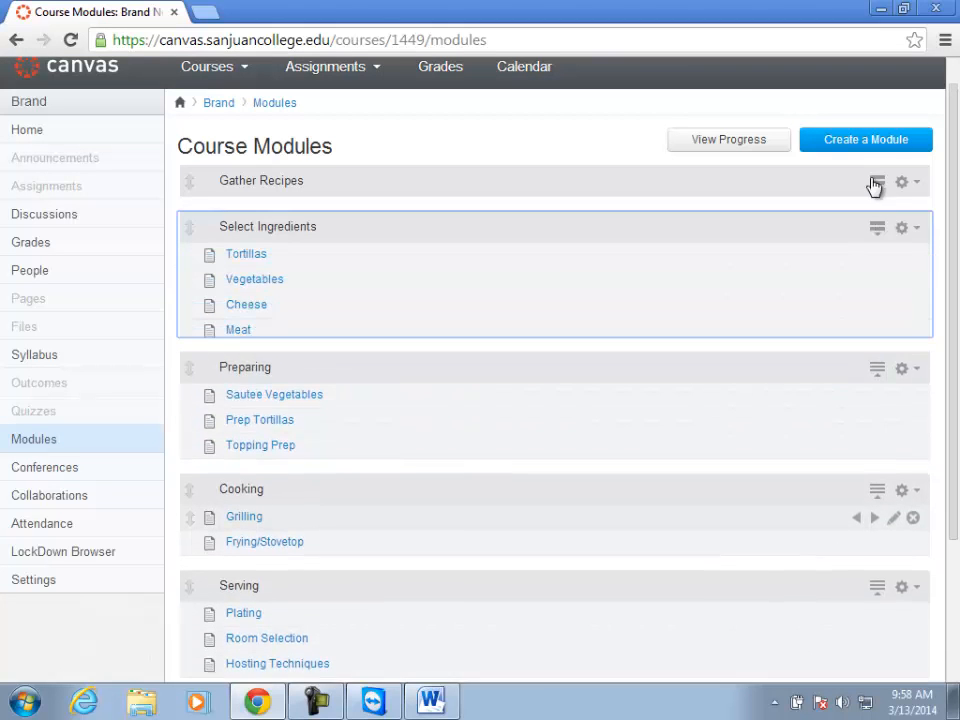
left_click(875, 182)
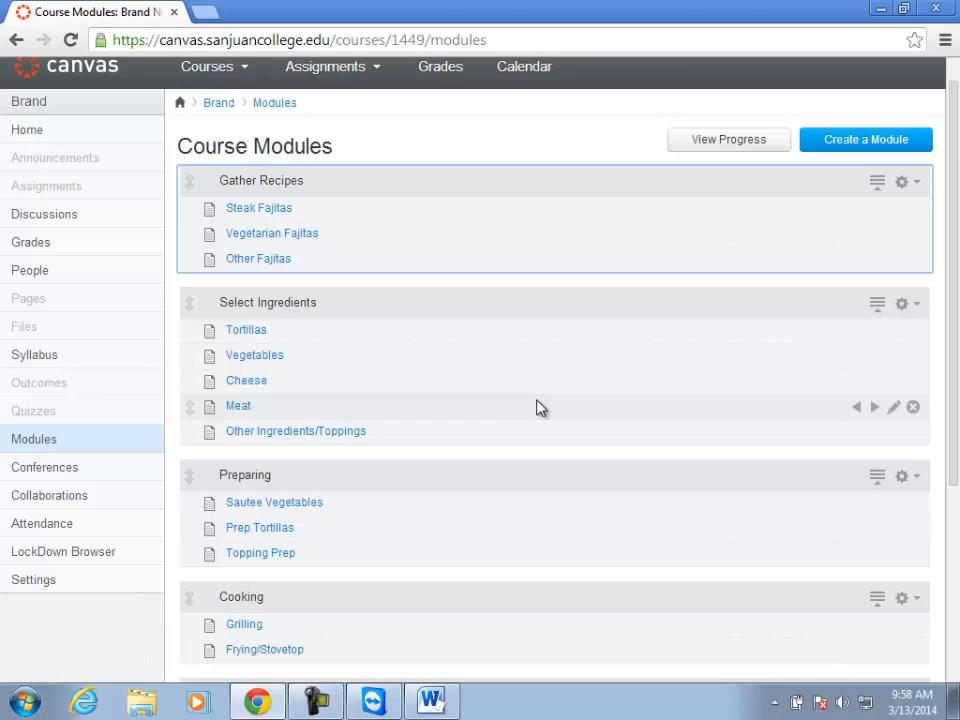
Open the Steak Fajitas page from the Gather Recipes module and request allrecipes.com in a new browser tab
left_click(270, 208)
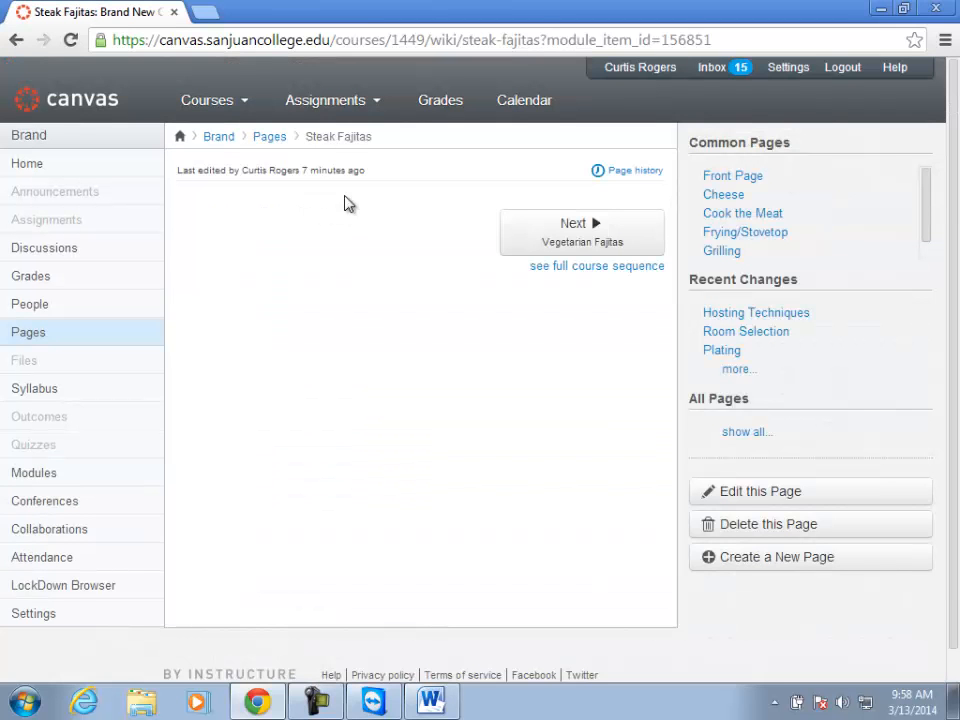
left_click(203, 15)
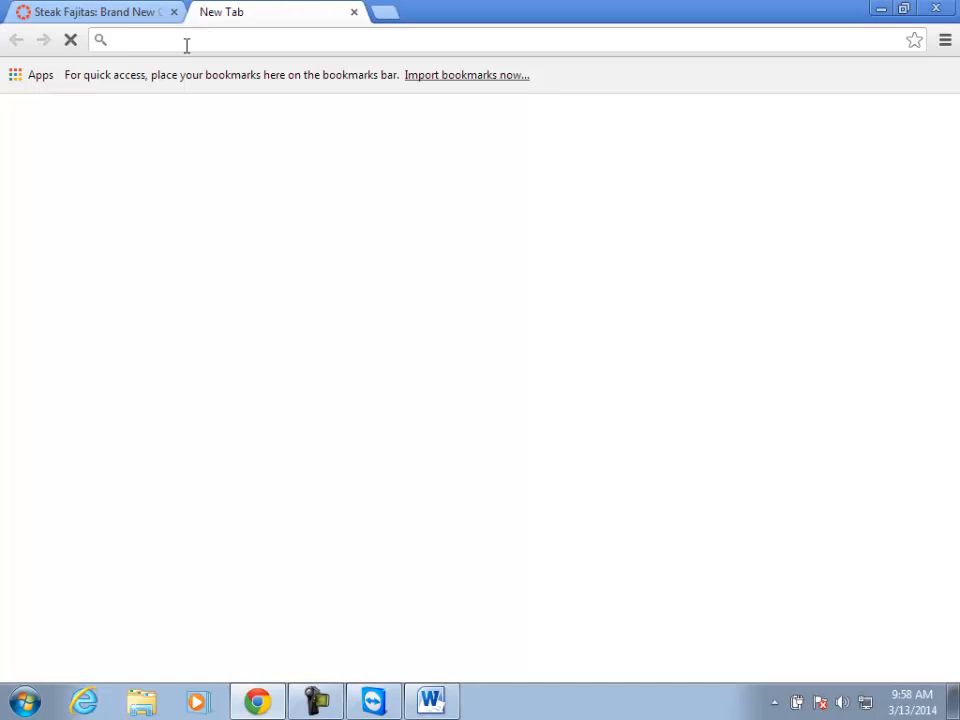
type("allrecipes.com")
key("Return")
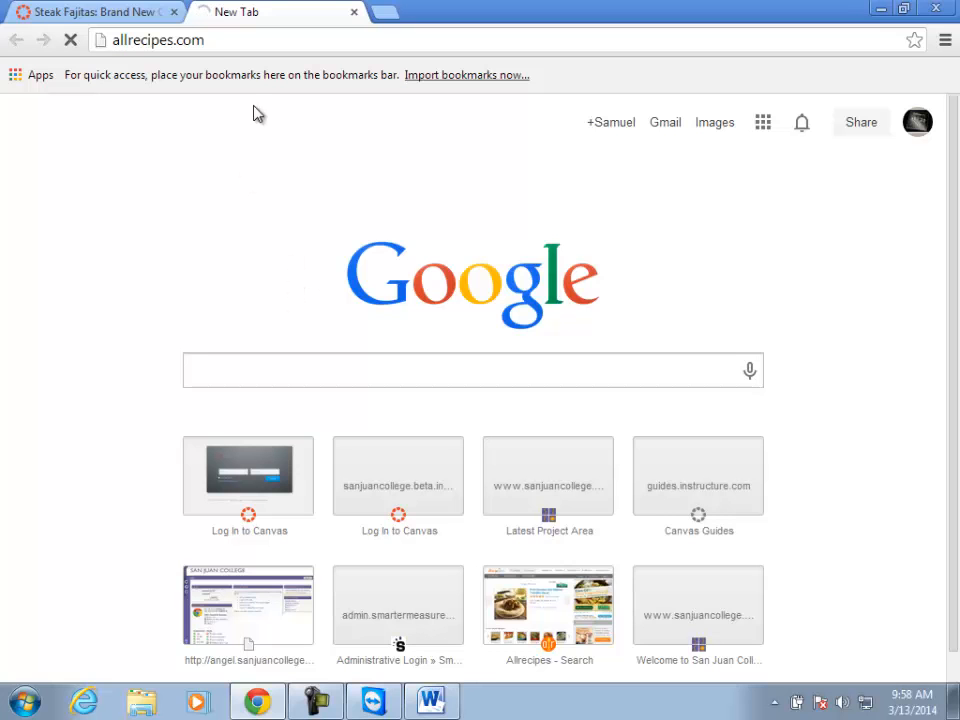
left_click(218, 42)
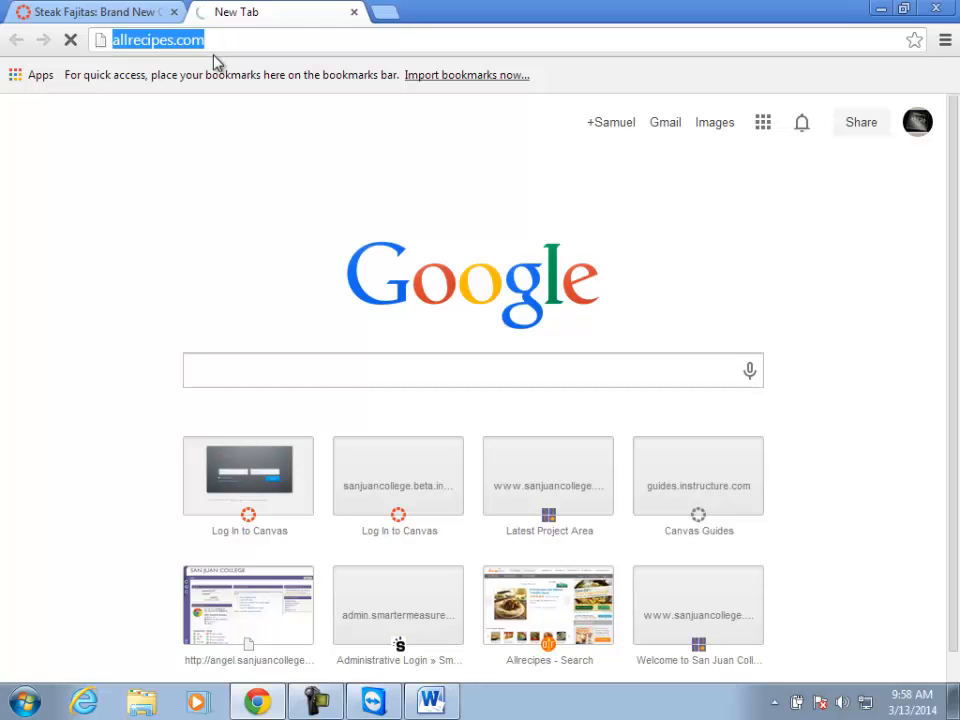
left_click(223, 372)
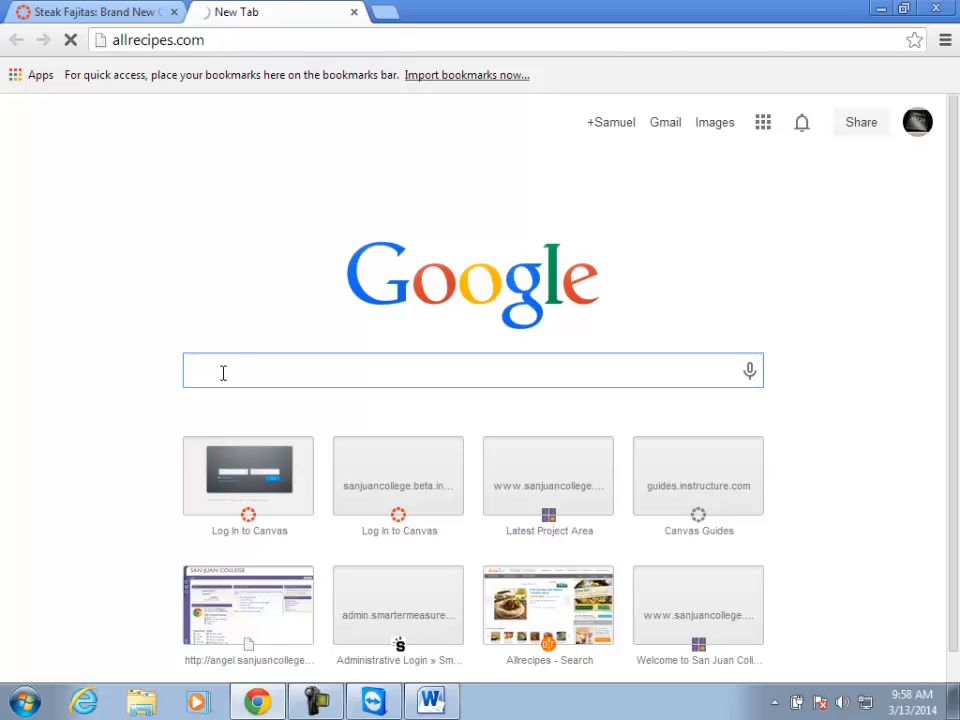
scroll(208, 245, "down", 1)
scroll(208, 245, "up", 1)
left_click(227, 42)
left_click(228, 43)
left_click(71, 40)
type("ste")
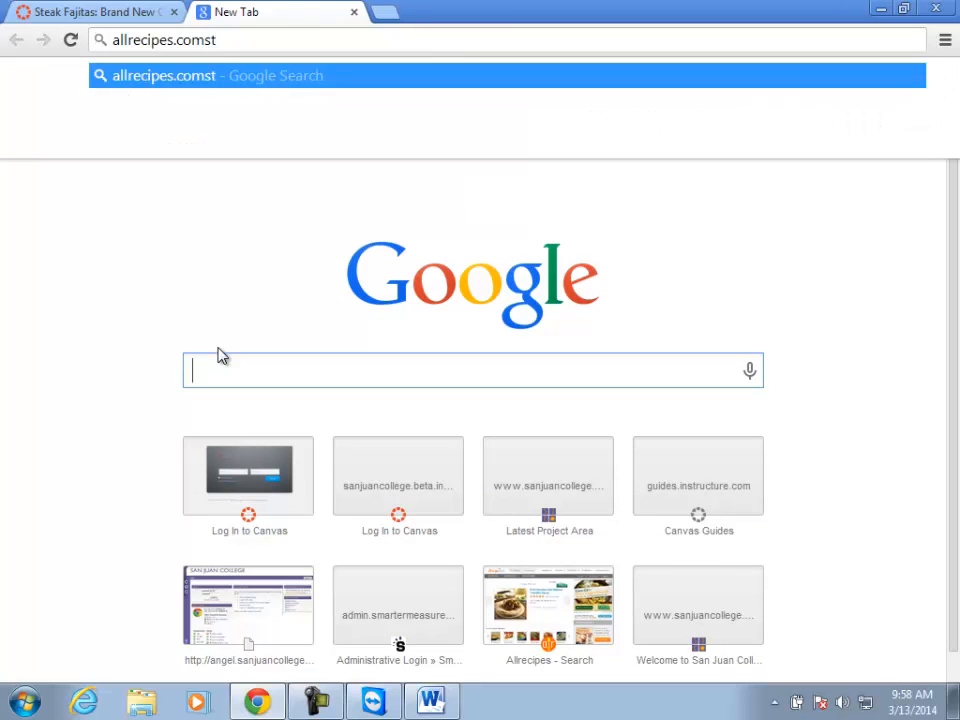
left_click(217, 374)
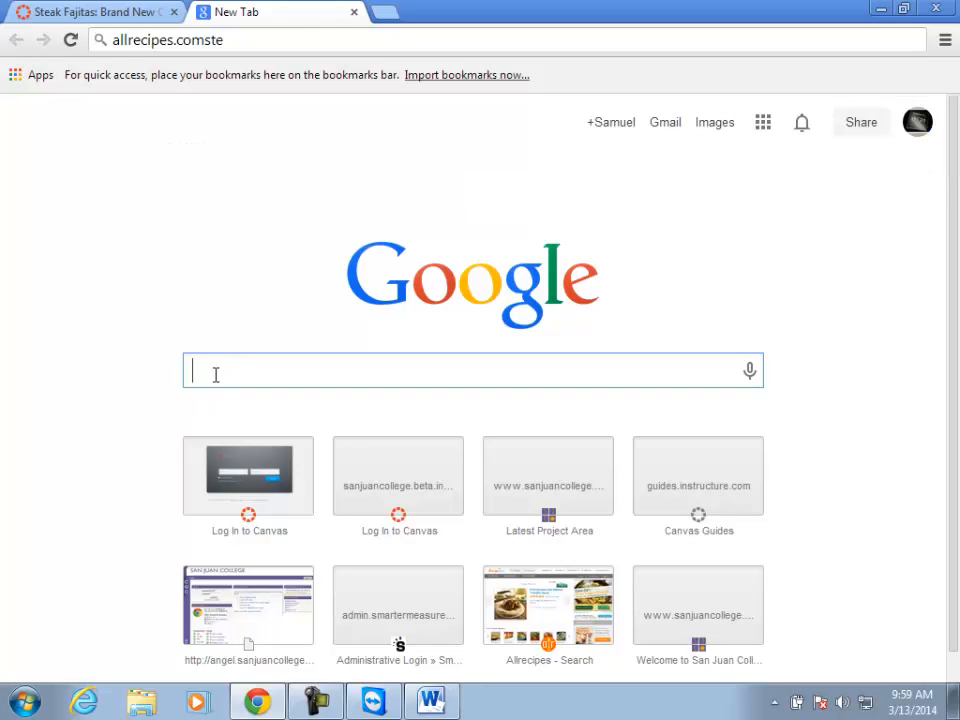
Remove the stray letters from the end of the web address and load allrecipes.com
left_click(165, 44)
left_click(229, 40)
key("BackSpace")
key("BackSpace")
key("BackSpace")
key("Return")
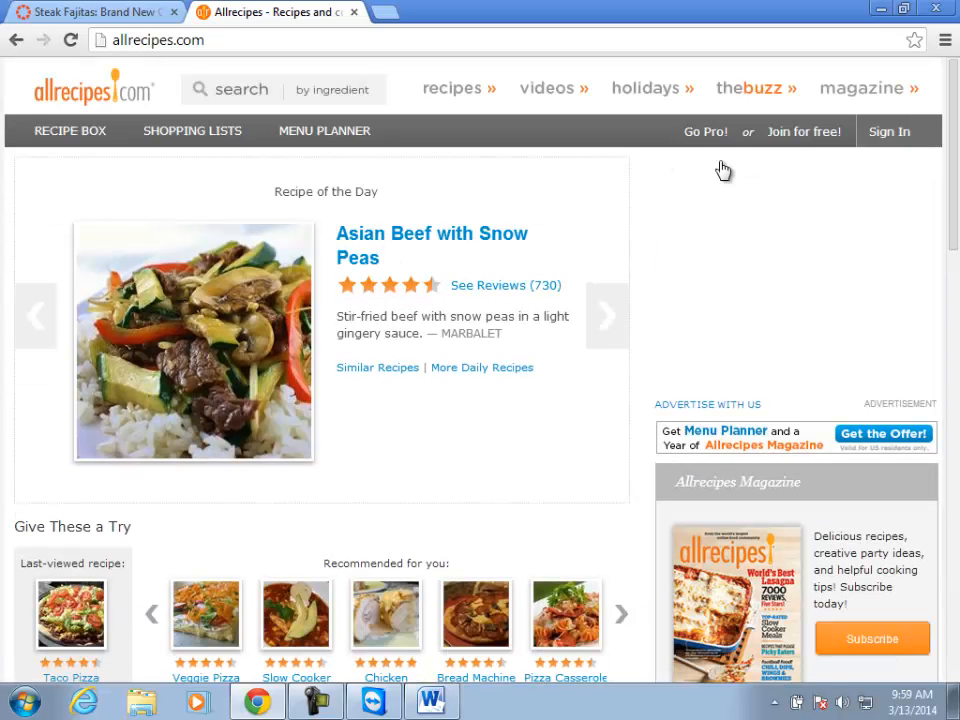
Search the Allrecipes site for "steak fajita"
left_click(231, 92)
type("steak")
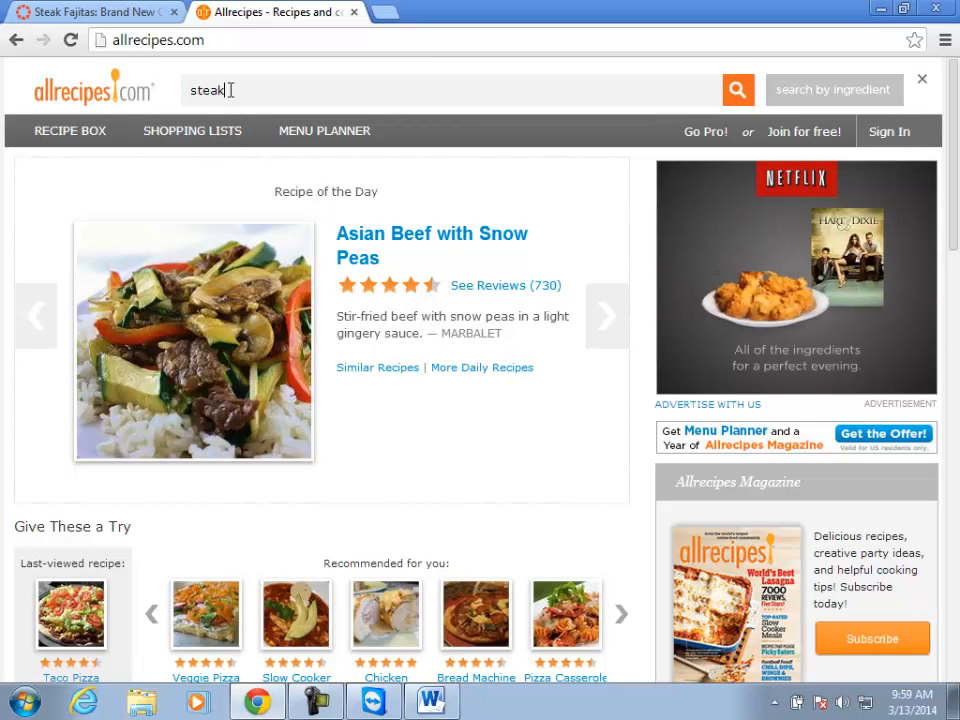
type(" fajita")
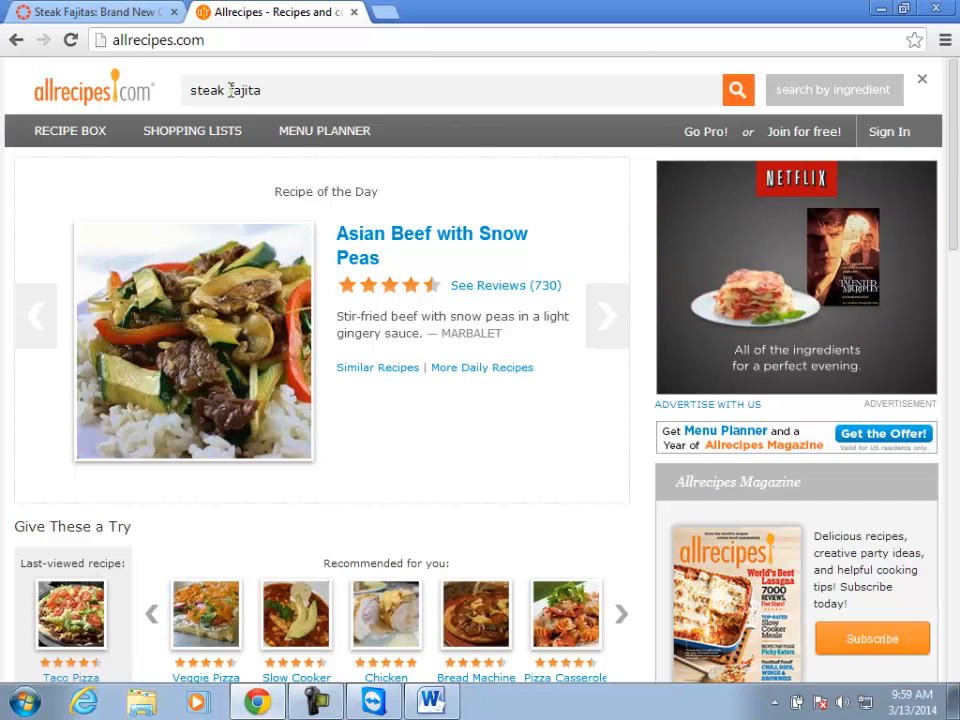
key("Return")
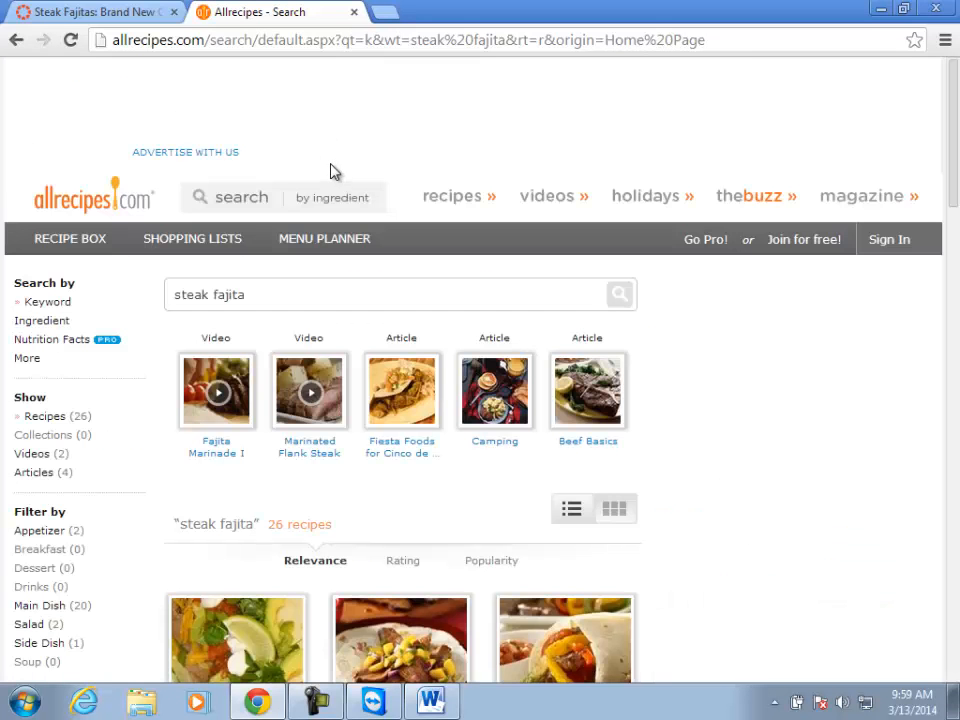
Open the Sizzling Steak Fajitas recipe from the search results and bring up its printable version
scroll(377, 295, "down", 2)
scroll(377, 300, "down", 3)
scroll(379, 300, "up", 1)
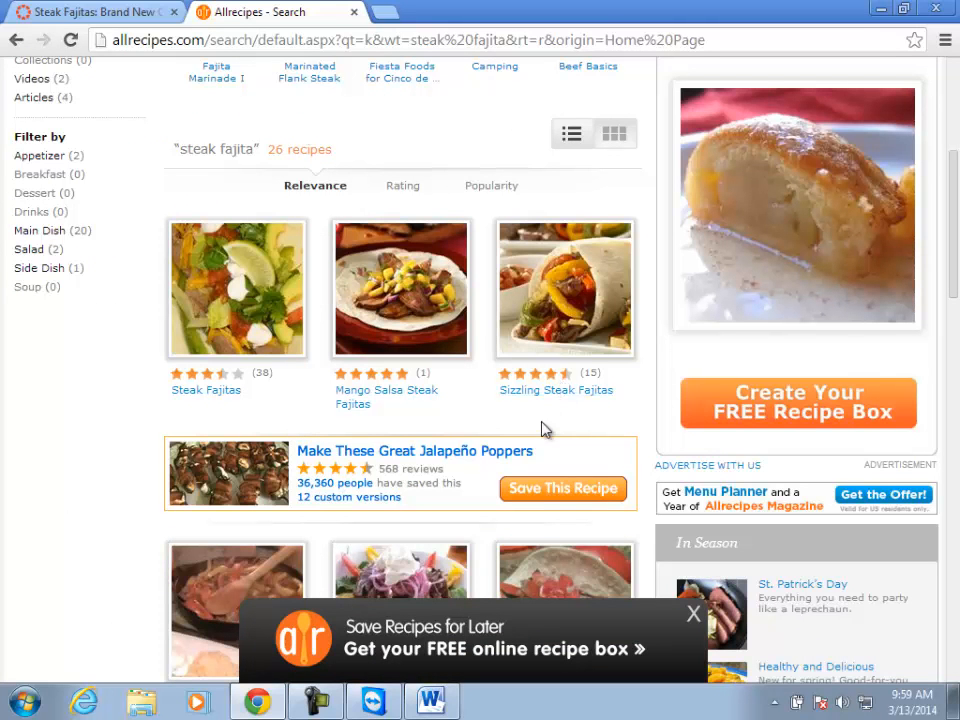
left_click(537, 340)
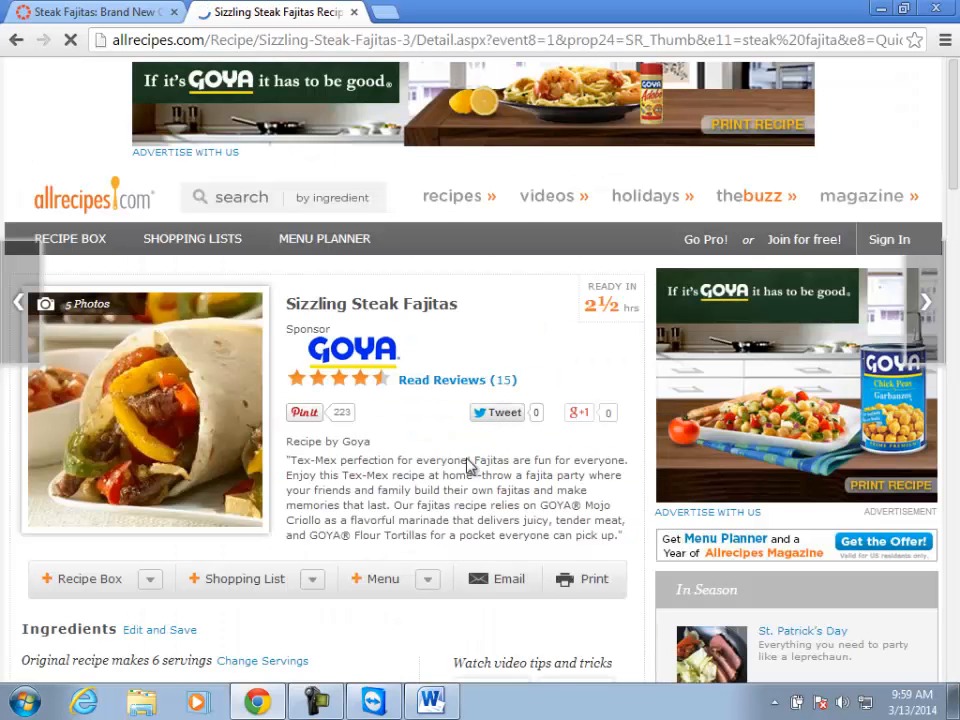
scroll(370, 485, "down", 1)
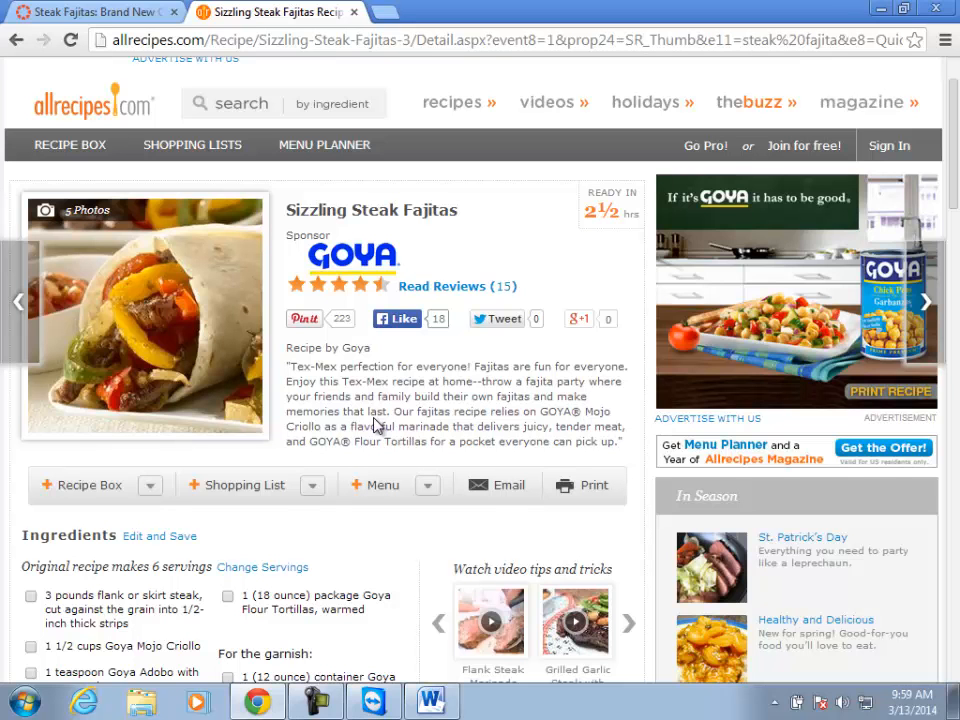
left_click(562, 487)
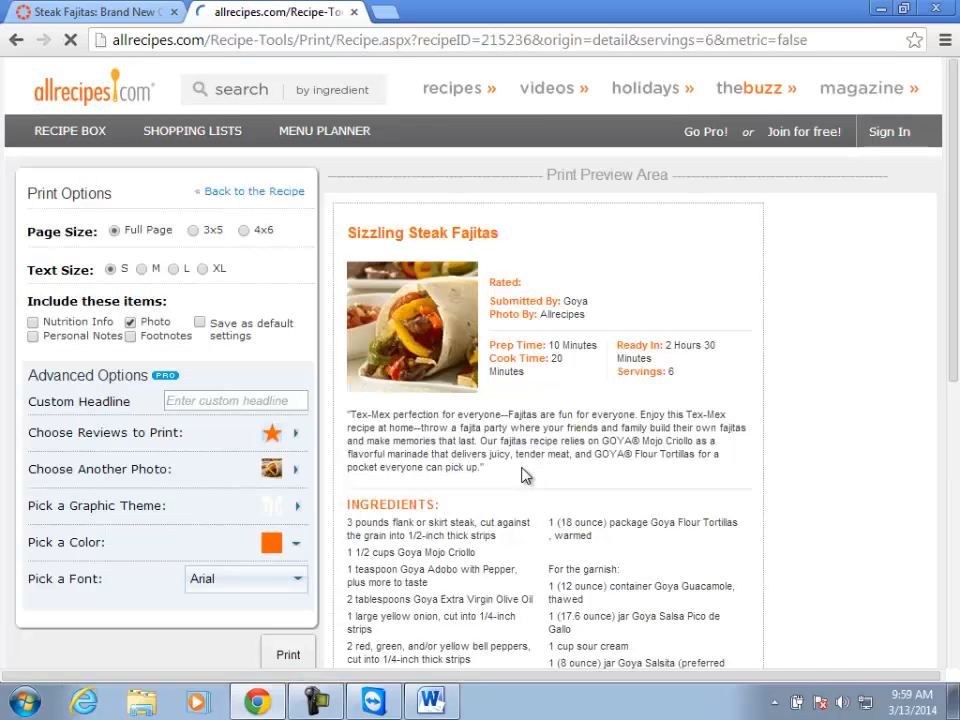
Copy the entire printable Sizzling Steak Fajitas recipe, from its title through the copyright line
left_click_drag(353, 231, 767, 307)
left_click_drag(764, 490, 754, 420)
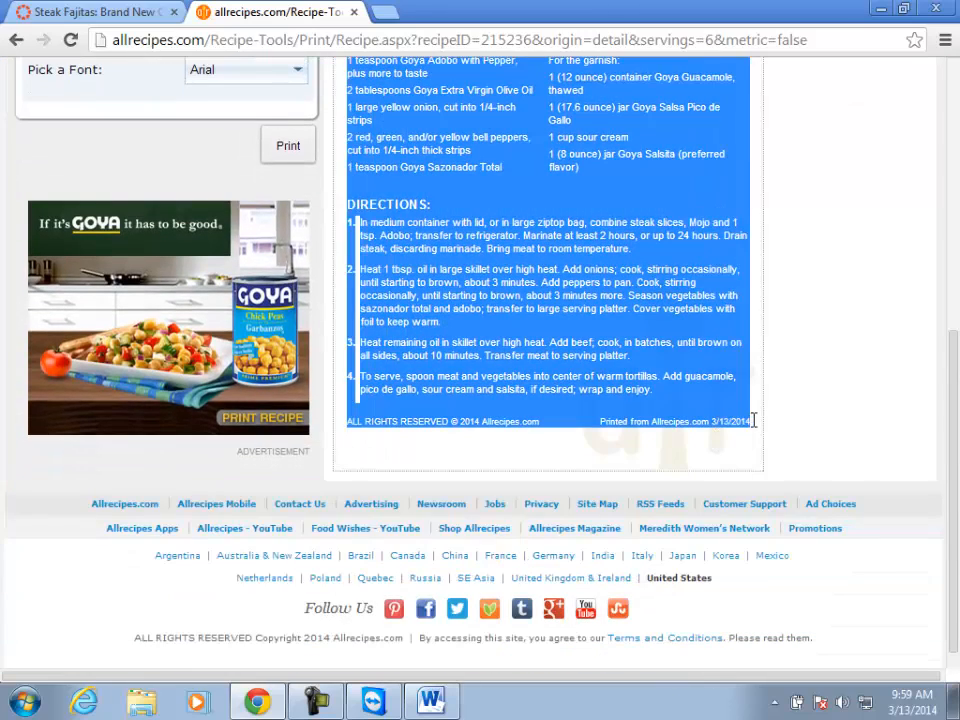
right_click(464, 356)
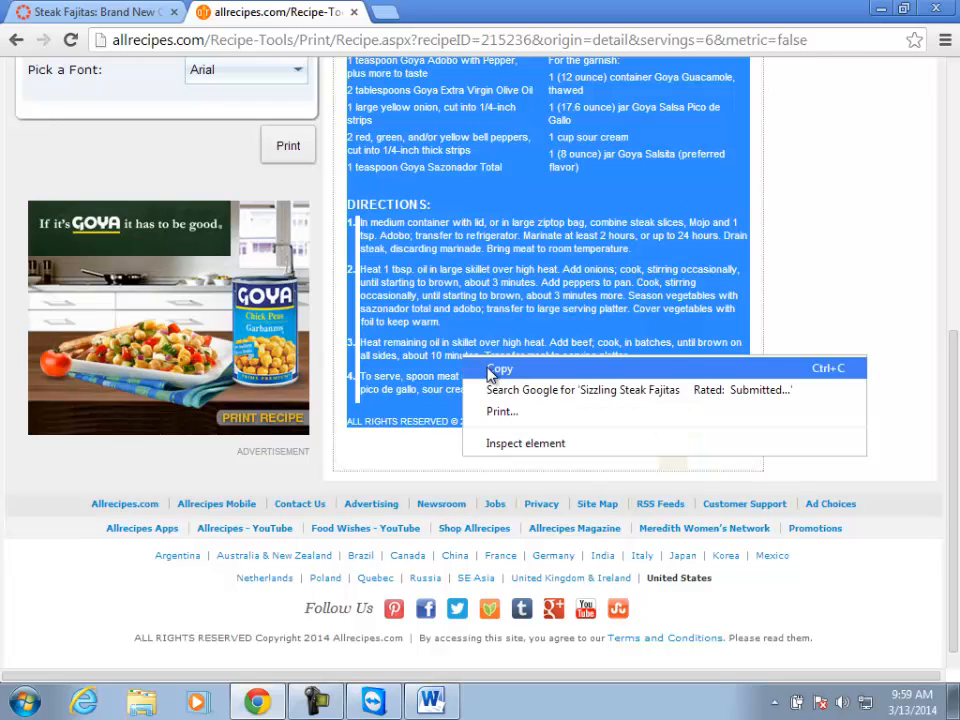
left_click(491, 370)
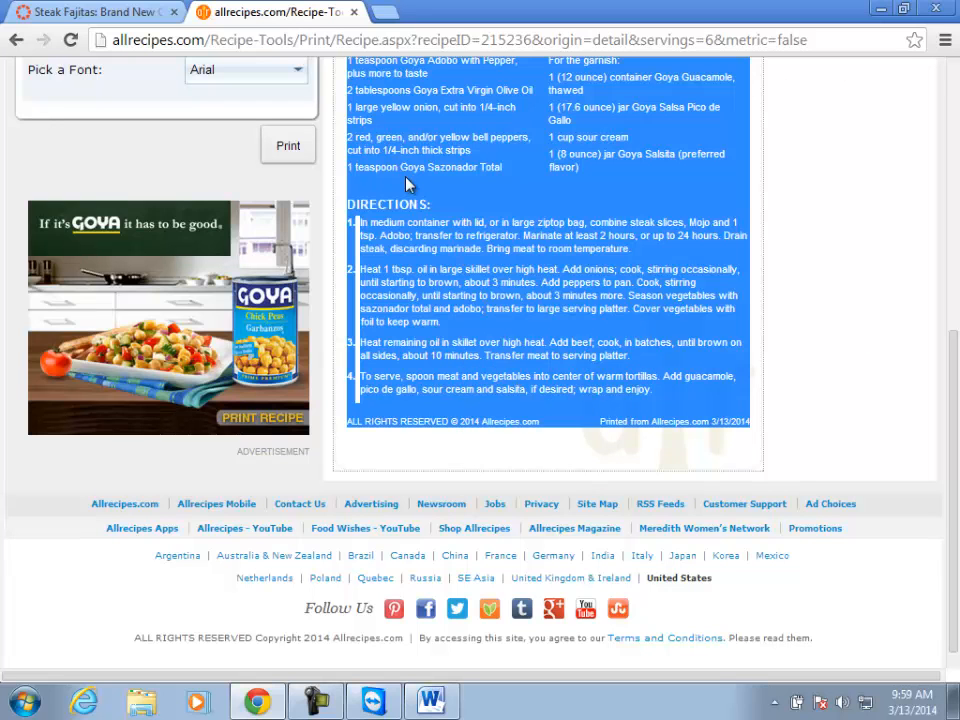
Return to the Steak Fajitas page in Canvas, edit it, and paste the copied recipe into its body
left_click(90, 13)
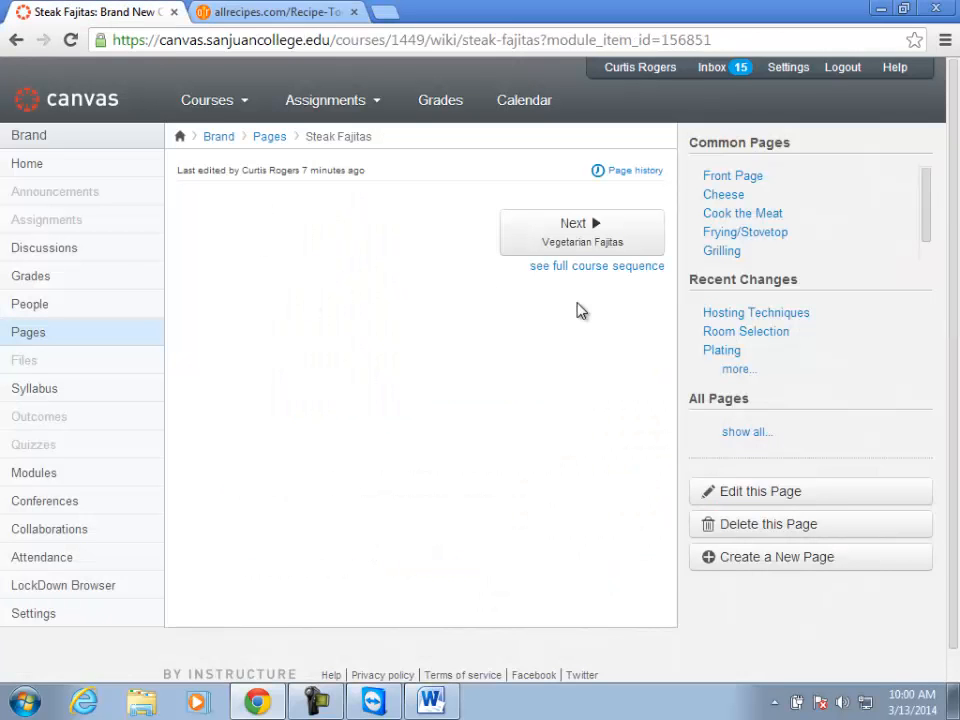
left_click(733, 492)
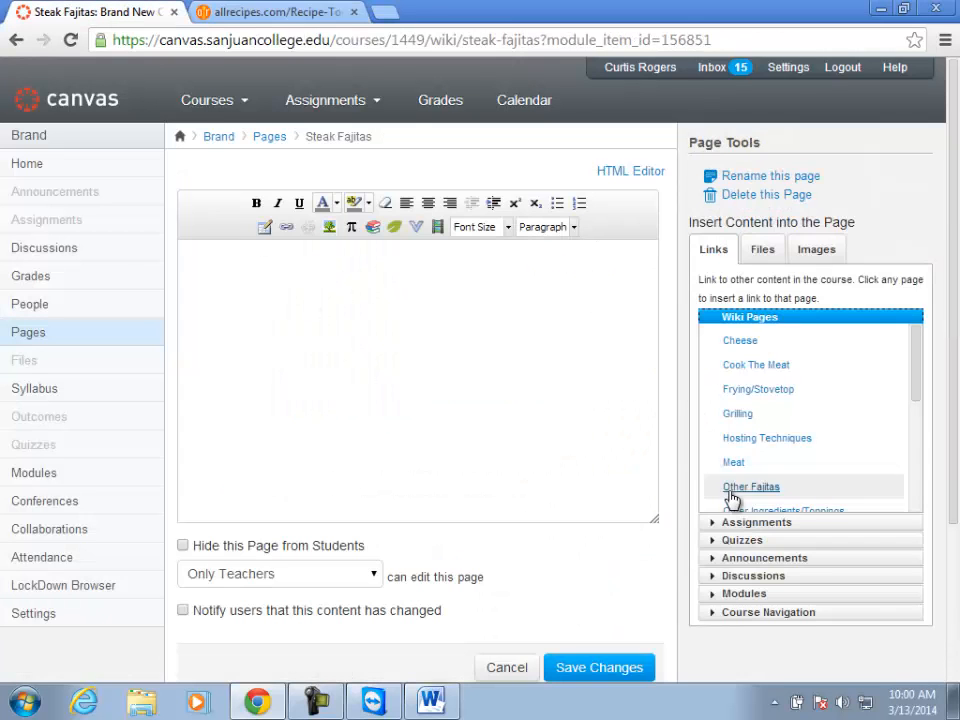
right_click(317, 290)
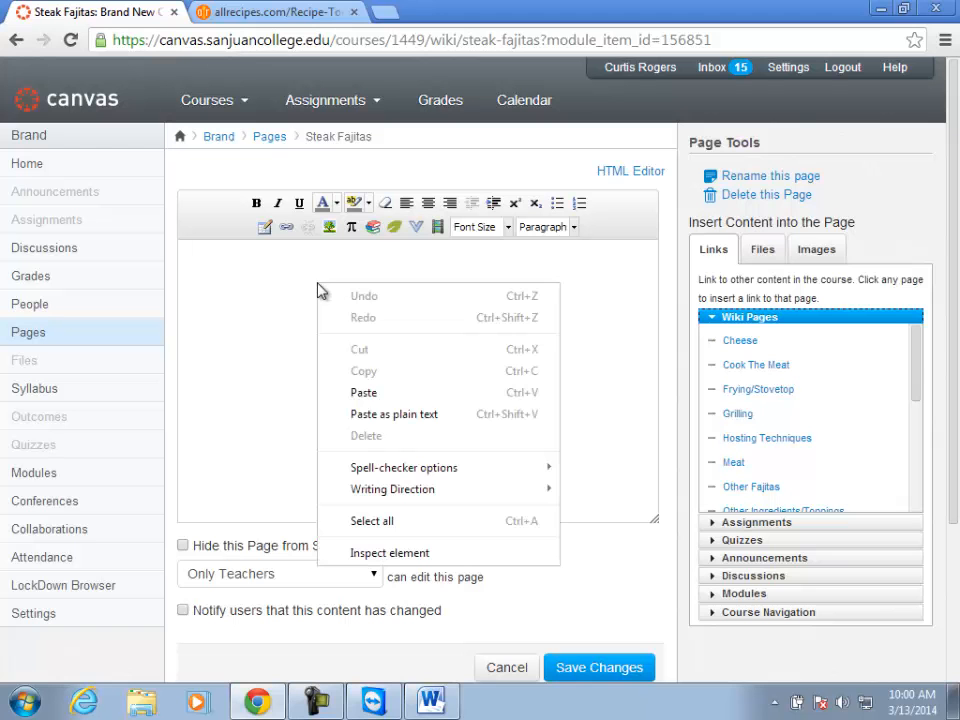
left_click(356, 394)
Review the pasted recipe from top to bottom and compare its formatting with the Allrecipes printable version
scroll(380, 395, "up", 10)
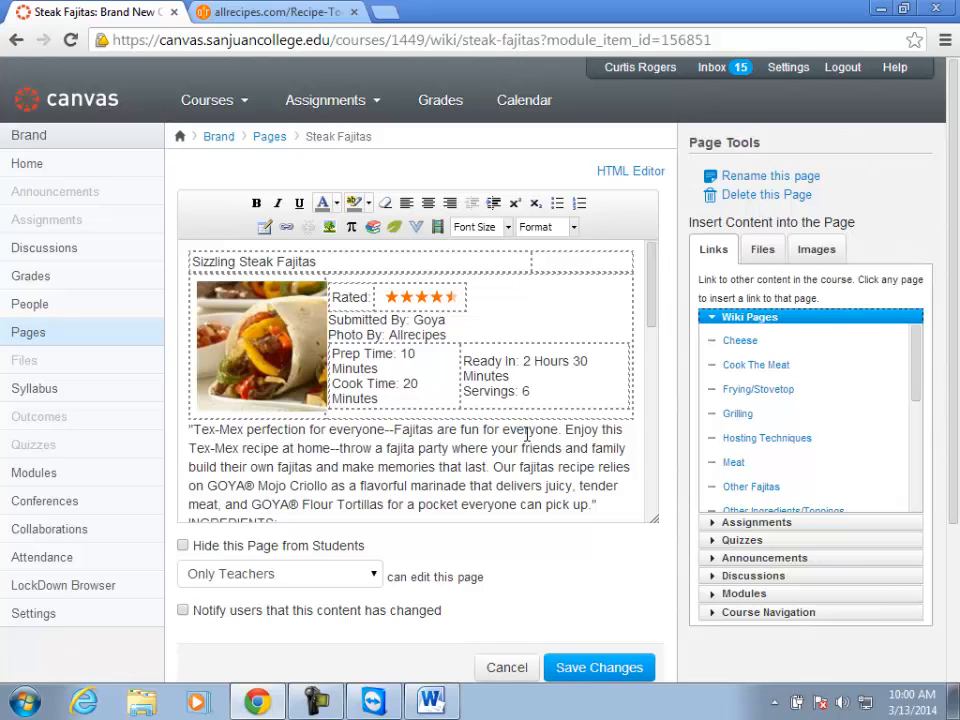
scroll(527, 433, "down", 8)
scroll(527, 433, "down", 5)
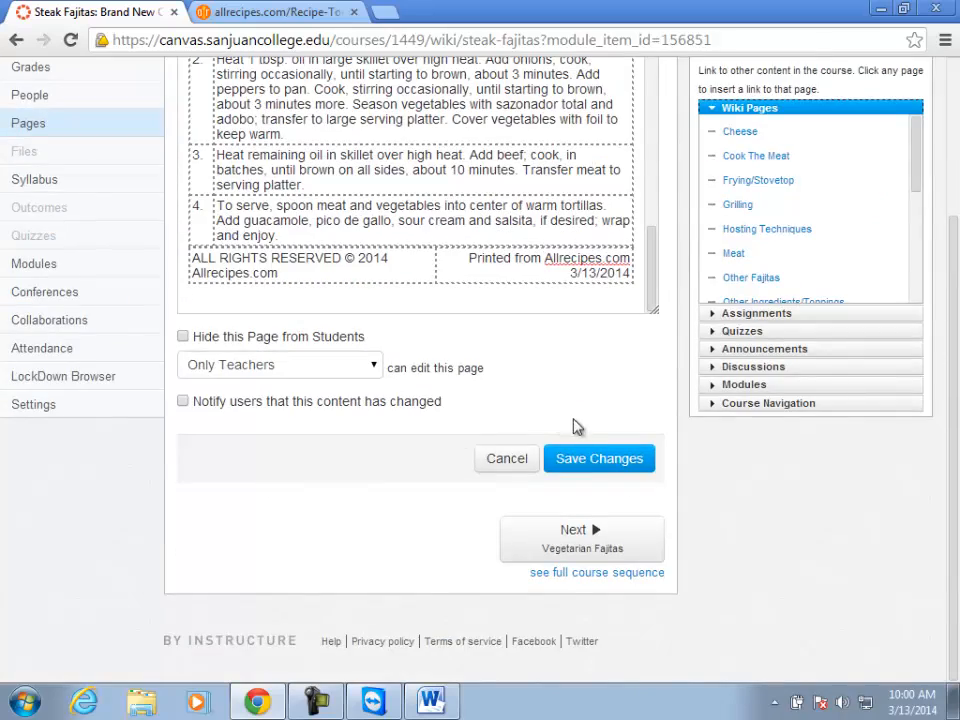
scroll(577, 427, "up", 10)
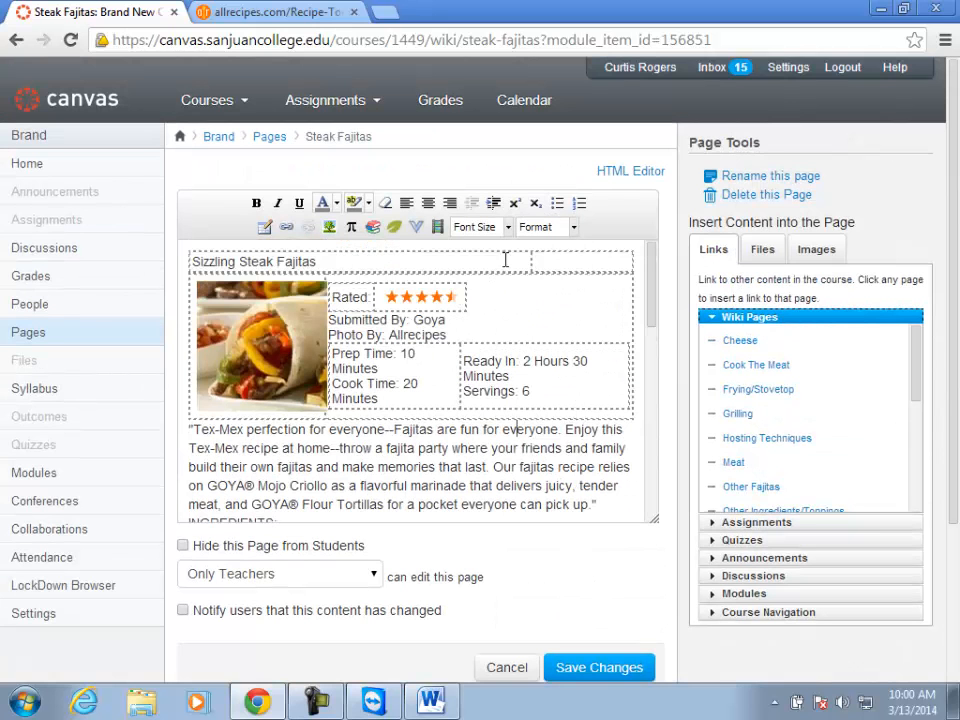
left_click(305, 14)
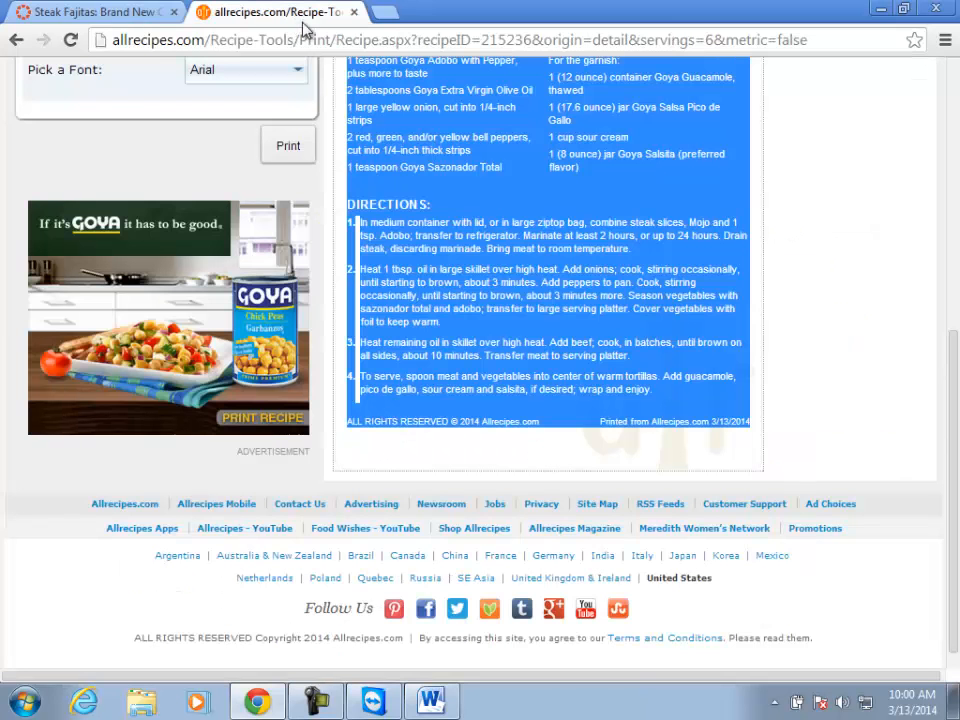
right_click(420, 171)
left_click(447, 313)
scroll(400, 265, "up", 5)
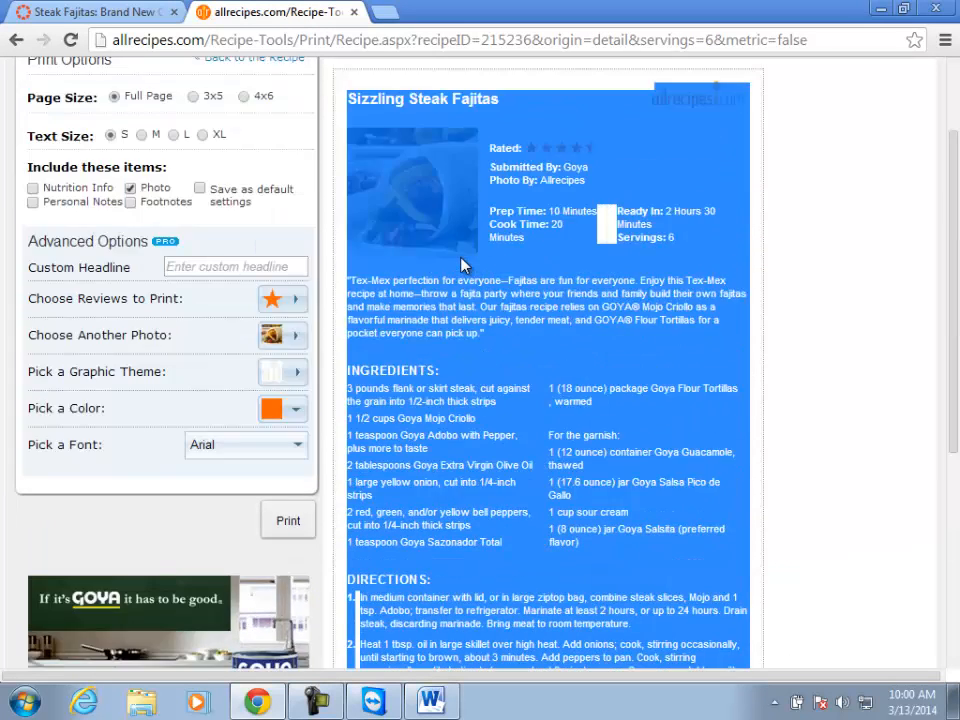
left_click(131, 12)
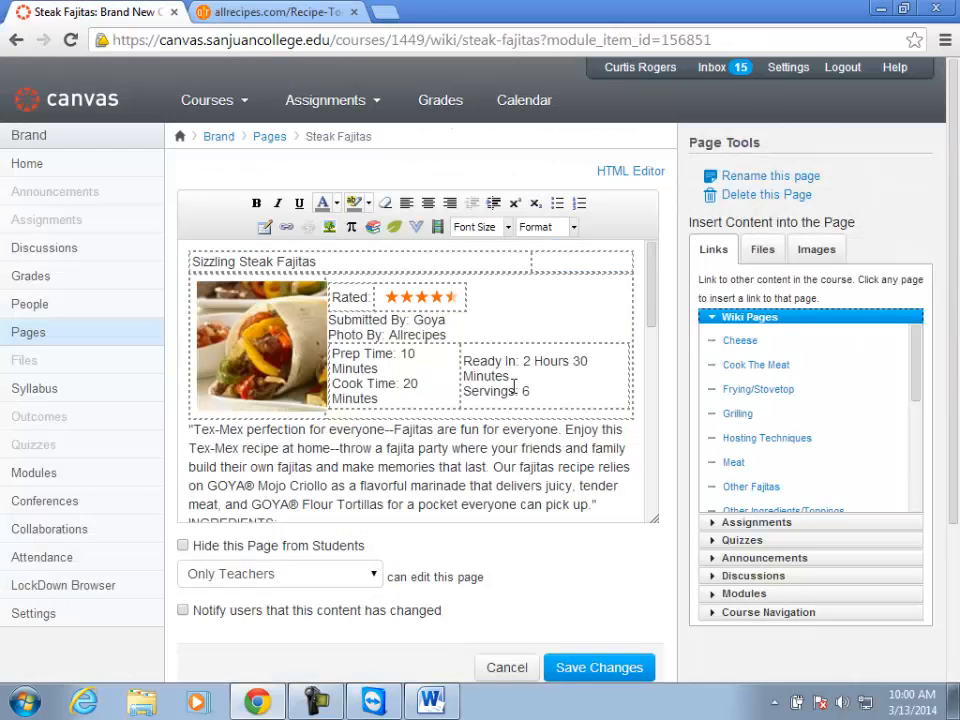
Save the changes to the Steak Fajitas page and look through the published recipe
left_click(616, 658)
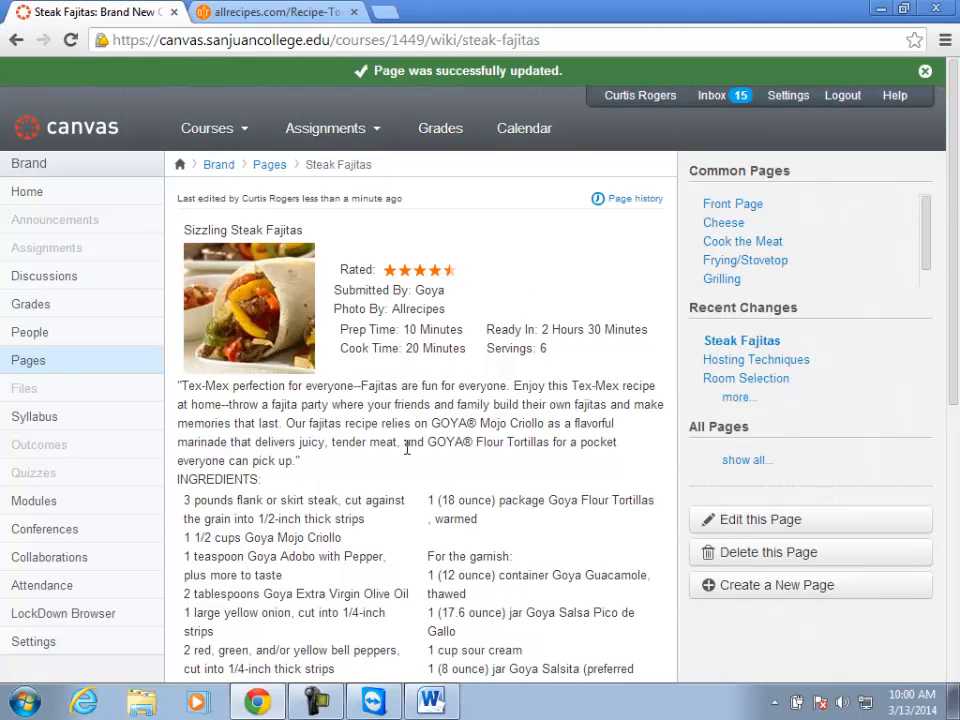
scroll(407, 450, "down", 2)
scroll(407, 453, "down", 3)
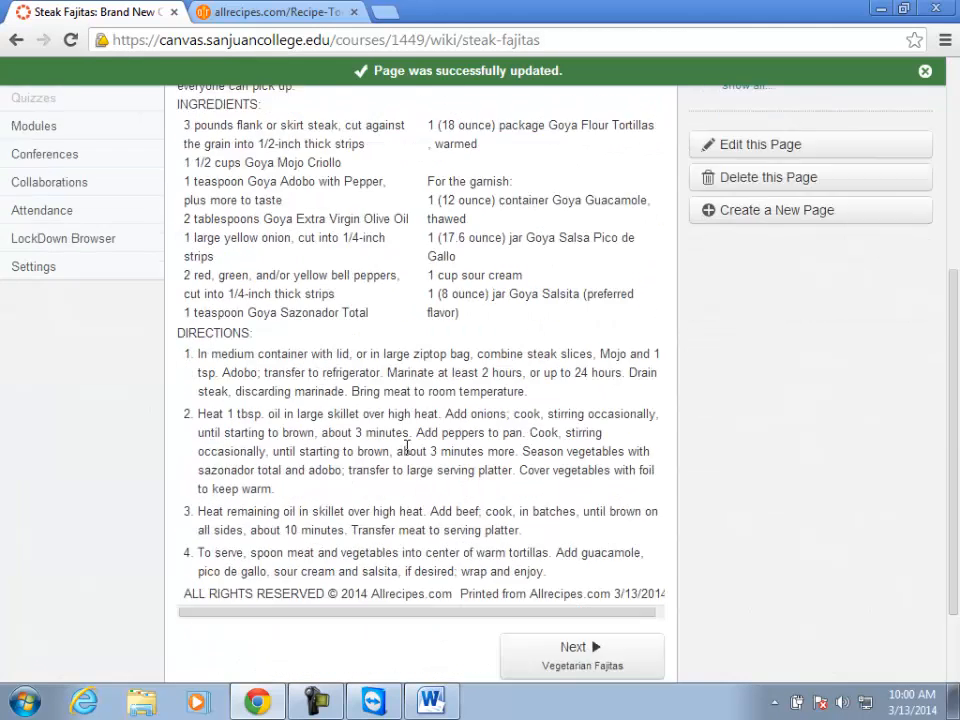
Look over the published Sizzling Steak Fajitas page, from the directions back up to the ingredients and title
mouse_move(394, 525)
left_mouse_down()
mouse_move(424, 519)
mouse_move(371, 522)
mouse_move(396, 510)
left_mouse_up()
scroll(393, 505, "up", 5)
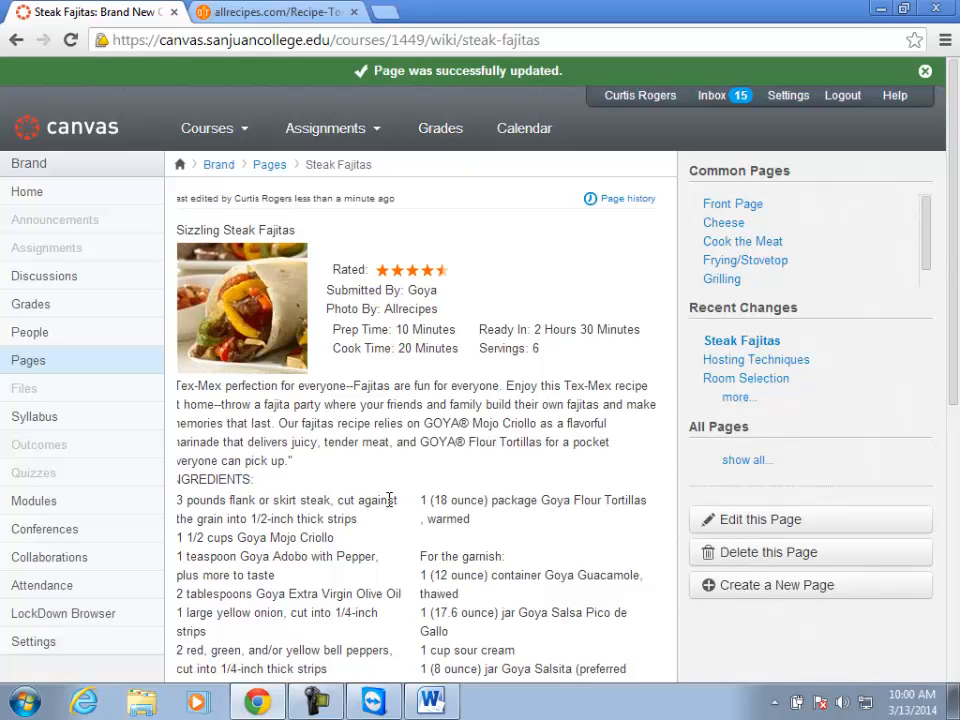
left_click_drag(418, 528, 424, 520)
left_click(421, 545)
left_click_drag(318, 556, 406, 556)
left_click(227, 493)
scroll(266, 478, "down", 2)
scroll(266, 478, "up", 2)
Edit the Steak Fajitas page and add a blank line above the Sizzling Steak Fajitas recipe table
left_click(745, 519)
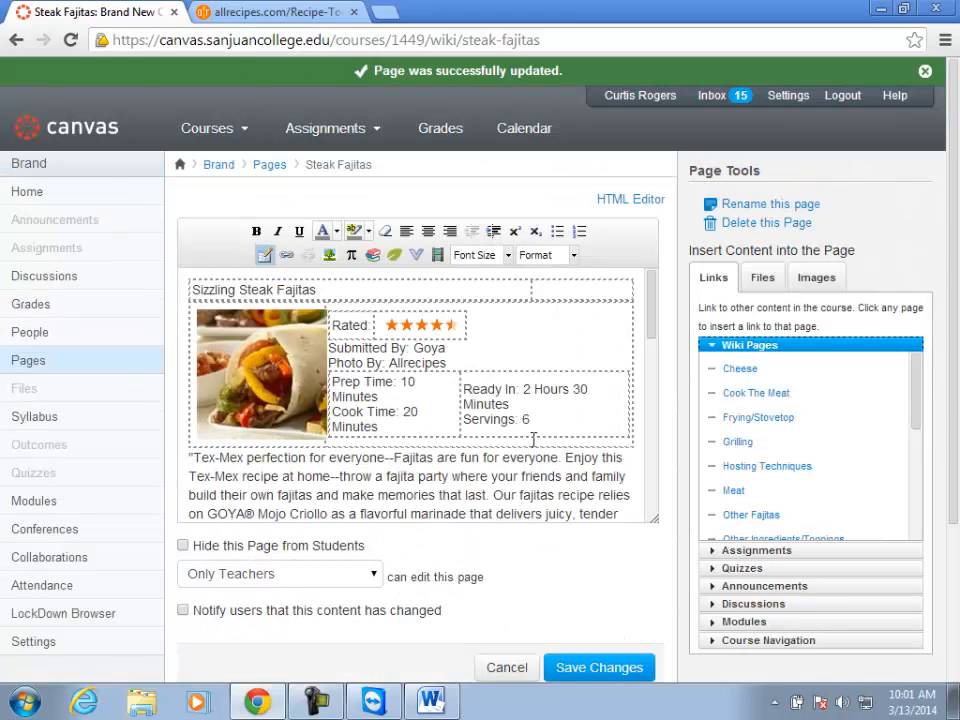
left_click(189, 293)
key("Return")
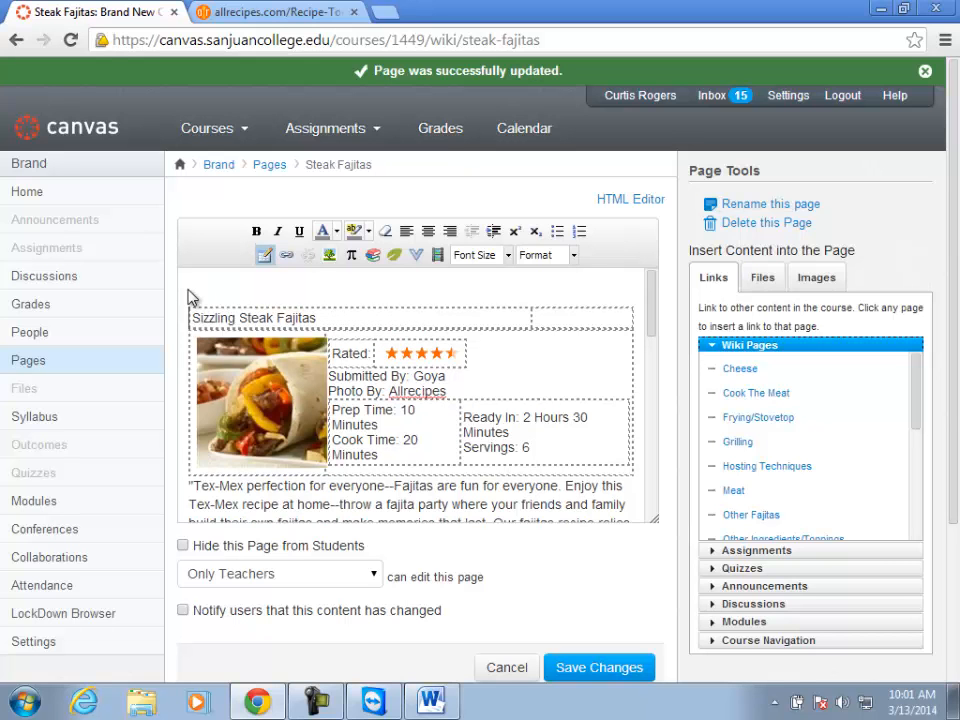
Search YouTube in the public collections for "steak fajita", embed the Homemade Steak Fajitas Recipe video above the recipe, and save the page
left_click(374, 258)
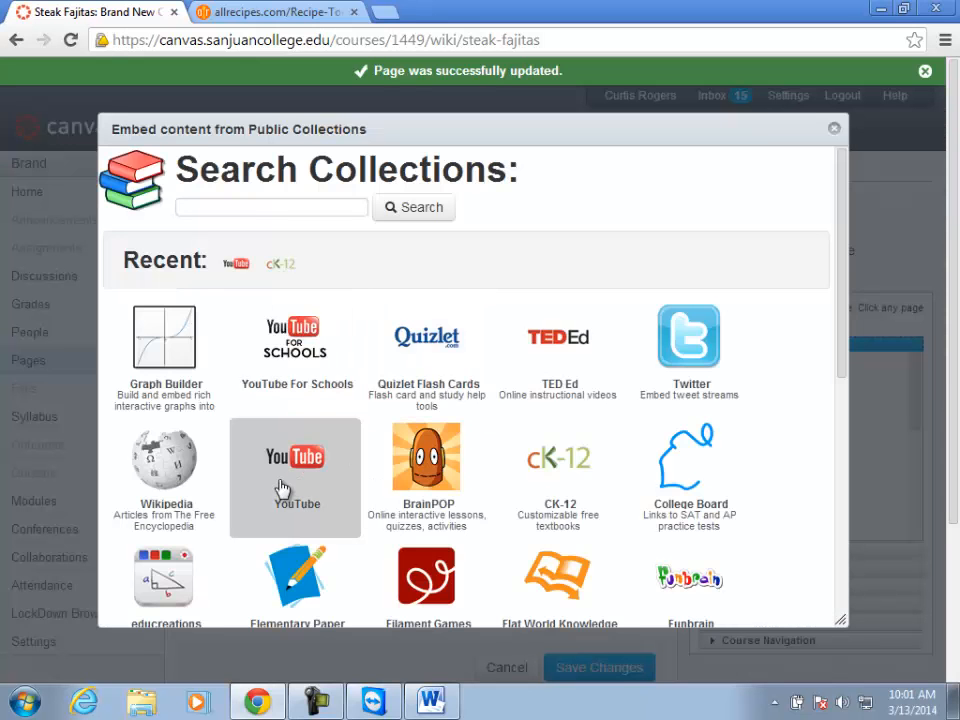
left_click(281, 488)
left_click(239, 209)
type("steak")
key("Return")
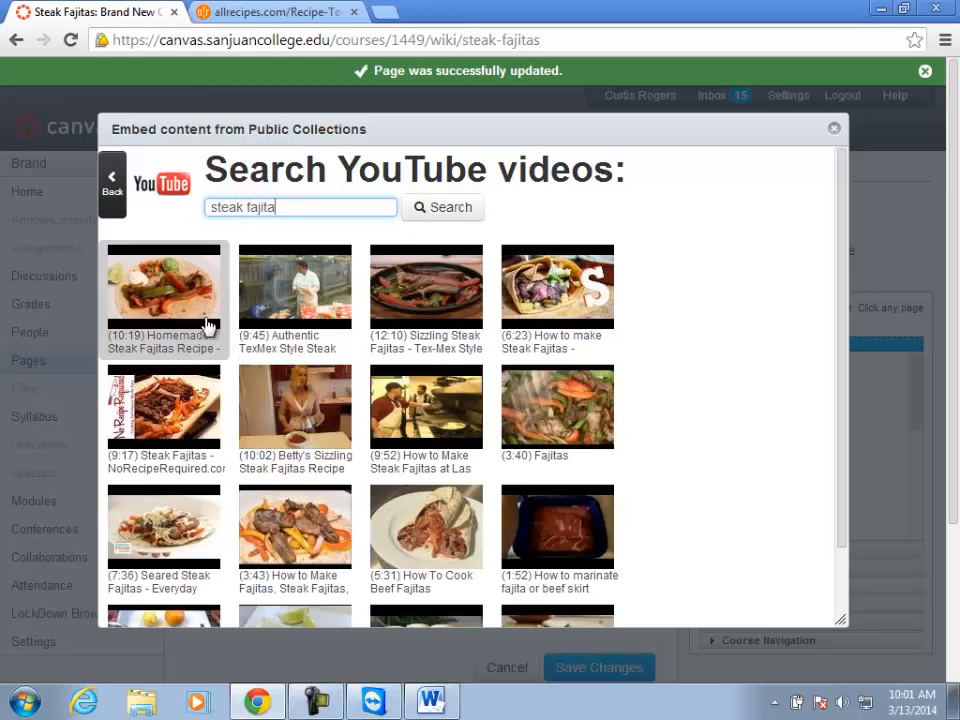
left_click(143, 330)
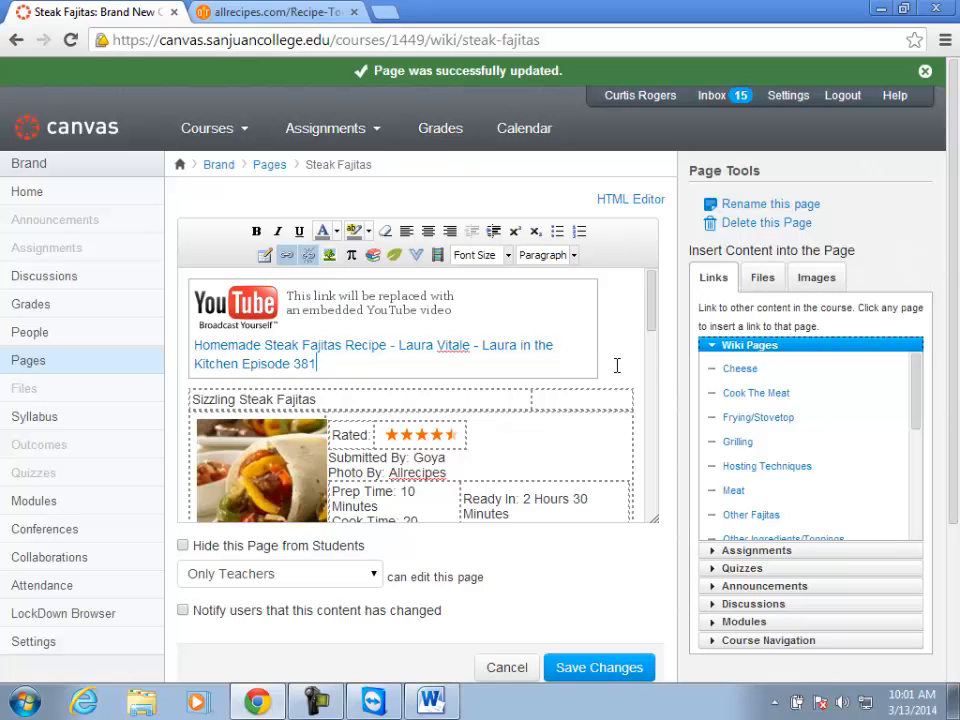
left_click(570, 668)
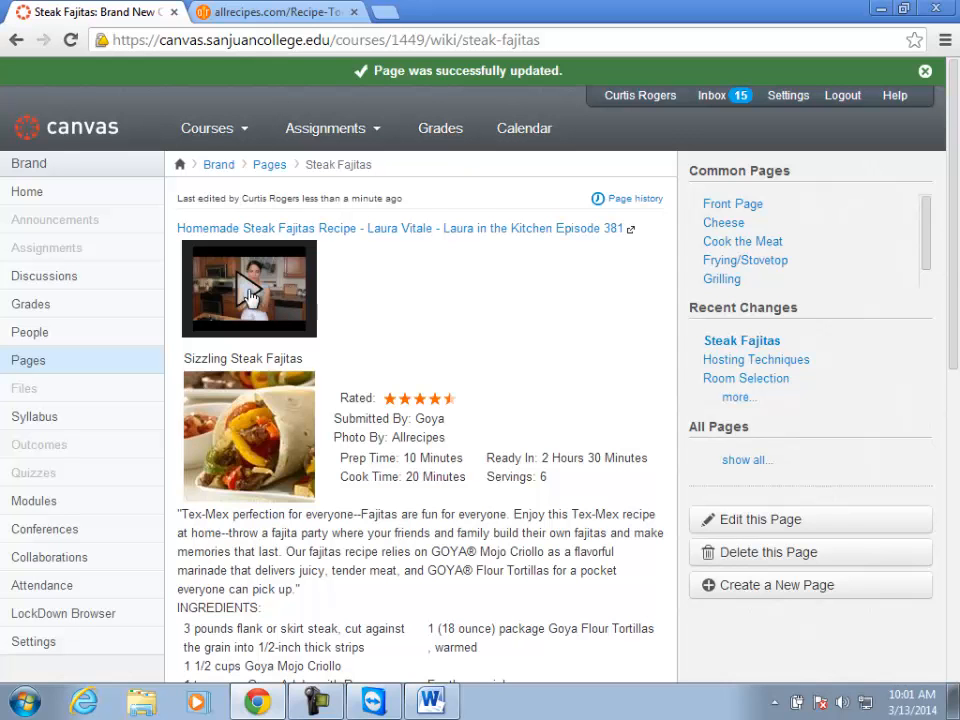
Reopen the page for editing, browse the public content collections available for embedding, and leave without making changes
left_click(724, 519)
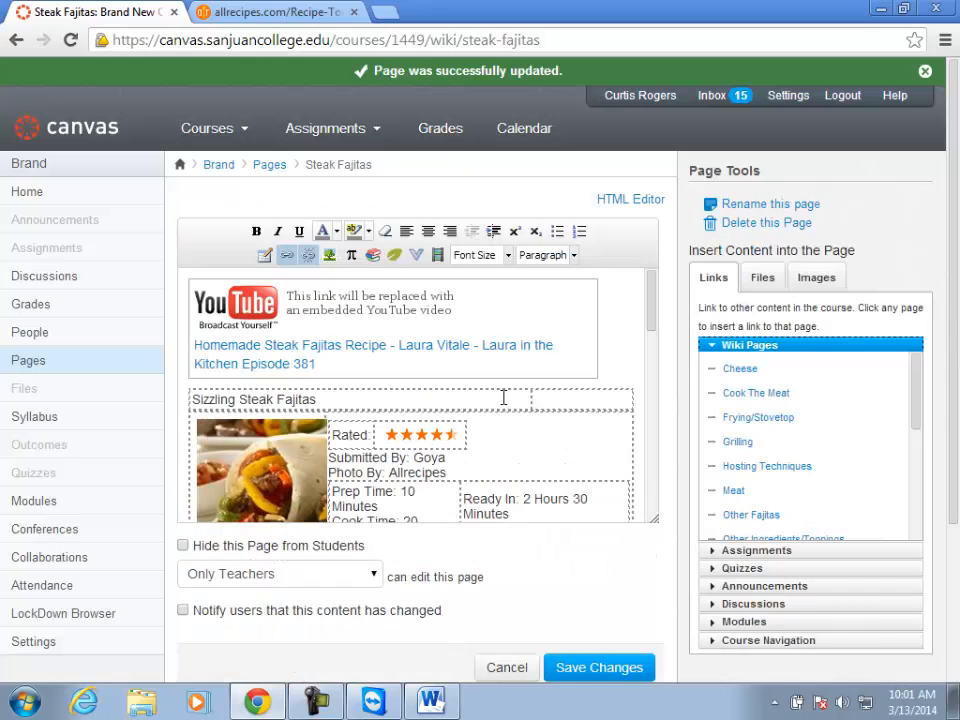
left_click(373, 256)
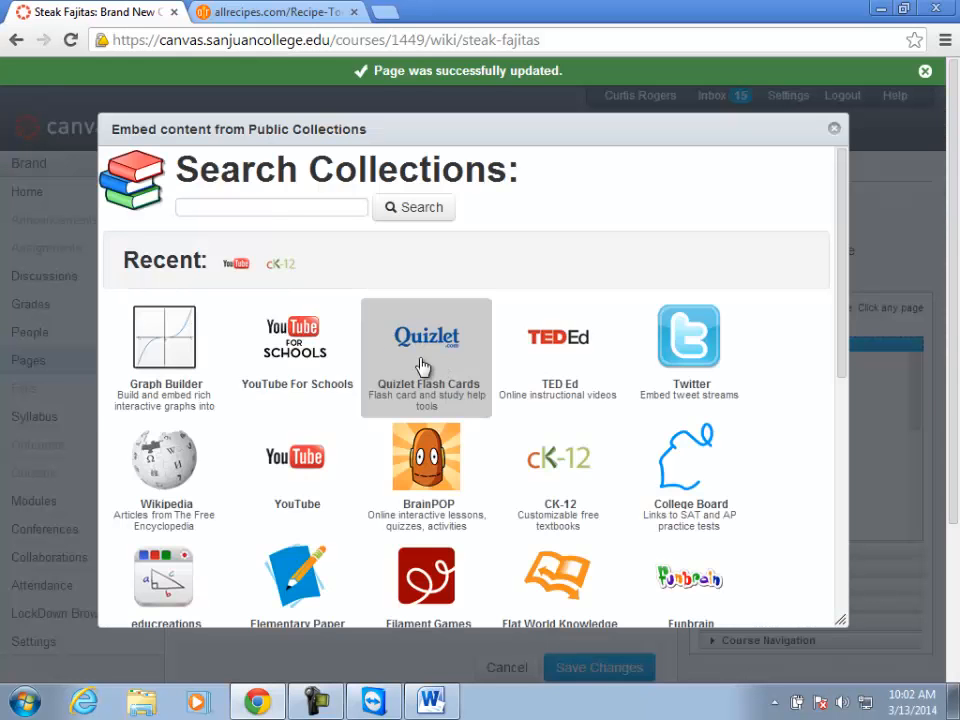
scroll(320, 565, "down", 1)
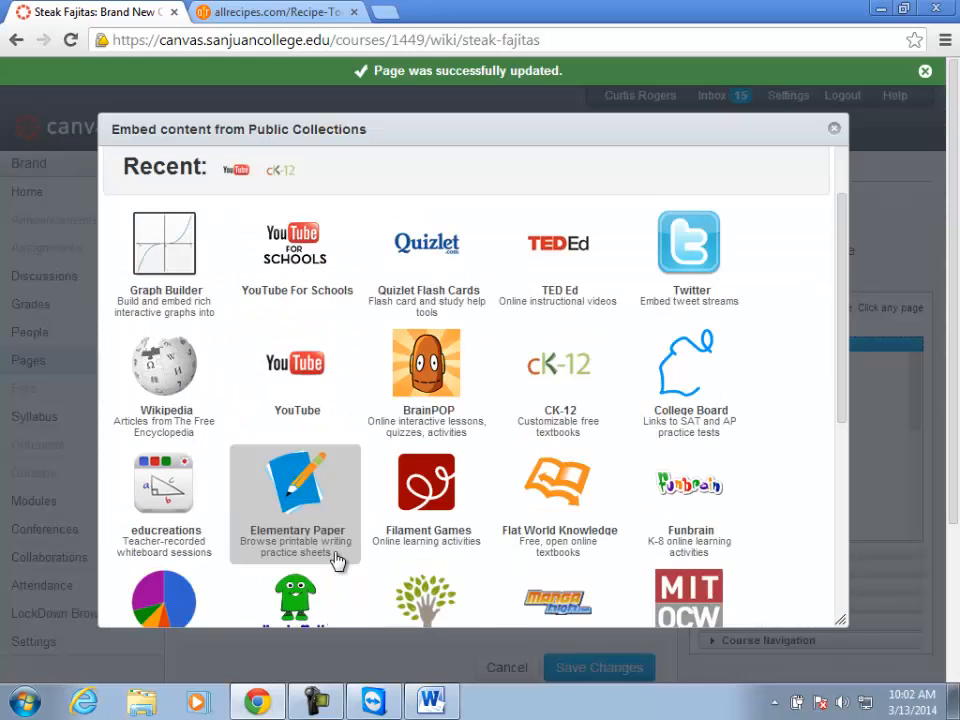
scroll(337, 560, "down", 3)
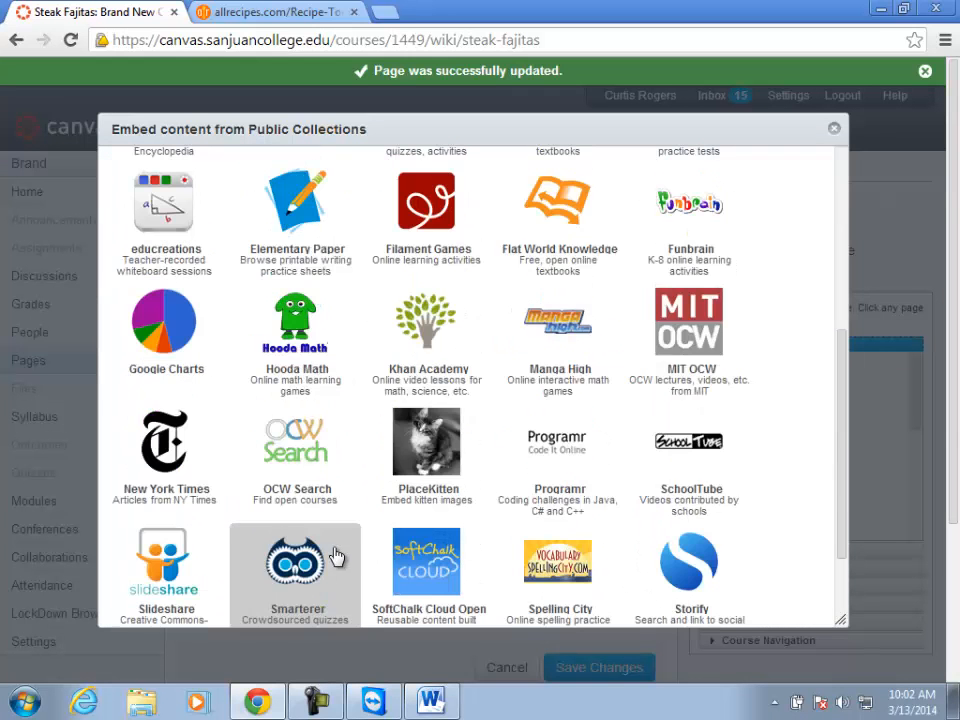
left_click(834, 129)
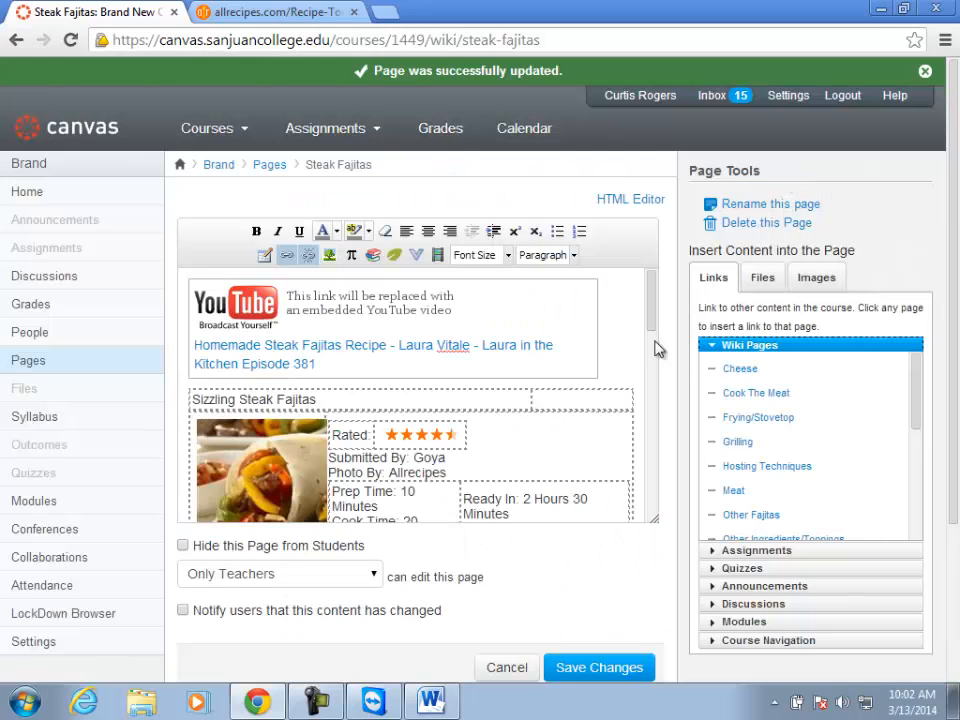
left_click(507, 667)
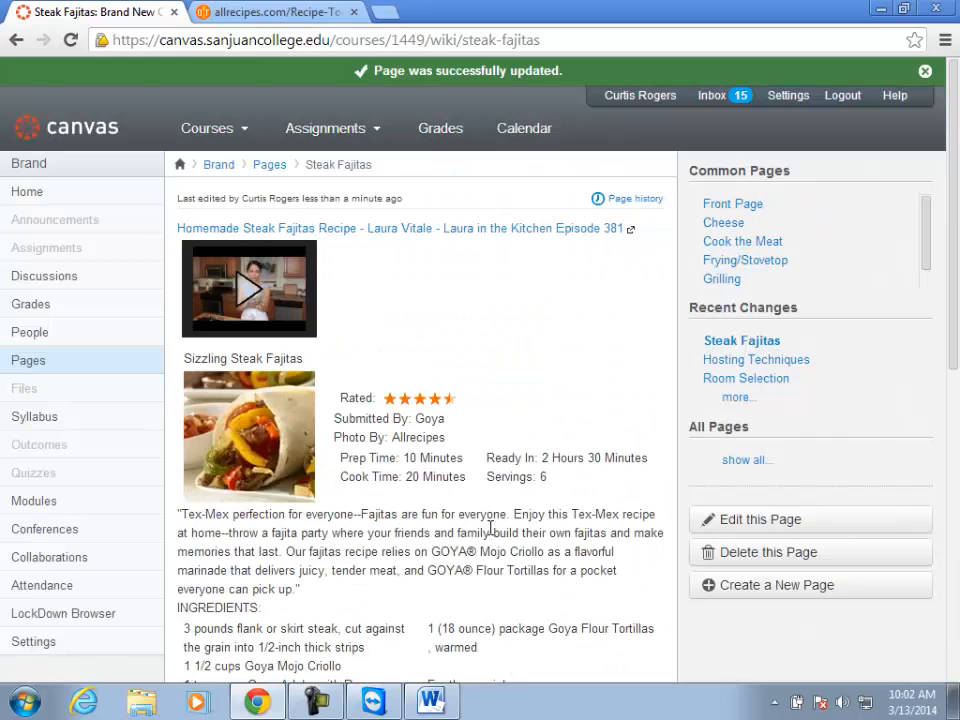
Preview the embedded video on the page, pause it, skip ahead to 0:19, and dismiss the advertisement overlay
left_click(250, 292)
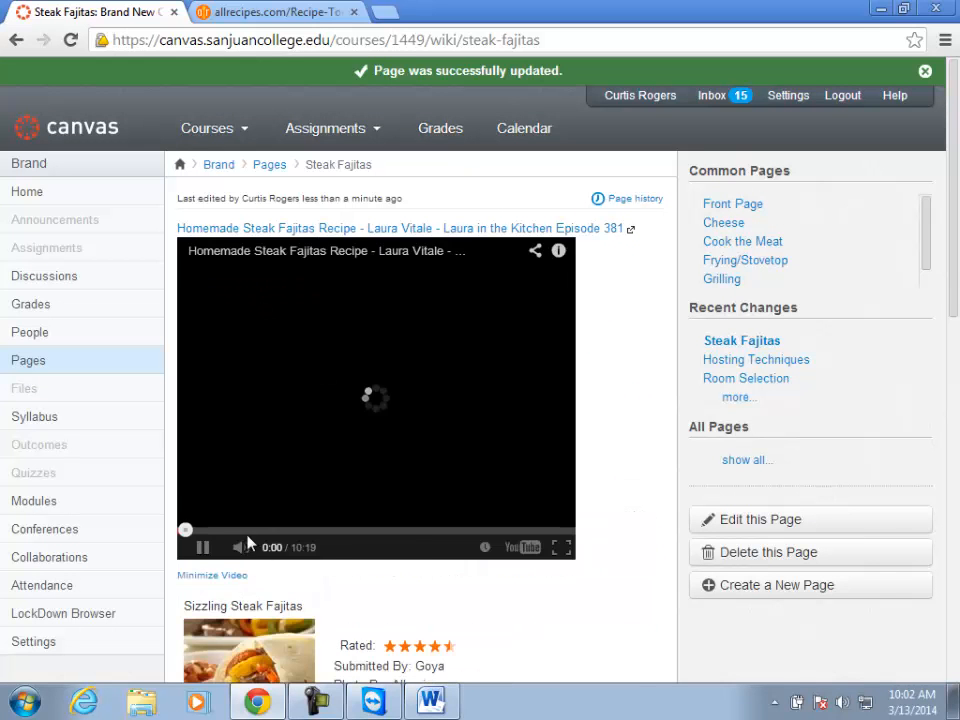
left_click(203, 549)
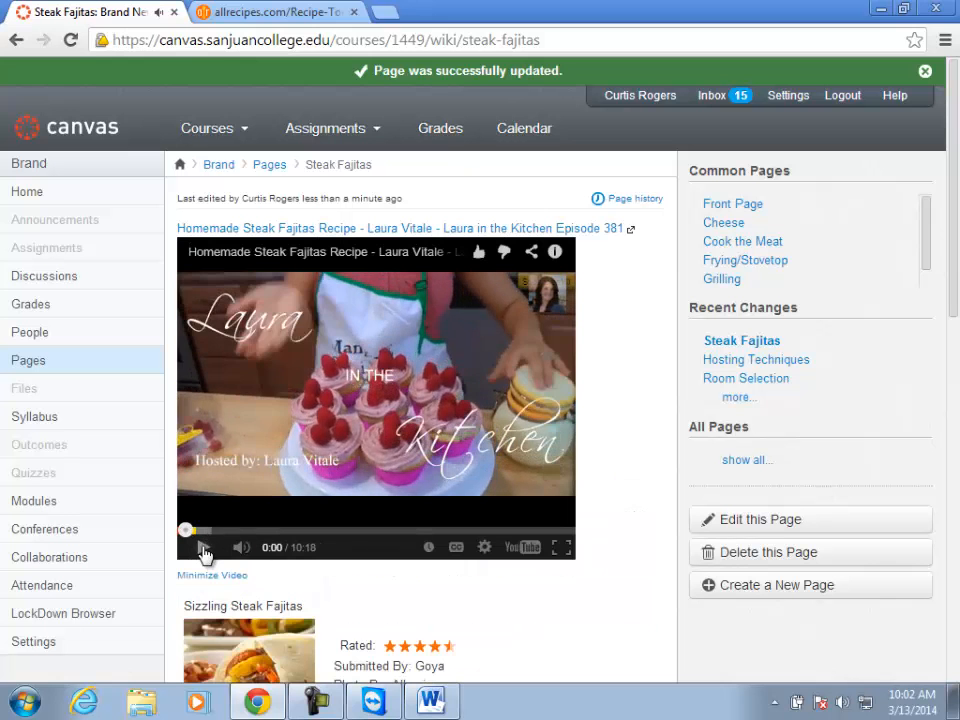
left_click_drag(189, 530, 200, 536)
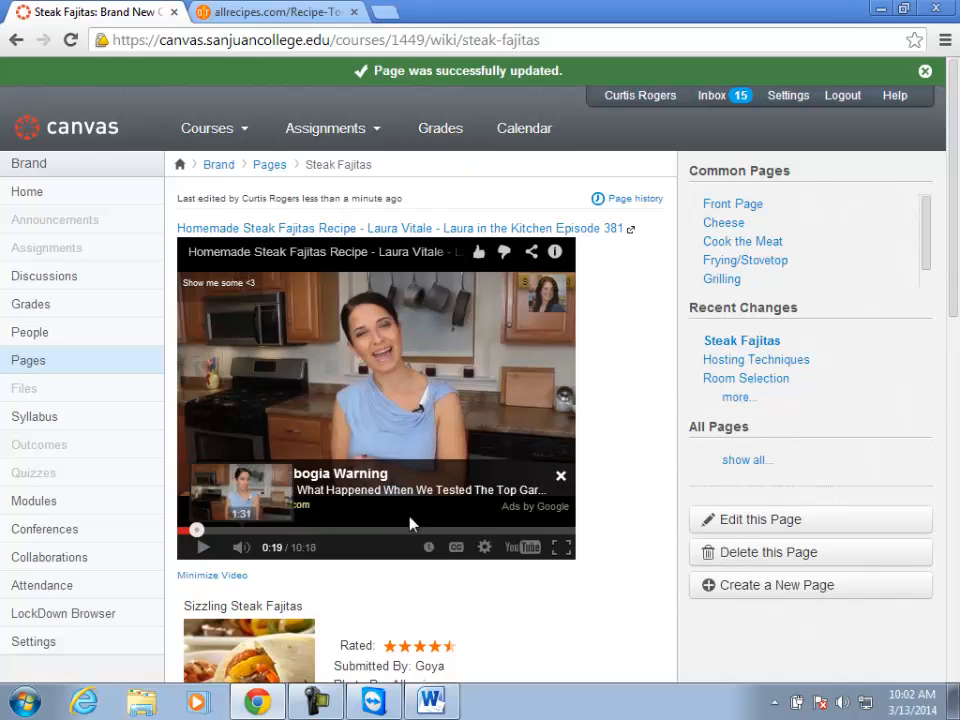
left_click(561, 477)
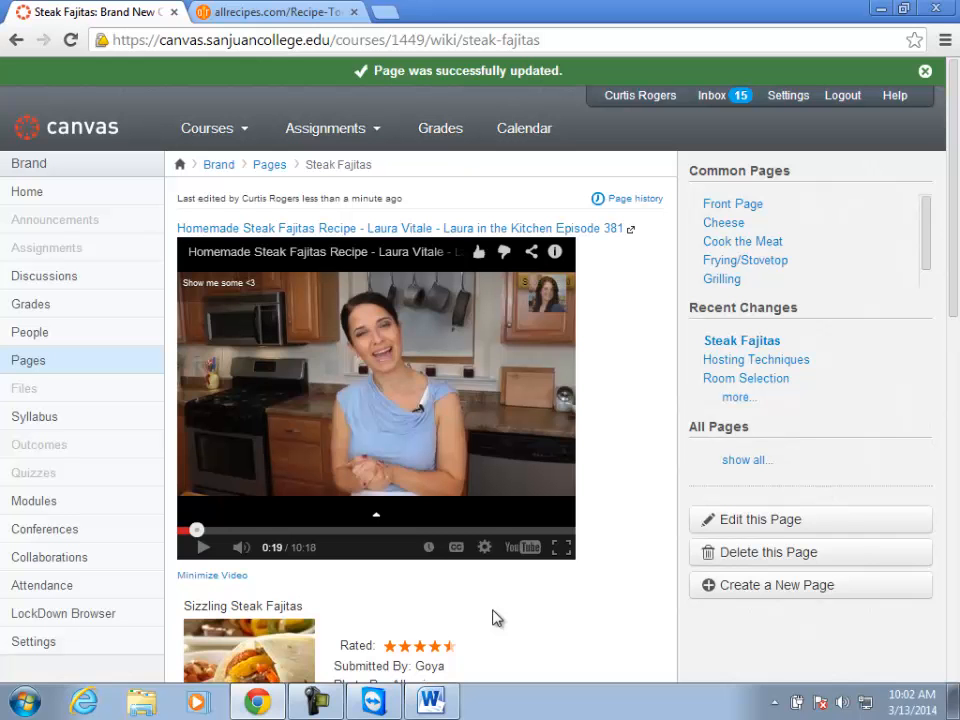
Go back to the Allrecipes search results for "steak fajita" and look over the related videos and articles
left_click(274, 18)
left_click(16, 40)
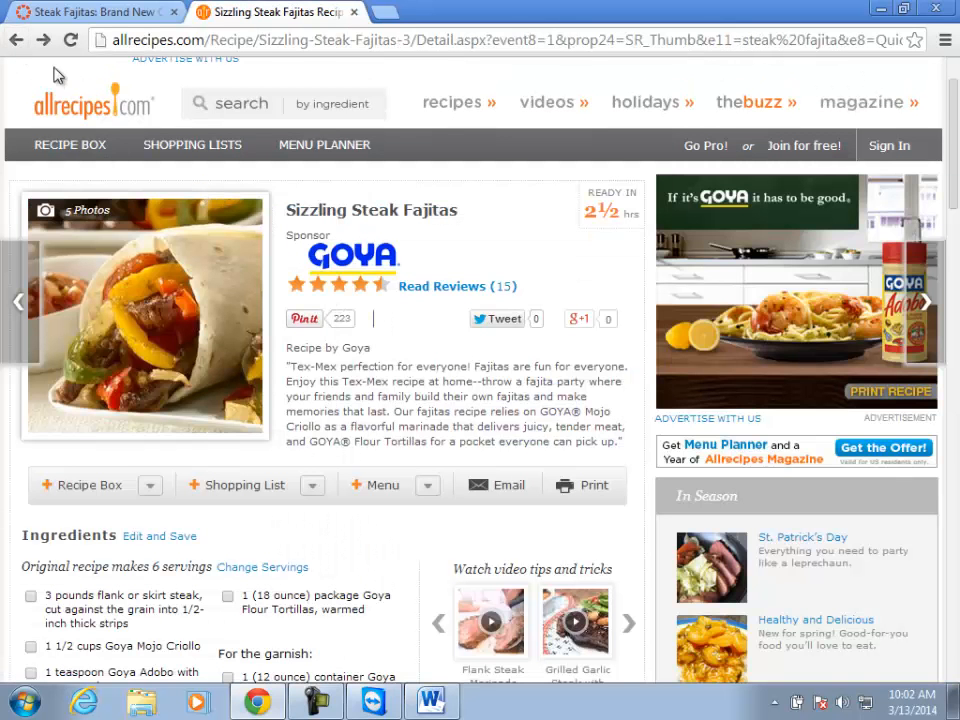
left_click(16, 40)
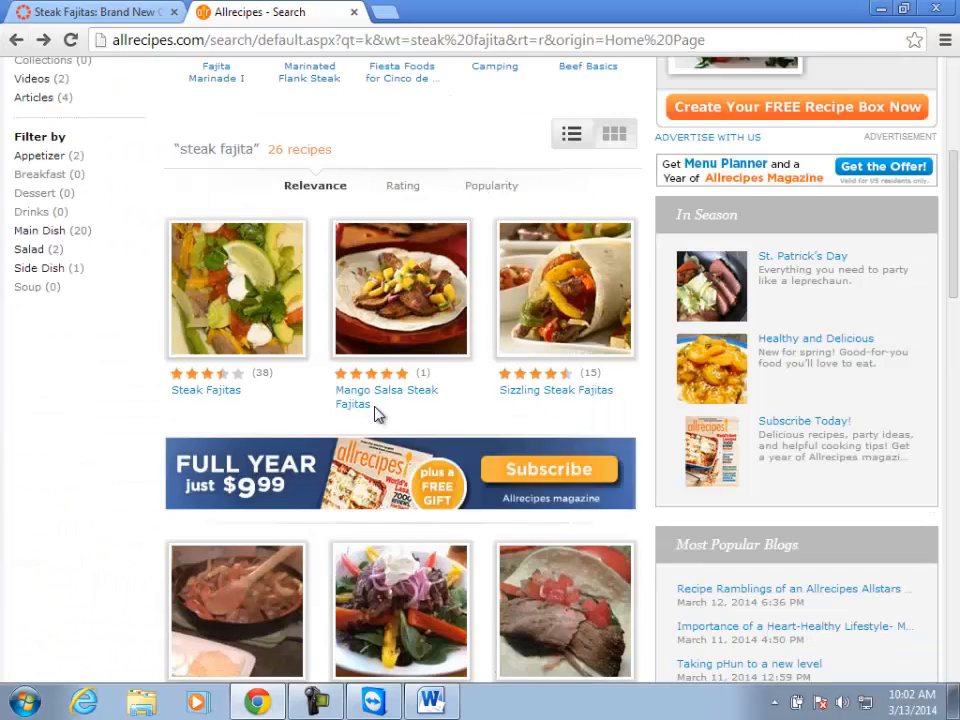
scroll(376, 412, "up", 4)
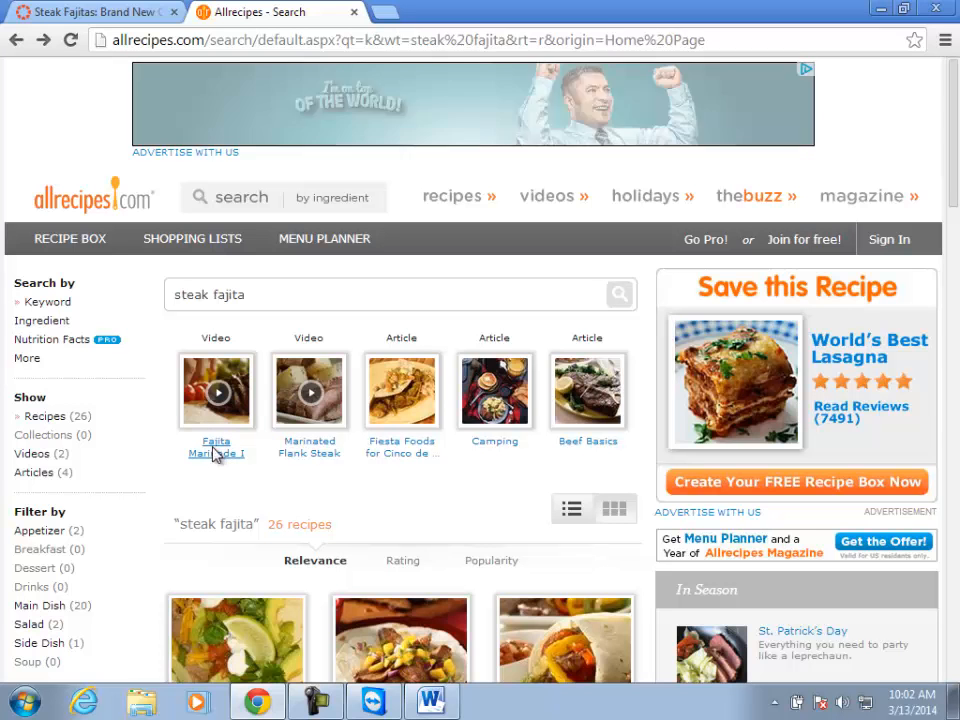
scroll(214, 451, "down", 2)
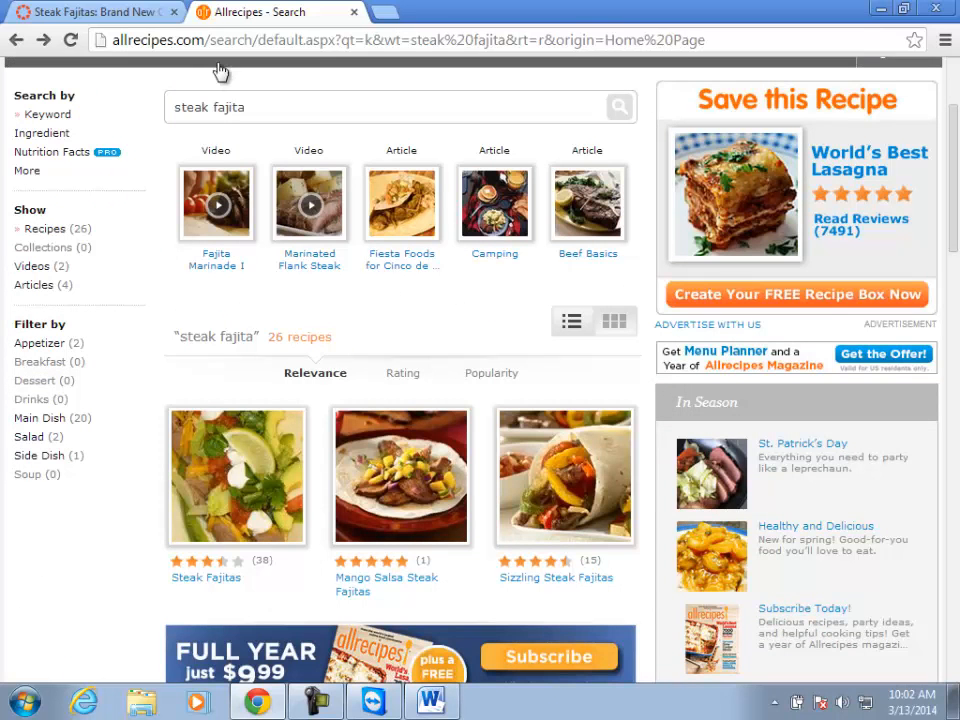
left_click(383, 12)
type("www.you")
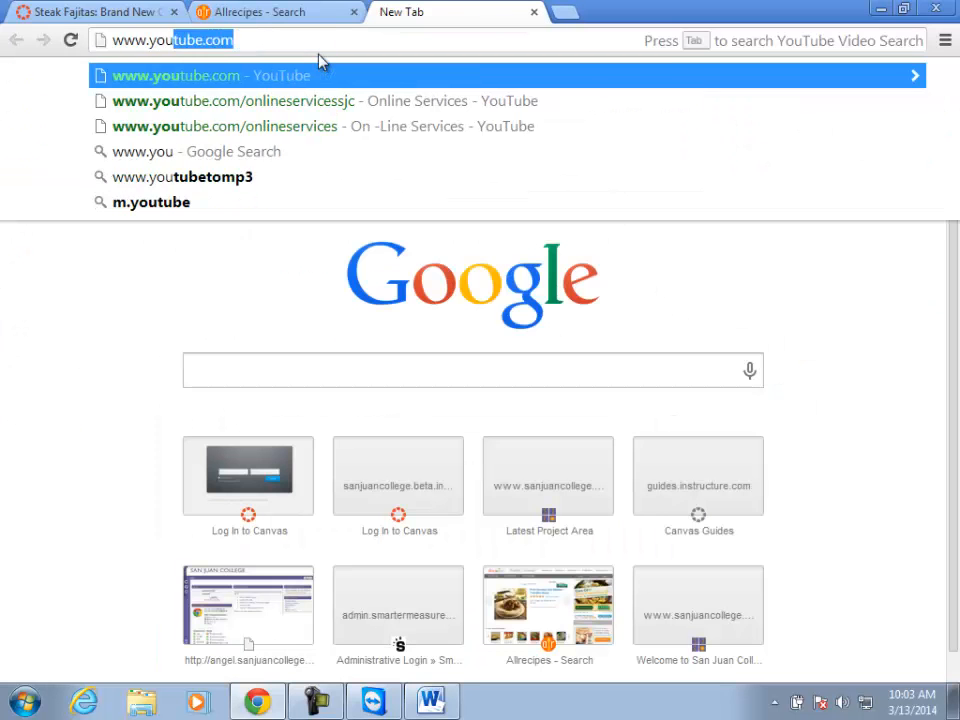
key("Return")
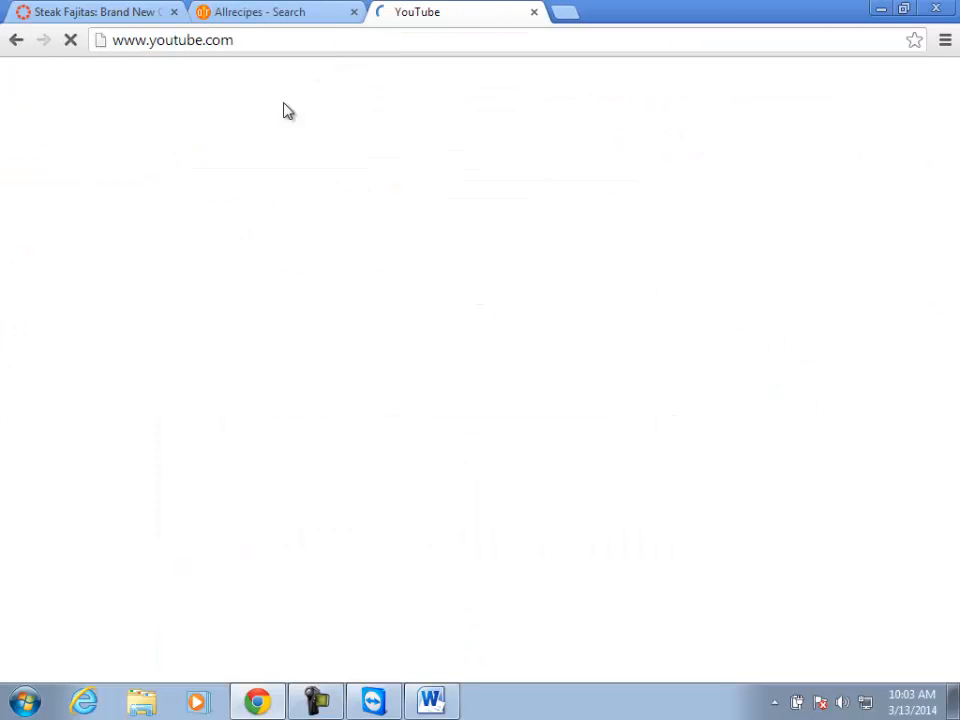
type("ste")
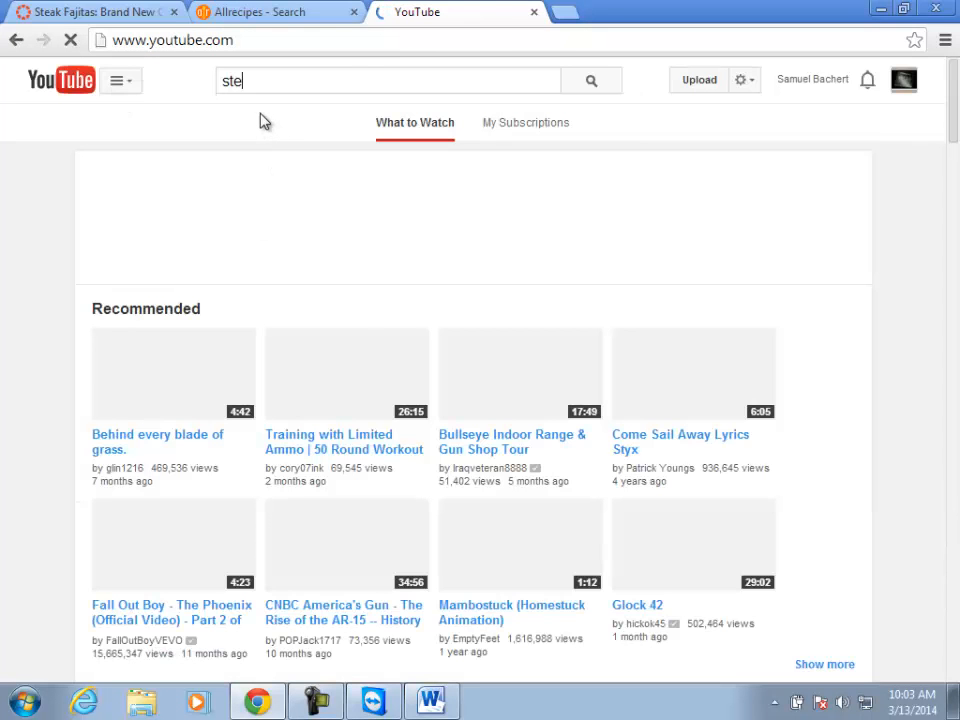
type("ak fajitas")
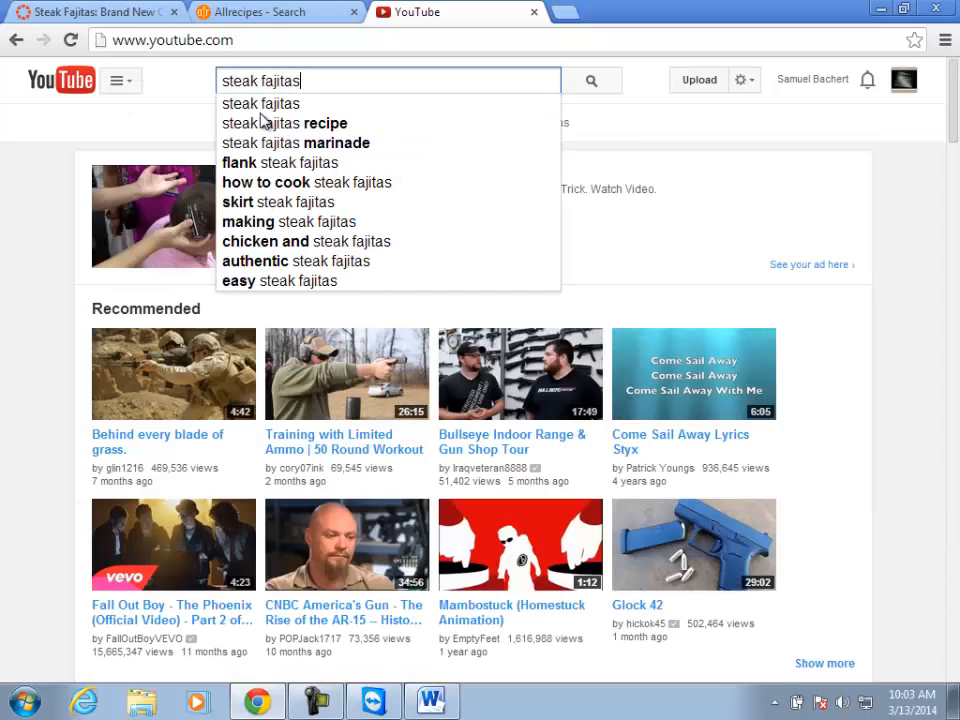
key("Return")
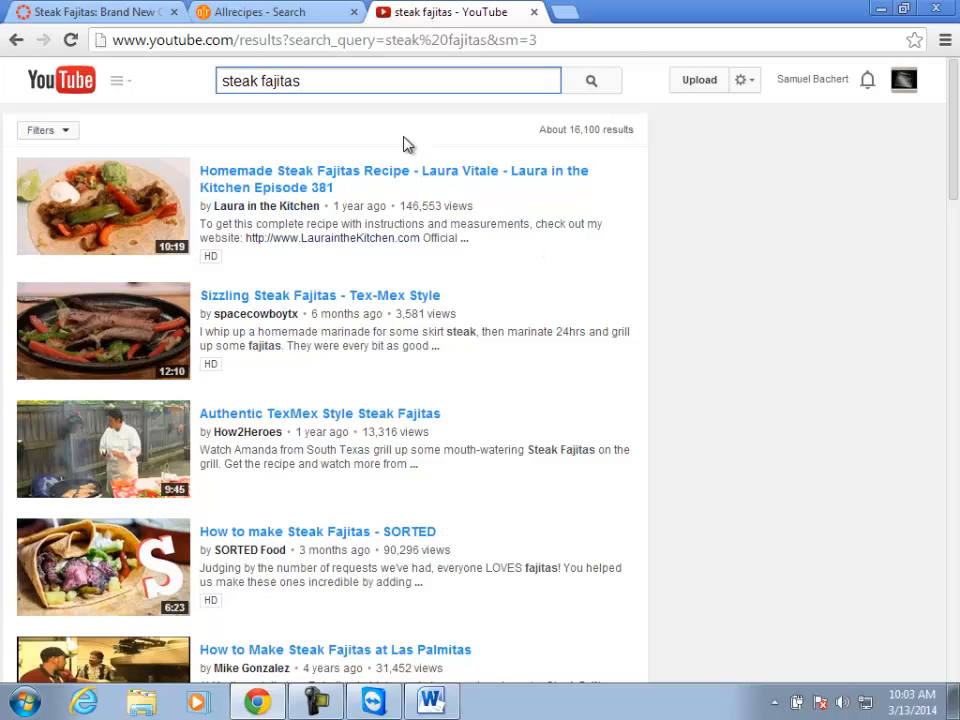
Open the Homemade Steak Fajitas Recipe video, open the website linked in its description, and return to the video
left_click(253, 188)
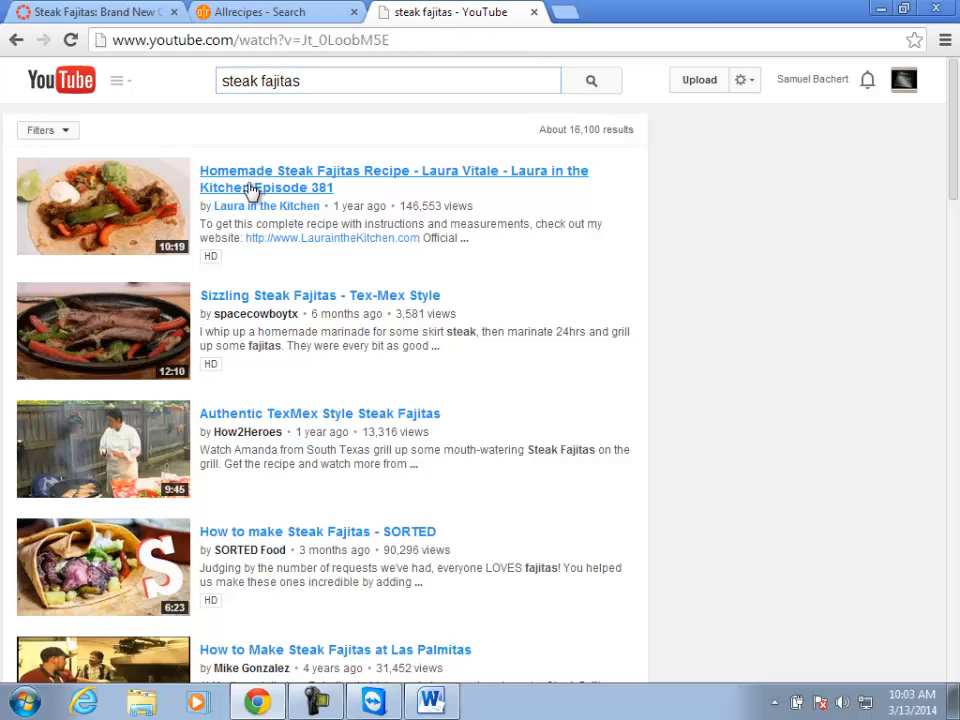
scroll(306, 418, "down", 2)
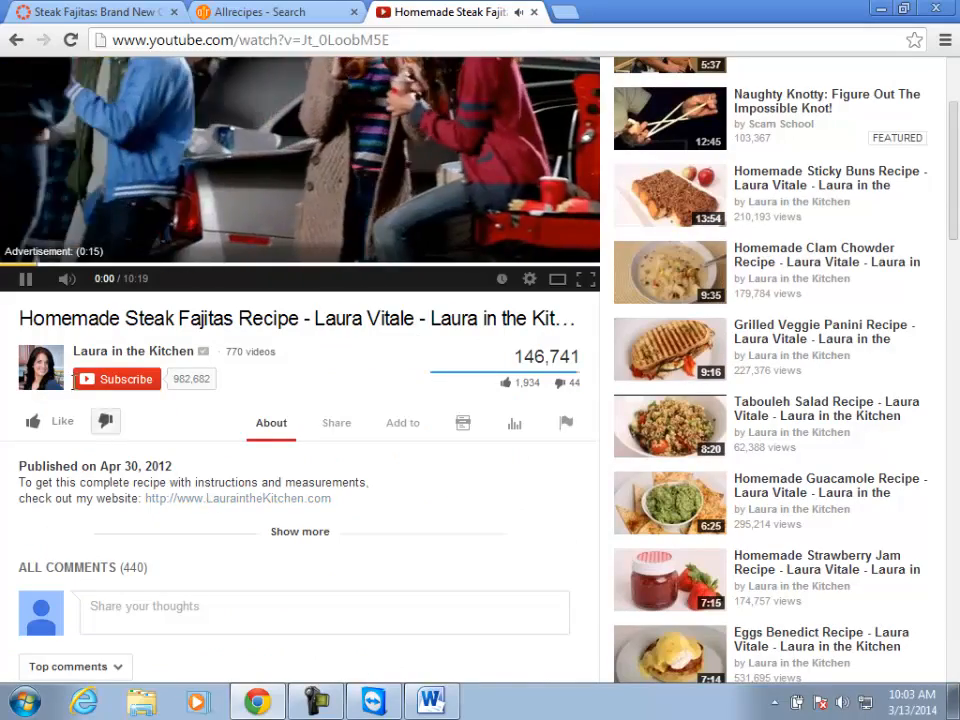
scroll(285, 430, "up", 2)
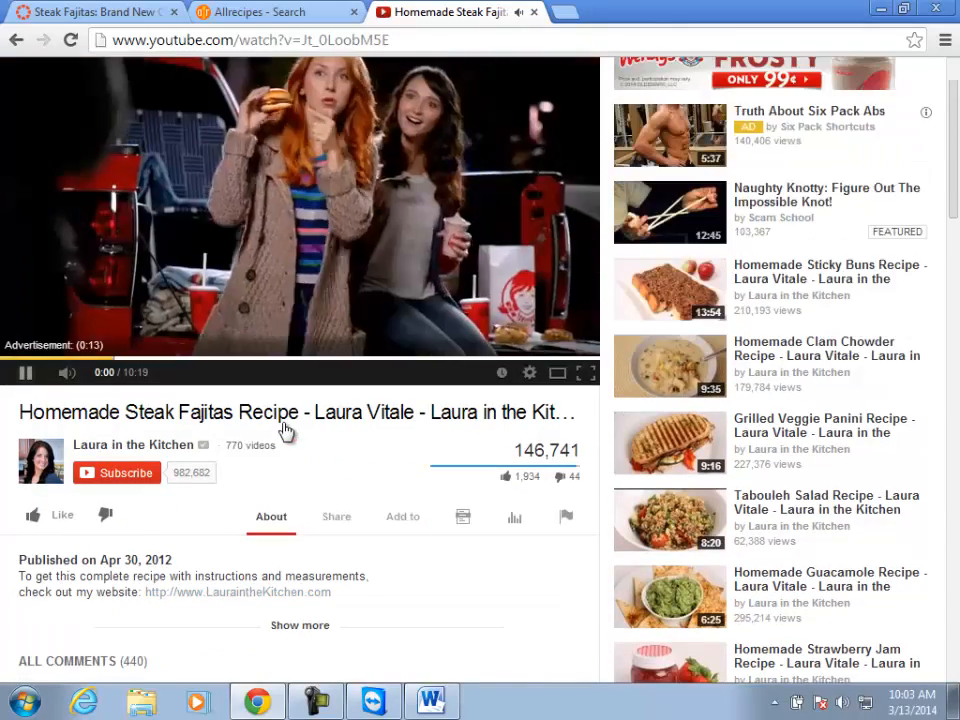
scroll(273, 436, "down", 4)
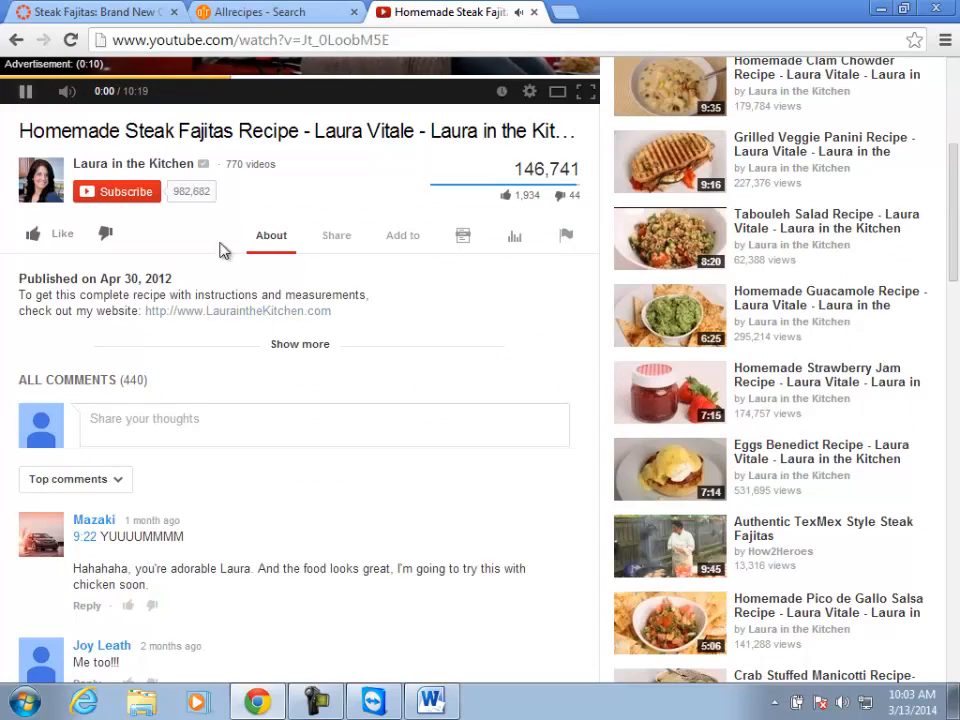
left_click(229, 312)
left_click(395, 16)
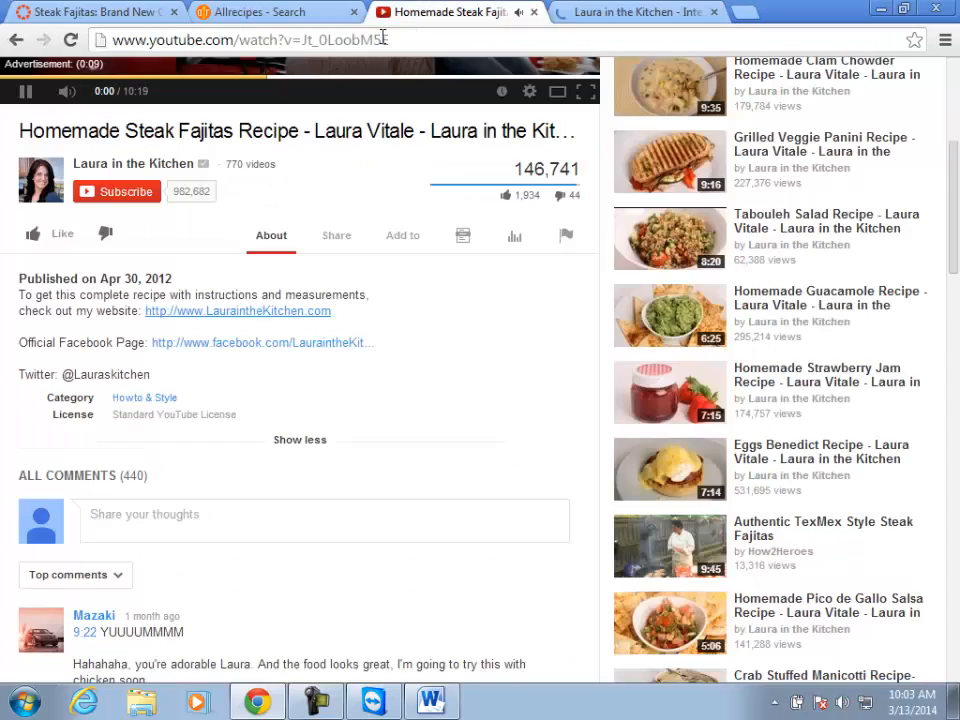
Pause the video, copy its full web address, and return to the Steak Fajitas page in Canvas
scroll(167, 312, "up", 3)
scroll(167, 312, "up", 1)
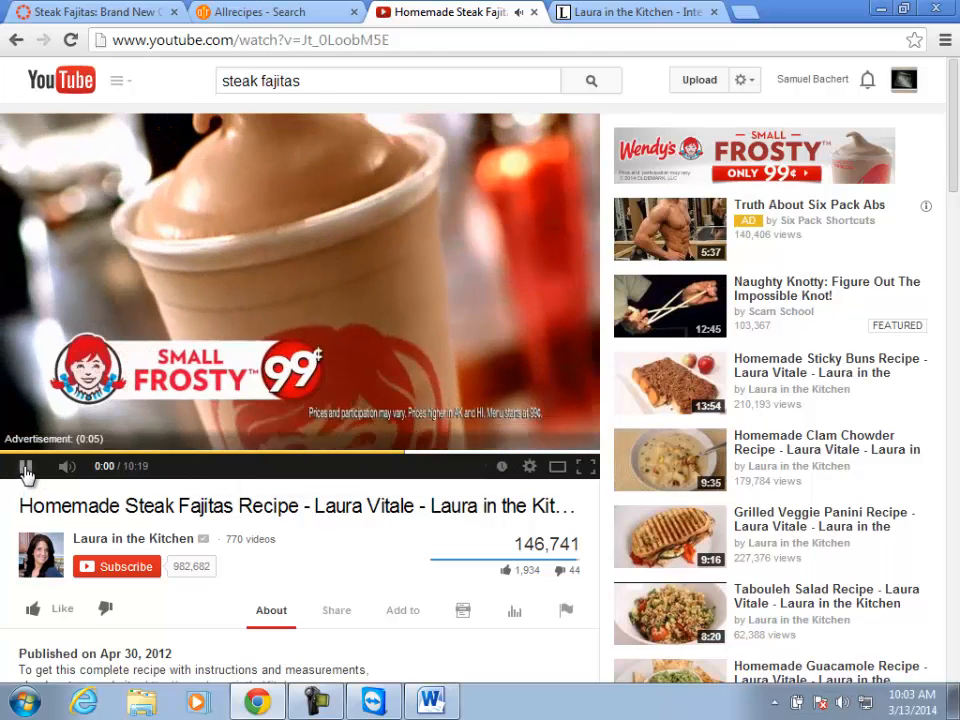
left_click(26, 467)
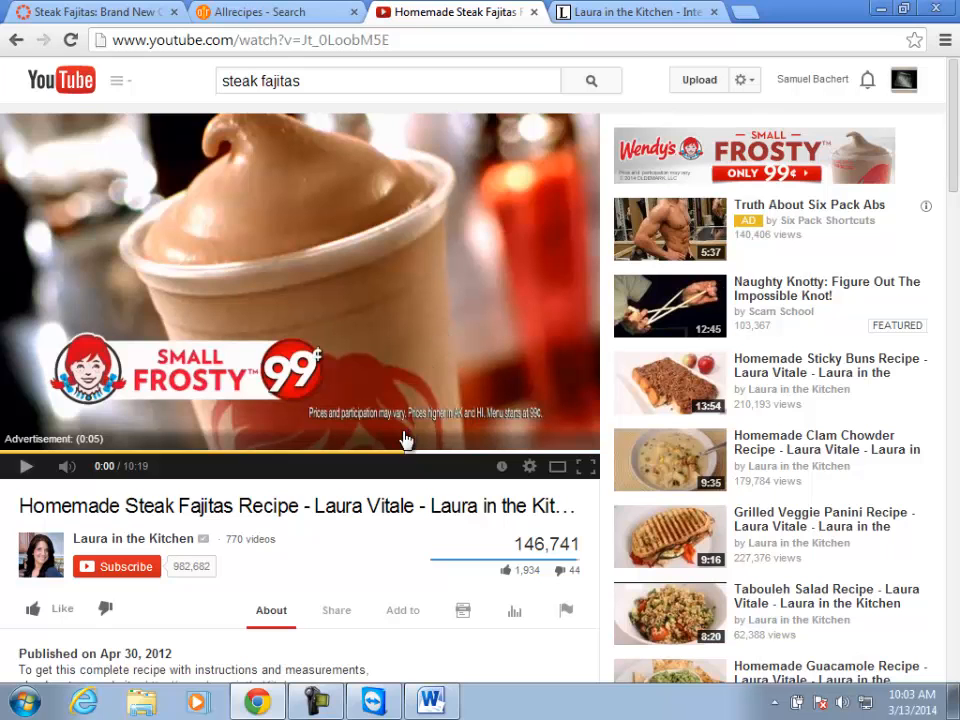
triple_click(332, 40)
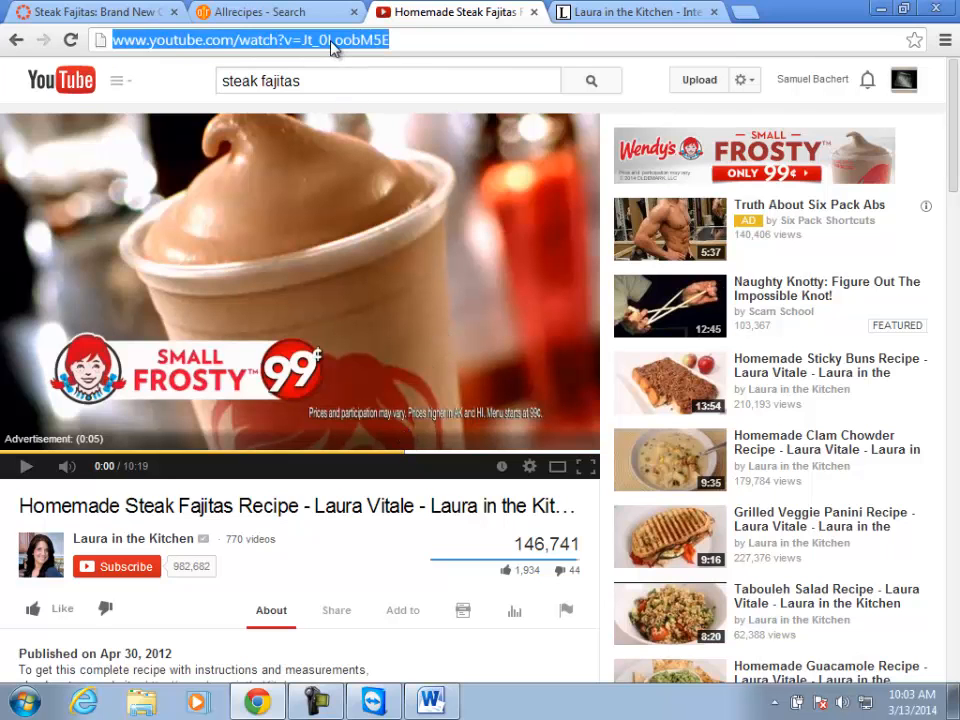
right_click(330, 42)
left_click(362, 106)
left_click(101, 13)
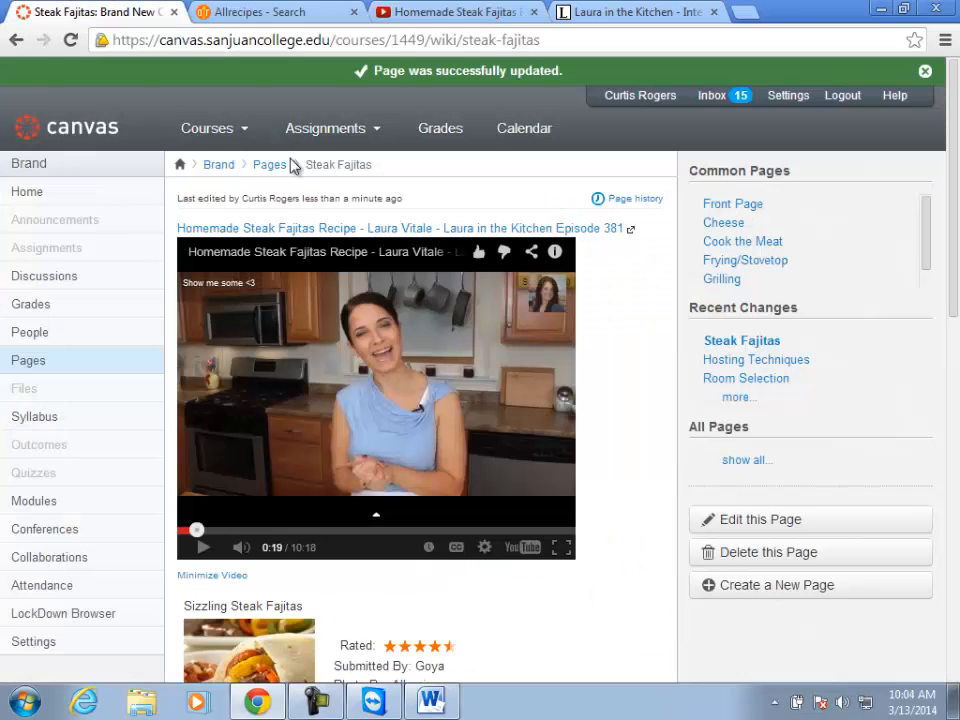
Open the Steak Fajitas page for editing and delete all its existing content, including the embedded video link and the recipe
left_click(738, 524)
left_click_drag(613, 360, 146, 251)
key("Delete")
key("Delete")
key("Left")
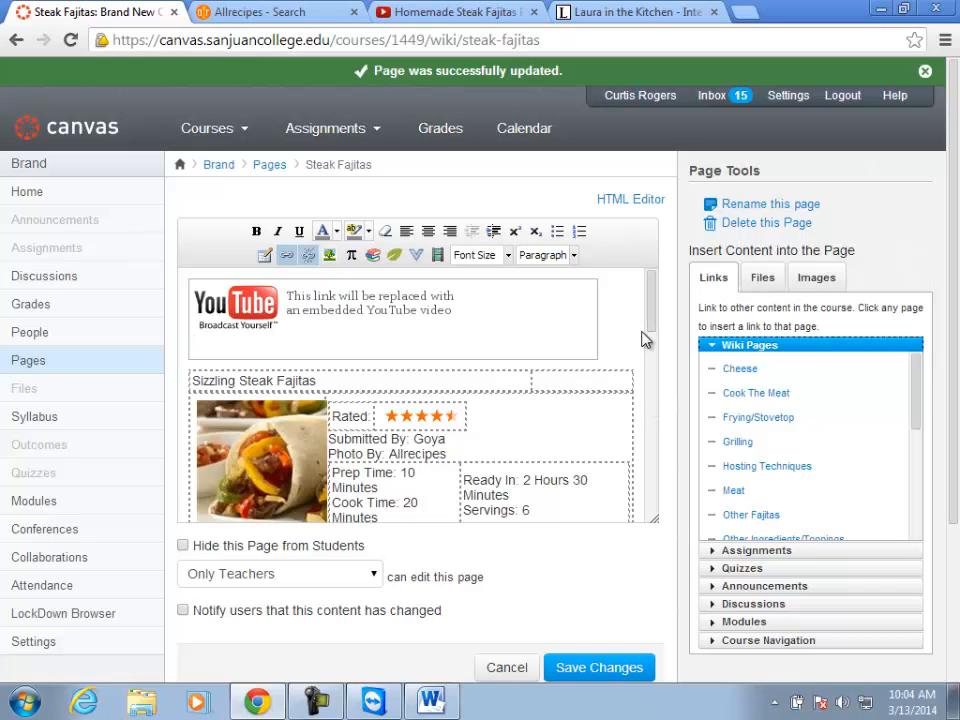
key("ctrl+shift+End")
key("Delete")
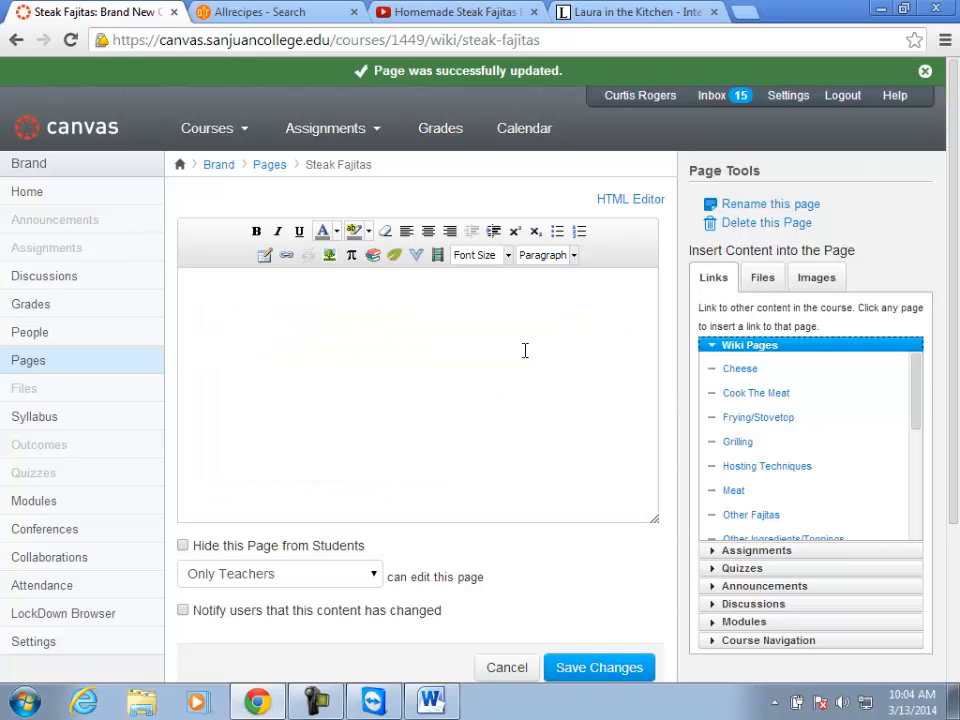
Paste the copied YouTube video address into the empty page body and turn it into an embedded video link
right_click(197, 301)
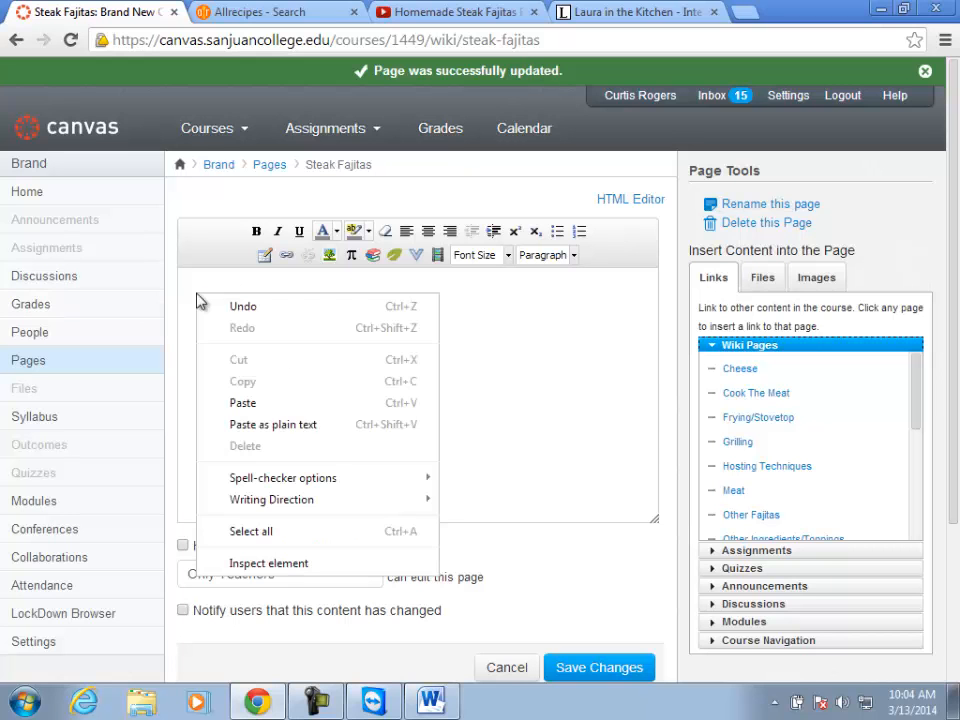
left_click(240, 403)
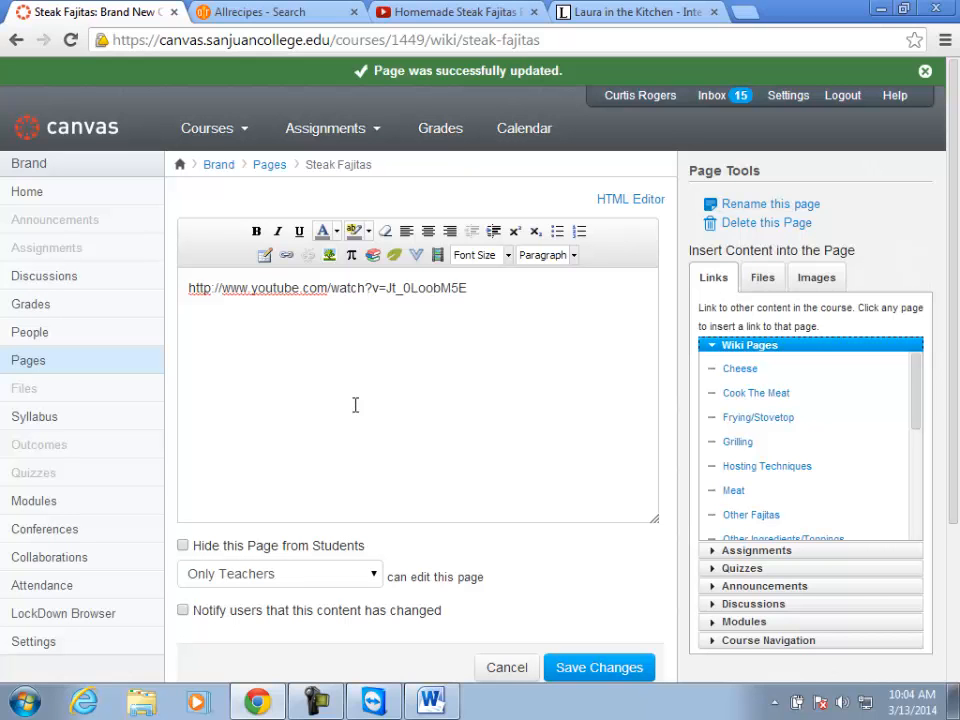
key("Return")
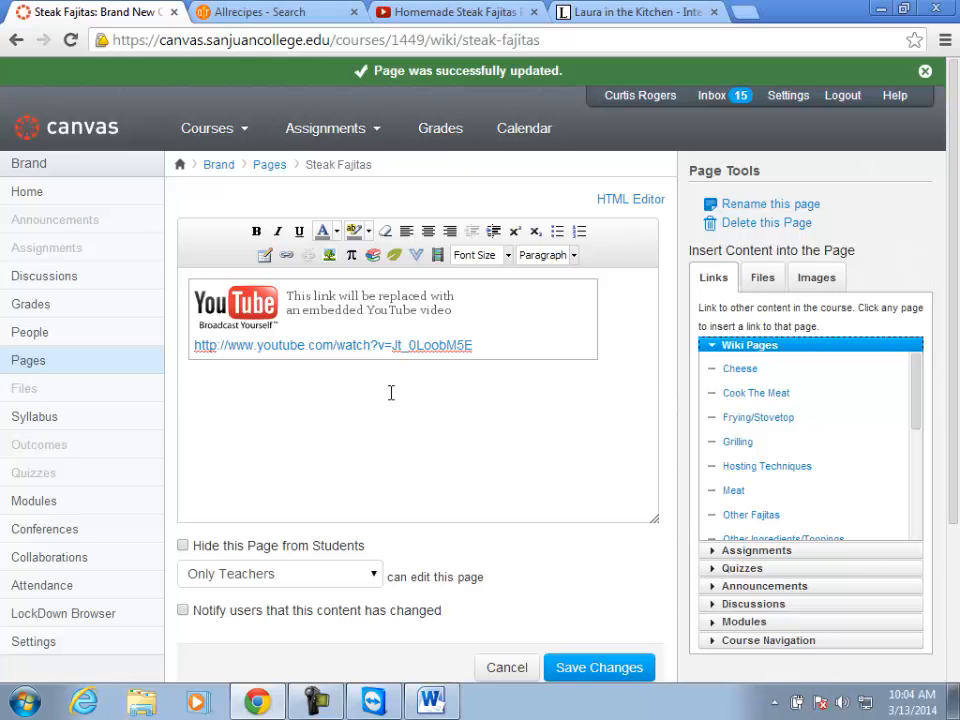
Replace the video link's displayed address with the text "Steak Fajita Recipe" and start a new line below it
left_click_drag(472, 345, 171, 364)
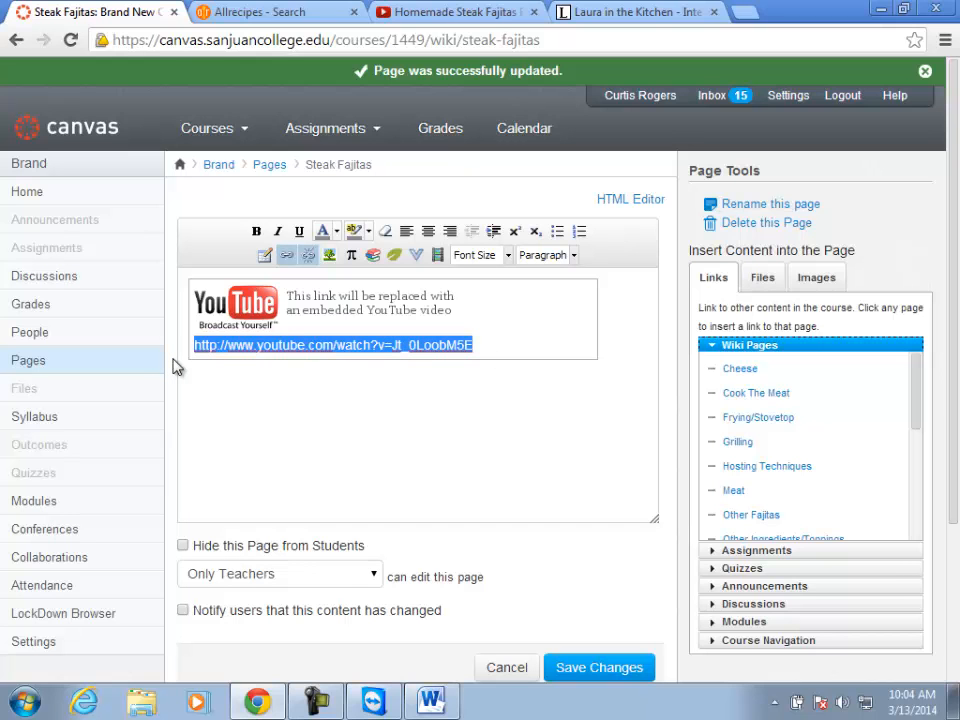
type("Steak")
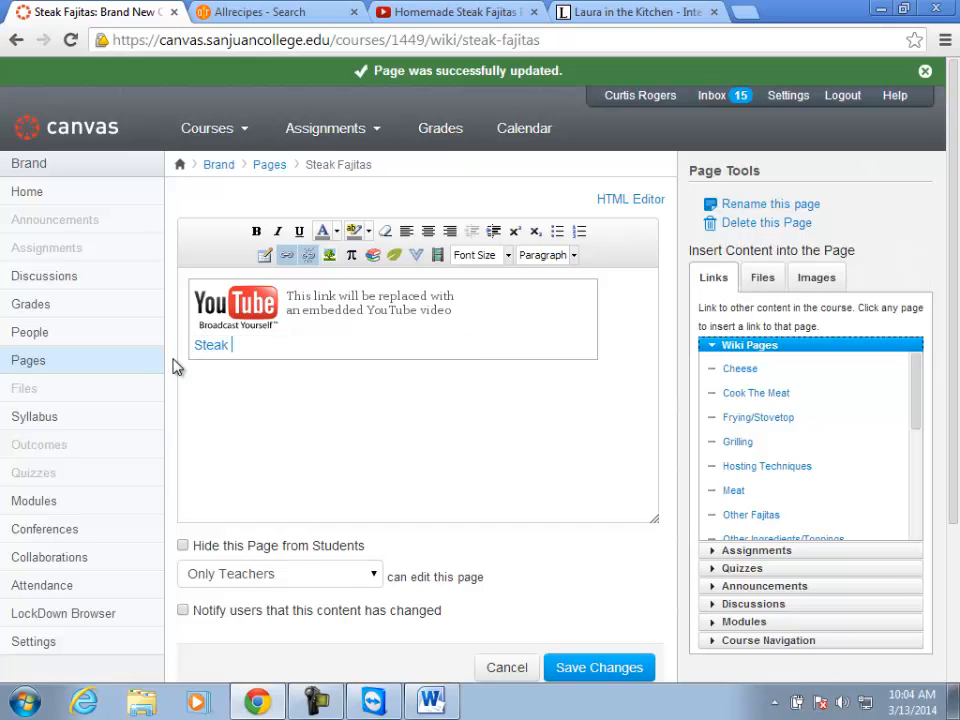
type(" Fajita Recipe")
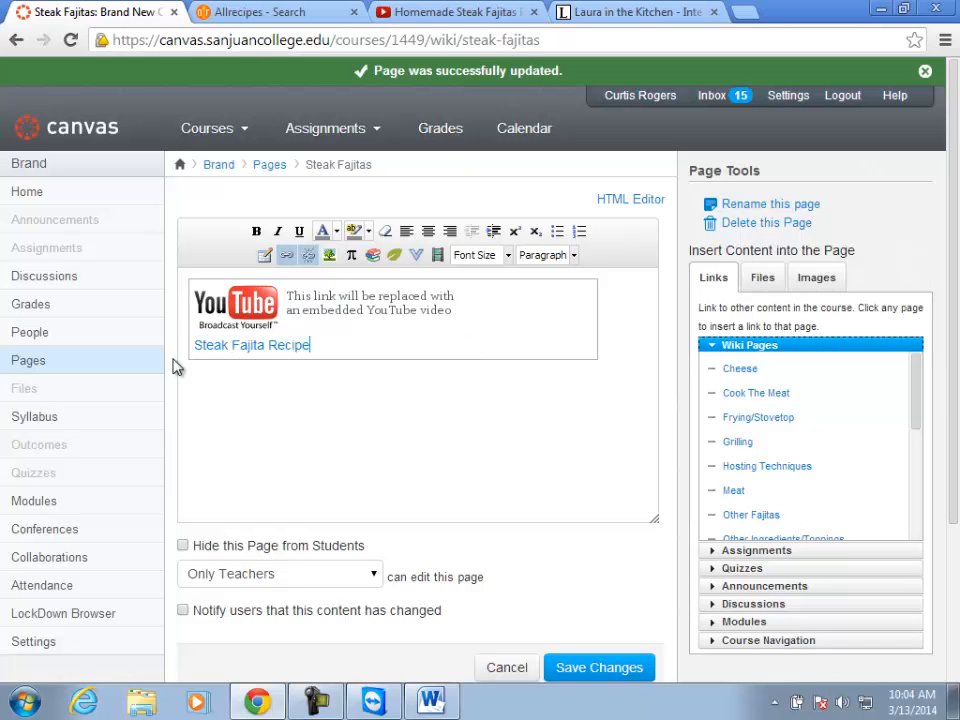
key("Return")
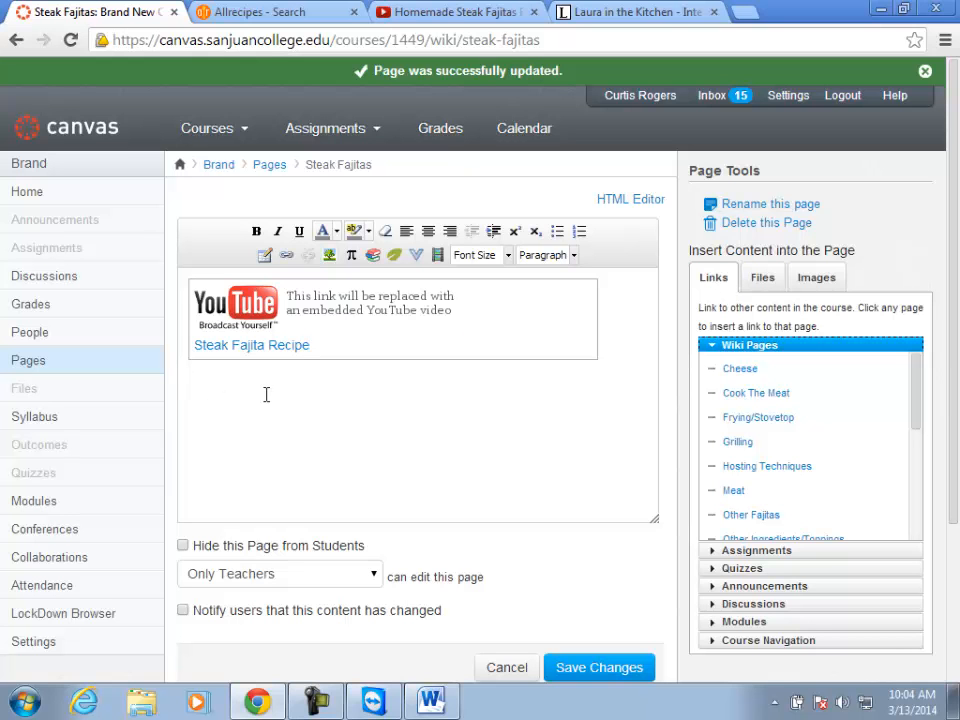
Switch to the open Laura in the Kitchen website and search its recipes for "steak fajitas"
left_click(677, 13)
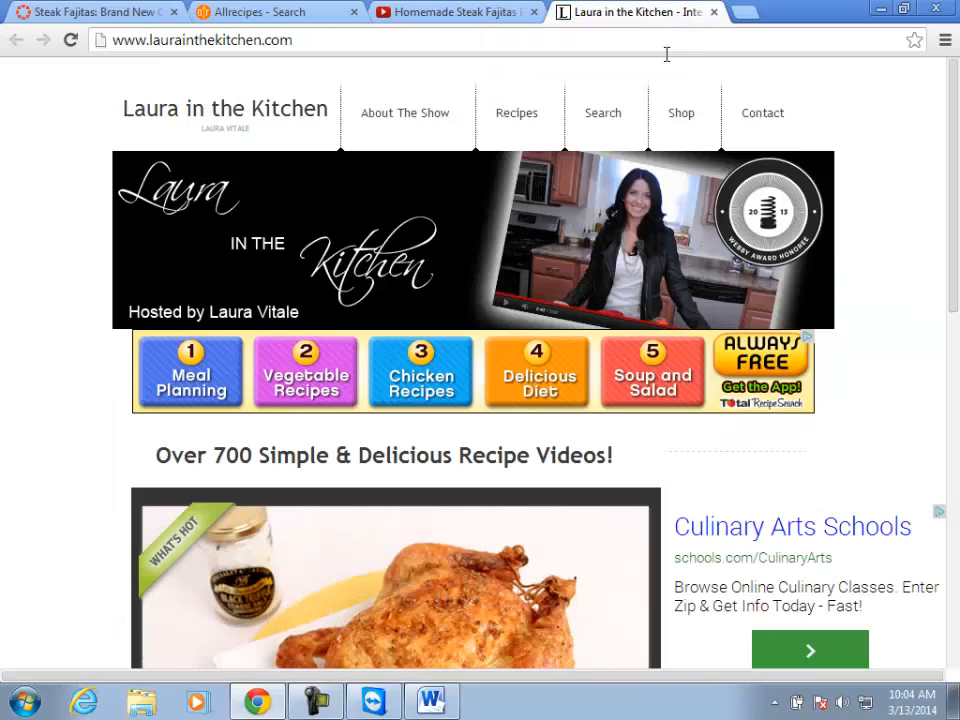
left_click(604, 114)
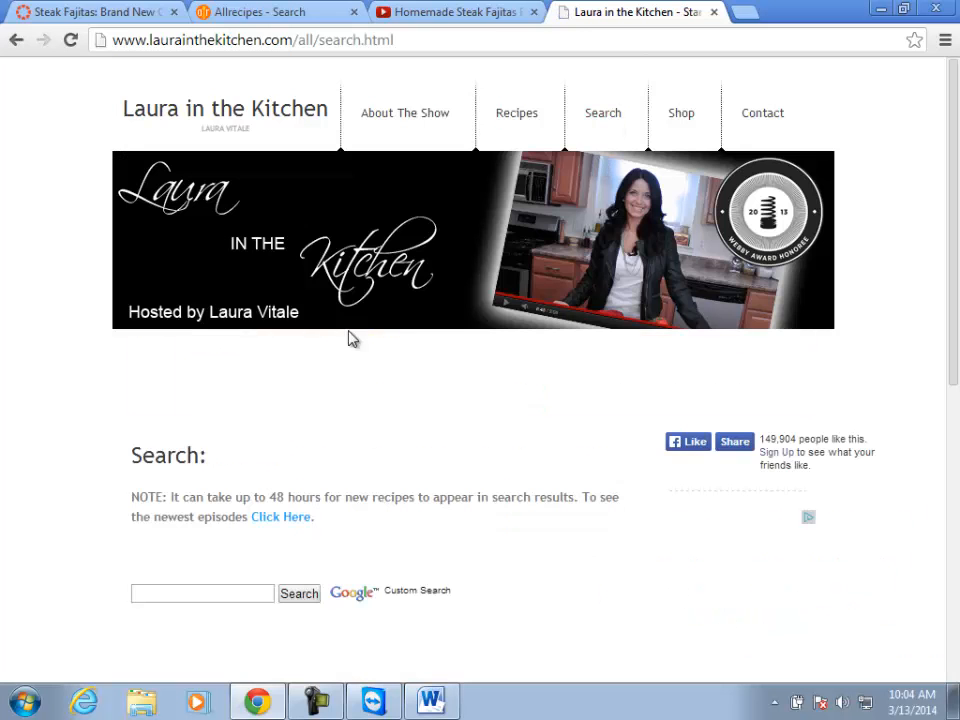
left_click(175, 594)
type("steak fa")
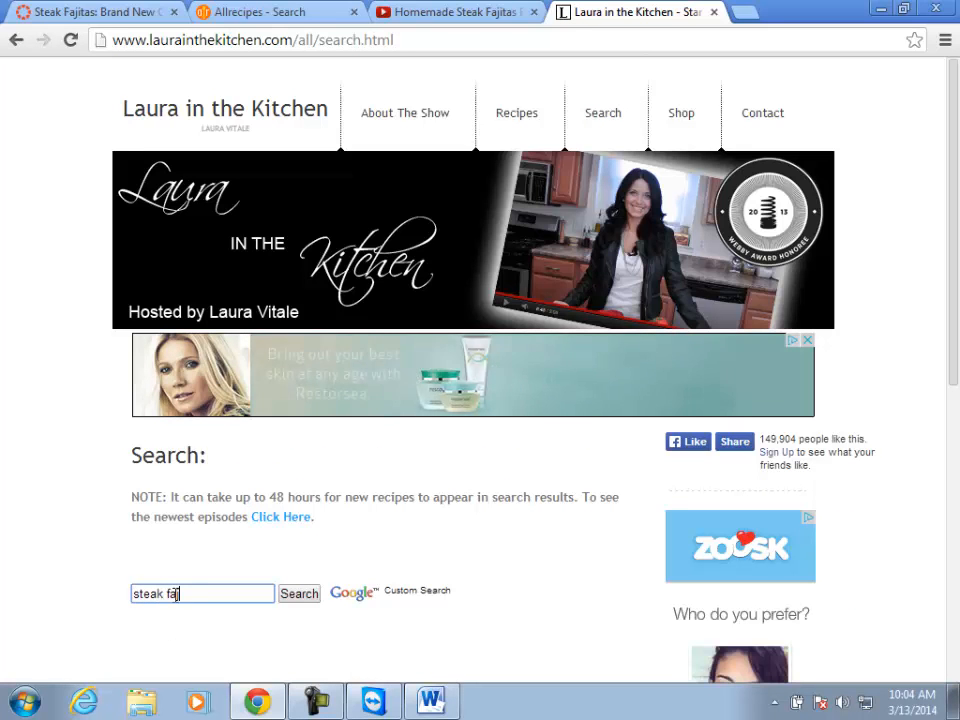
type("jitas")
key("Return")
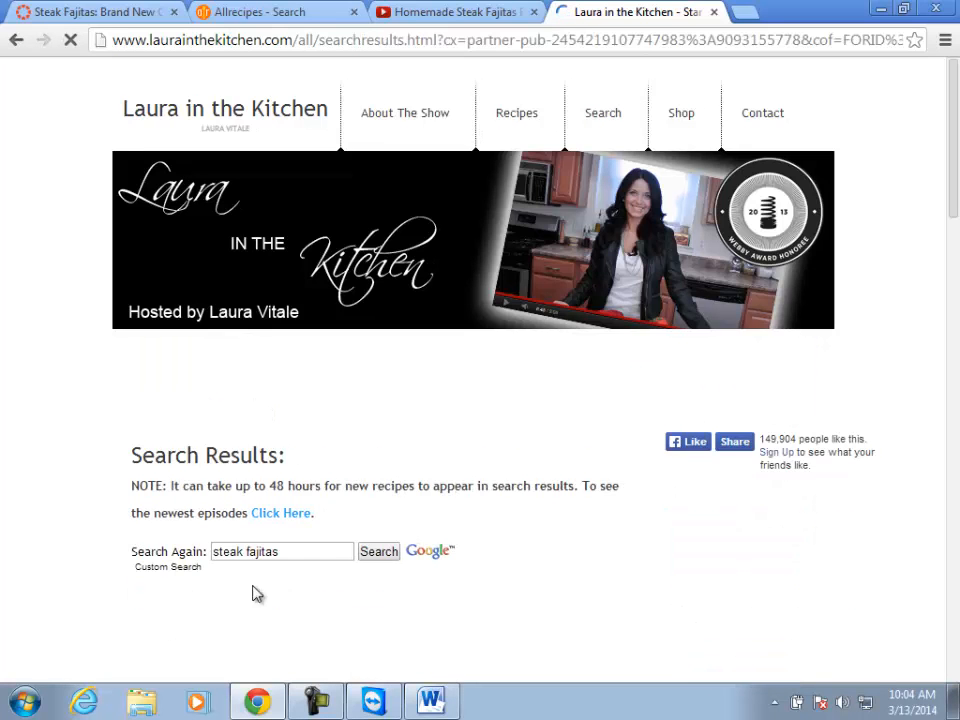
Open the Steak Fajitas recipe from the search results and copy its photo, serving size and full ingredients list
scroll(258, 571, "down", 5)
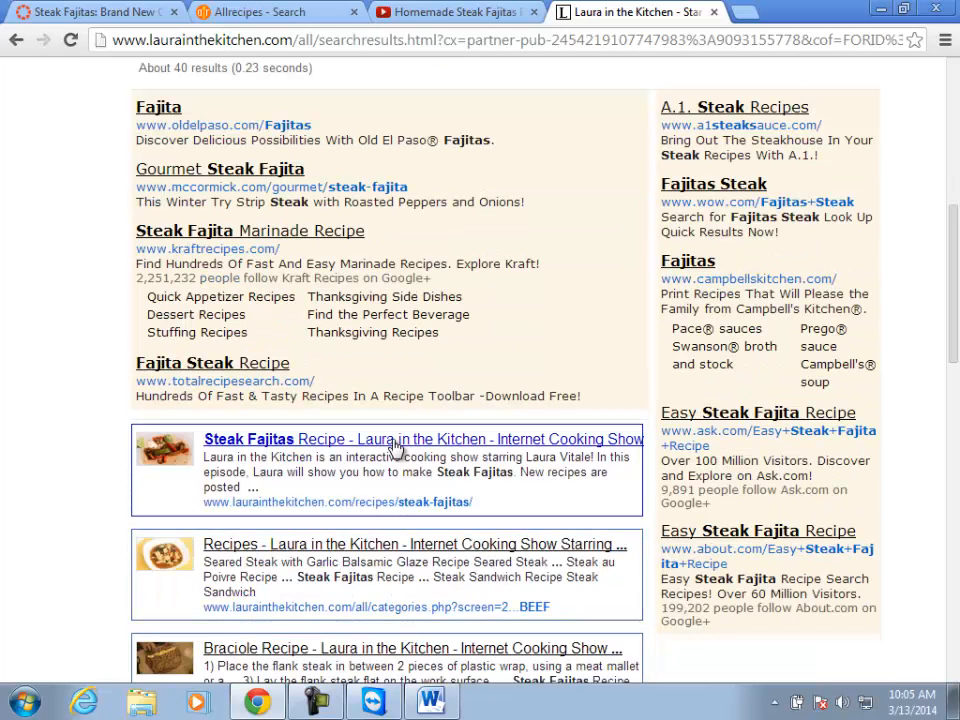
left_click(395, 447)
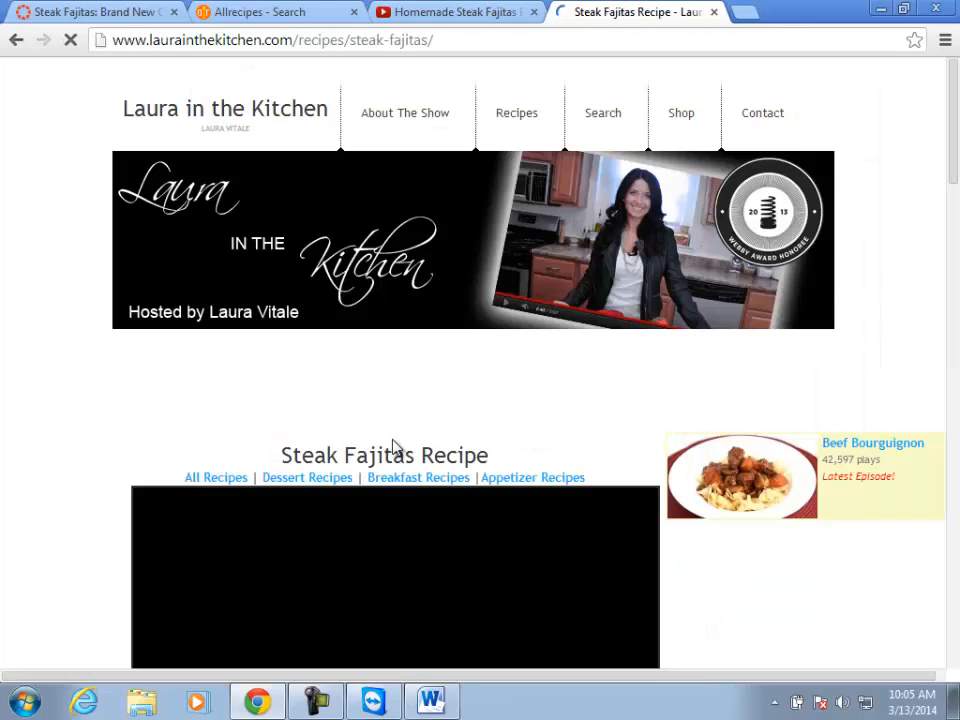
scroll(400, 400, "down", 1)
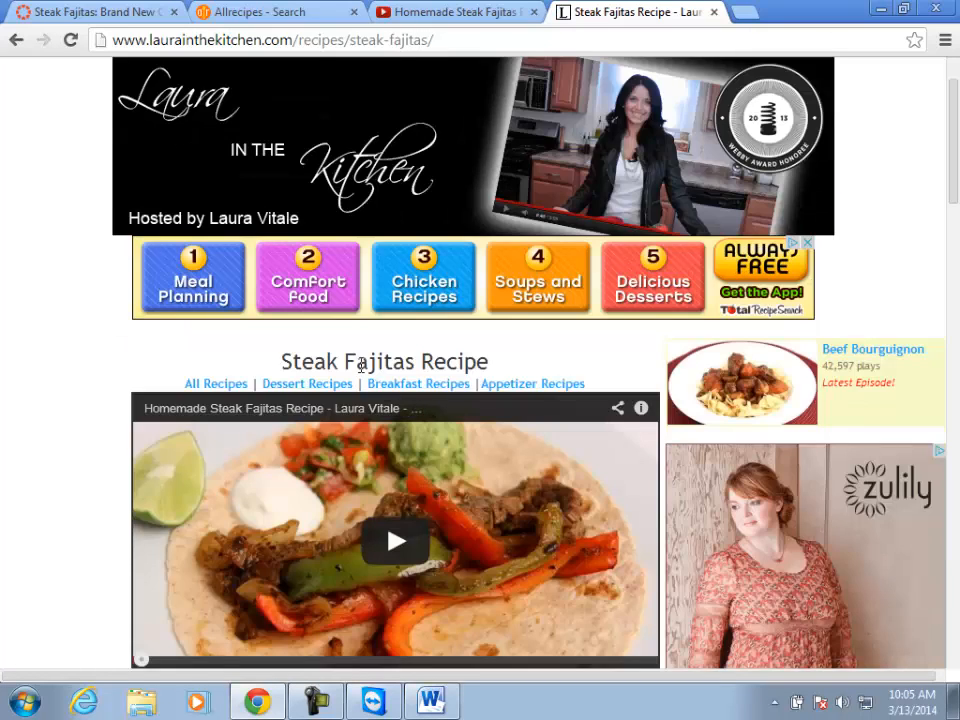
scroll(356, 364, "down", 4)
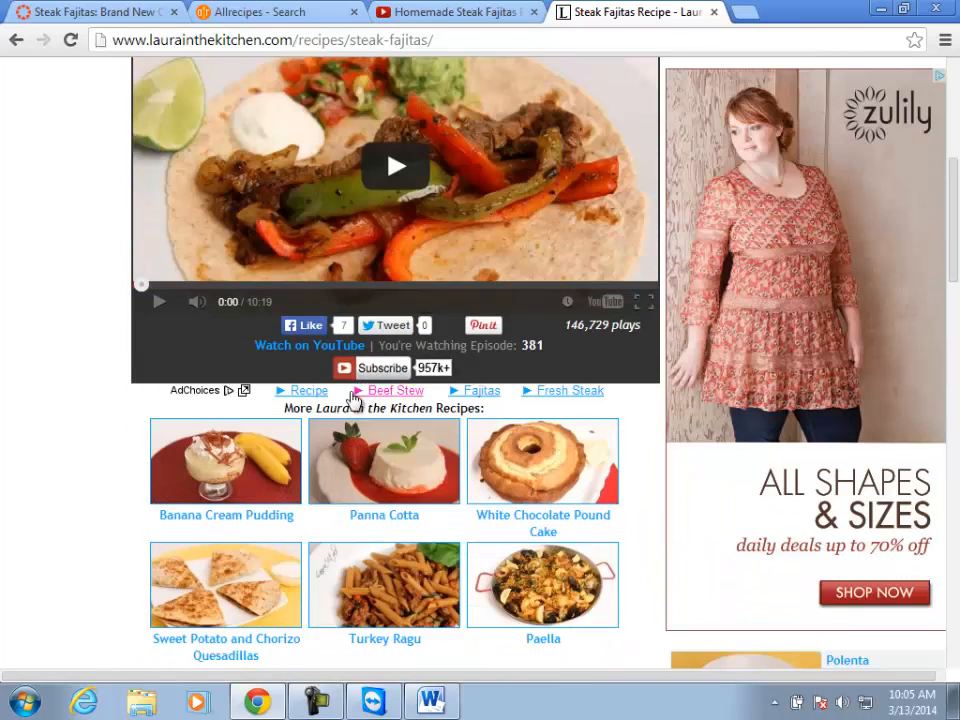
scroll(130, 380, "down", 8)
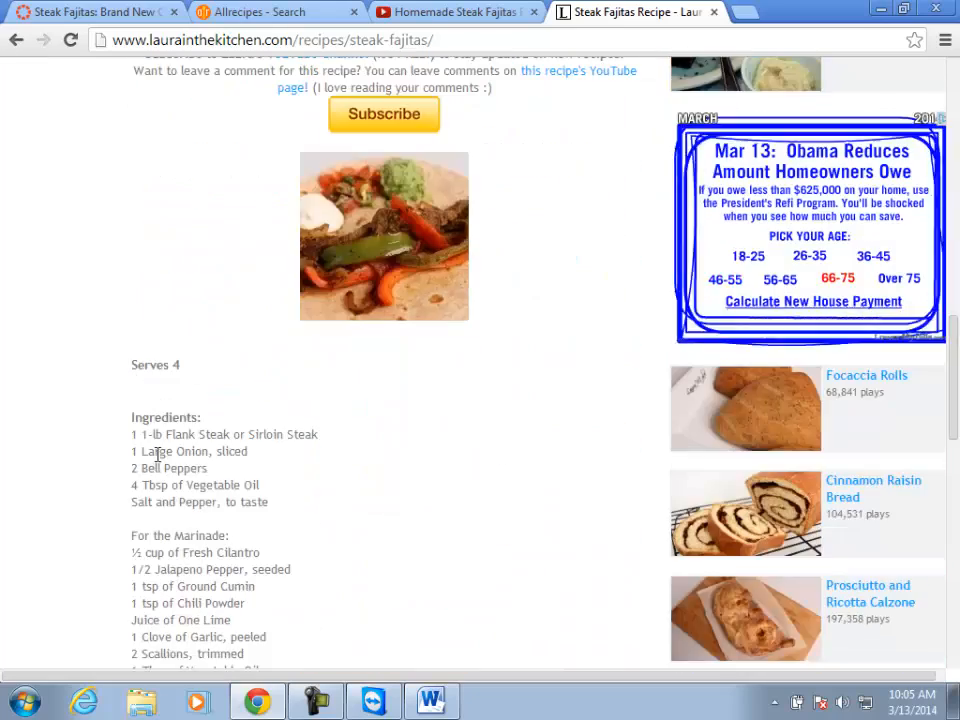
scroll(191, 454, "down", 5)
left_click_drag(200, 545, 120, 135)
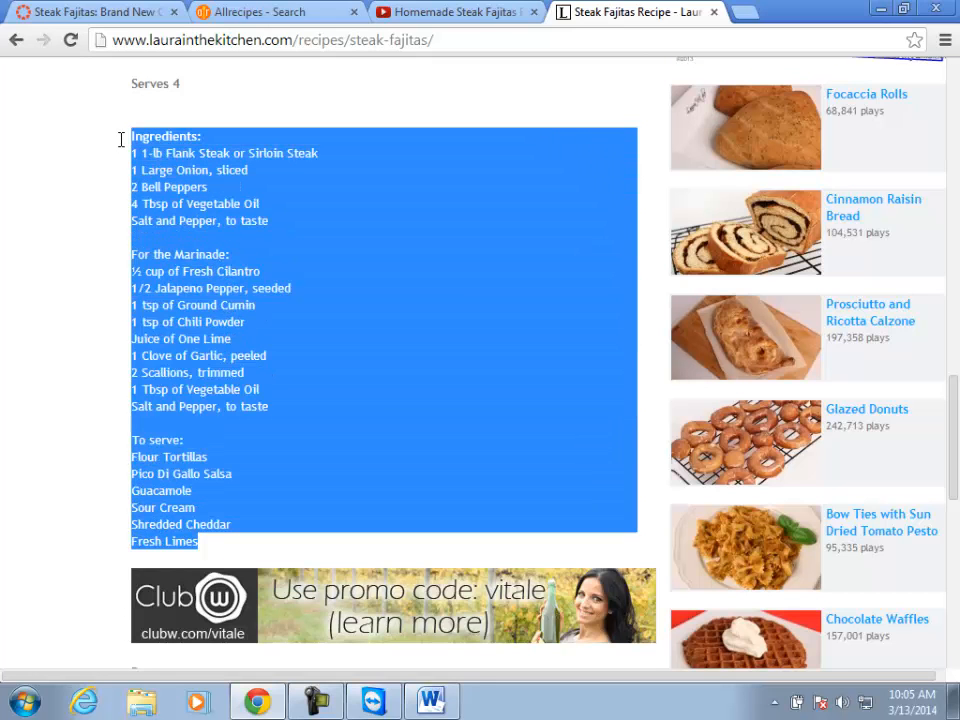
scroll(117, 160, "up", 1)
scroll(115, 160, "up", 3)
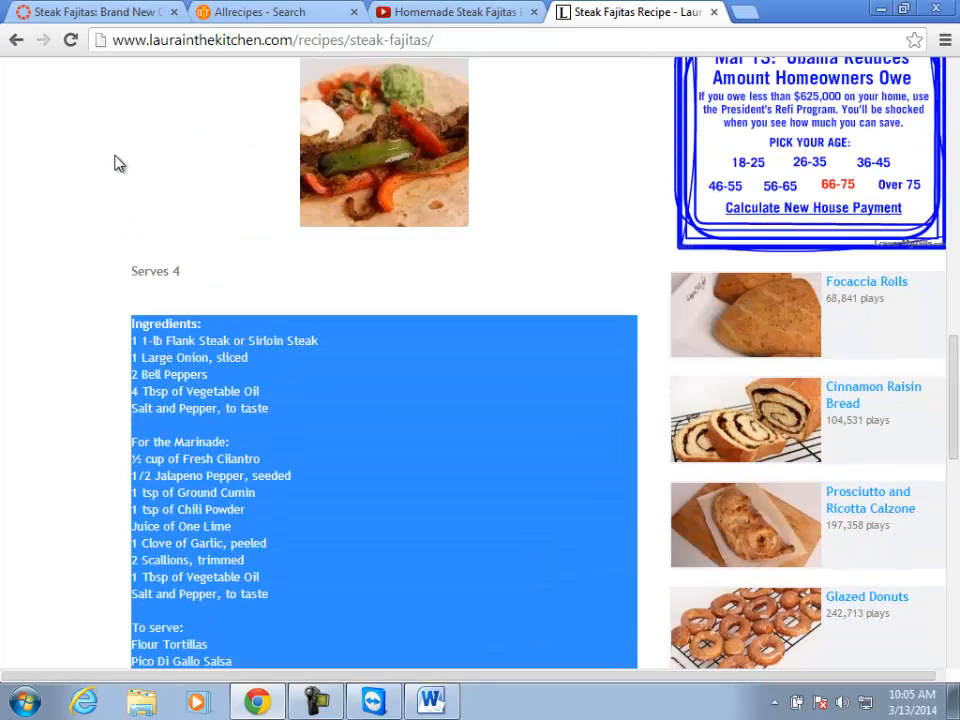
left_click_drag(291, 343, 311, 580)
key("ctrl+c")
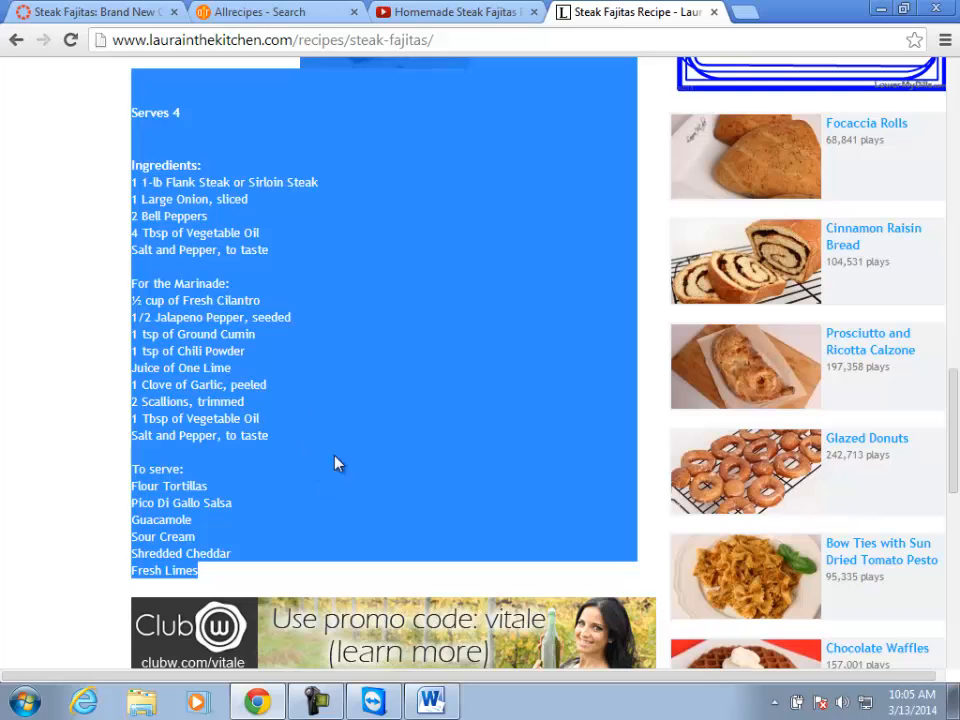
Switch to Word, create a new blank document and paste the copied recipe into it
key("alt+Tab")
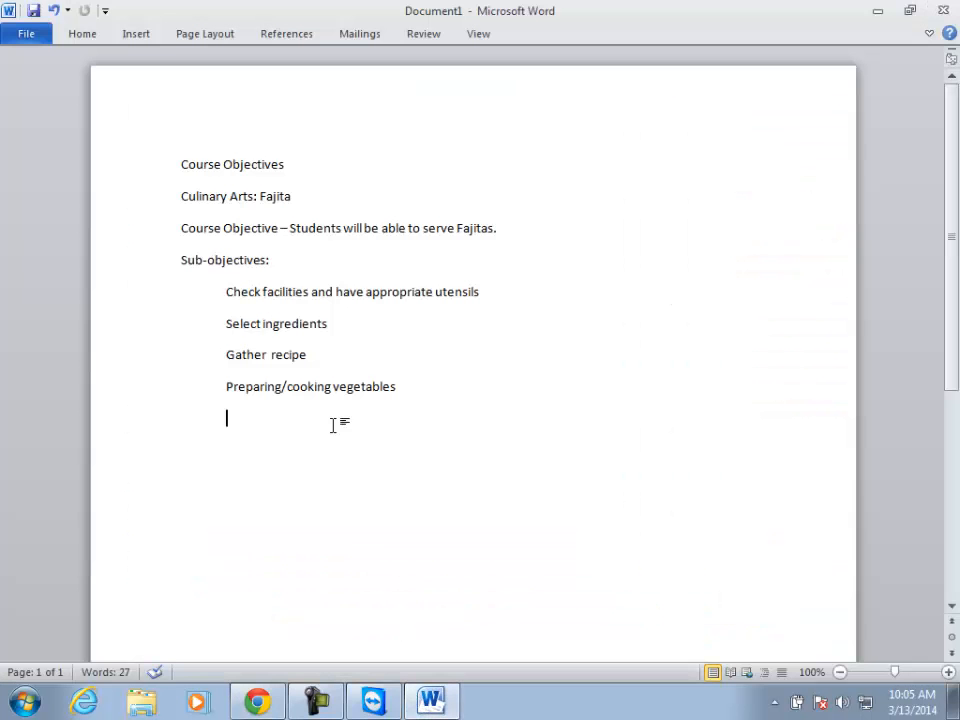
left_click(26, 33)
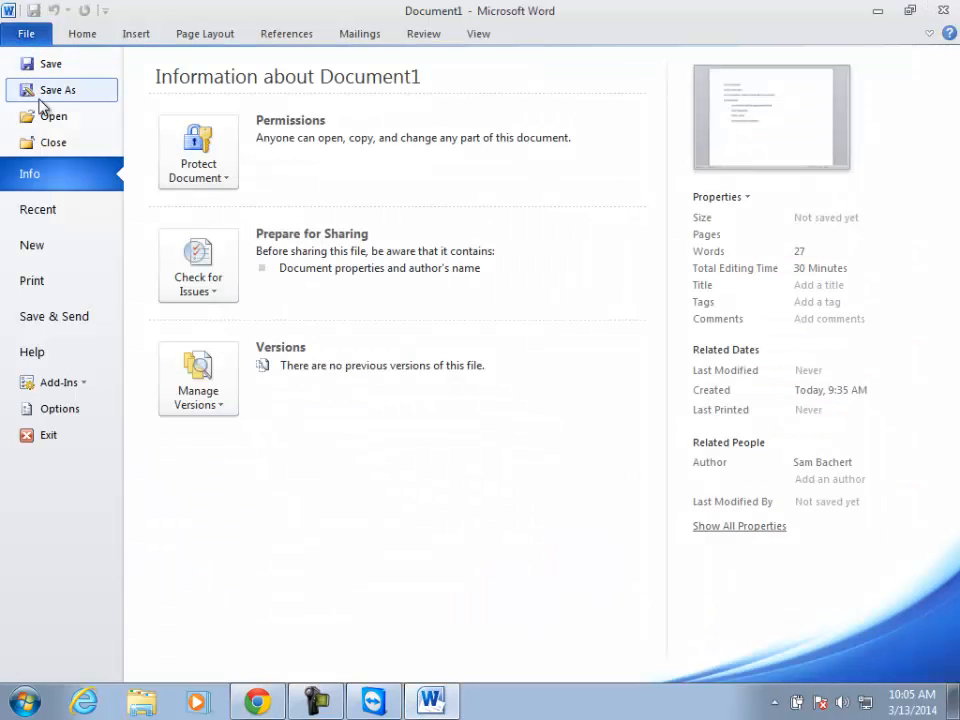
left_click(33, 256)
double_click(186, 120)
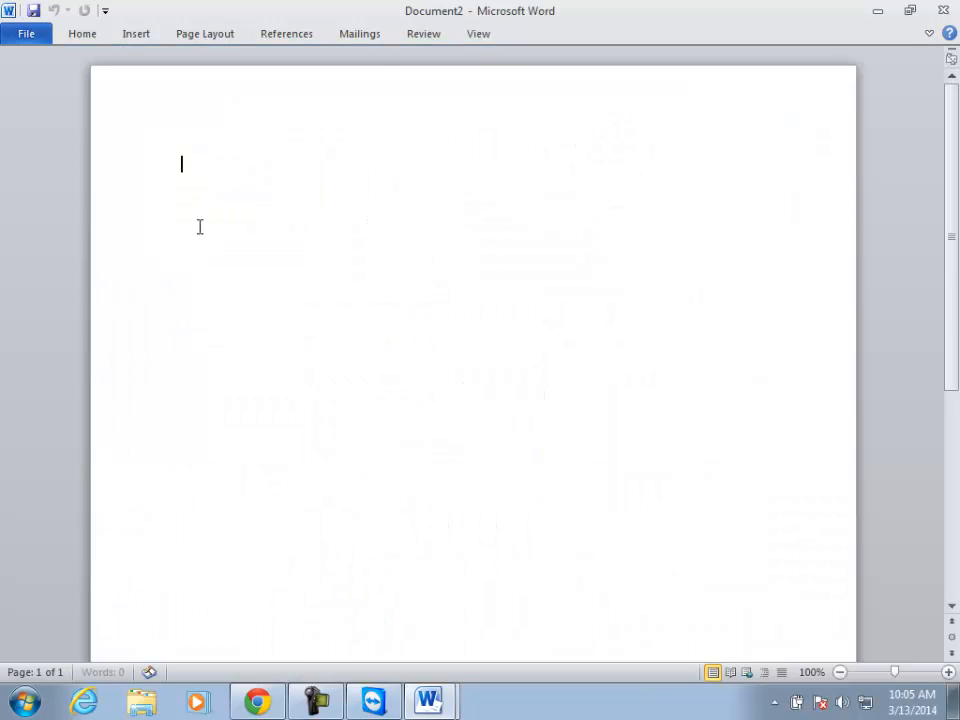
key("ctrl+v")
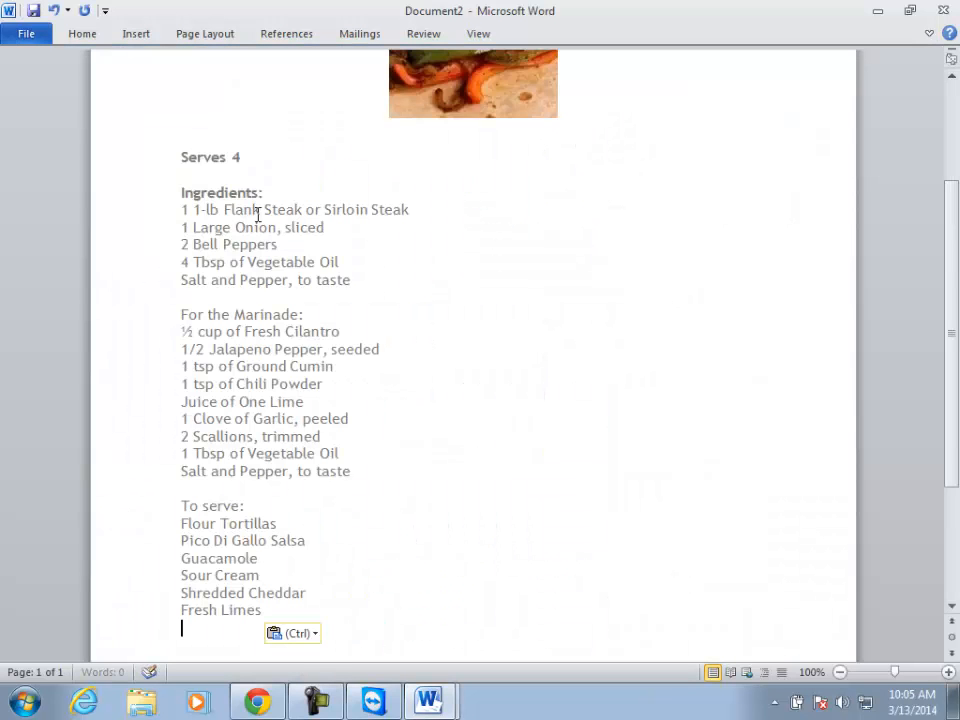
Add the title "Steak Fajitas" on its own line between the photo and the "Serves 4" line
scroll(436, 374, "up", 3)
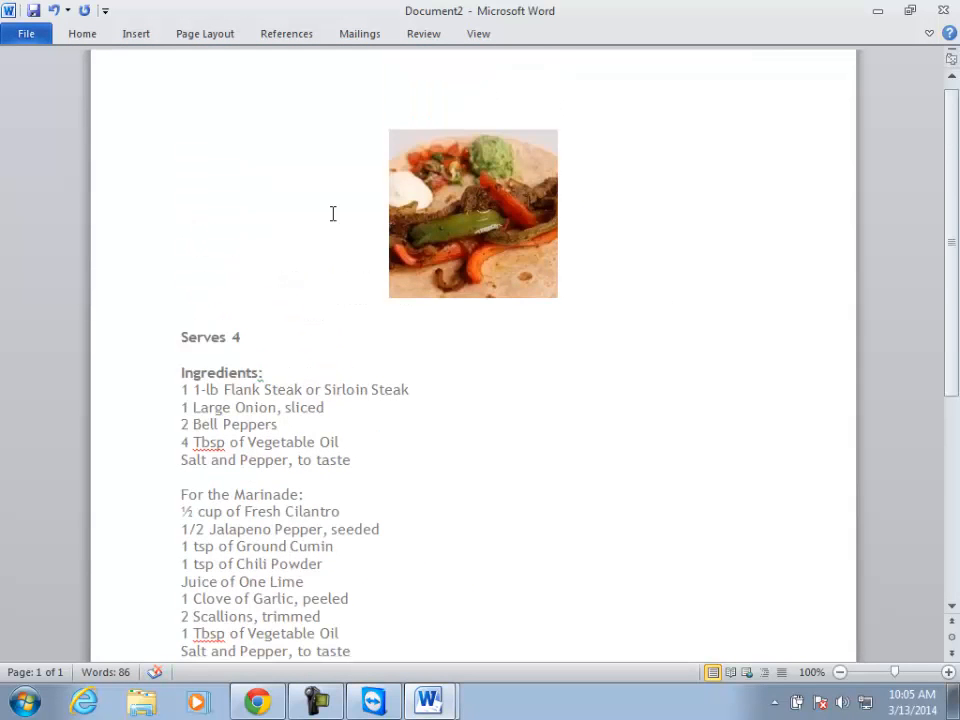
left_click(424, 288)
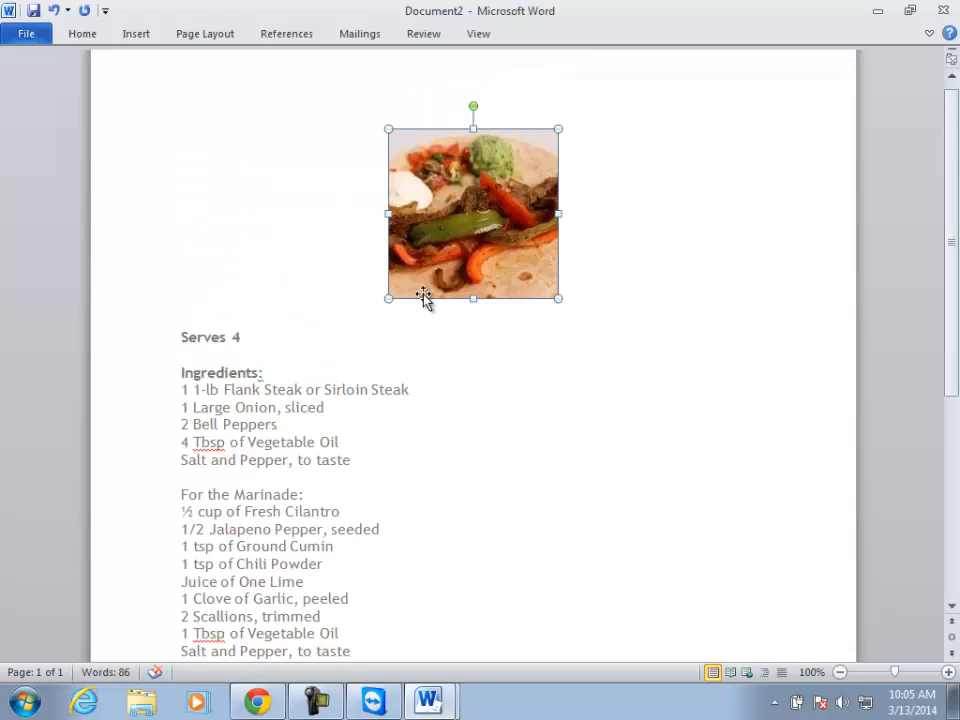
left_click(465, 338)
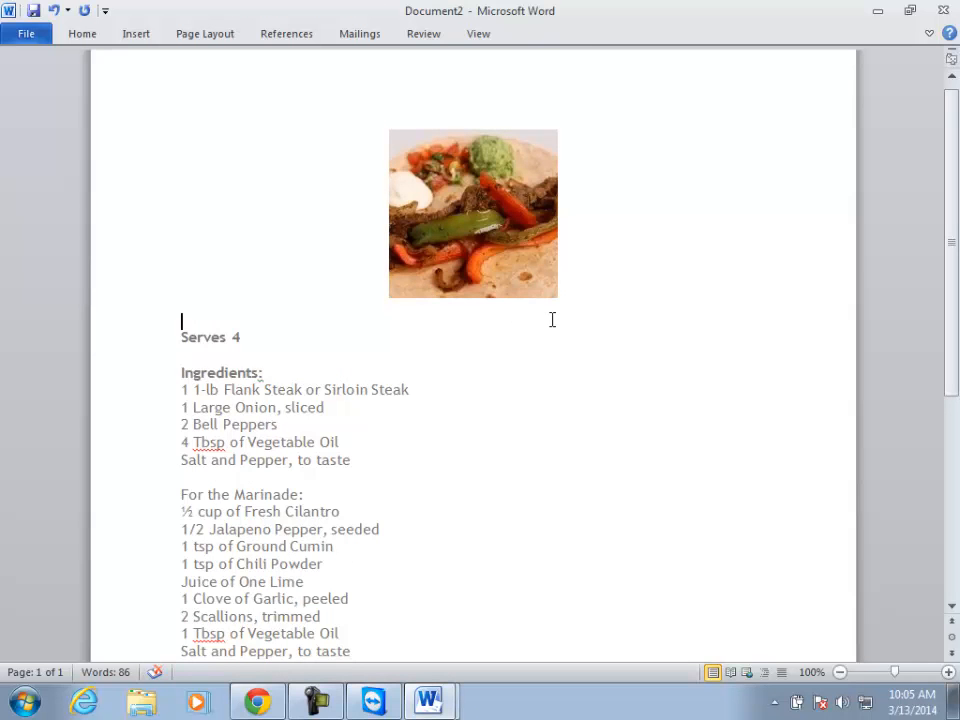
key("Return")
type("Steak Faj")
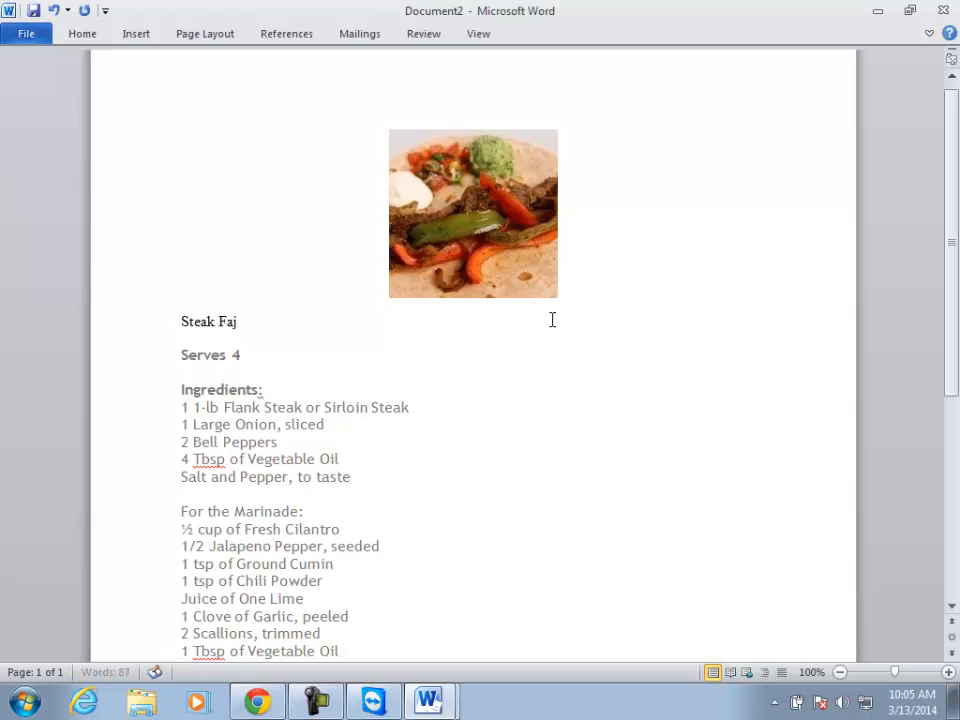
type("itas")
Apply the formatting of the "Serves 4" line to the "Steak Fajitas" title and enlarge the title by two font-size increments
left_click_drag(244, 355, 201, 357)
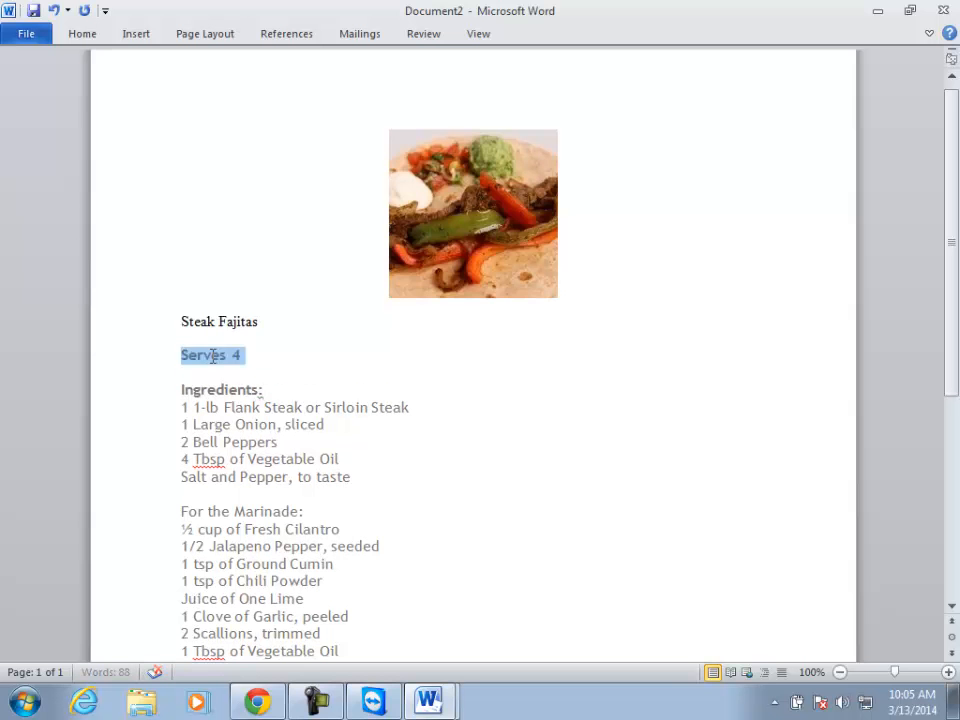
left_click(929, 33)
left_click(58, 102)
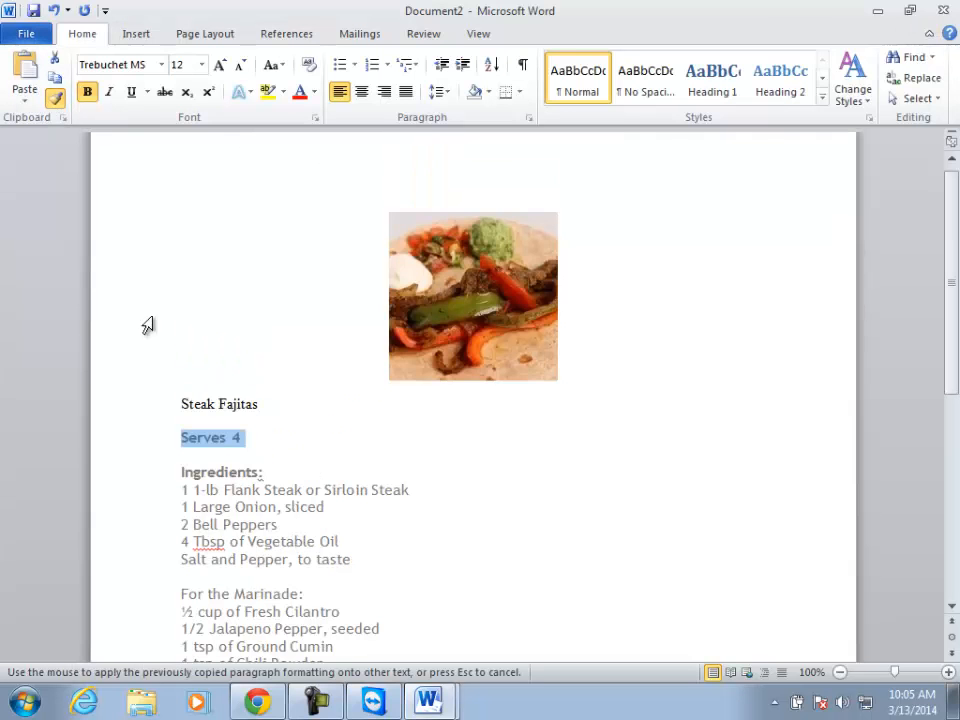
mouse_move(177, 401)
left_mouse_down()
mouse_move(283, 422)
mouse_move(180, 405)
left_mouse_up()
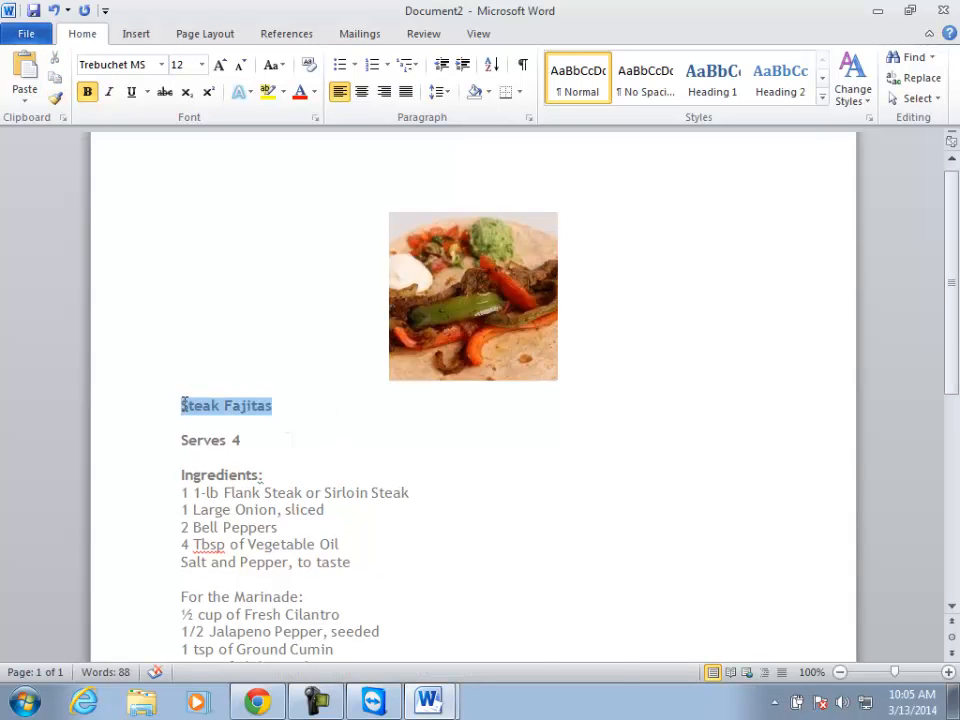
left_click(219, 64)
left_click(219, 64)
left_click(347, 430)
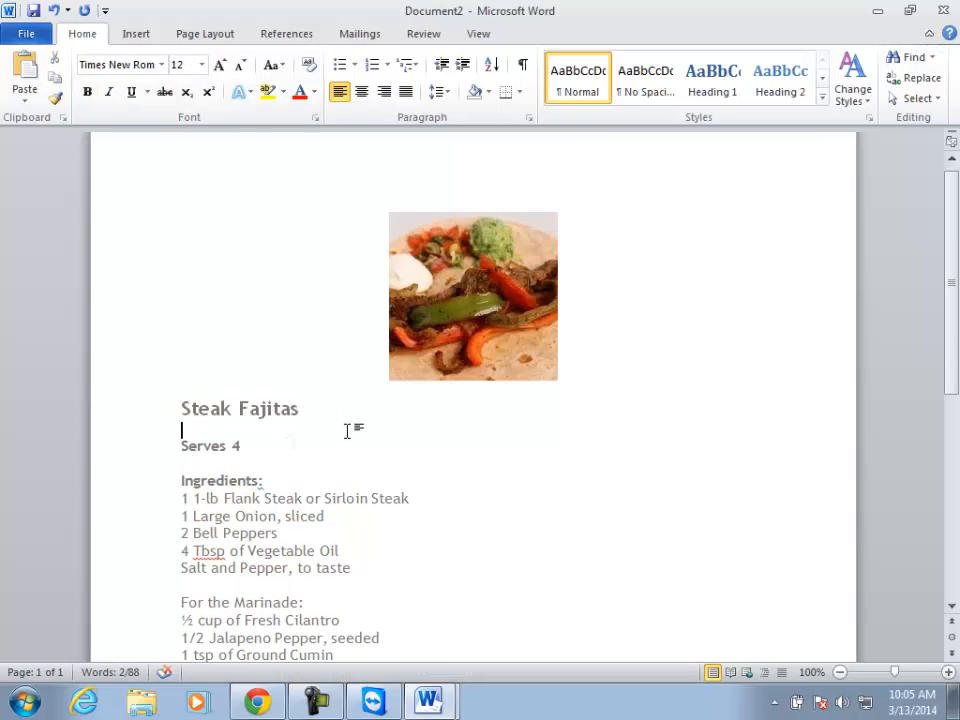
Save the document as SteakFajitasRecipe in the PizzaClass folder on the Desktop, and close it
key("ctrl+s")
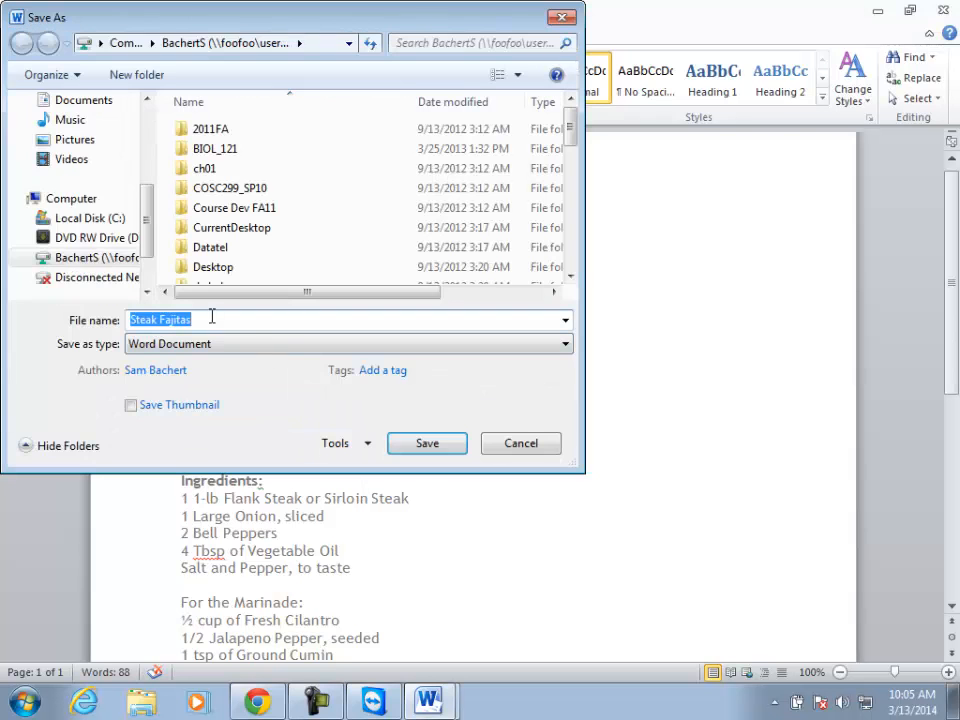
left_click_drag(147, 226, 133, 133)
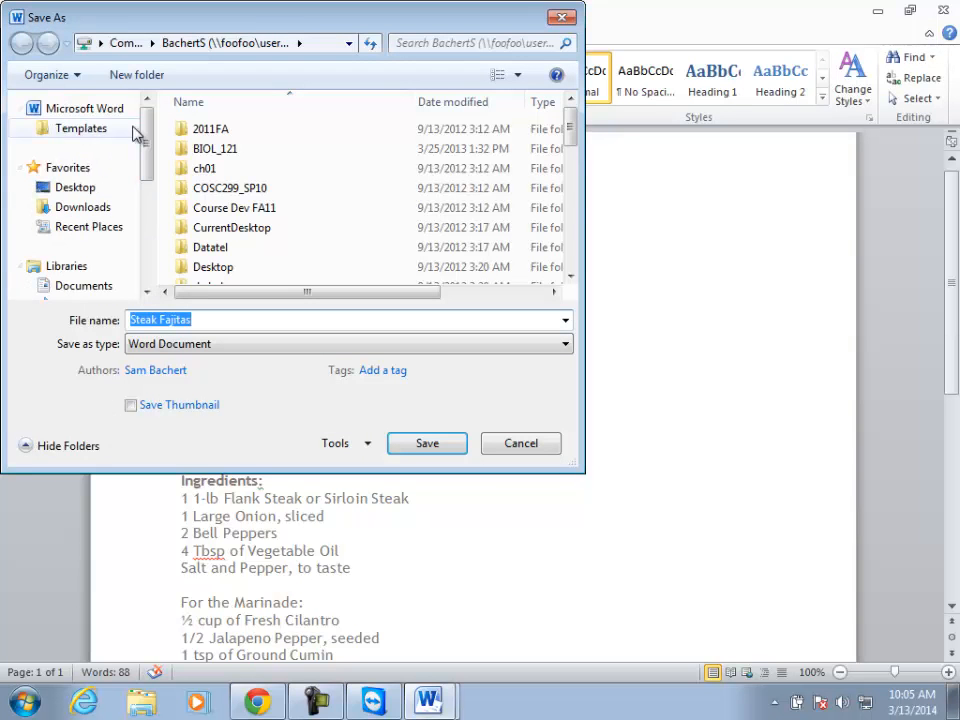
left_click(66, 189)
left_click(246, 279)
scroll(270, 260, "down", 3)
double_click(246, 279)
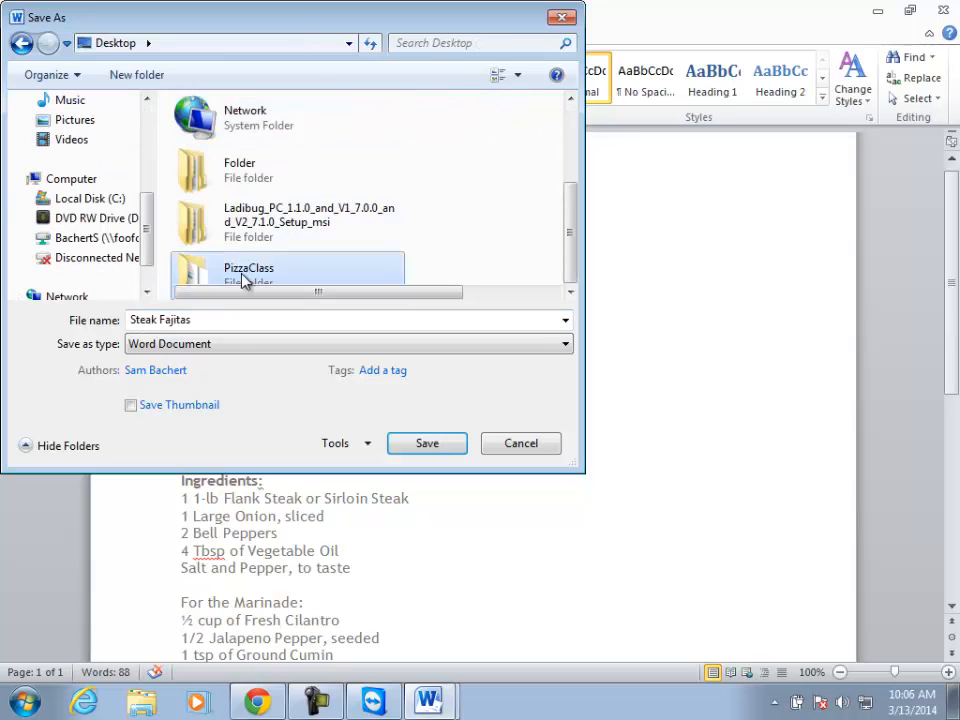
left_click(168, 322)
key("End")
key("BackSpace")
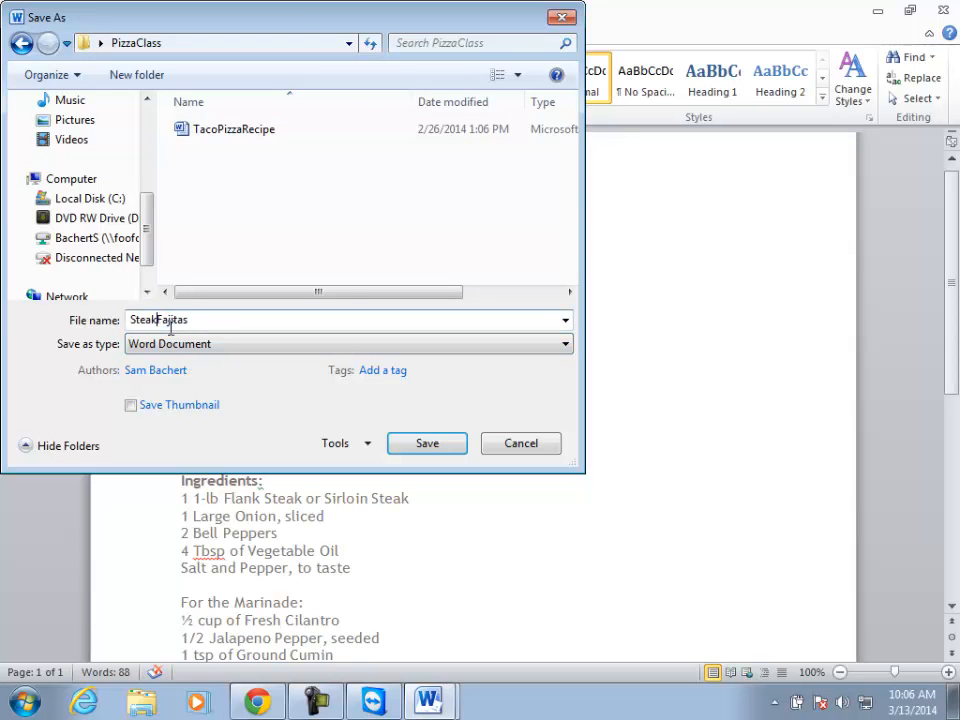
type("Recipe")
left_click(431, 445)
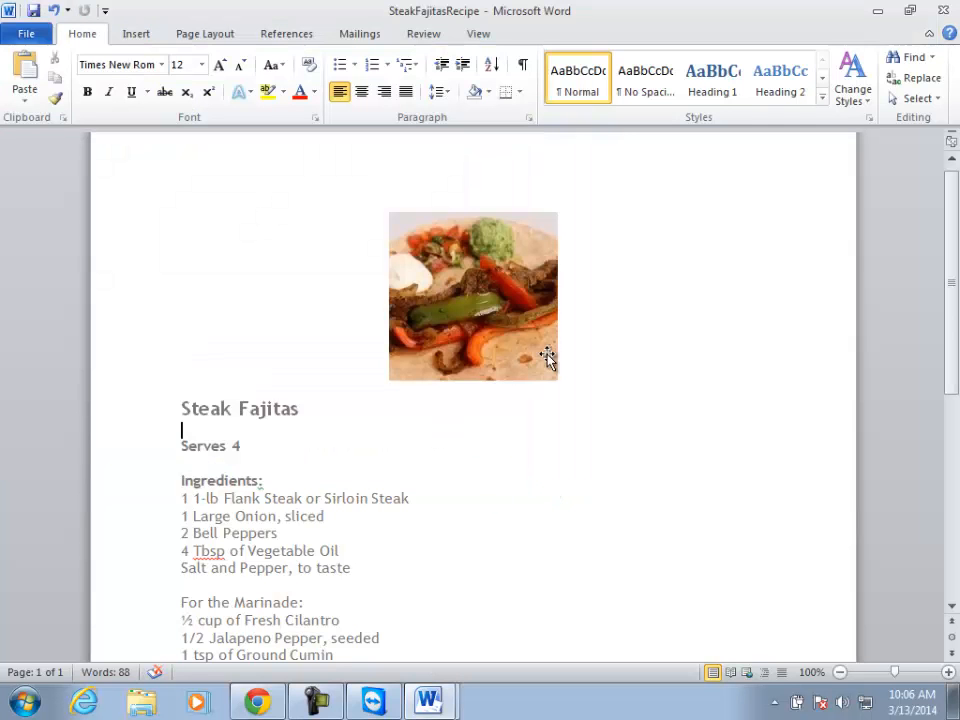
left_click(948, 12)
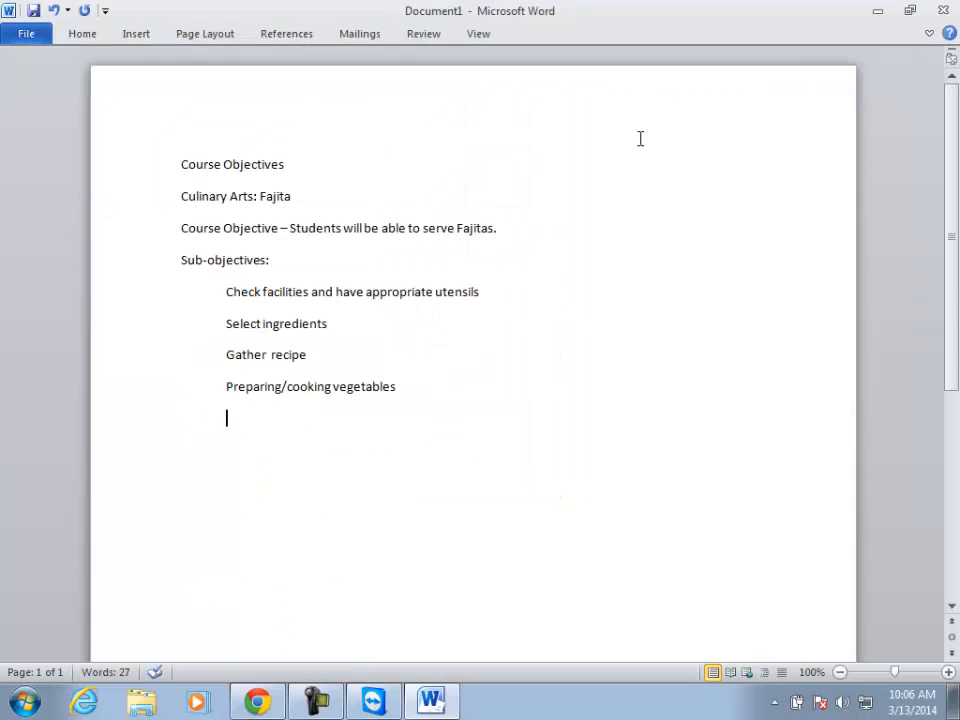
key("alt+Tab")
key("alt+Tab")
key("alt+Tab")
left_click(481, 350)
type("m")
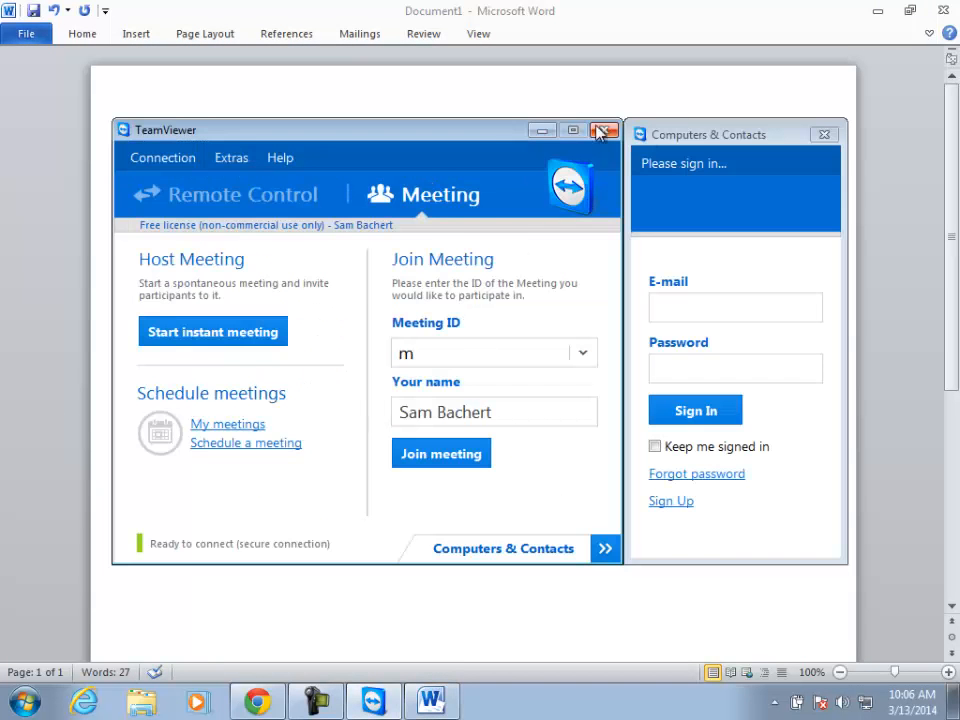
left_click(541, 130)
Switch to Chrome and close the Laura in the Kitchen recipe tab
key("alt+Tab")
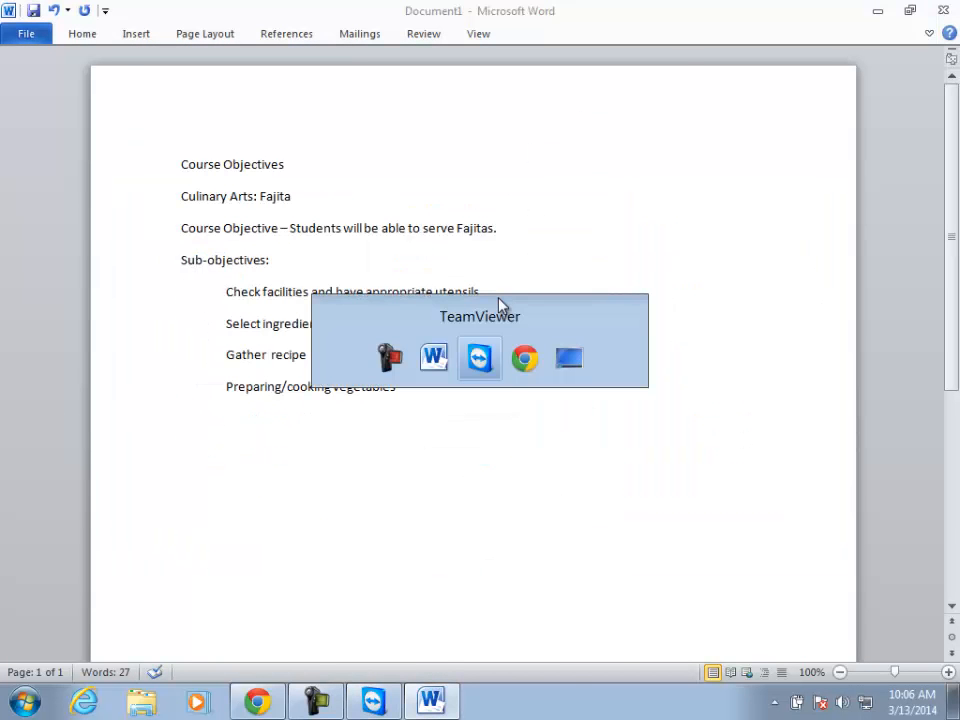
key("alt+Tab")
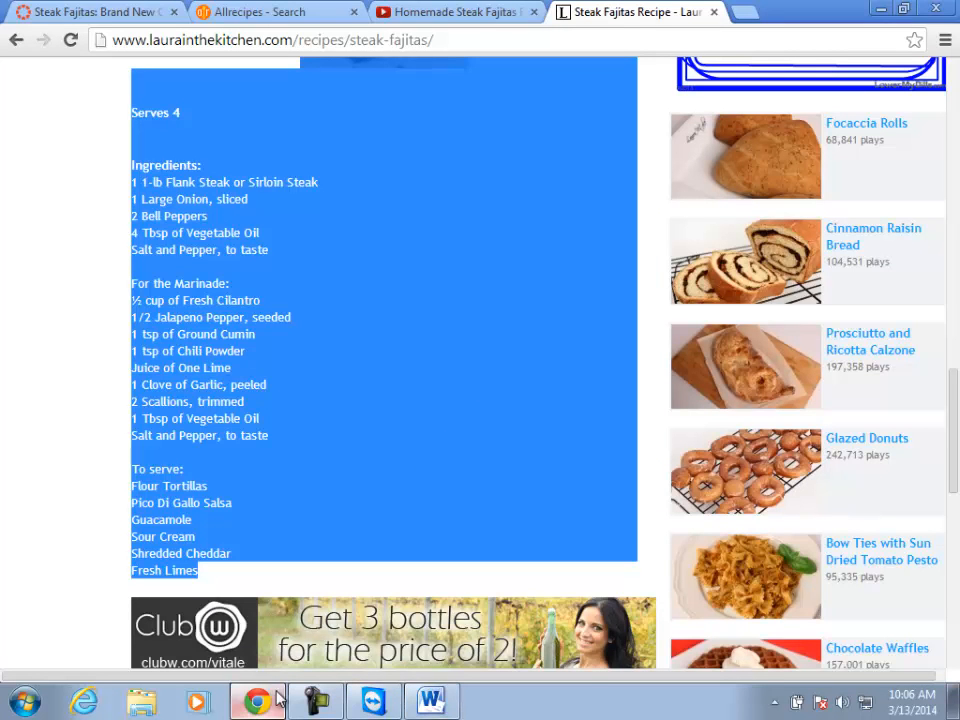
left_click(716, 12)
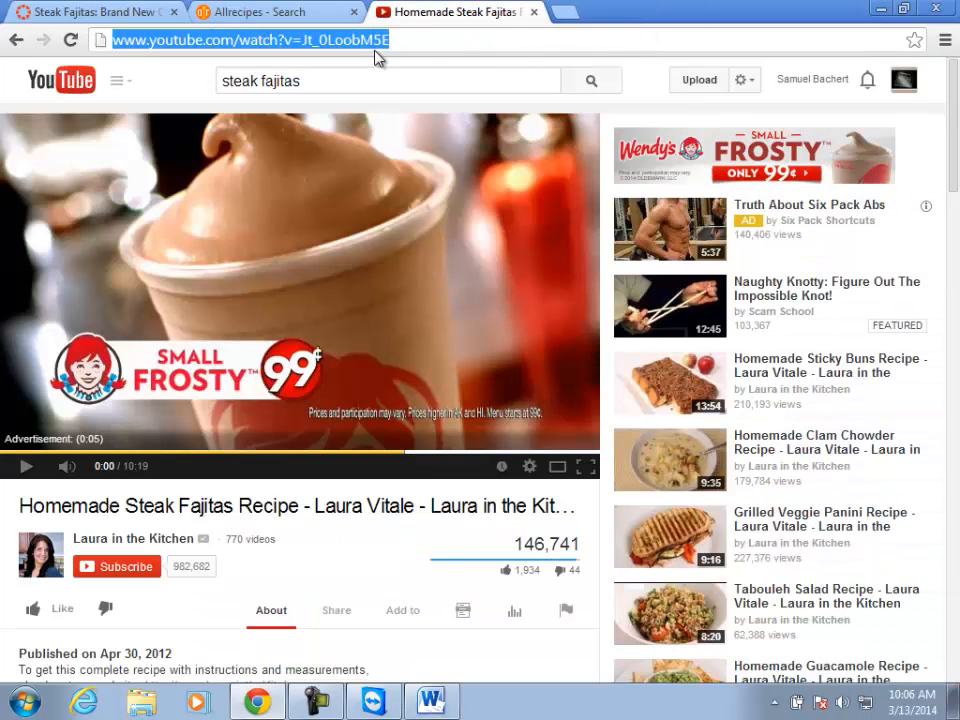
In the Canvas Steak Fajitas page, add the line "Written Recipe" below the embedded YouTube link
left_click(103, 14)
left_click(236, 396)
type("Steak Fajita Recipe")
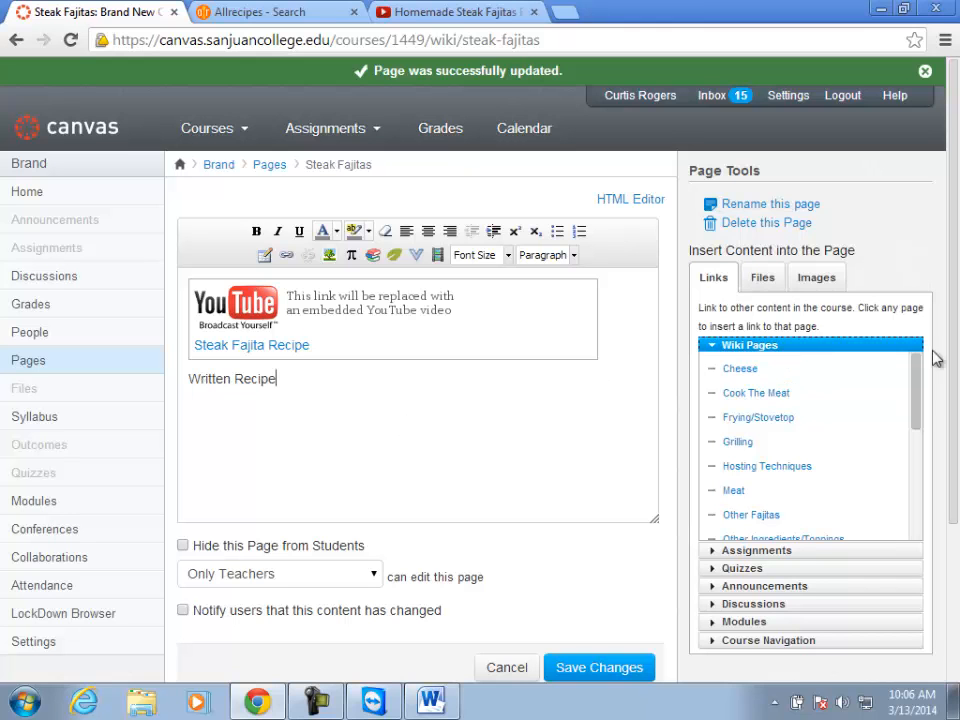
Upload SteakFajitasRecipe from the PizzaClass folder to the course files and link the "Written Recipe" text to it
left_click_drag(277, 378, 192, 378)
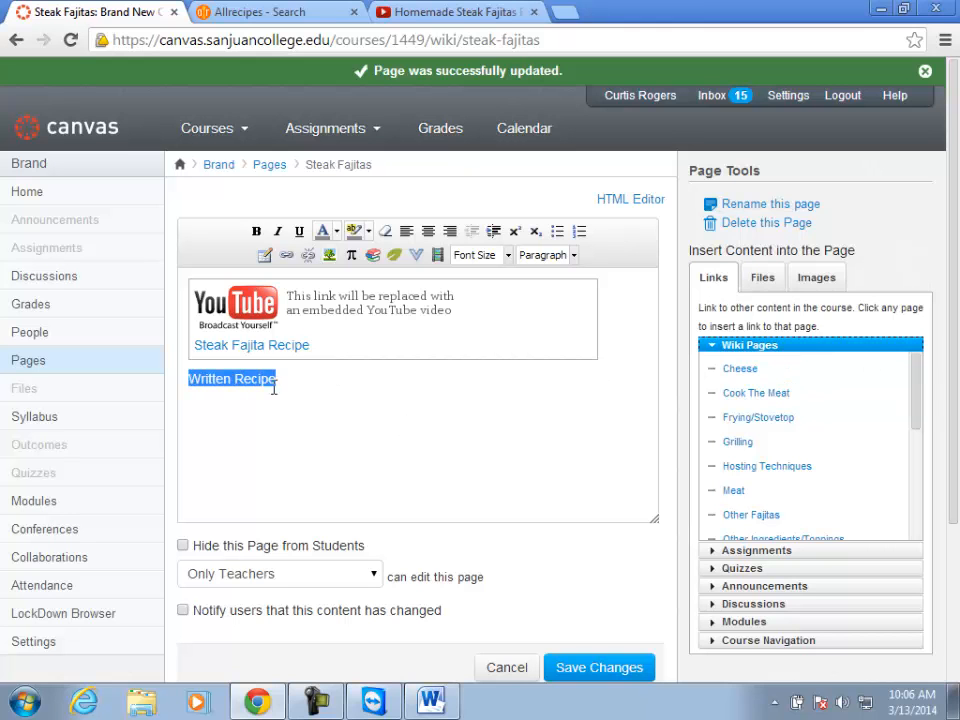
left_click(762, 286)
left_click(704, 329)
left_click(706, 358)
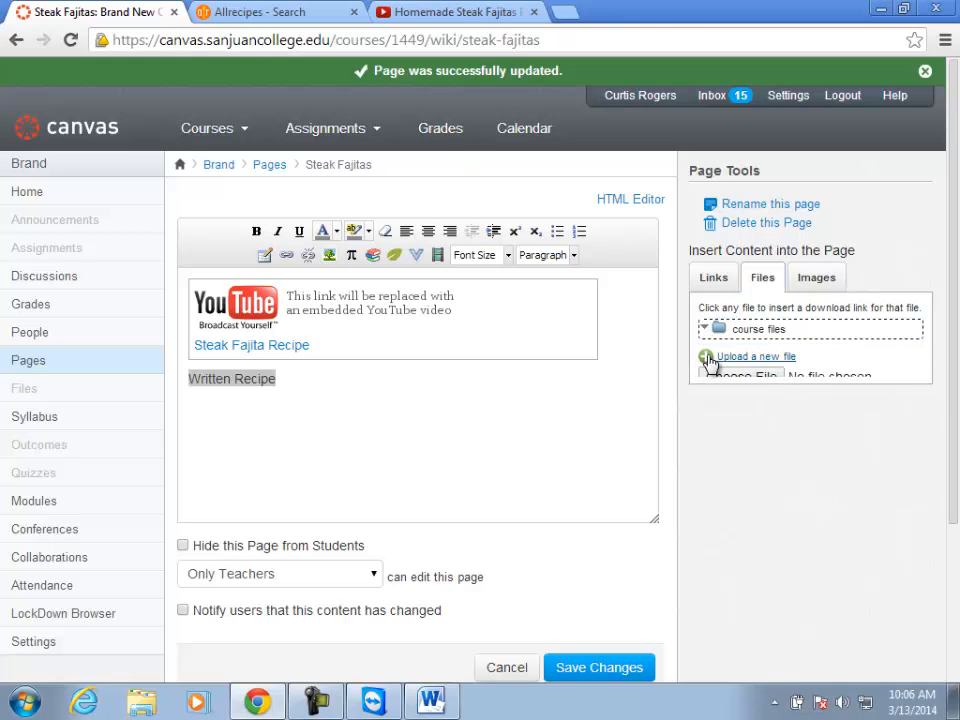
left_click(725, 388)
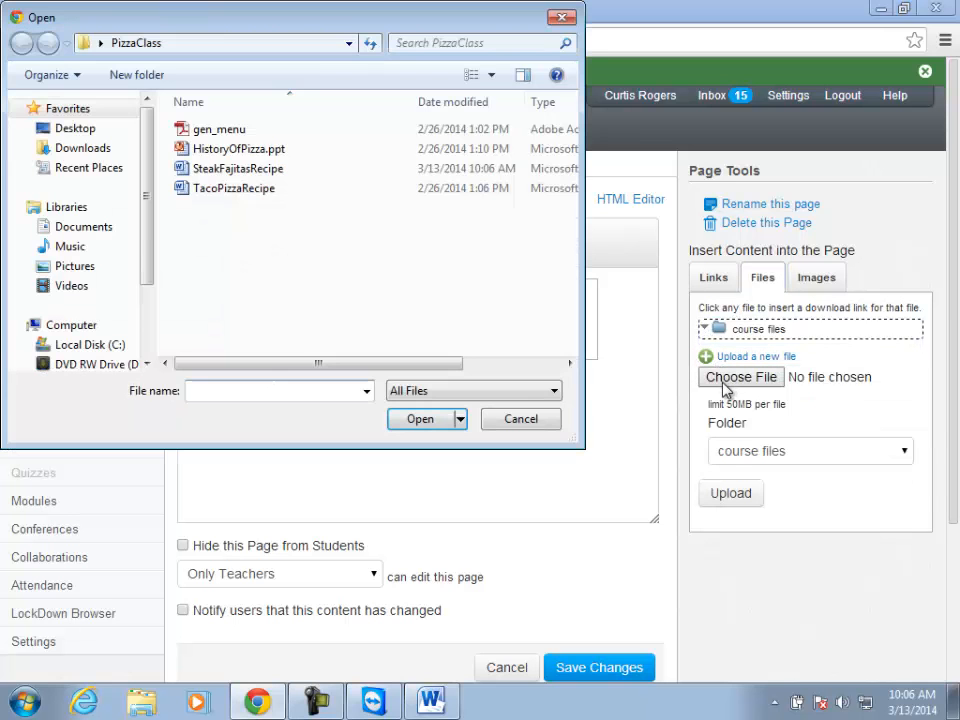
double_click(220, 178)
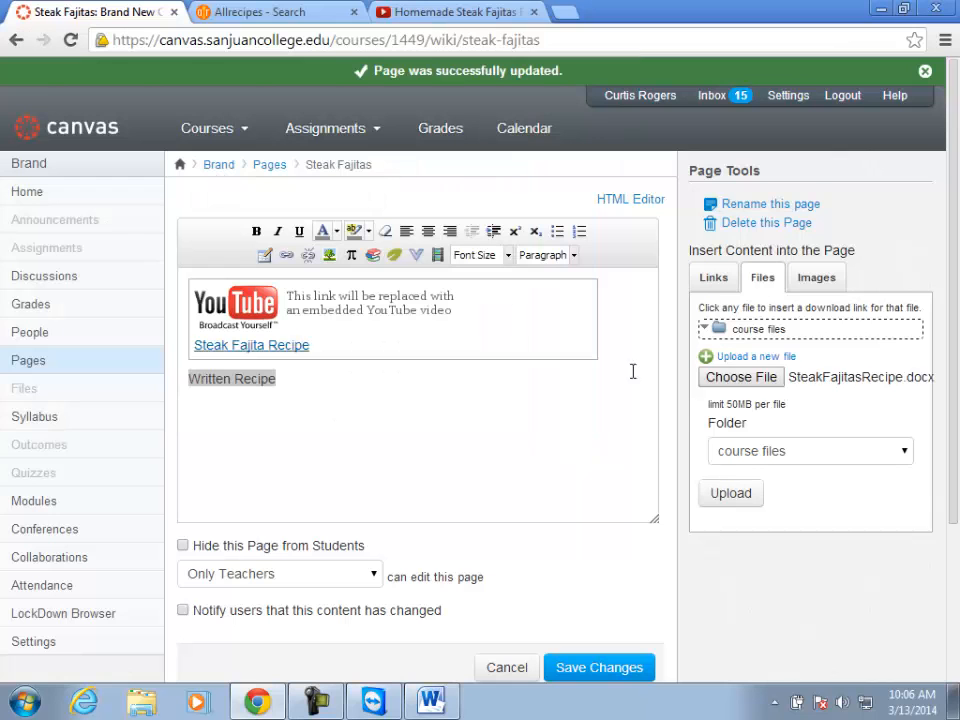
left_click(752, 495)
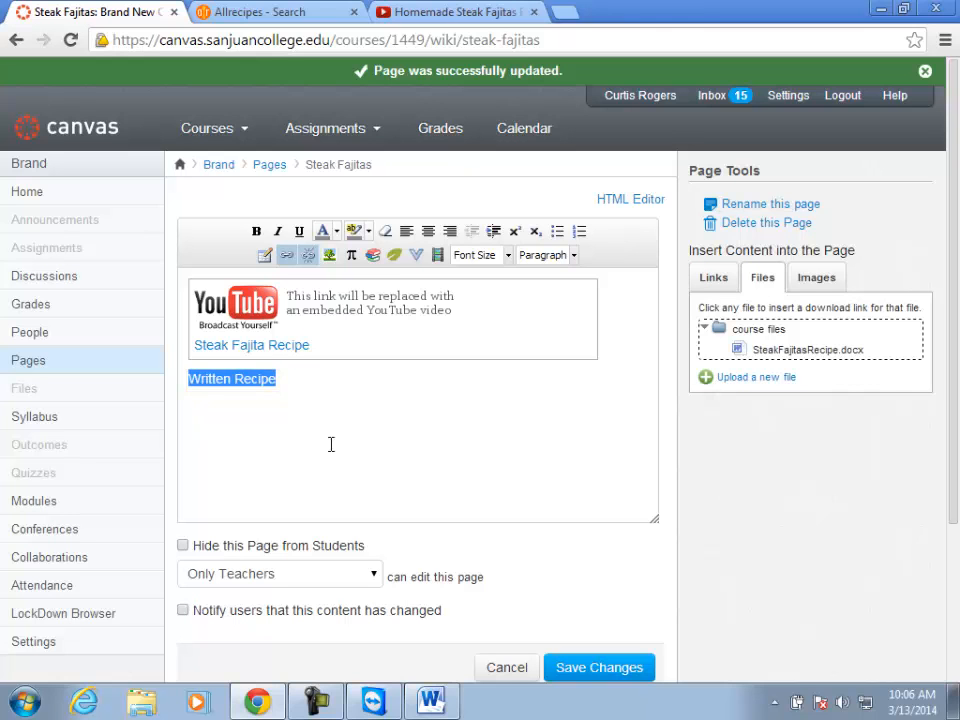
left_click(286, 409)
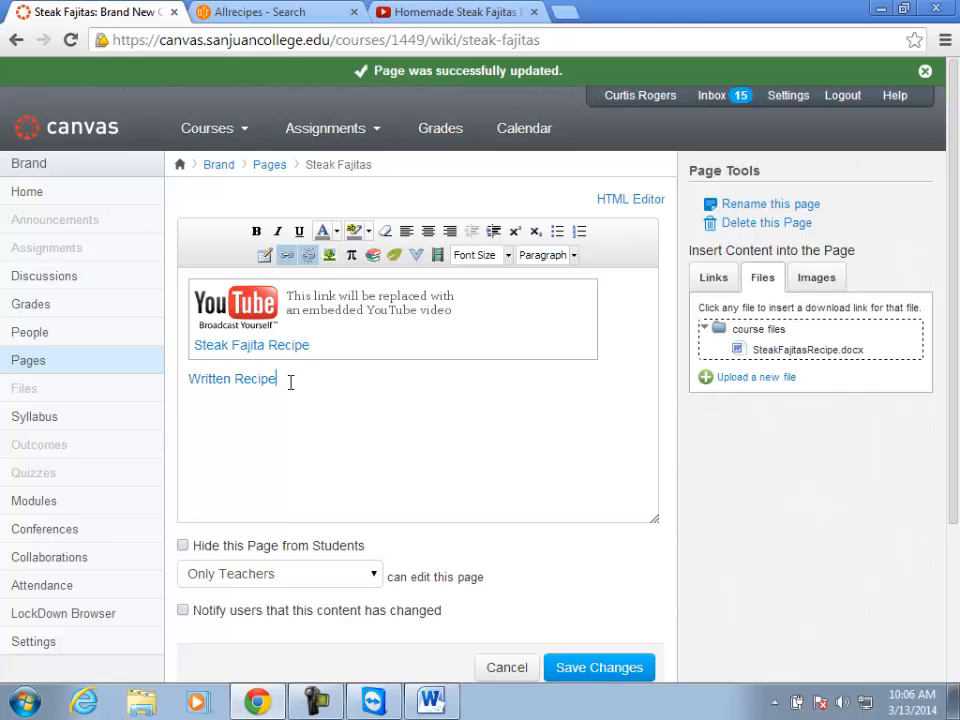
Remove the link from "Written Recipe", link the text to the uploaded SteakFajitasRecipe.docx again, and save the page
left_click_drag(277, 379, 188, 379)
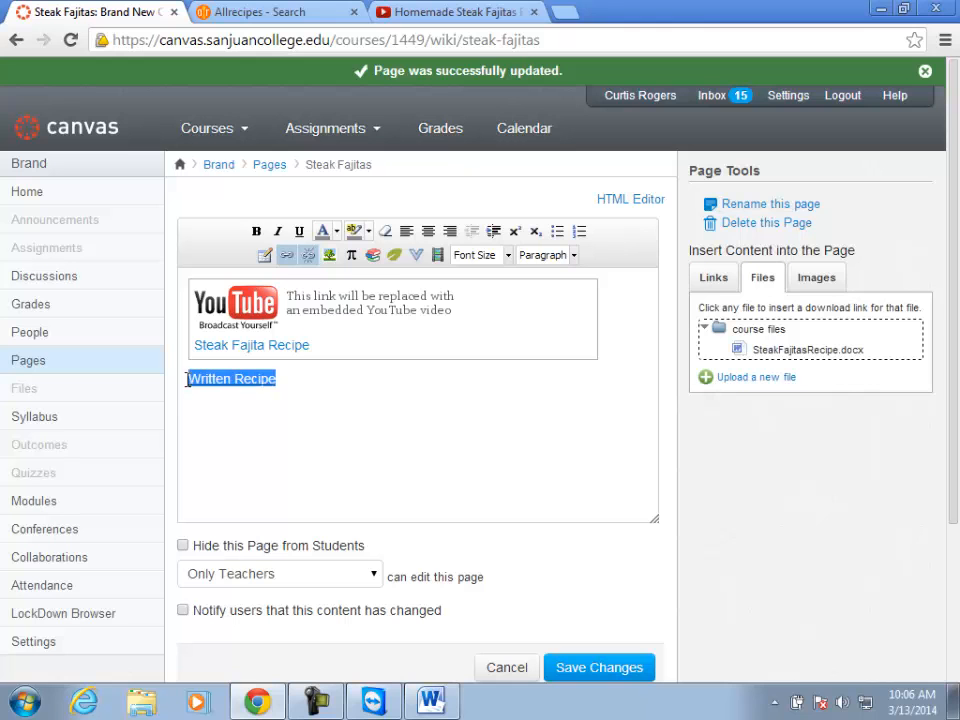
left_click(308, 255)
left_click_drag(277, 381, 186, 377)
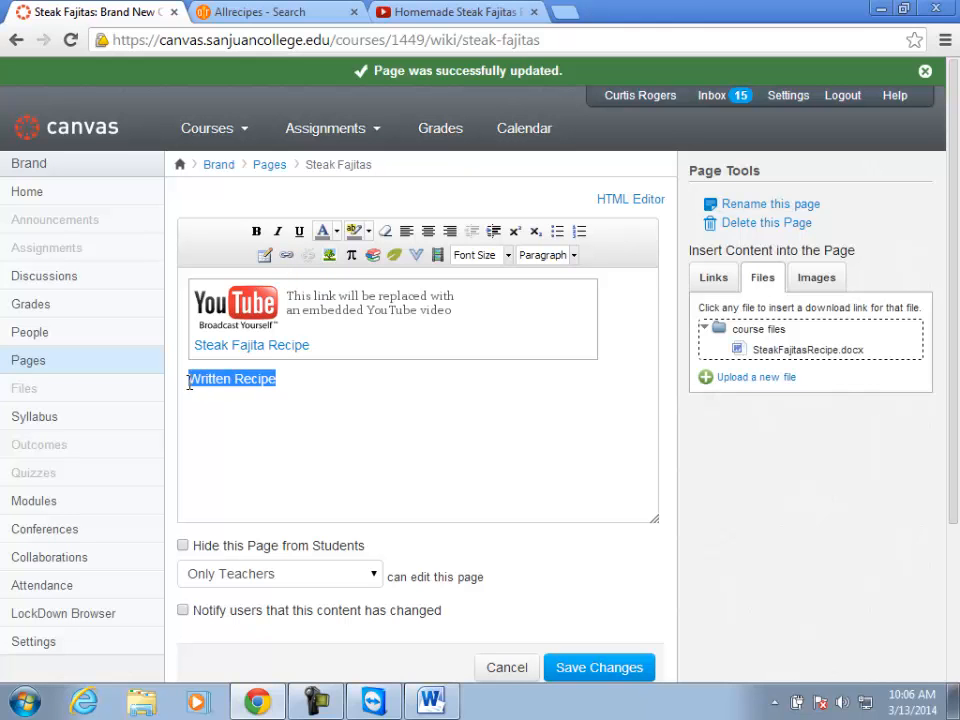
left_click(770, 352)
left_click(184, 377)
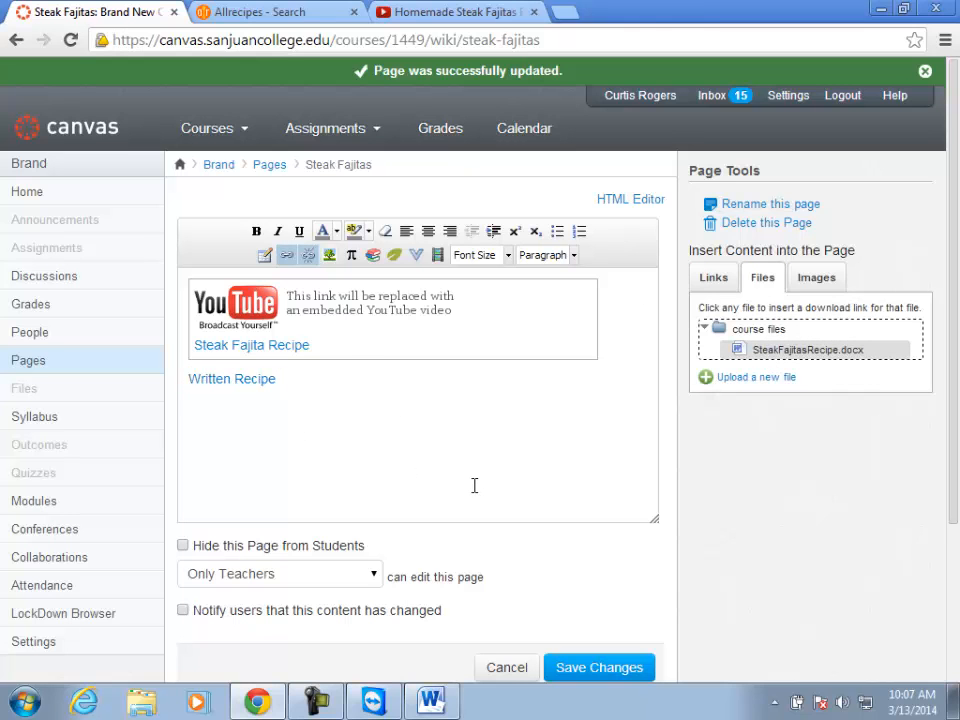
left_click(586, 672)
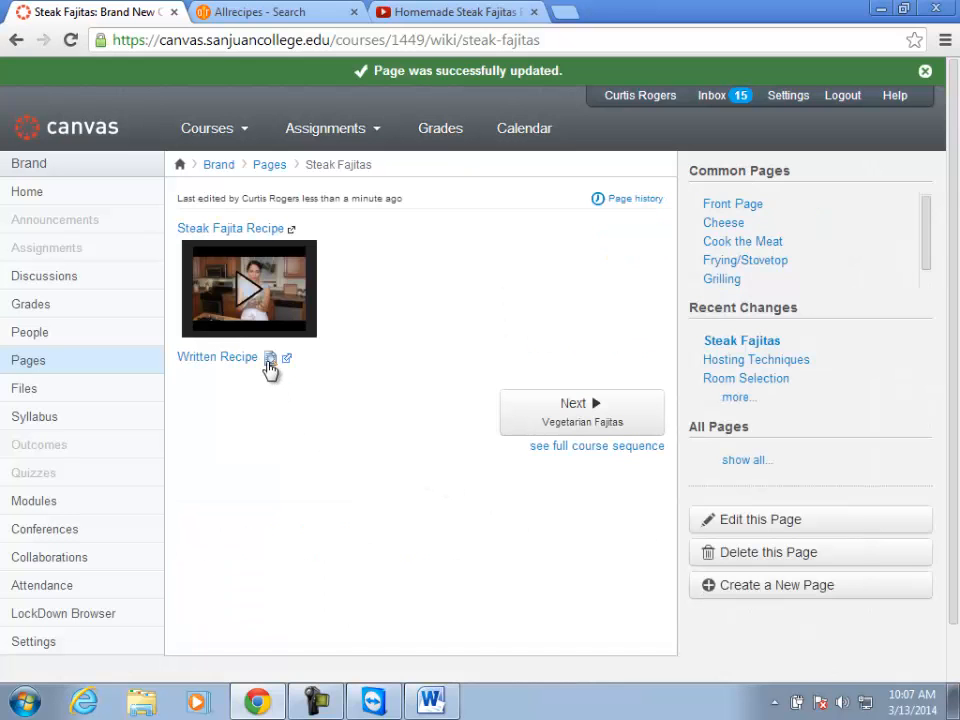
Preview the Written Recipe document on the page, then open it in a separate tab and close that tab
left_click(268, 360)
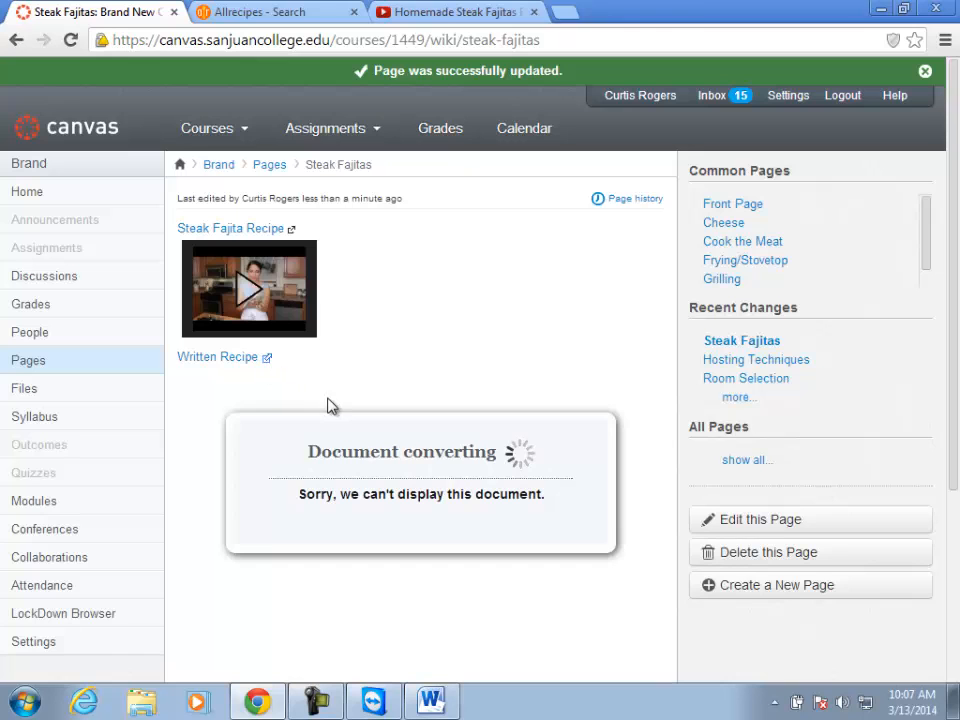
left_click(266, 358)
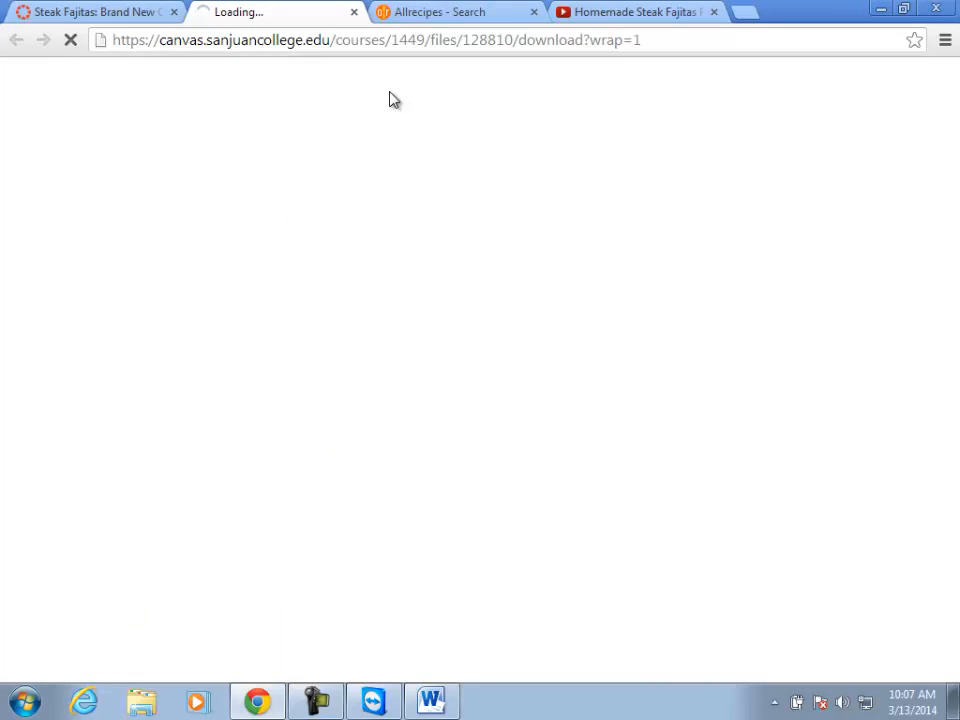
left_click(354, 12)
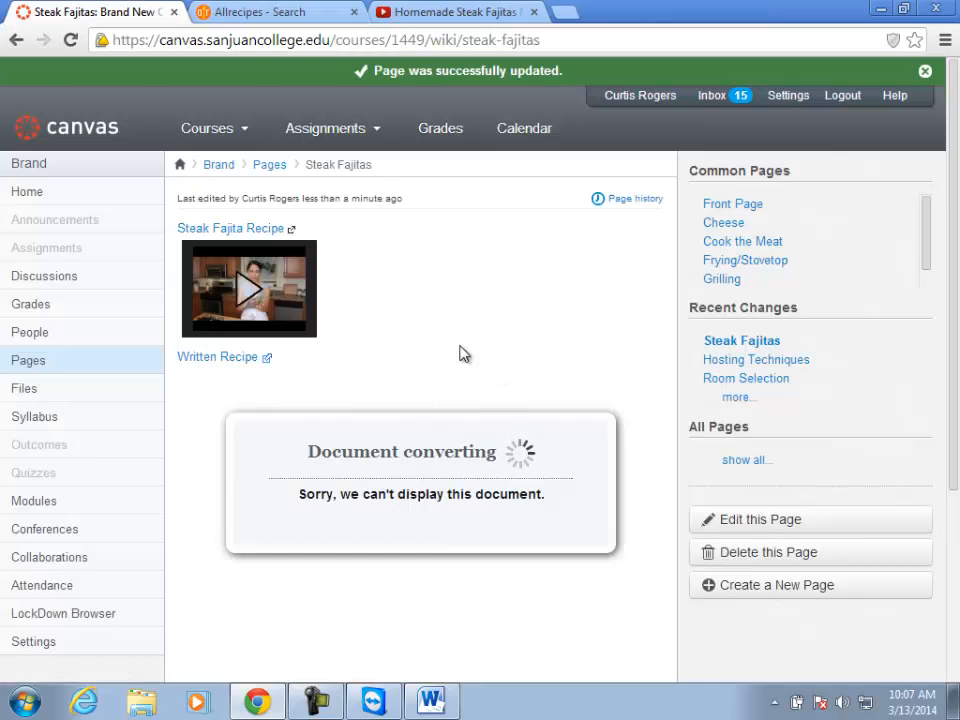
Close the YouTube and Allrecipes tabs, and minimize the file preview on the Steak Fajitas page
left_click(465, 15)
left_click(534, 13)
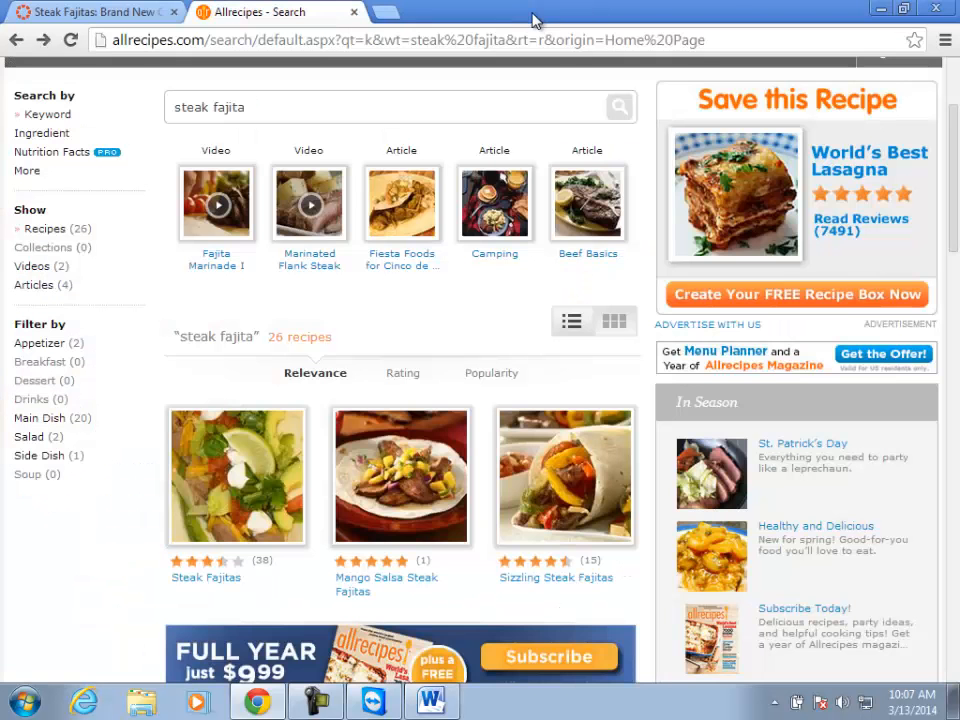
left_click(353, 12)
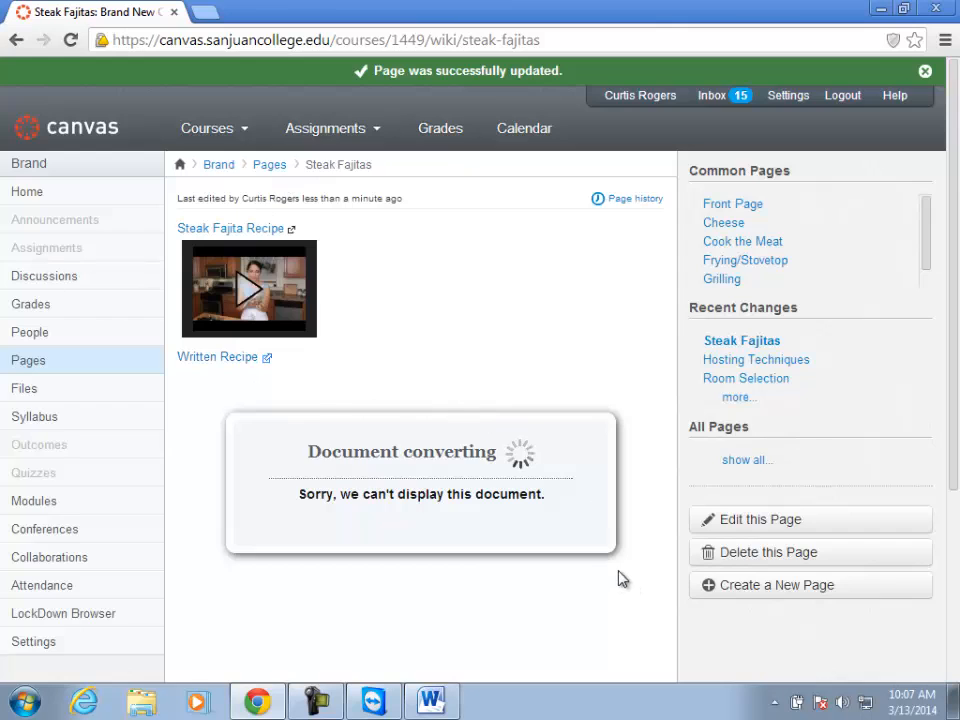
scroll(618, 575, "down", 3)
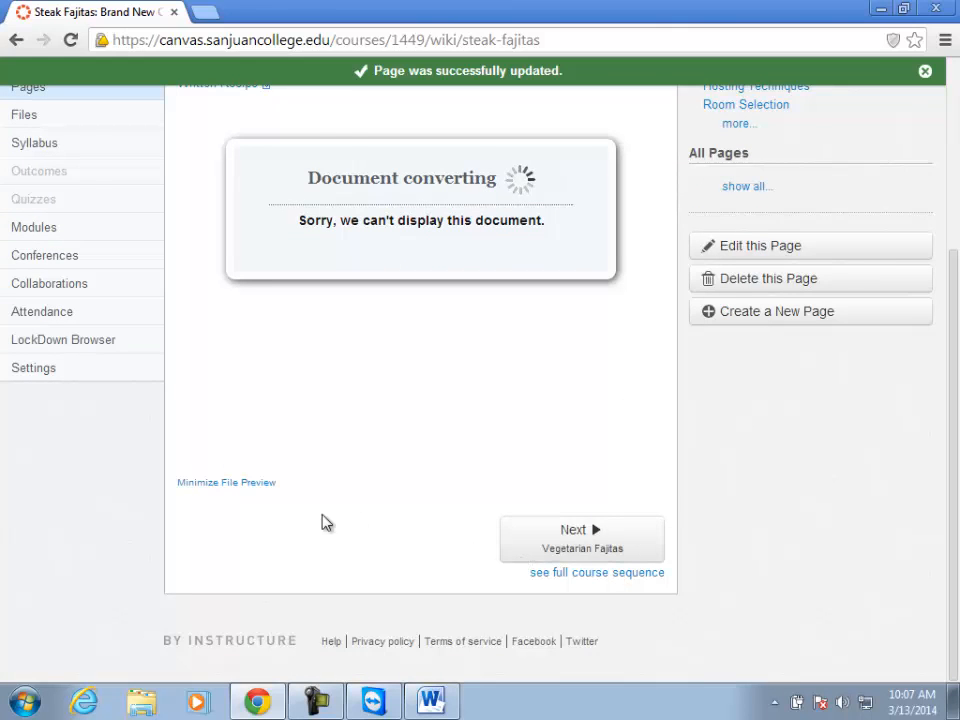
left_click(222, 484)
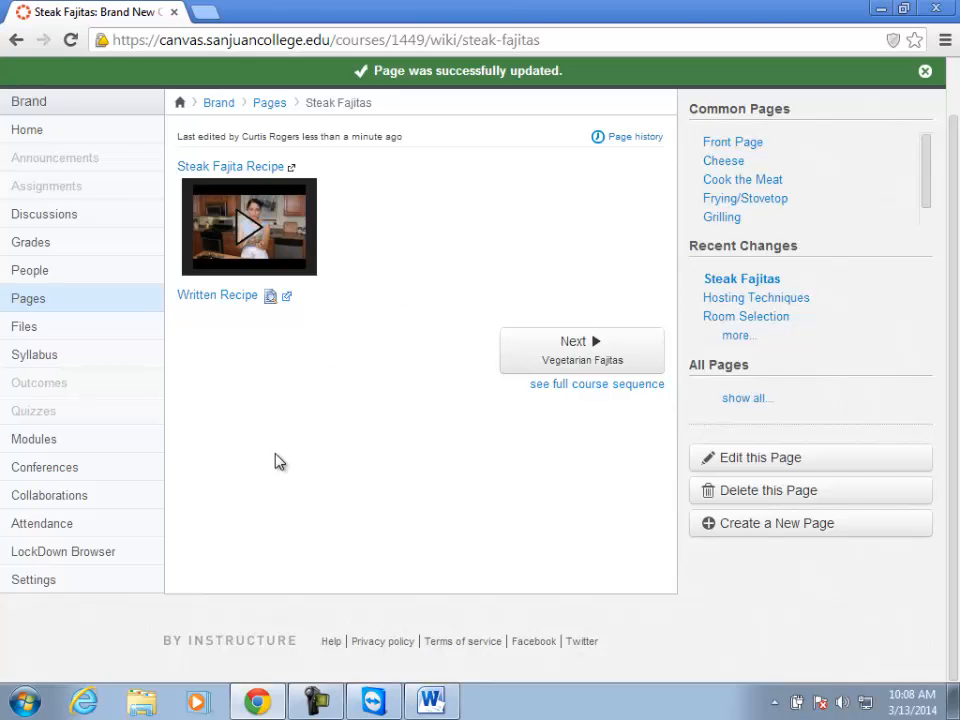
Go to the course's Modules page and open allrecipes.com in a new browser tab
left_click(55, 446)
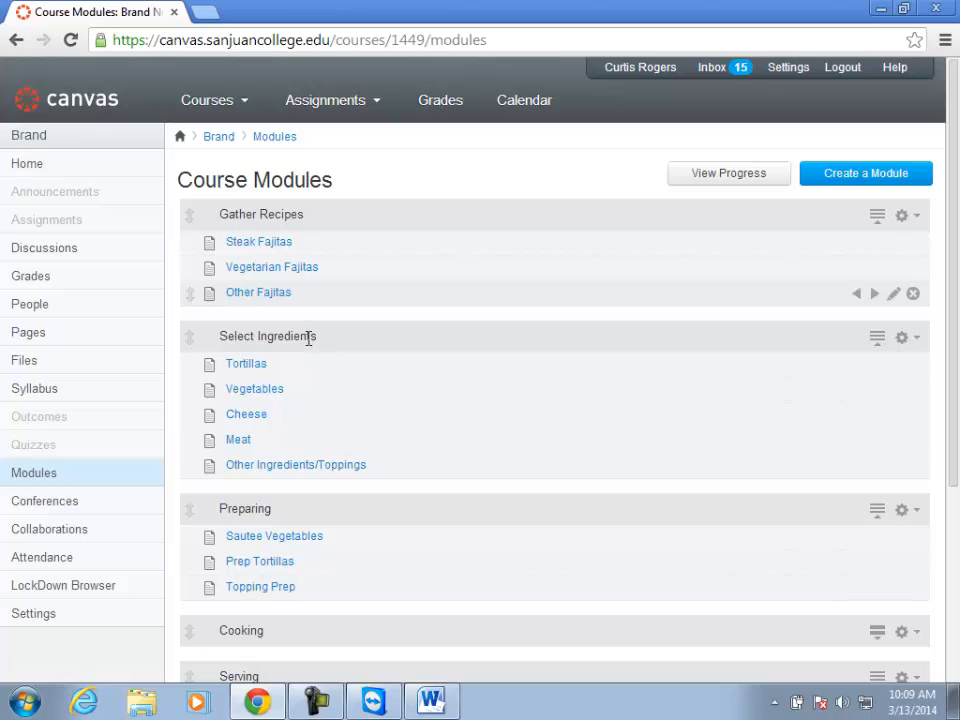
left_click(201, 15)
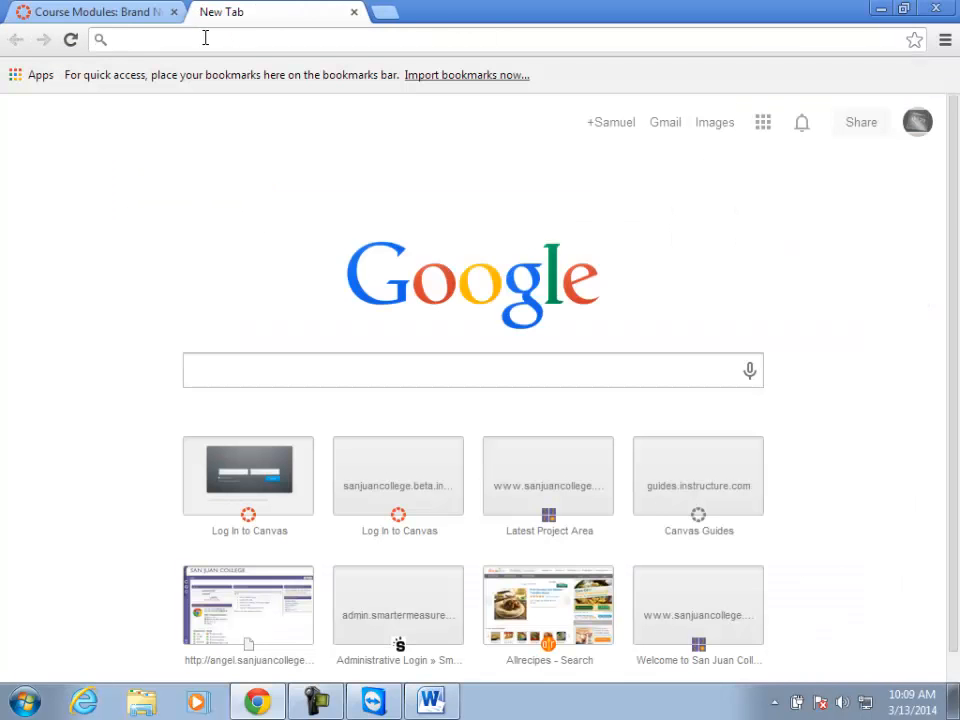
type("all")
key("Return")
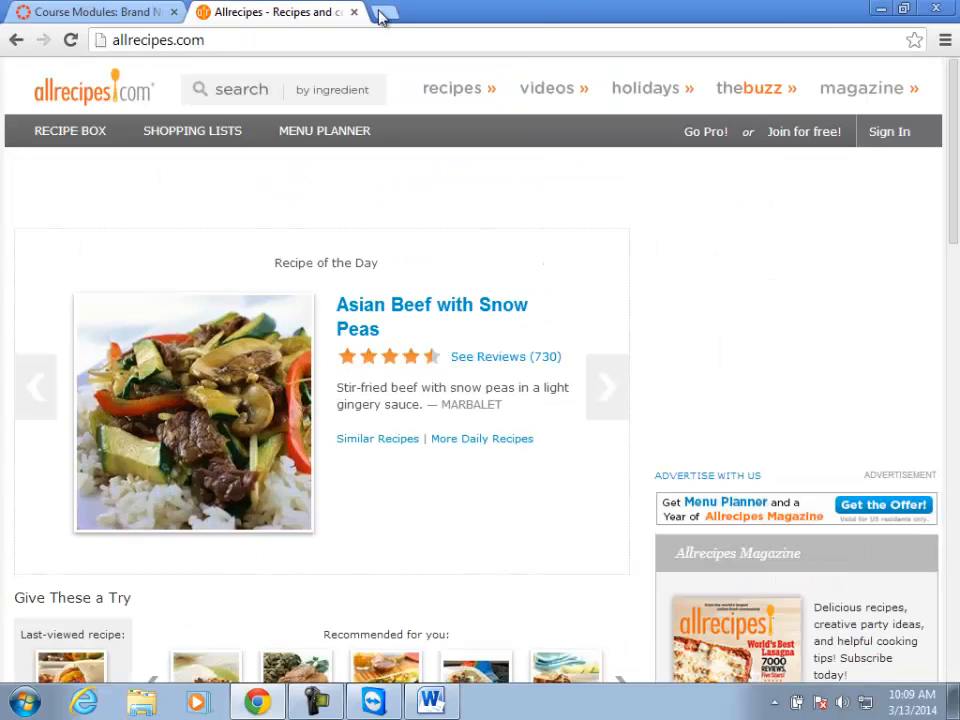
Find the Simply Recipes site by searching for "simplerecipes" in another new tab, and copy its web address
left_click(380, 13)
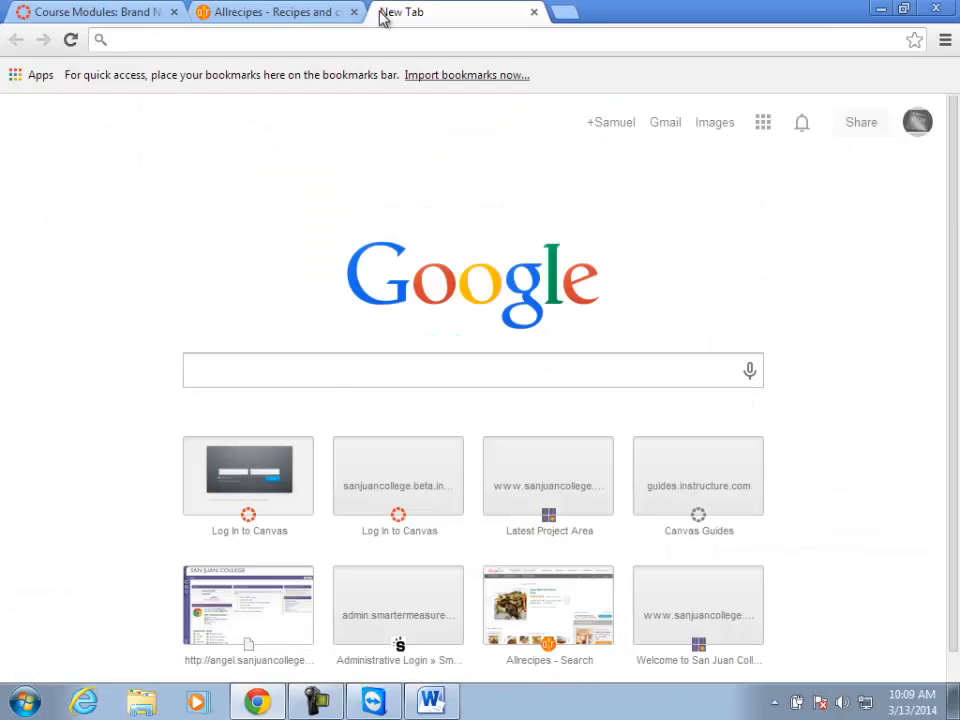
type("simple")
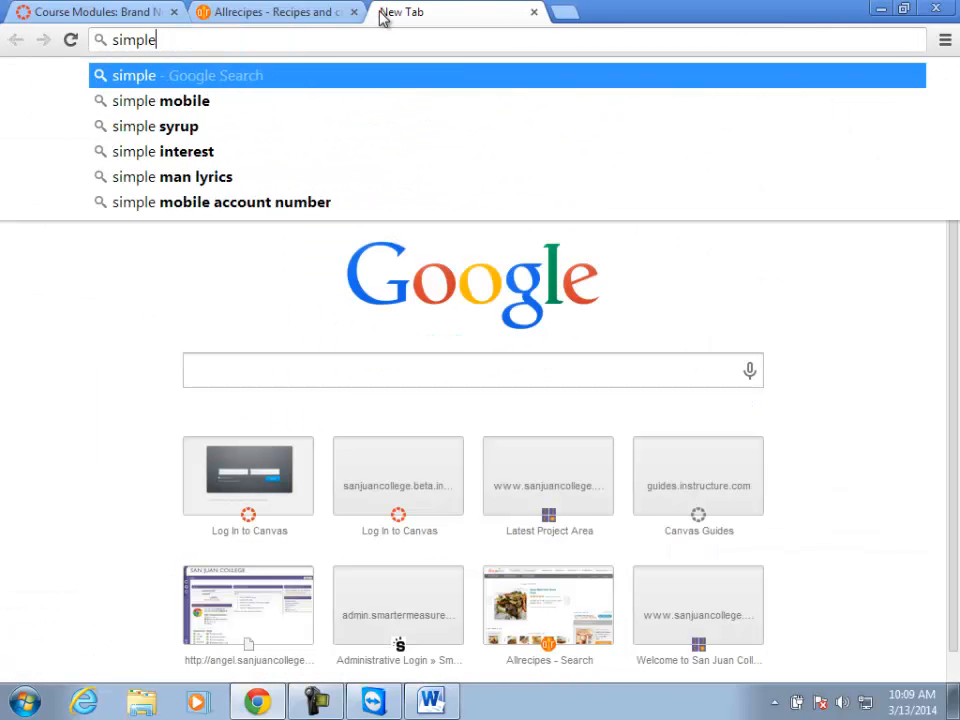
type("recipes")
key("Return")
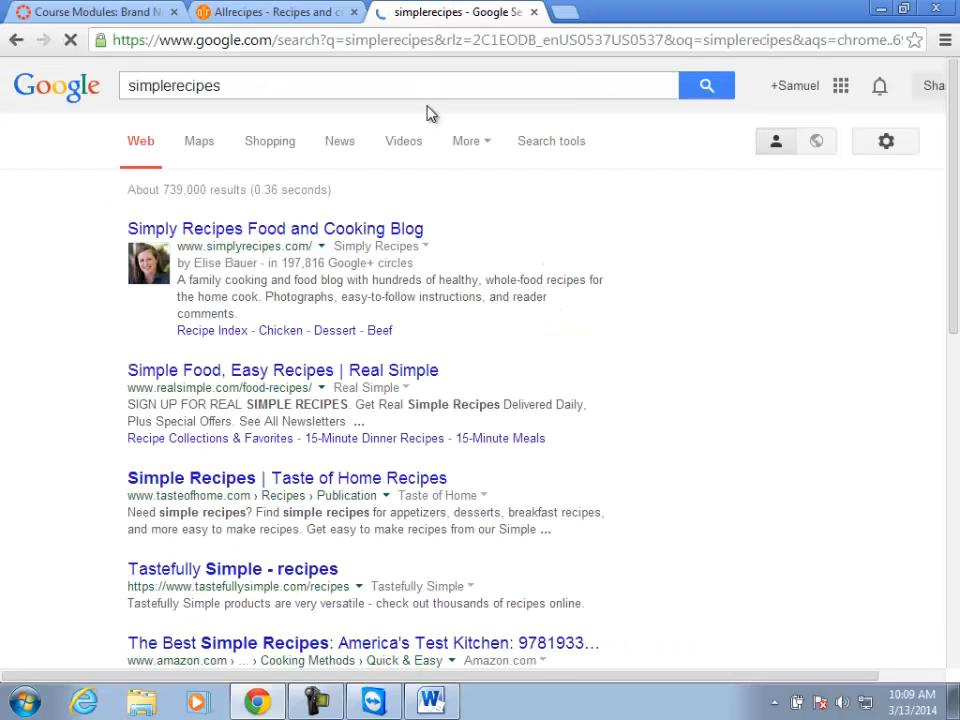
left_click(270, 230)
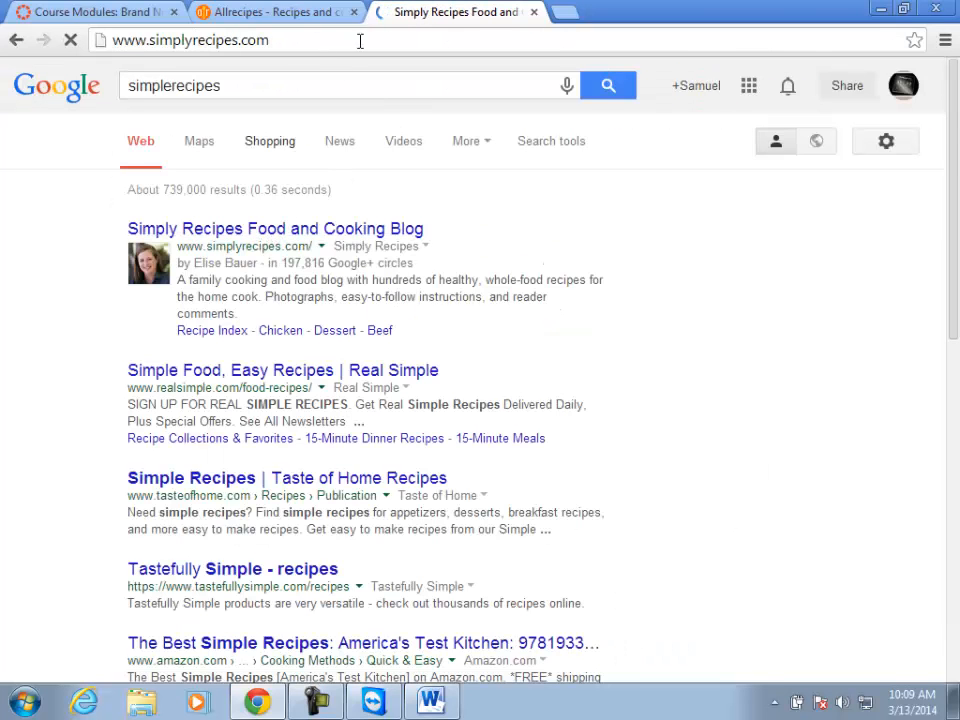
triple_click(236, 42)
key("ctrl+c")
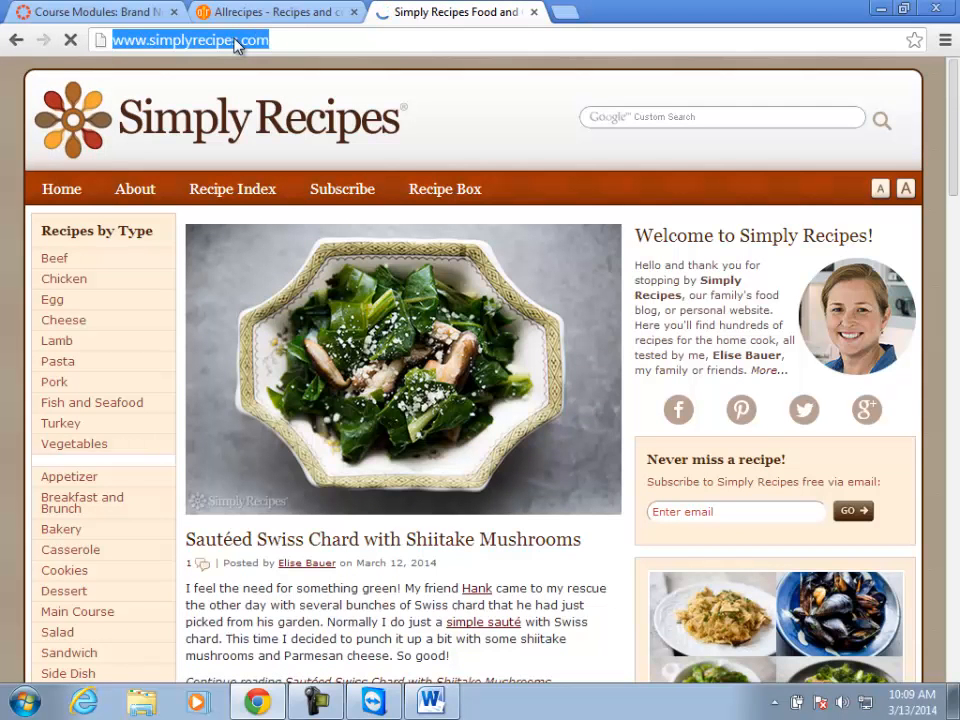
Return to the Canvas Modules page and start adding an External URL item to the Gather Recipes module
left_click(150, 13)
left_click(258, 296)
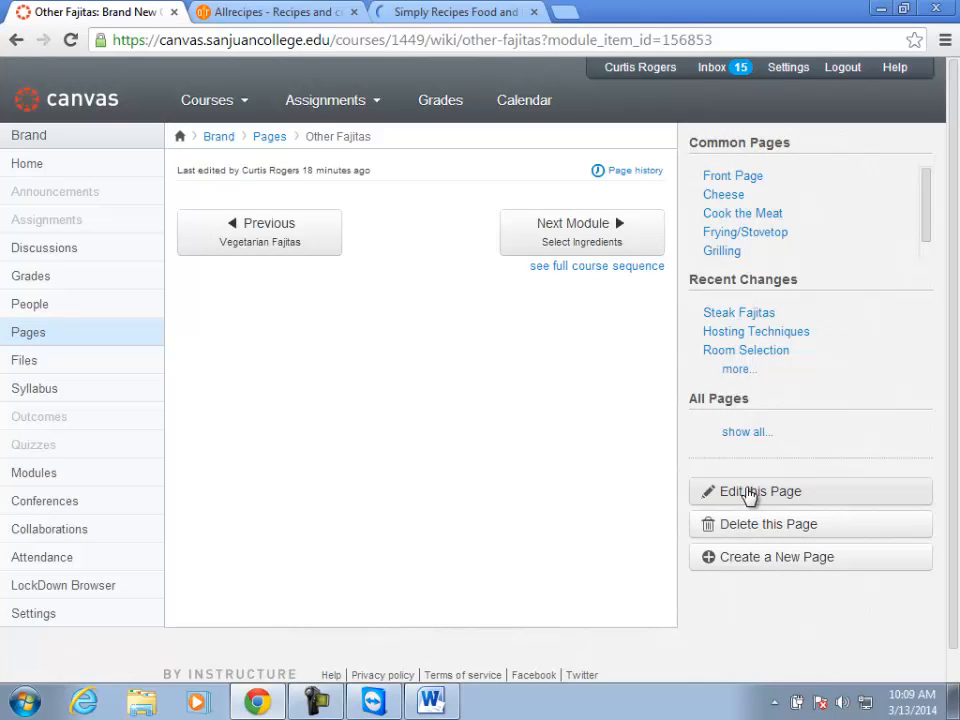
left_click(48, 476)
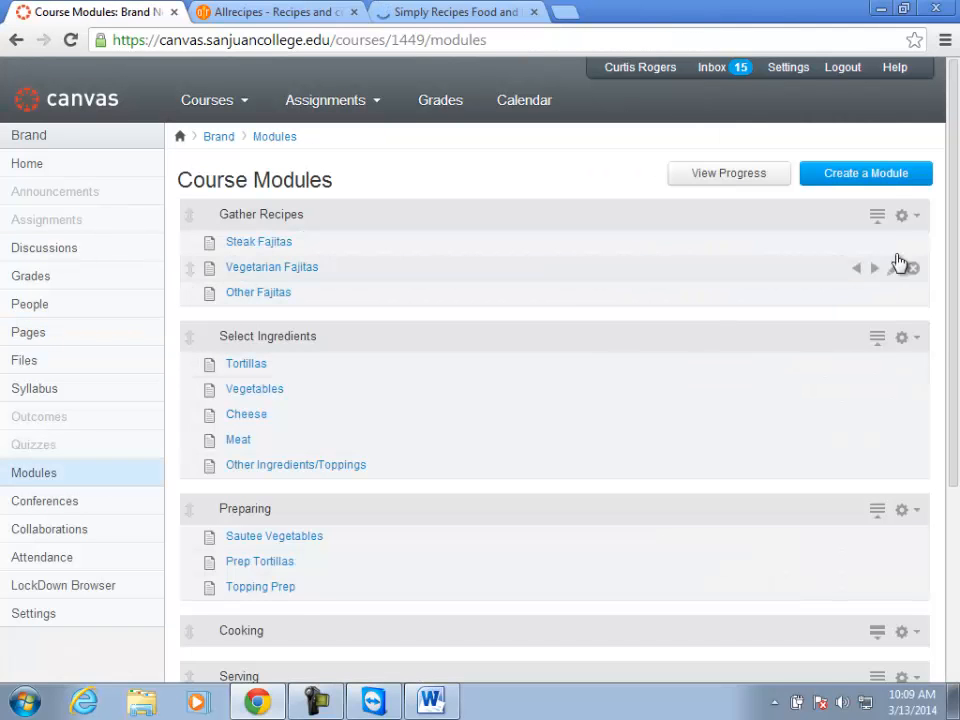
left_click(900, 218)
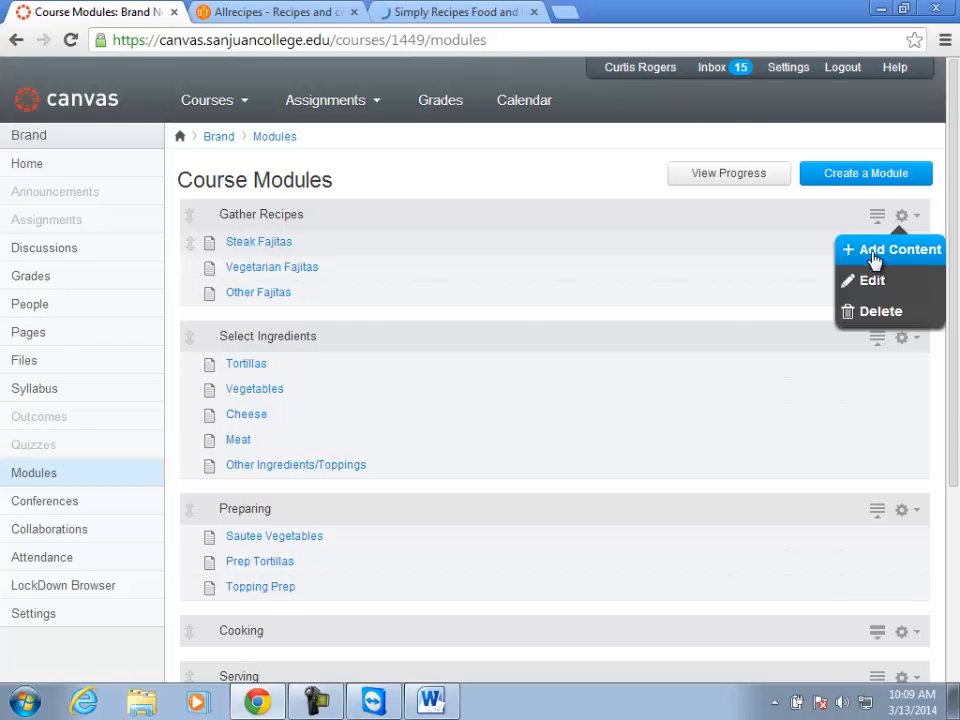
left_click(870, 251)
left_click(446, 262)
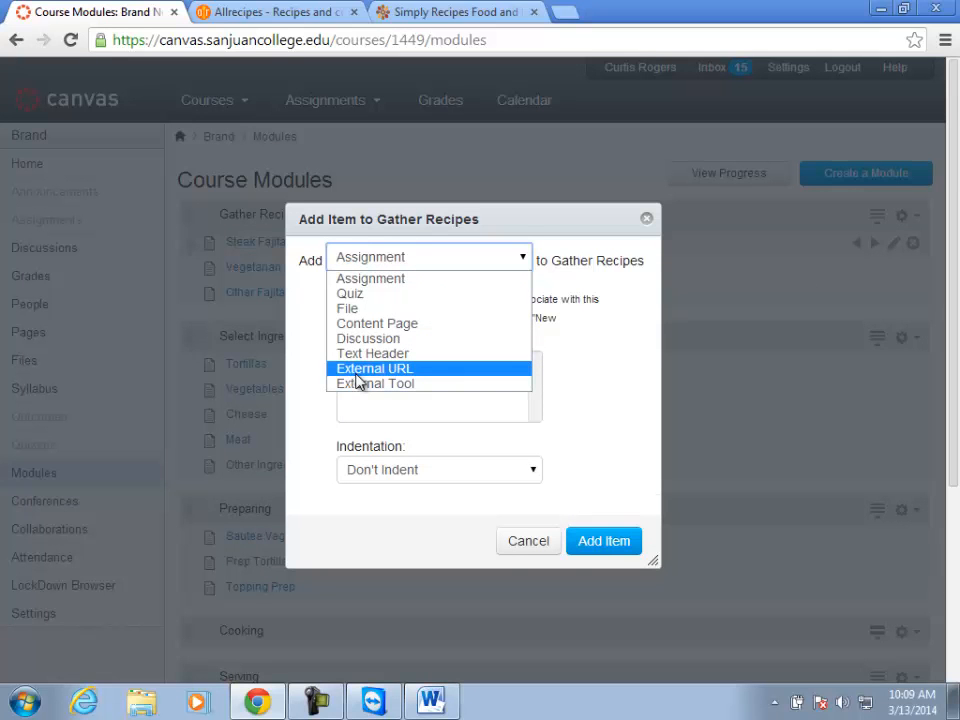
left_click(356, 375)
left_click(439, 343)
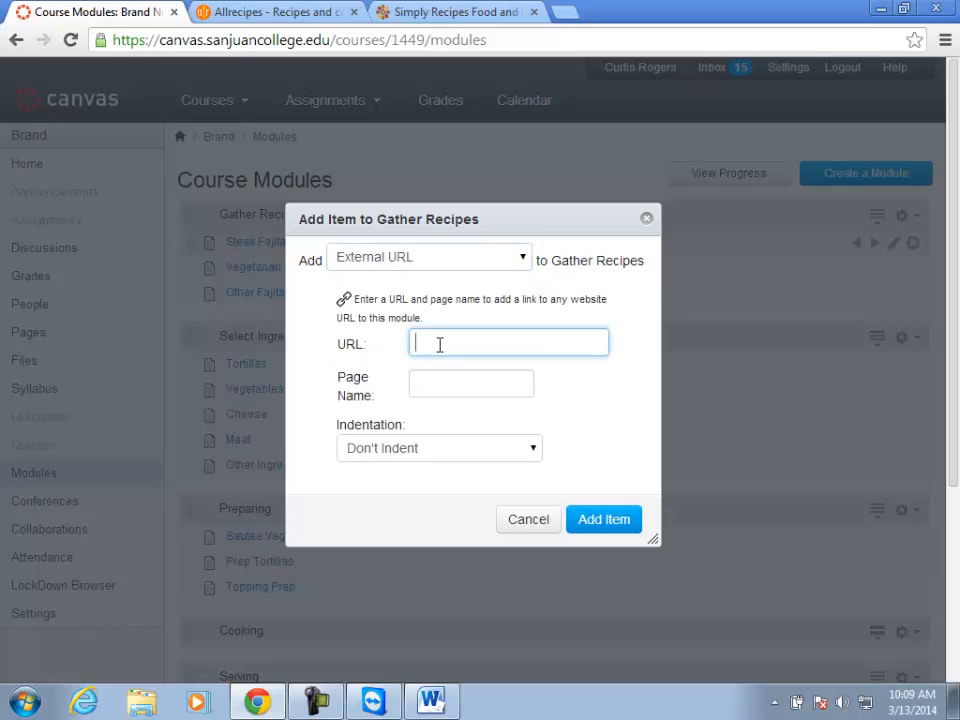
key("ctrl+v")
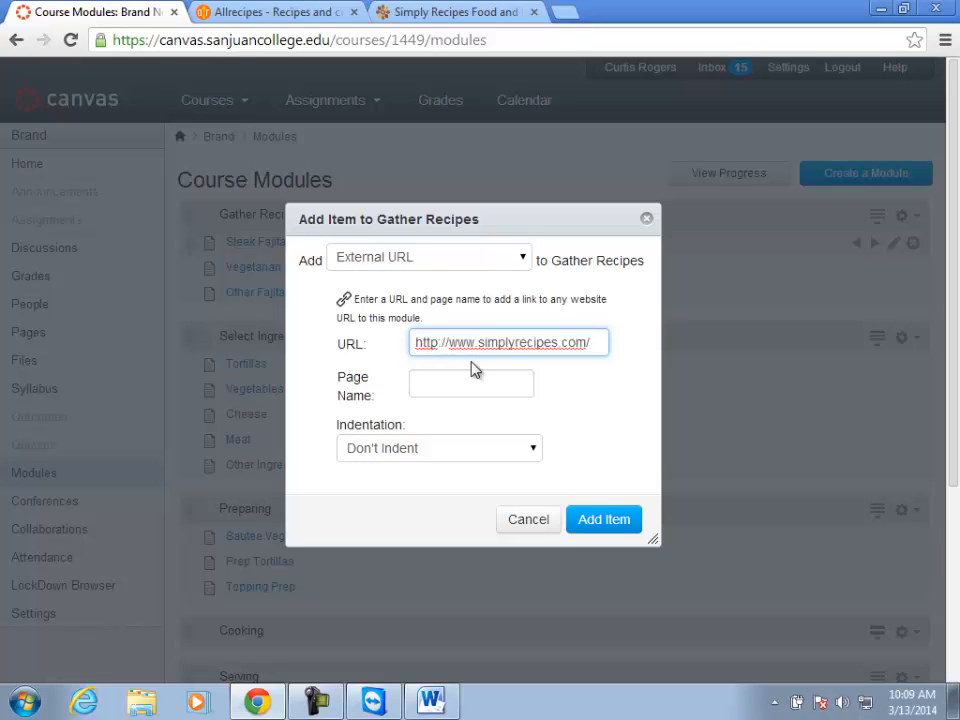
left_click(444, 386)
type("Simp")
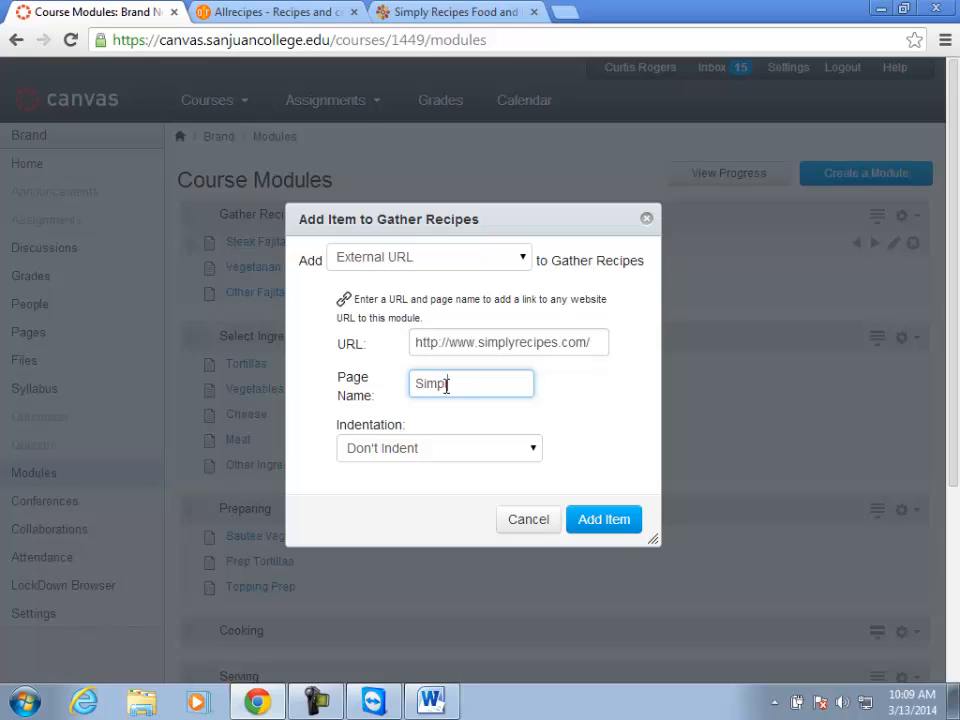
type("lyRecipes.com")
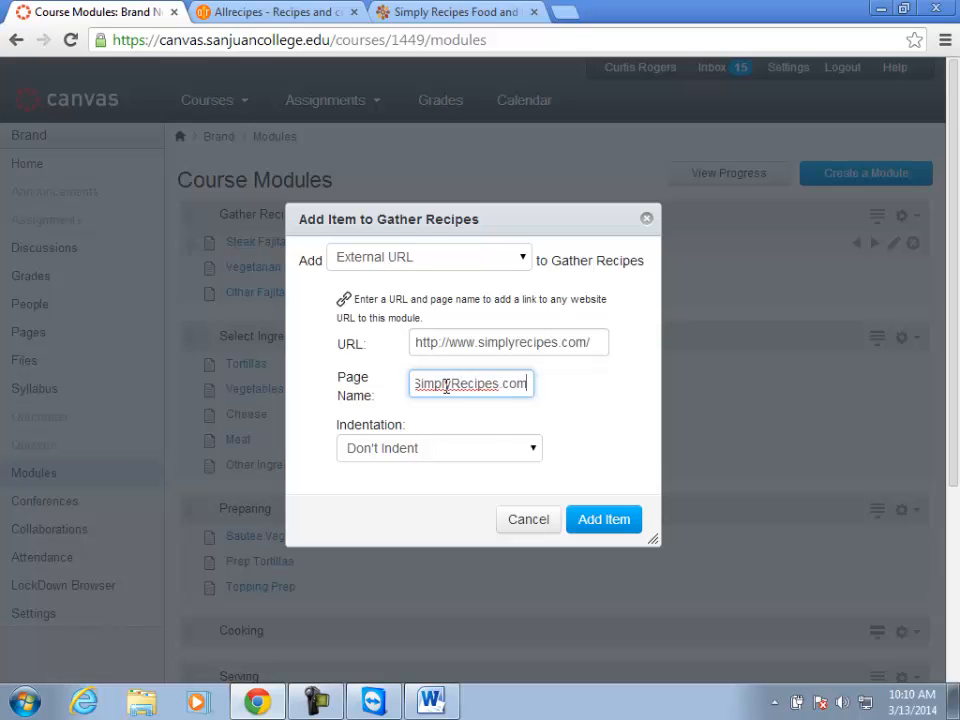
left_click(594, 531)
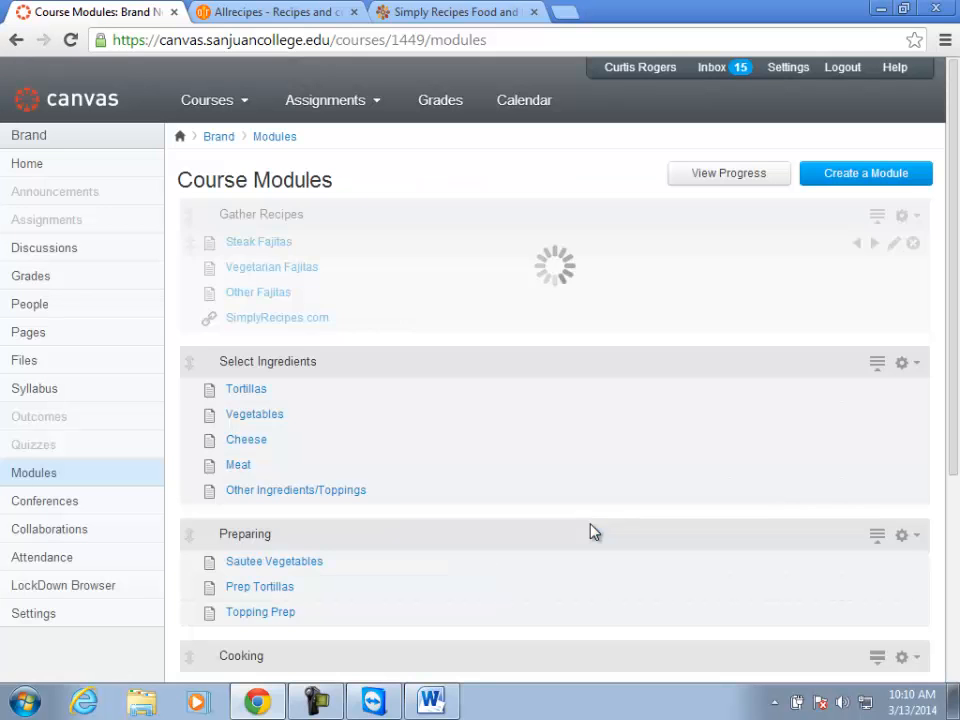
left_click(252, 318)
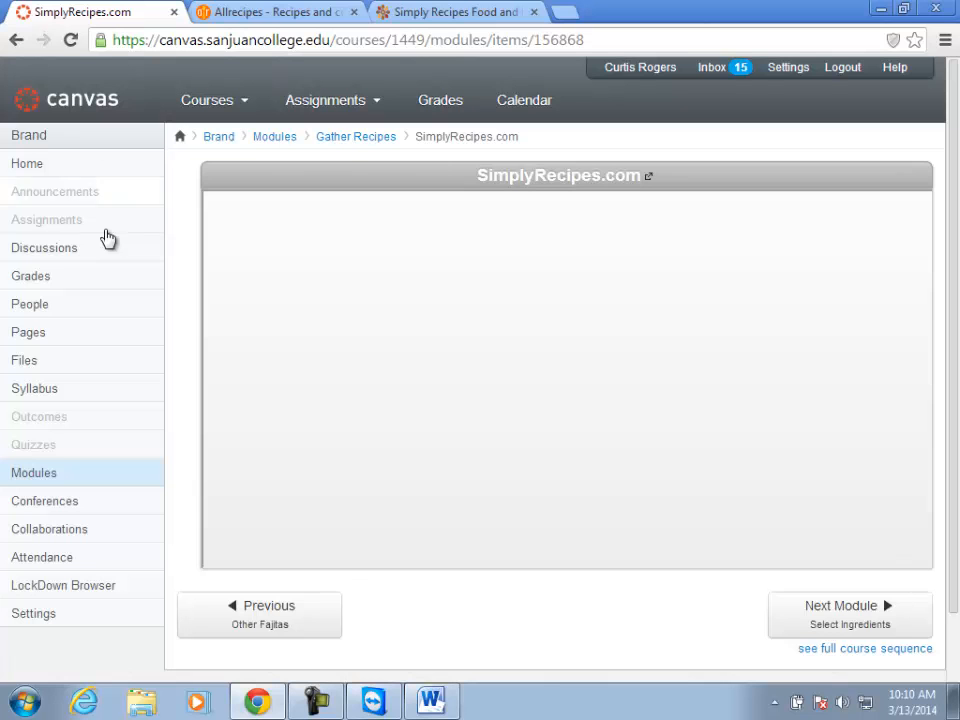
Open the Other Fajitas page from the course modules for editing and enter the line "Other Recipes:"
left_click(40, 475)
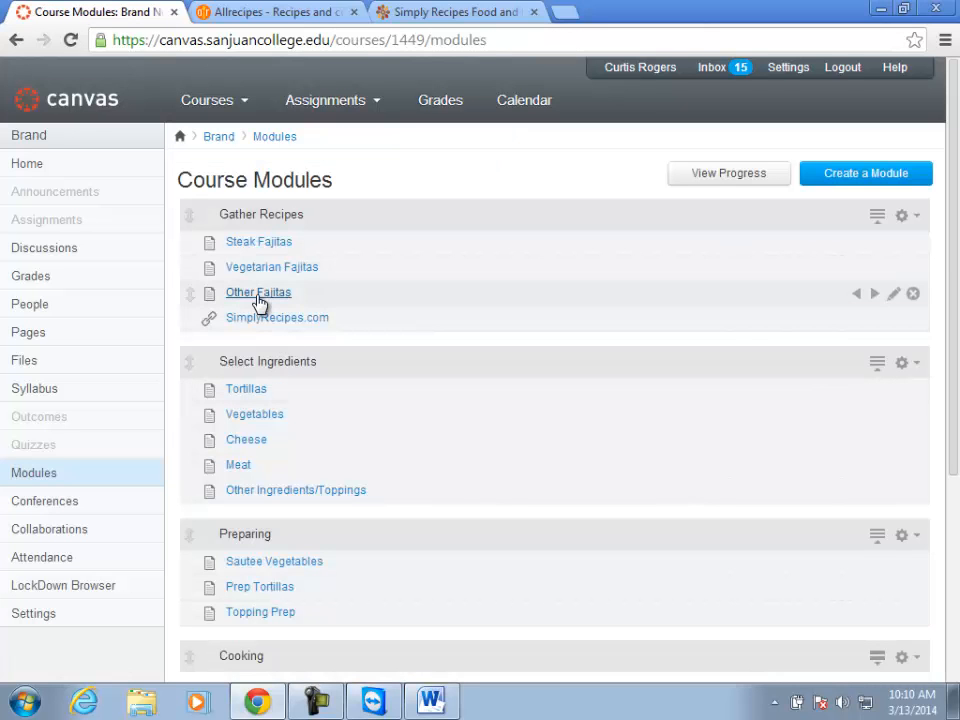
left_click(258, 296)
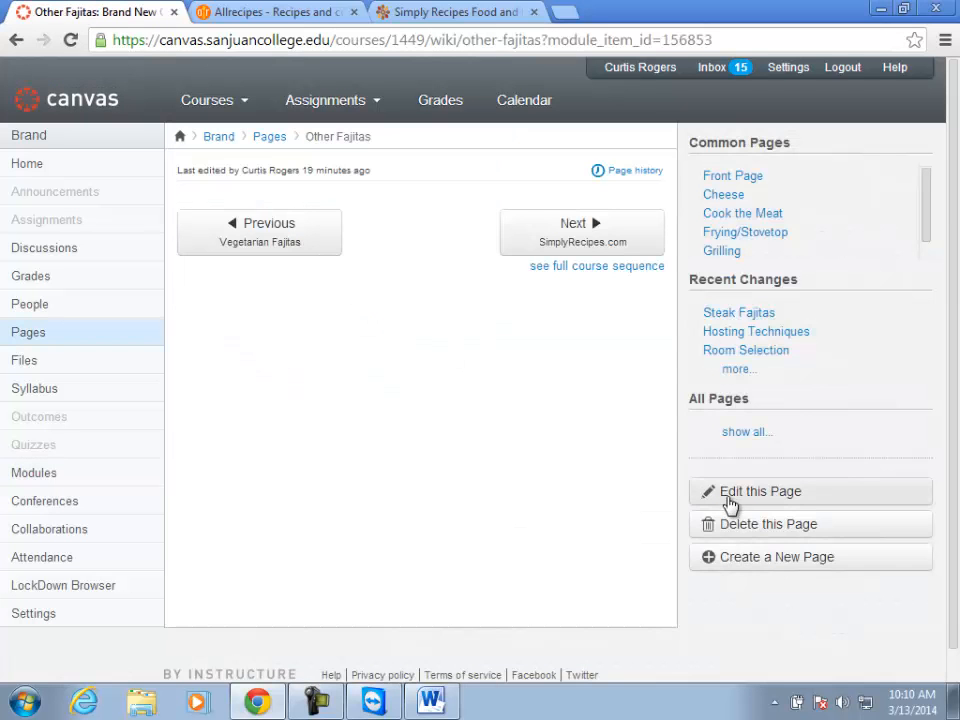
left_click(731, 506)
left_click(395, 340)
type("Otehr R")
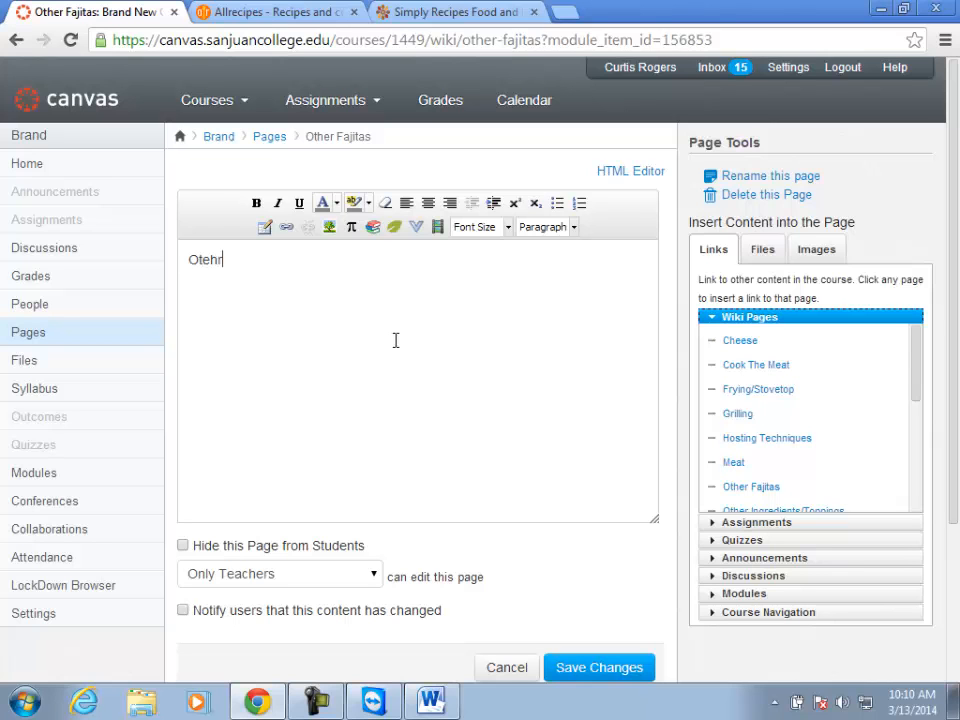
key("BackSpace")
key("BackSpace")
key("BackSpace")
key("BackSpace")
key("BackSpace")
type("her Recipes:")
key("Return")
key("ctrl+v")
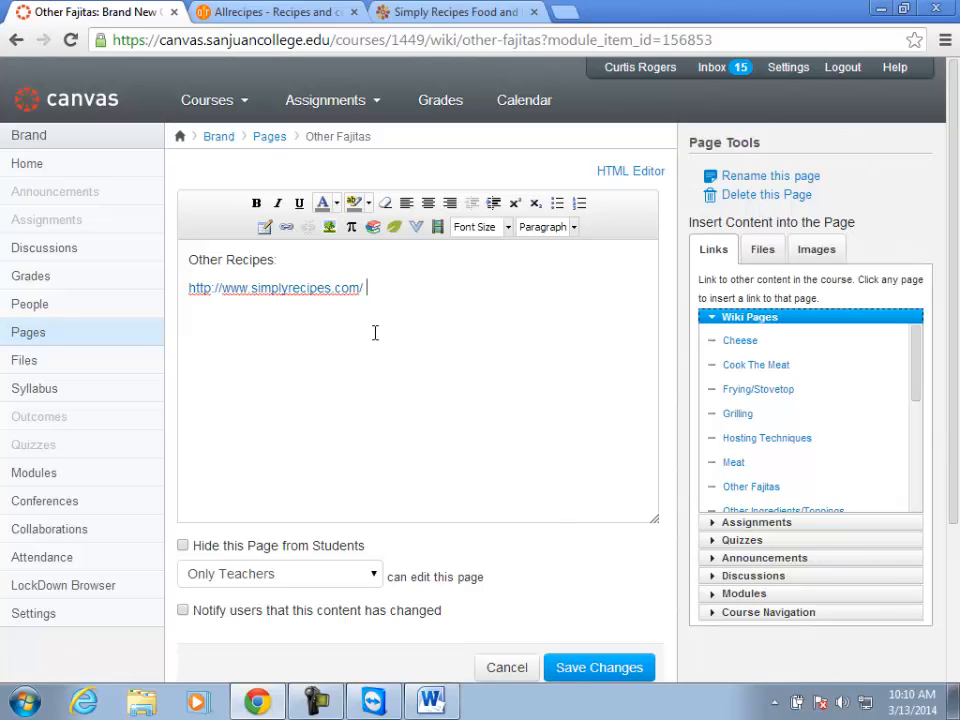
left_click_drag(364, 287, 190, 292)
key("ctrl+c")
type("Simply ")
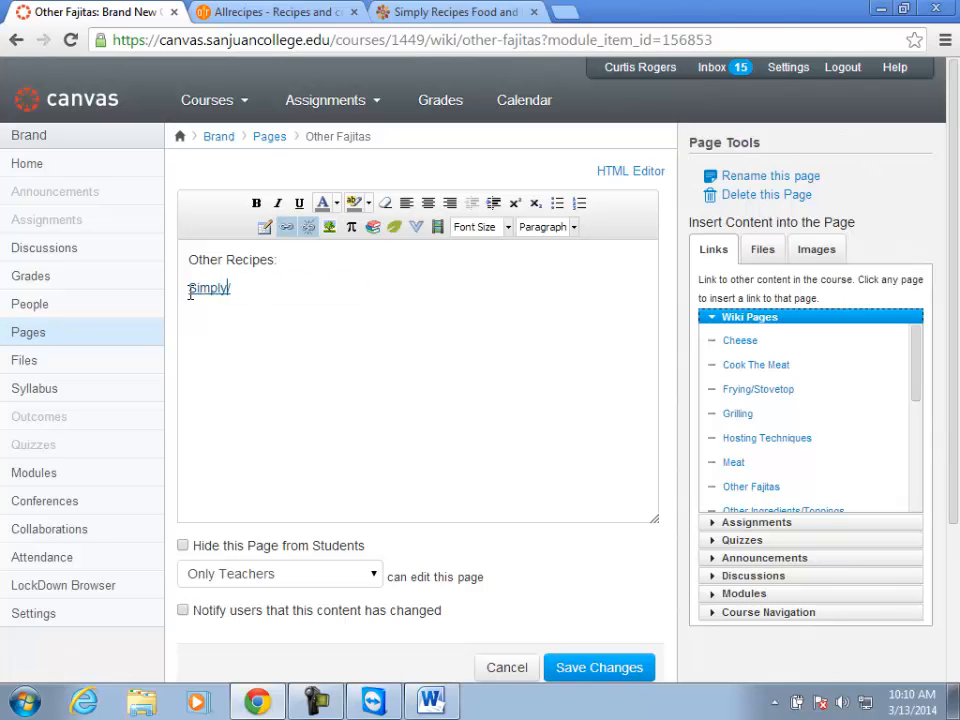
type("Recipes")
key("BackSpace")
type(".com")
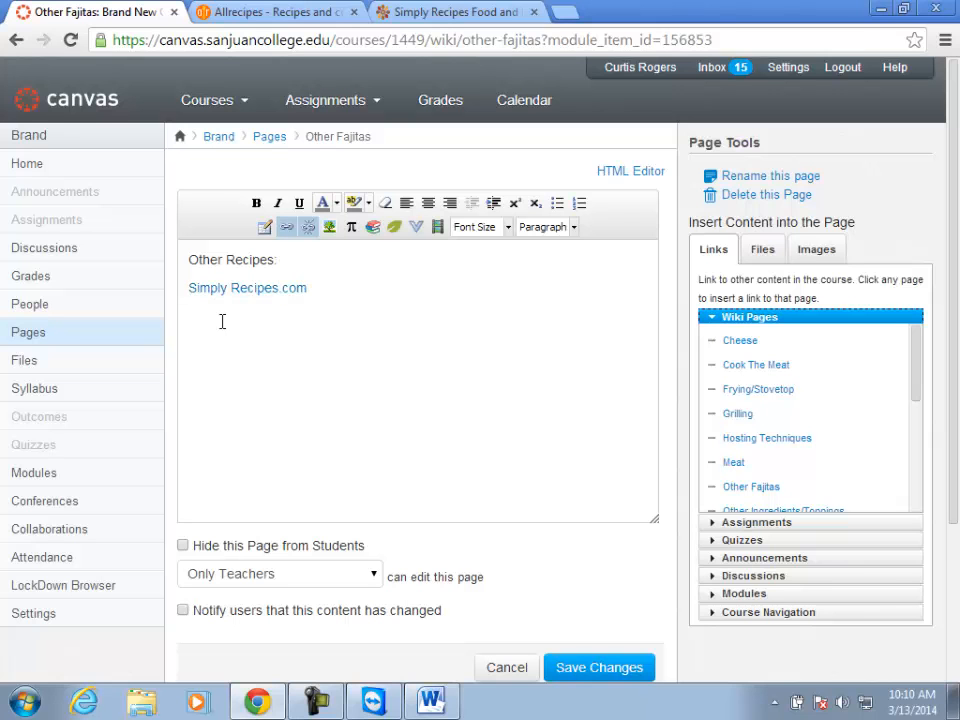
Save the Other Fajitas page and test its Simply Recipes.com link, closing the site's tab again
left_click(570, 664)
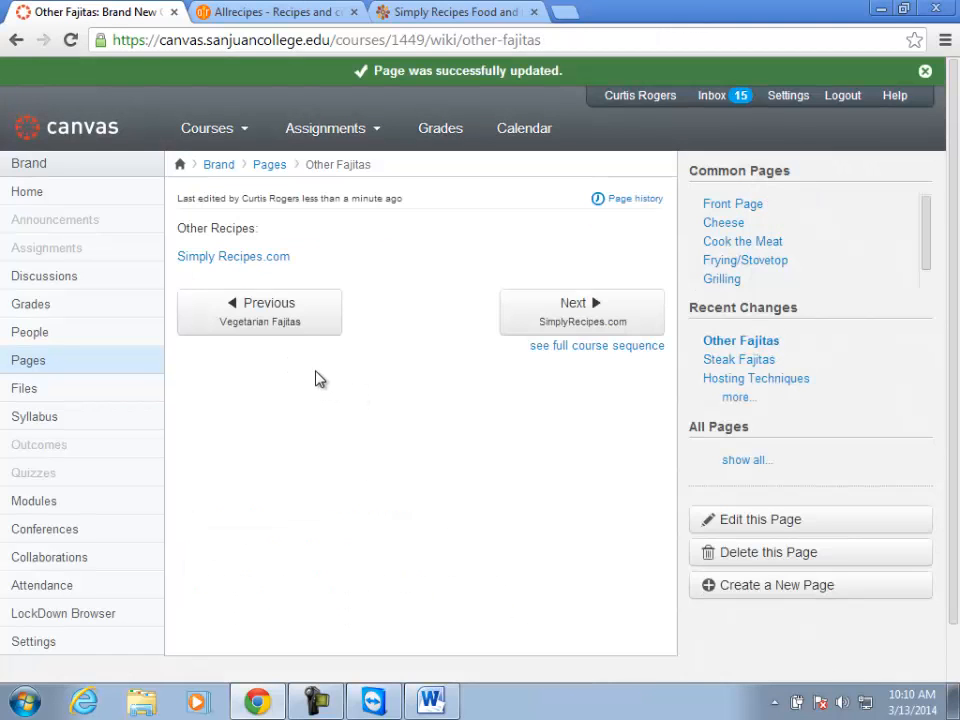
left_click(231, 259)
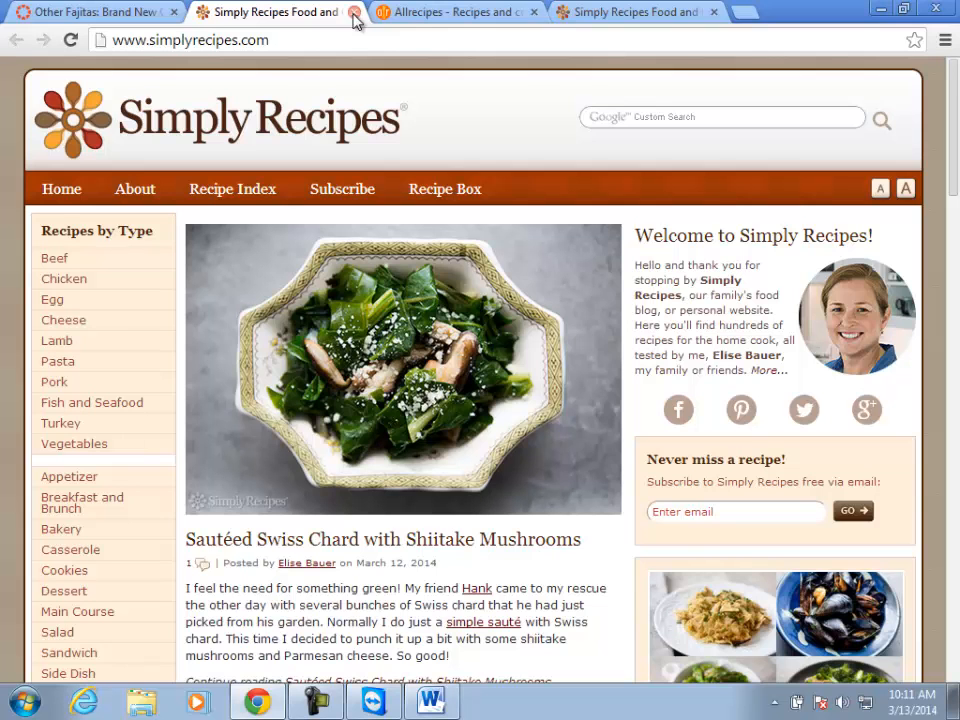
left_click(353, 13)
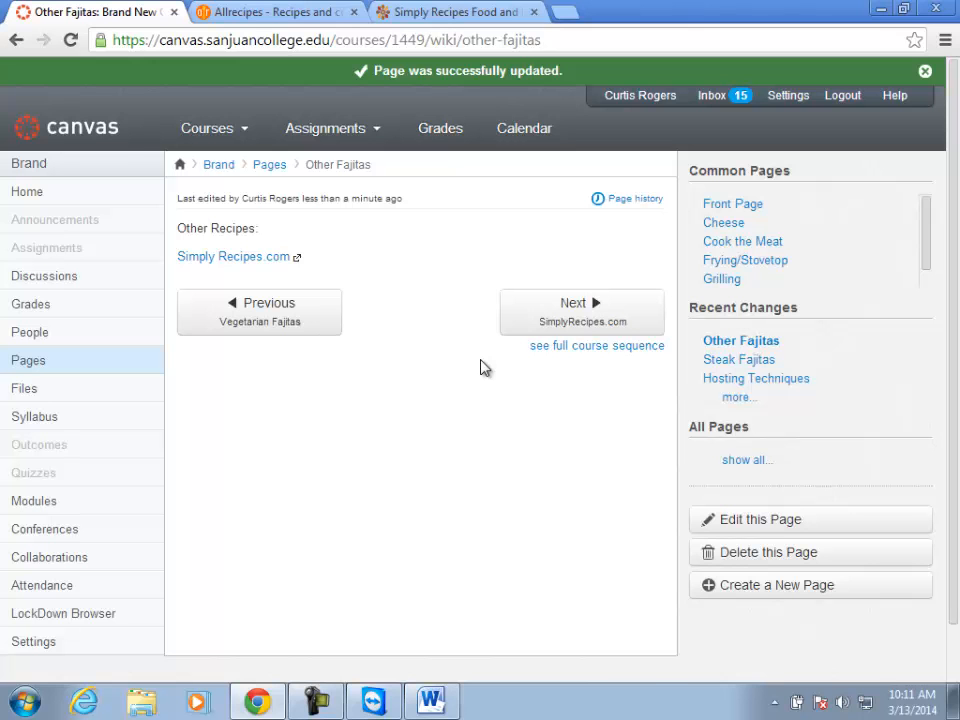
Edit the Other Fajitas page again and add the plain text SimplyRecipes.com on a new line below the existing link
left_click(714, 521)
key("Return")
type("Simp")
type("ly")
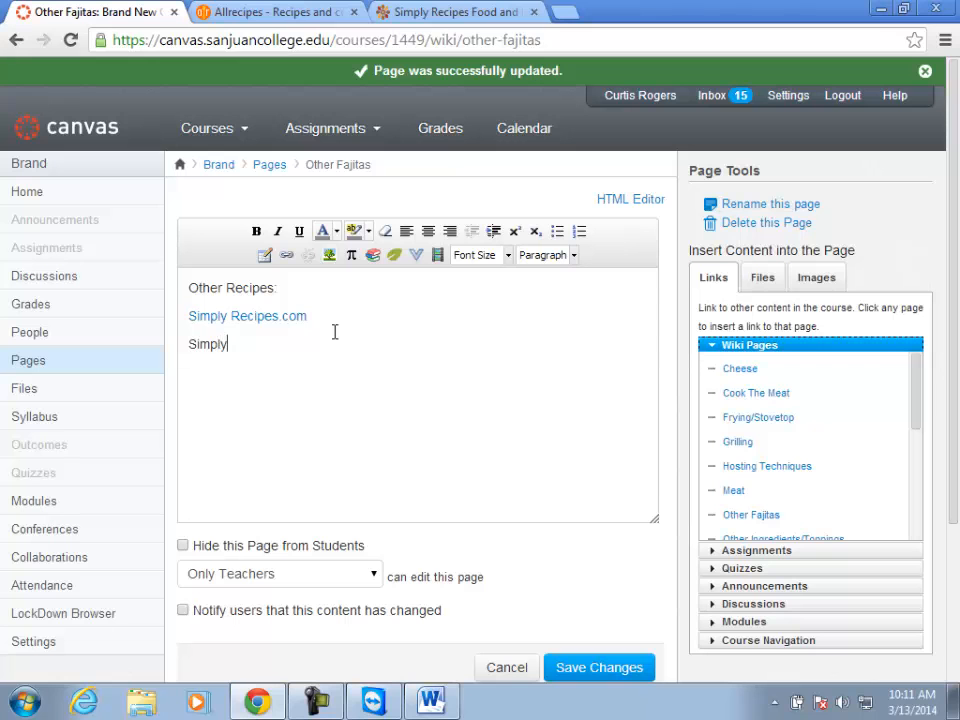
type("Recipes.com")
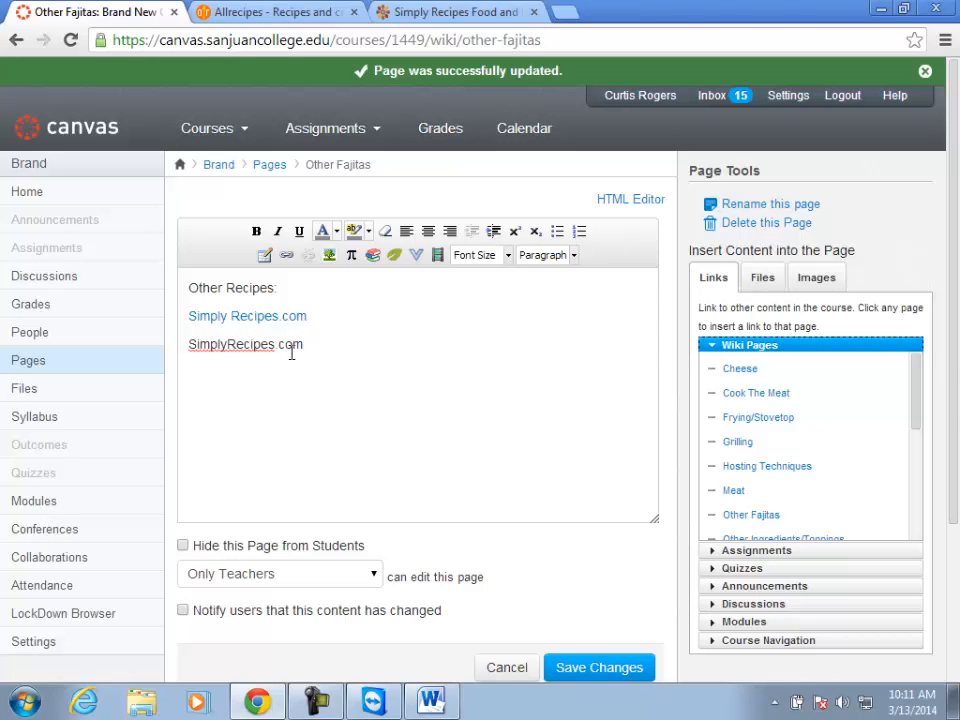
left_click_drag(303, 345, 186, 345)
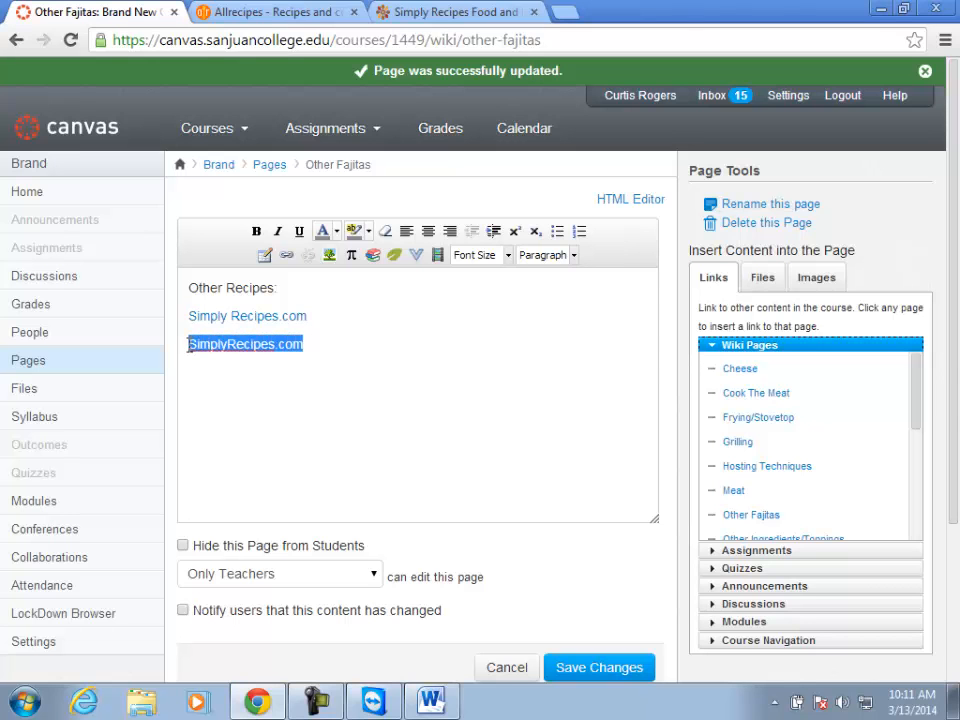
left_click(287, 256)
key("ctrl+v")
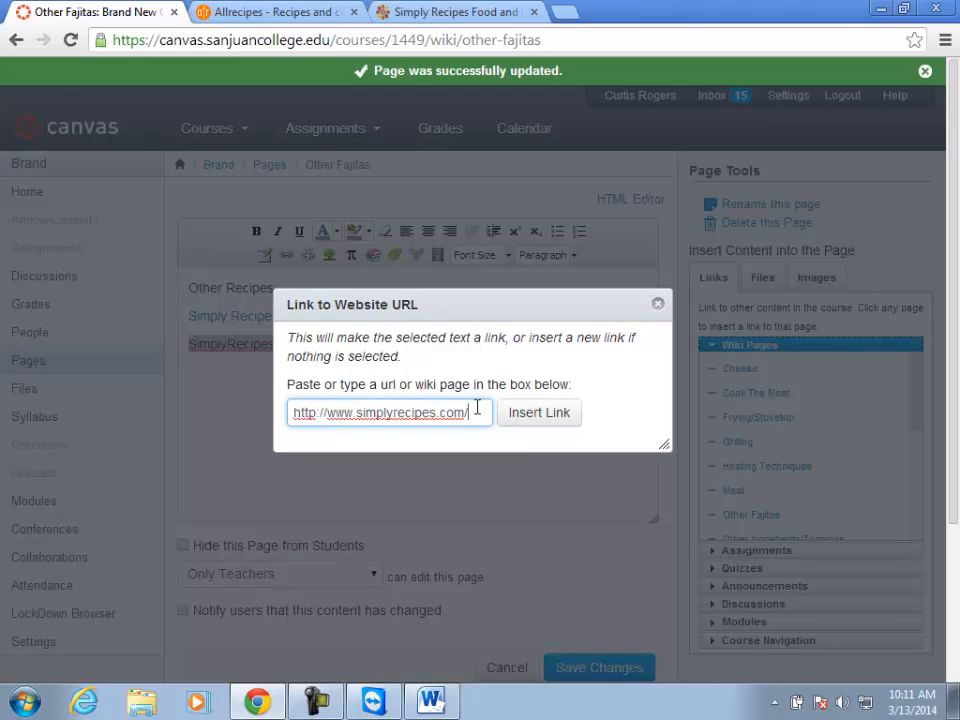
left_click(540, 420)
left_click(261, 366)
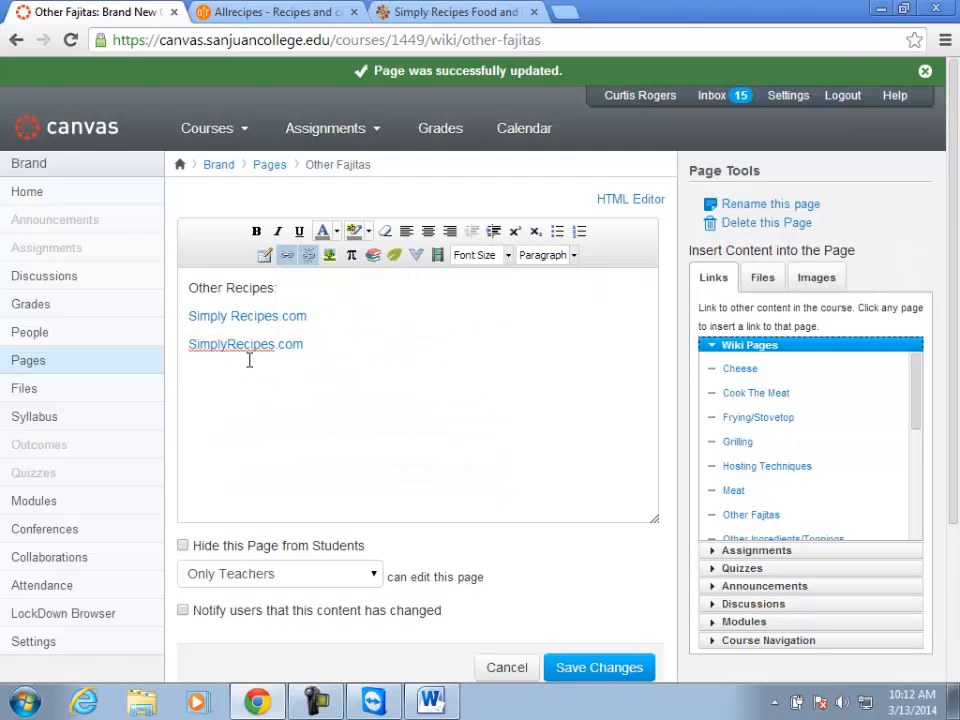
Delete the original Simply Recipes.com link line, keeping only the SimplyRecipes.com one
left_click(324, 345)
left_click_drag(319, 316, 163, 317)
key("Delete")
key("Delete")
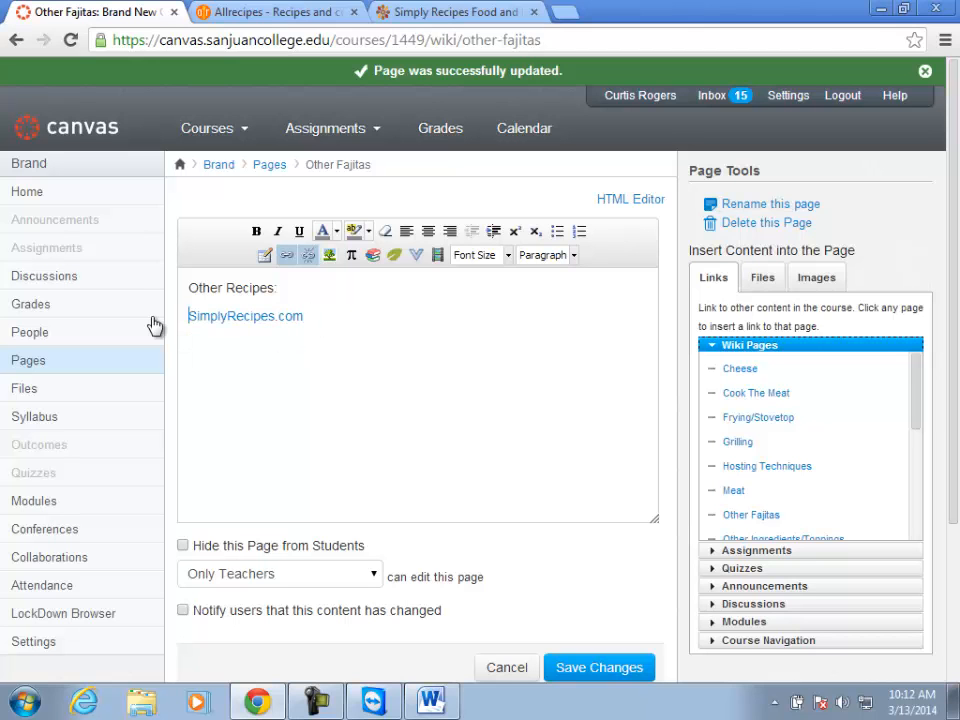
Copy the allrecipes.com web address, enter AllRecipes on a new line of the Other Fajitas page, and discard the unsaved page edits
key("End")
left_click(268, 14)
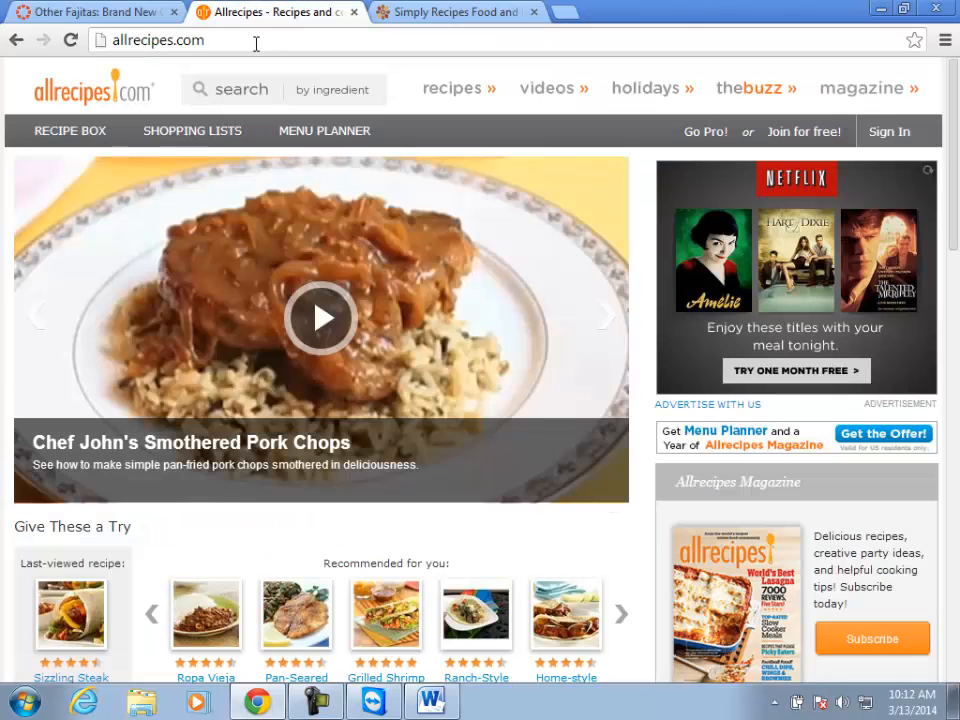
left_click(257, 42)
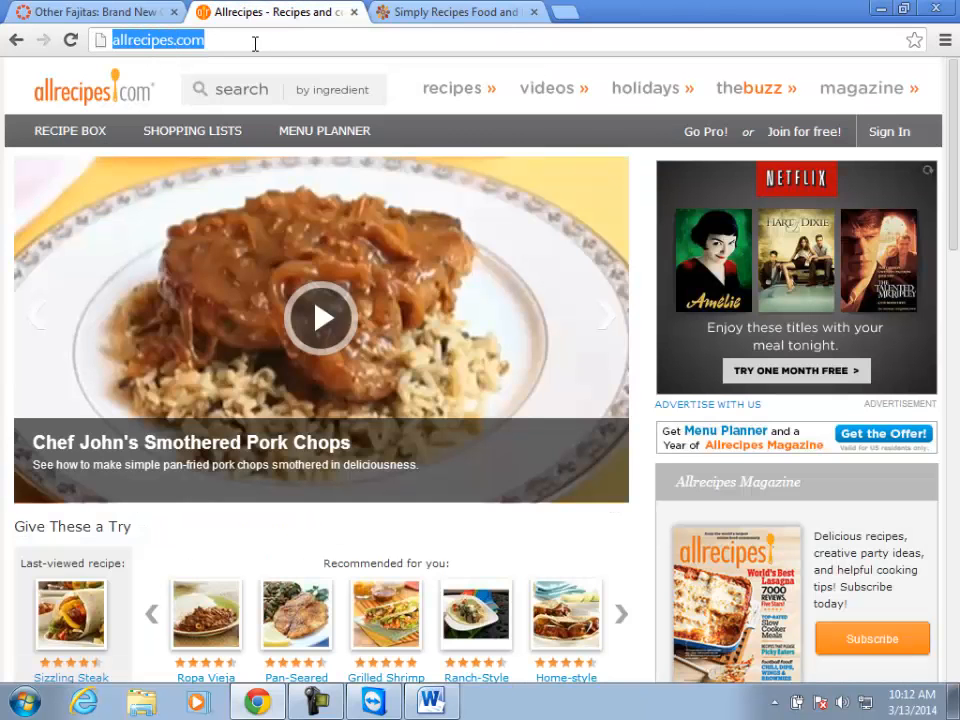
left_click(128, 12)
key("Return")
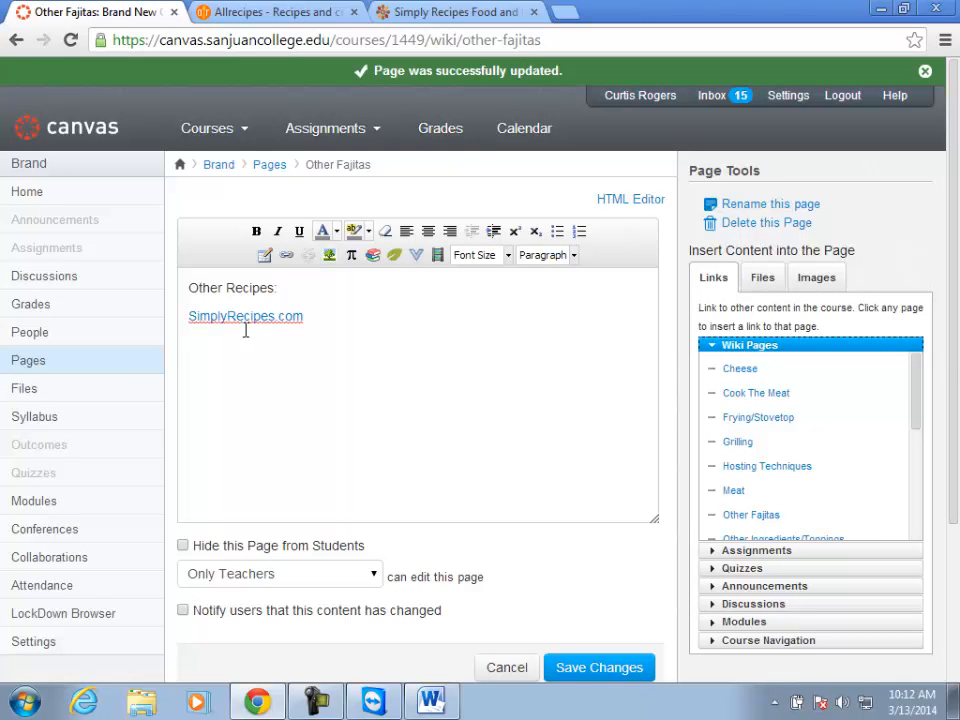
type("AllRecipes")
left_click(560, 670)
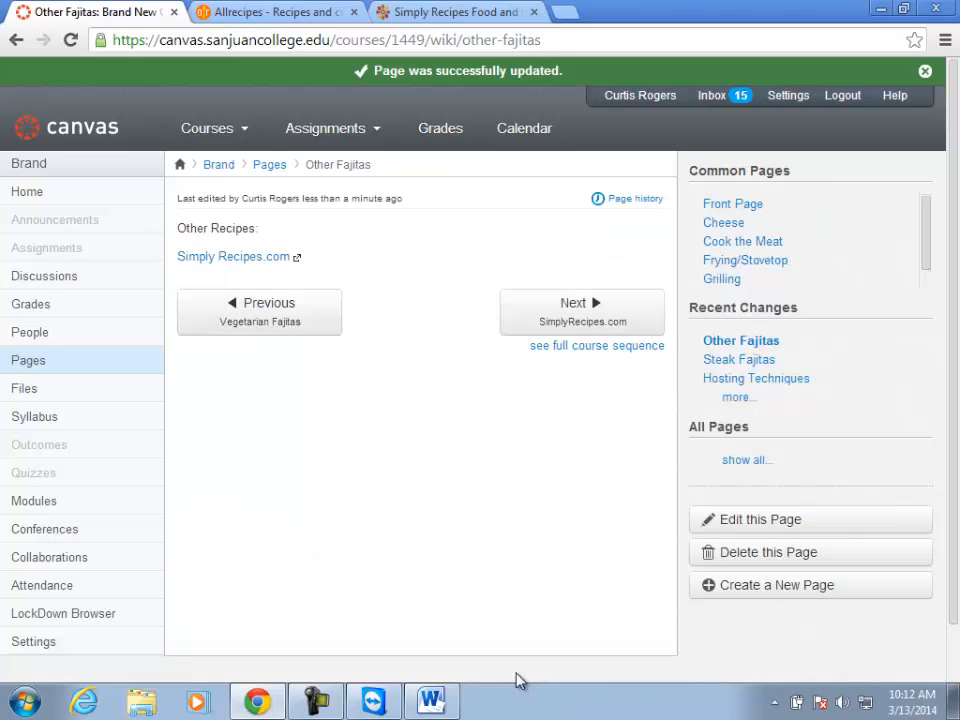
On the Modules page, remove the SimplyRecipes.com item from Gather Recipes and the Cheese page from Select Ingredients
left_click(36, 502)
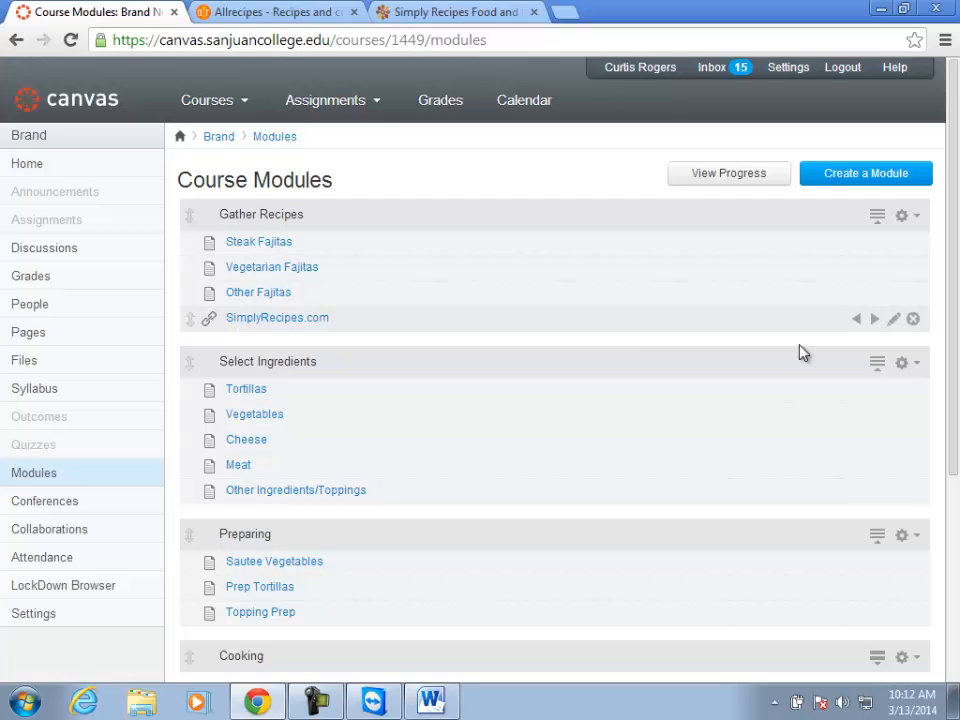
left_click(913, 318)
left_click(541, 171)
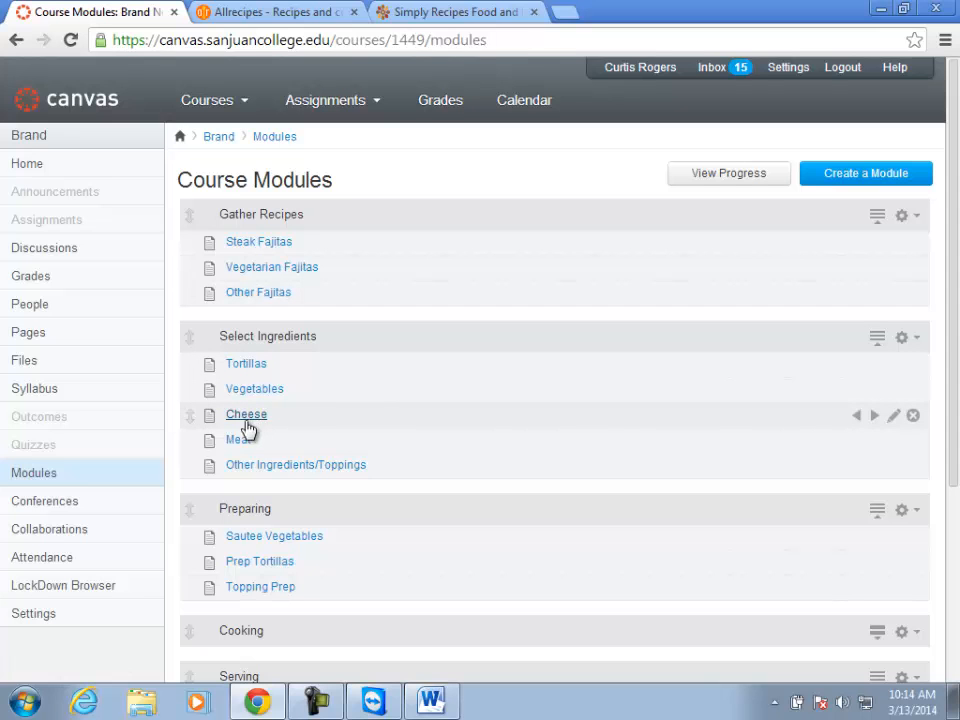
left_click(913, 416)
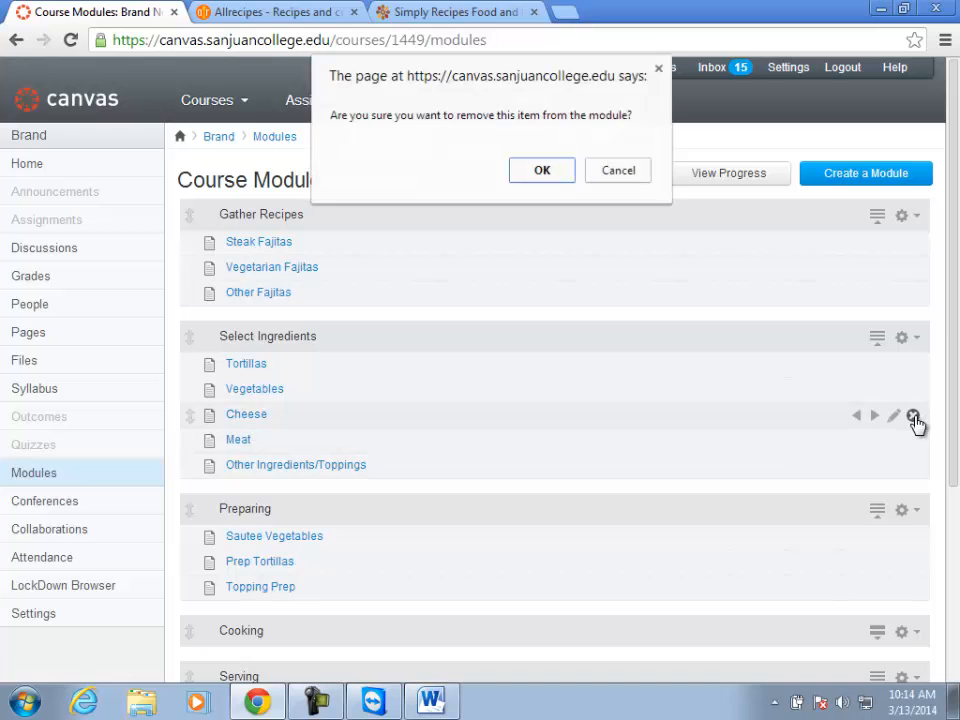
left_click(537, 174)
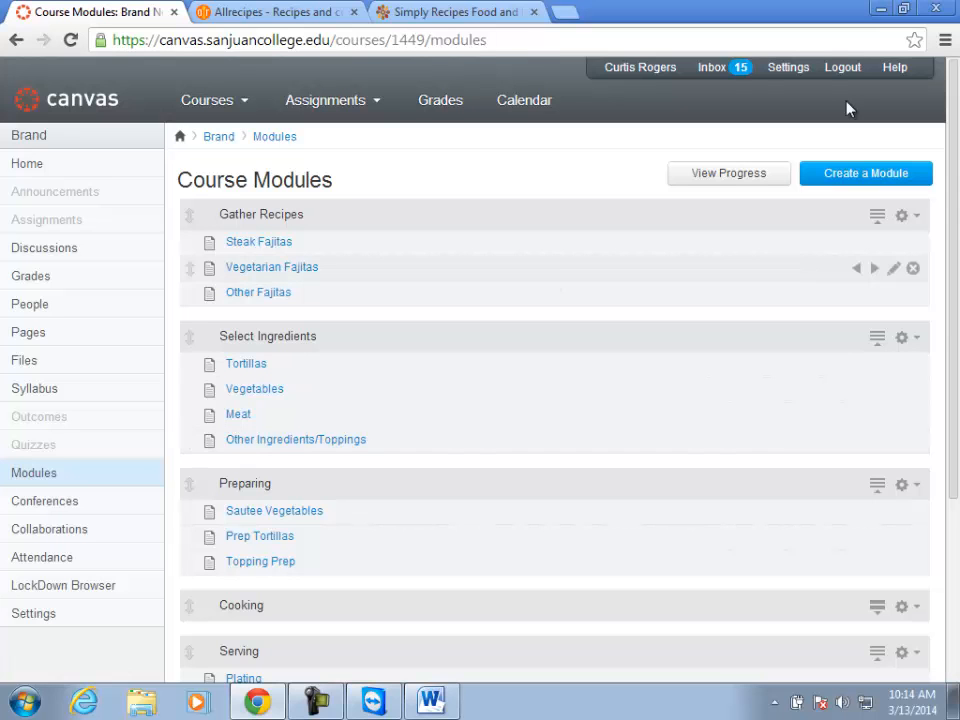
Add a new assignment named "Submit your Recipe" to the Gather Recipes module
left_click(905, 223)
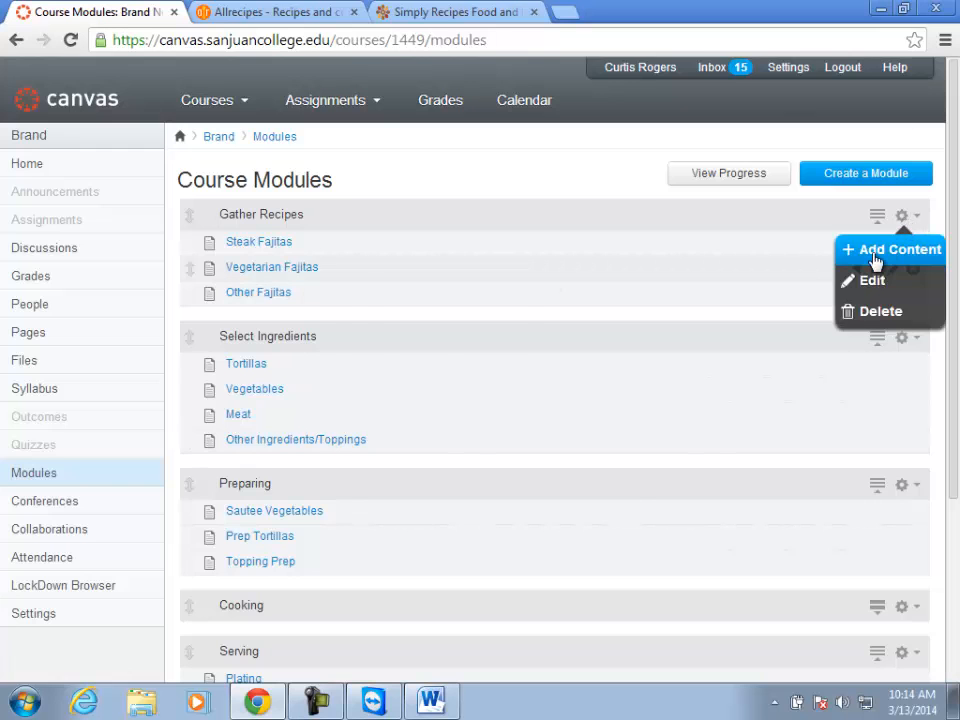
left_click(870, 255)
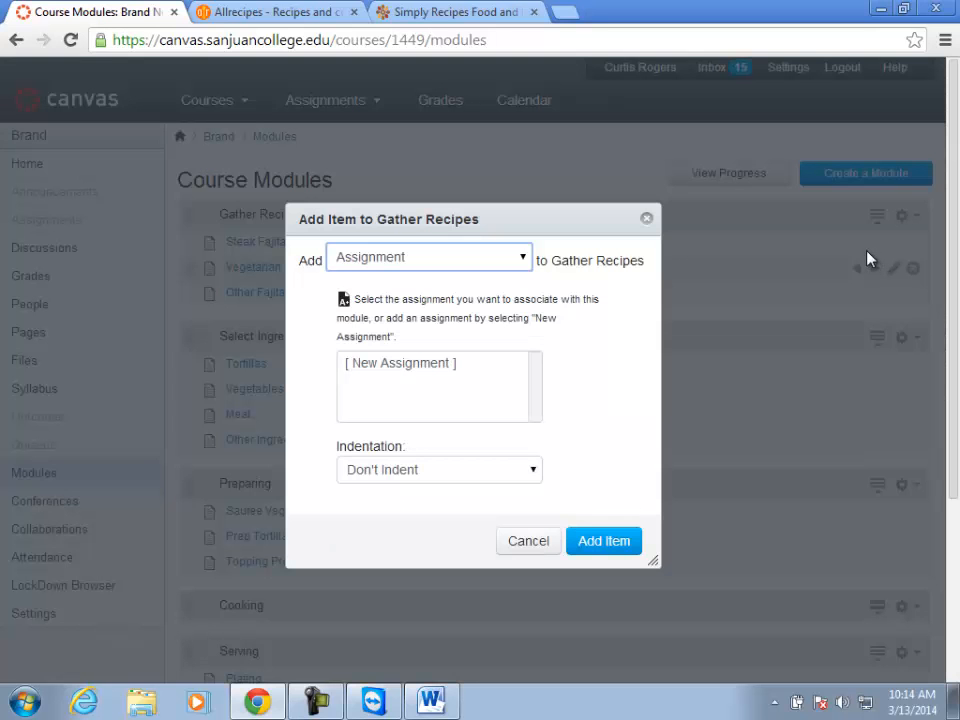
left_click(523, 260)
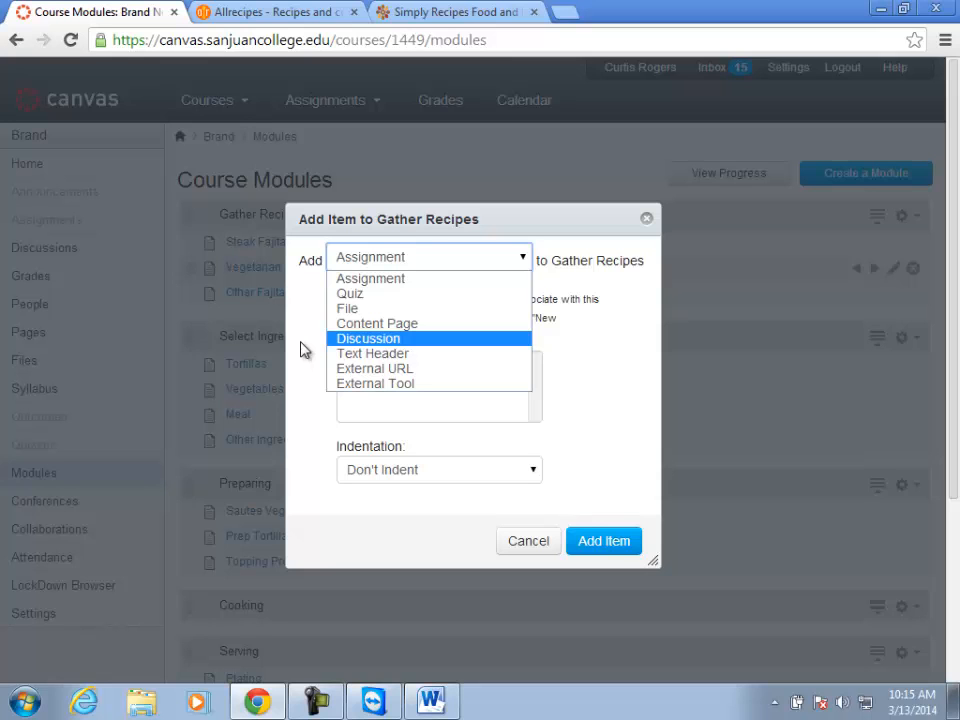
left_click(358, 284)
left_click(396, 363)
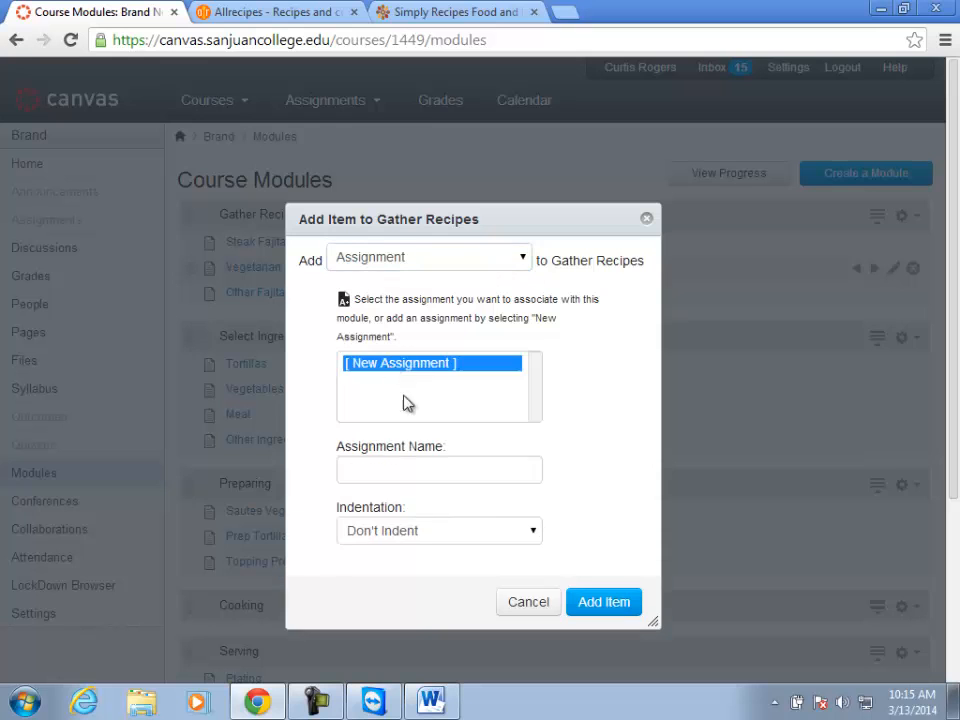
left_click(379, 469)
type("Submit your Recipe")
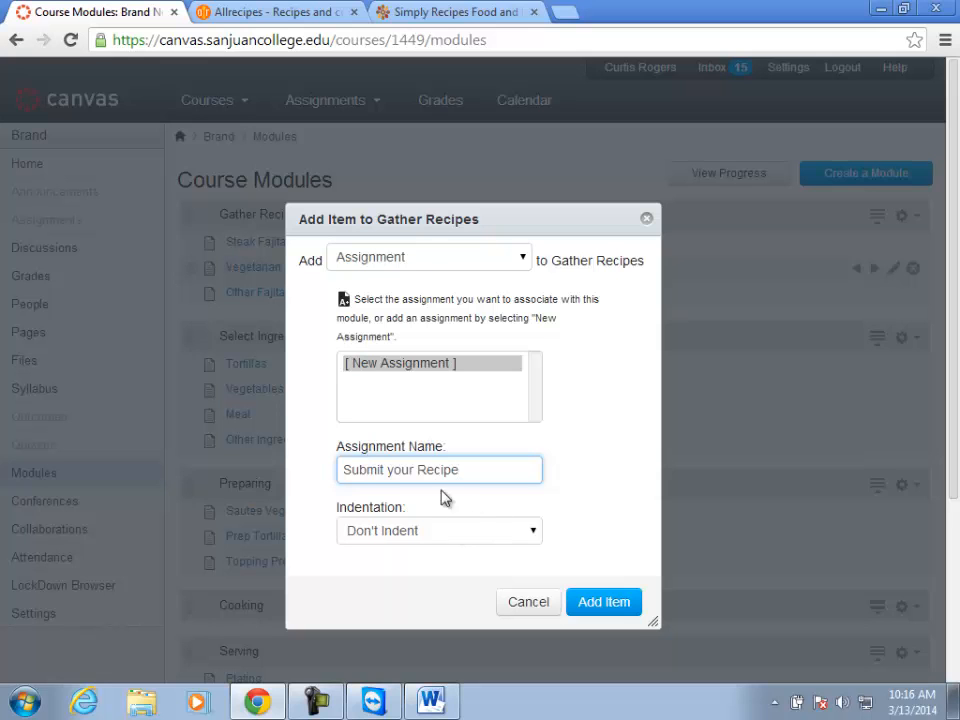
left_click(601, 601)
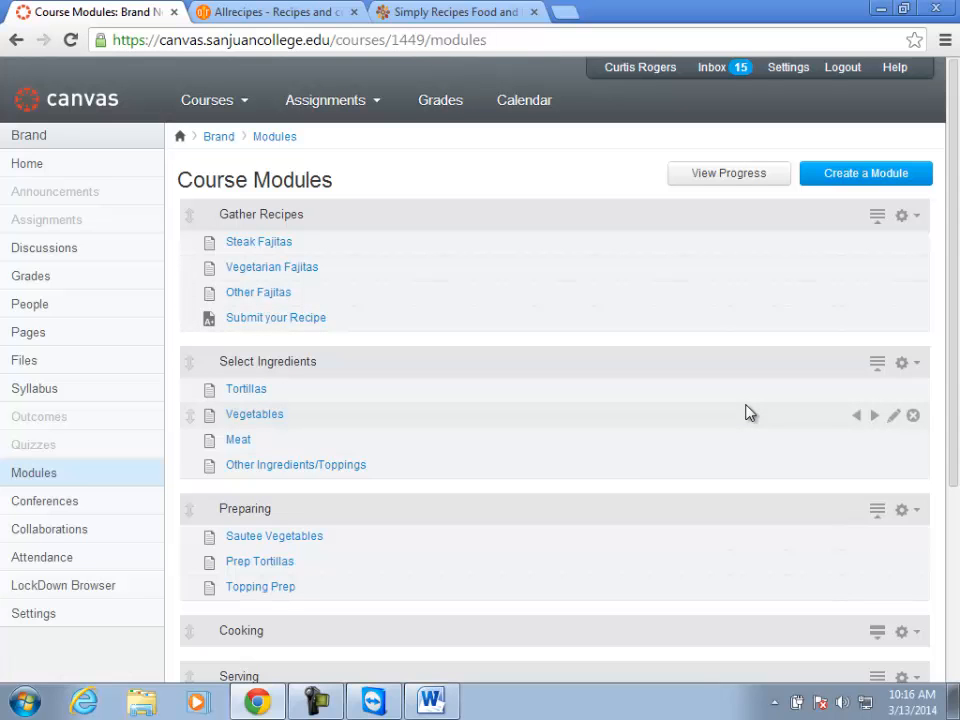
Add a new quiz named "Select Appropriate Ingredients" to the Select Ingredients module
left_click(916, 368)
left_click(881, 398)
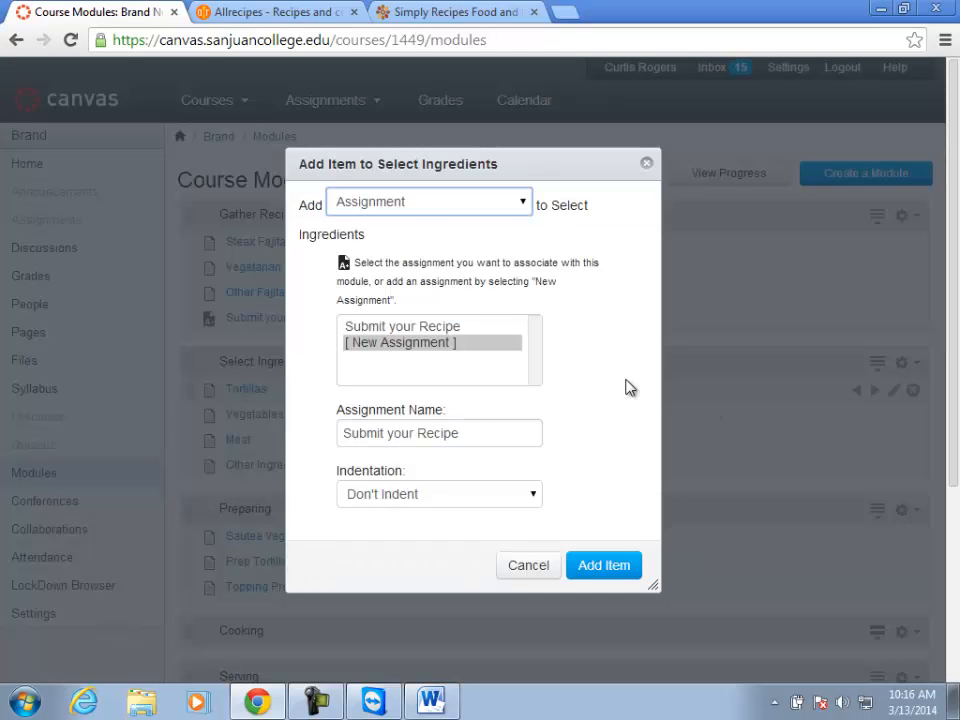
left_click(413, 210)
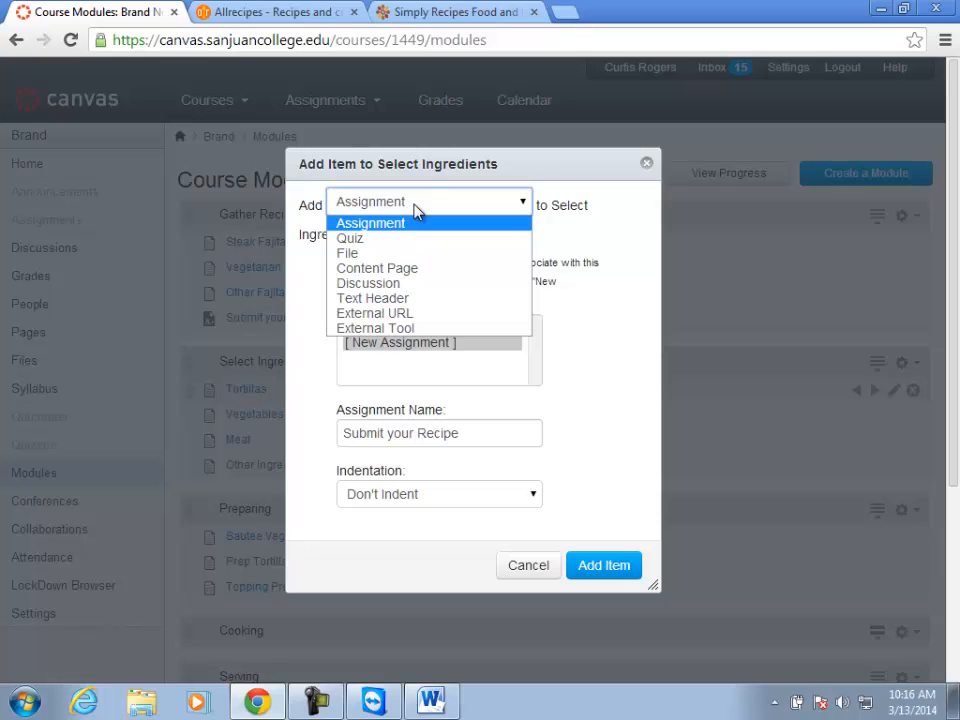
left_click(372, 239)
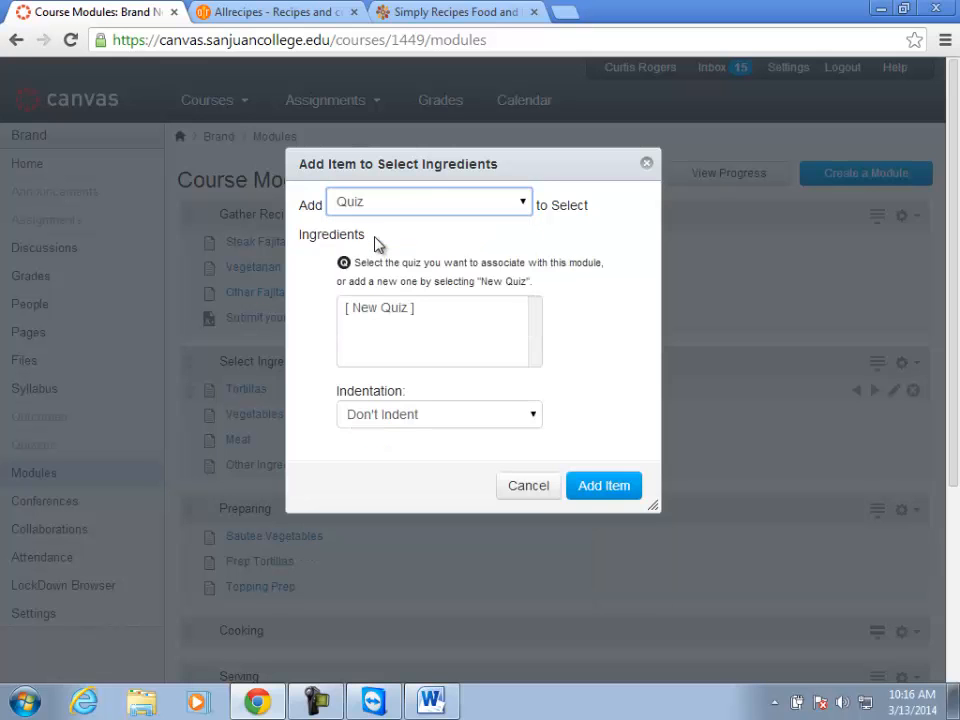
left_click(392, 310)
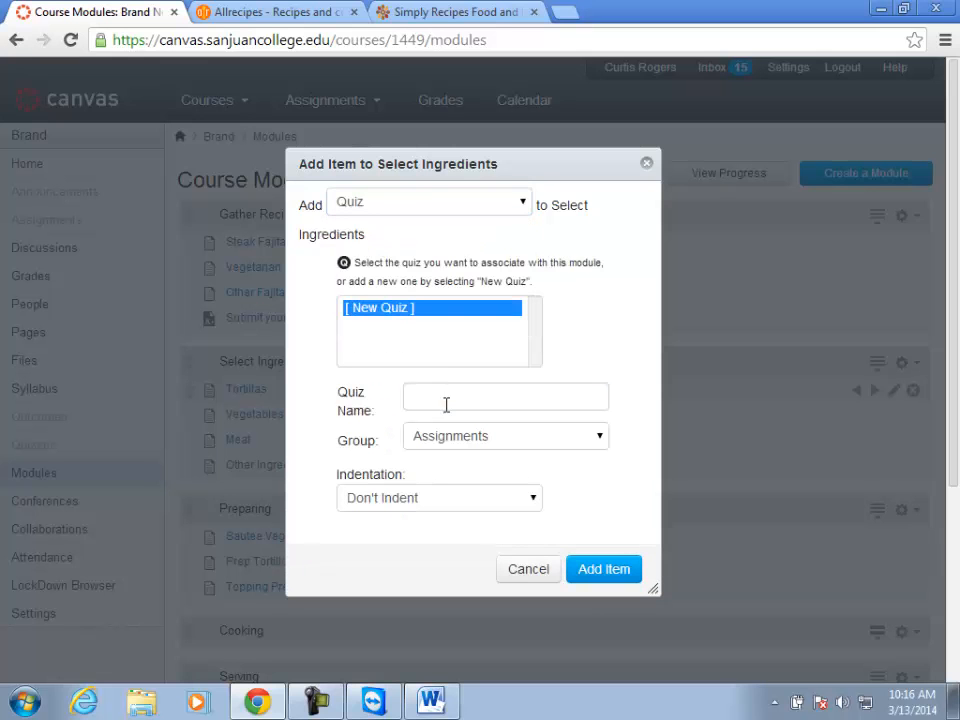
left_click(446, 404)
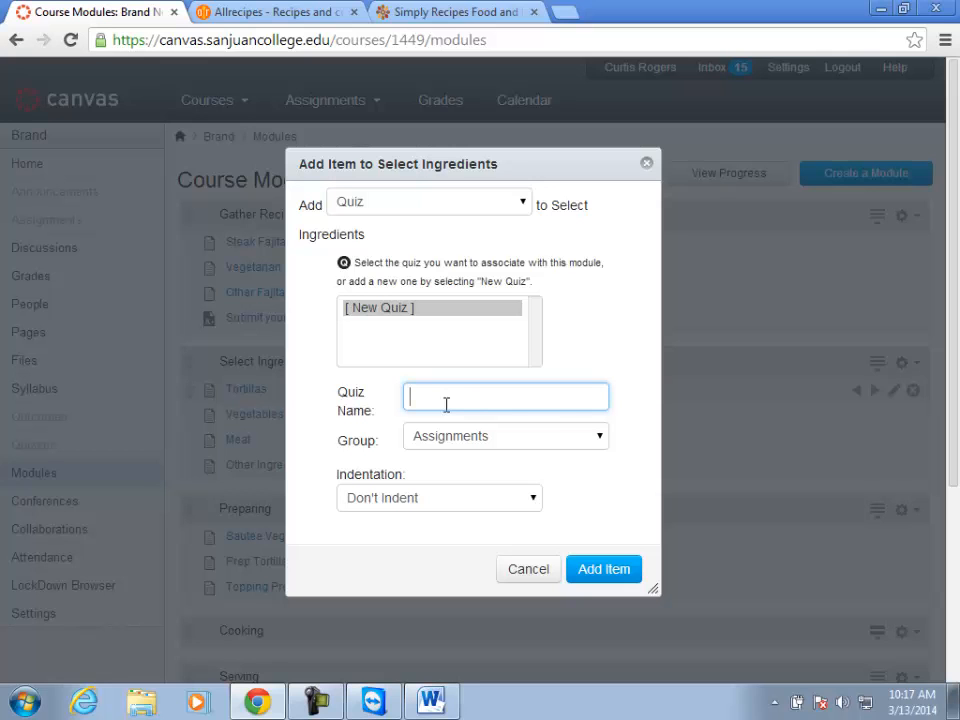
type("Select Approp")
key("BackSpace")
type("priate Ingredients")
left_click(581, 572)
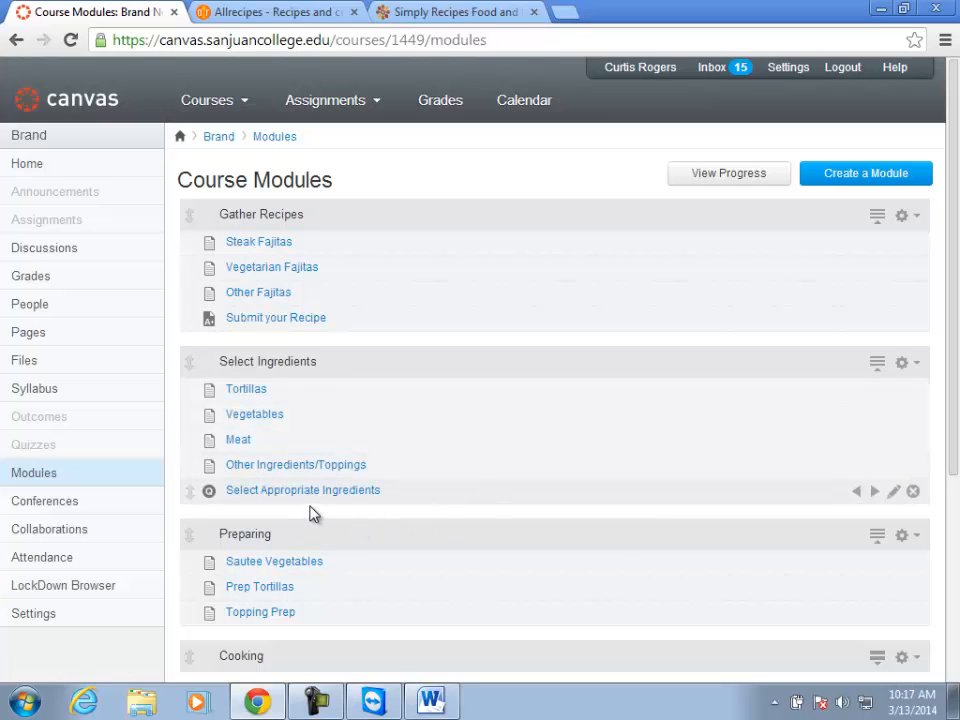
Add a new discussion topic named "Ask the Chef (Instructor)" to the Preparing module
left_click(905, 538)
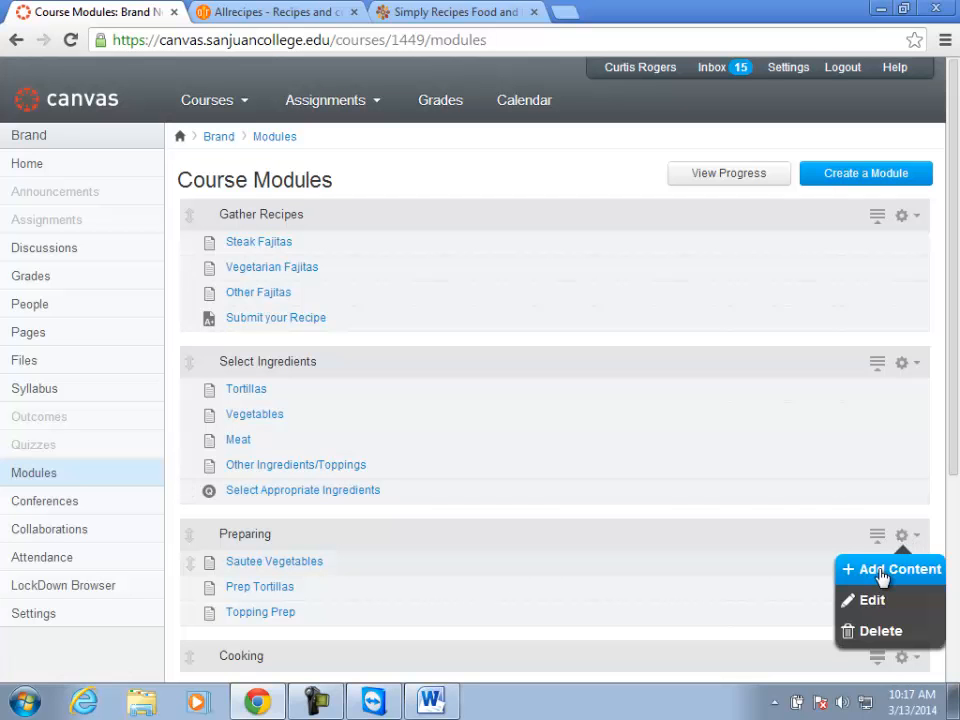
left_click(881, 574)
left_click(396, 218)
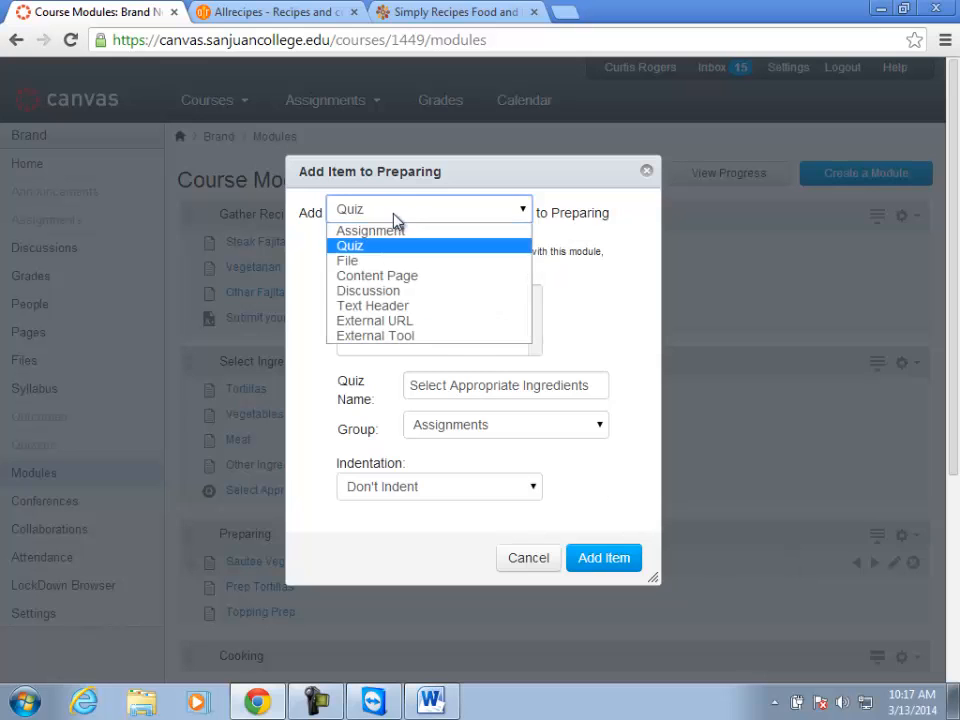
left_click(369, 298)
left_click(385, 298)
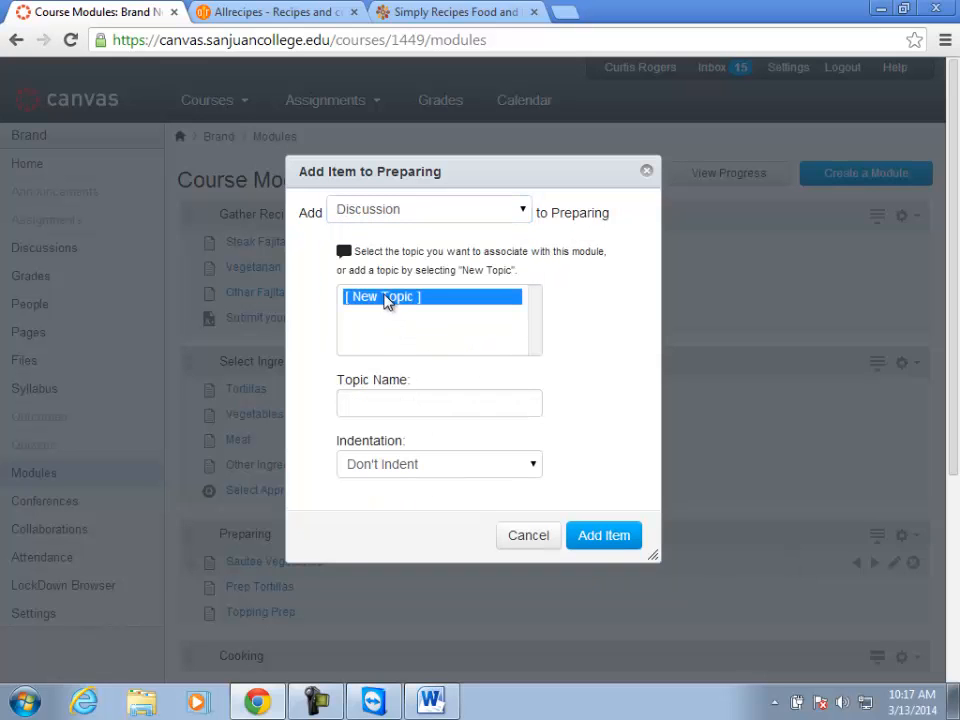
left_click(368, 406)
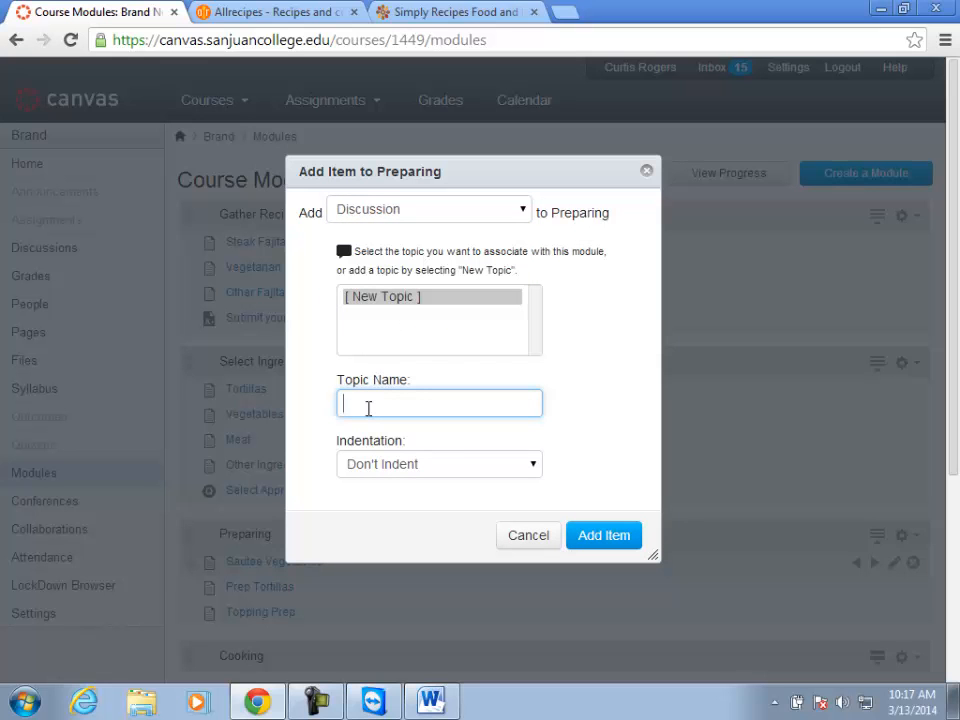
type("Ask the Chef (")
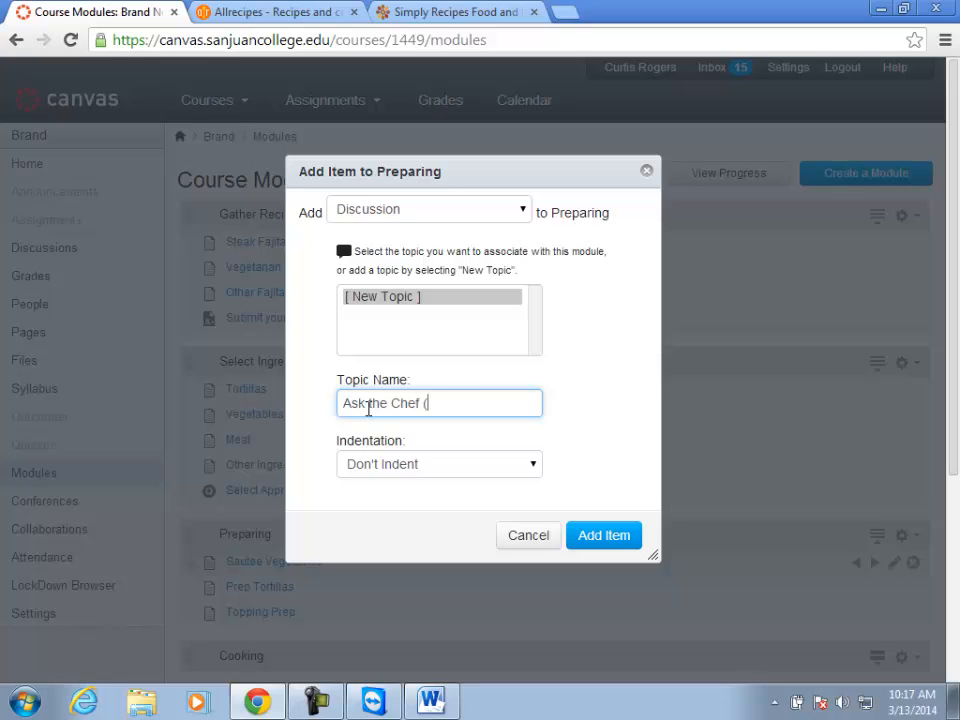
type("Instructor)")
left_click(605, 546)
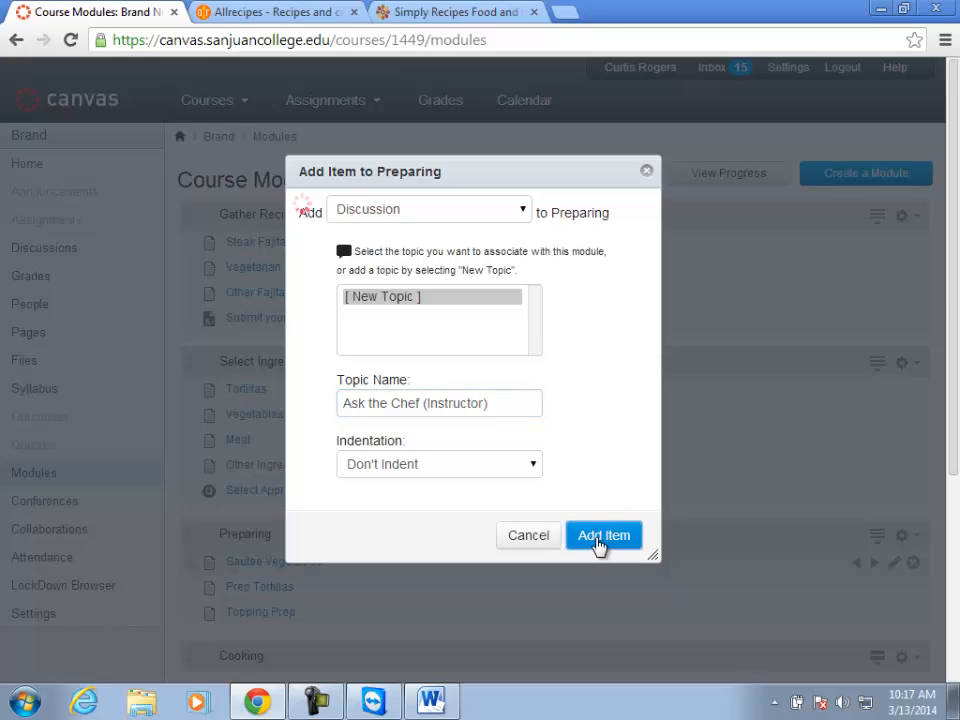
Expand the Cooking module and add a new assignment named "Bring in your Fajitas" to it
scroll(570, 535, "down", 3)
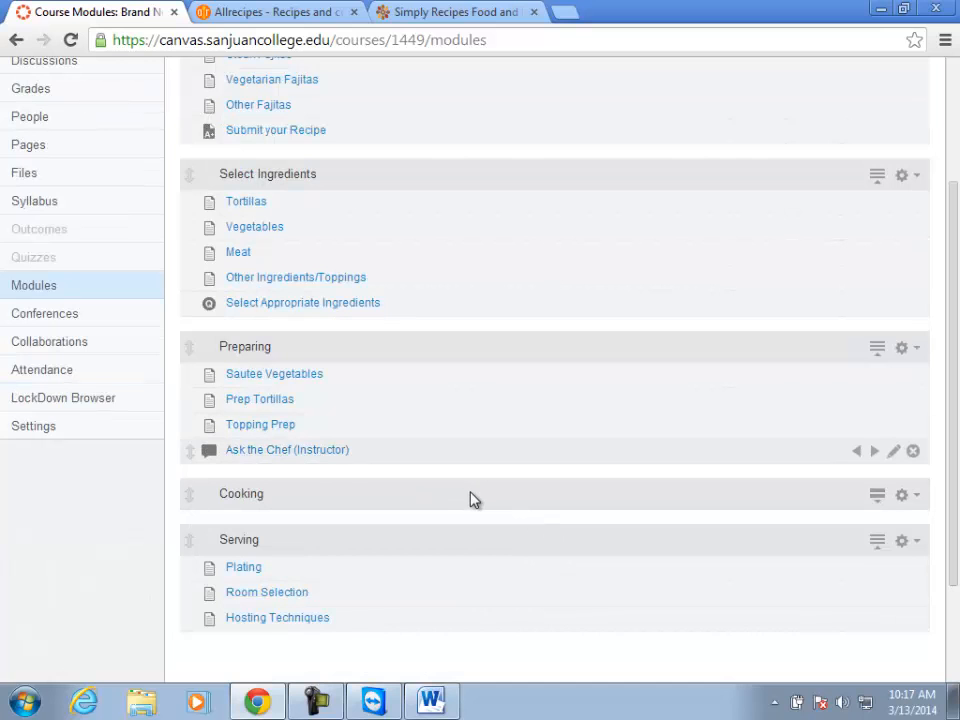
left_click(876, 496)
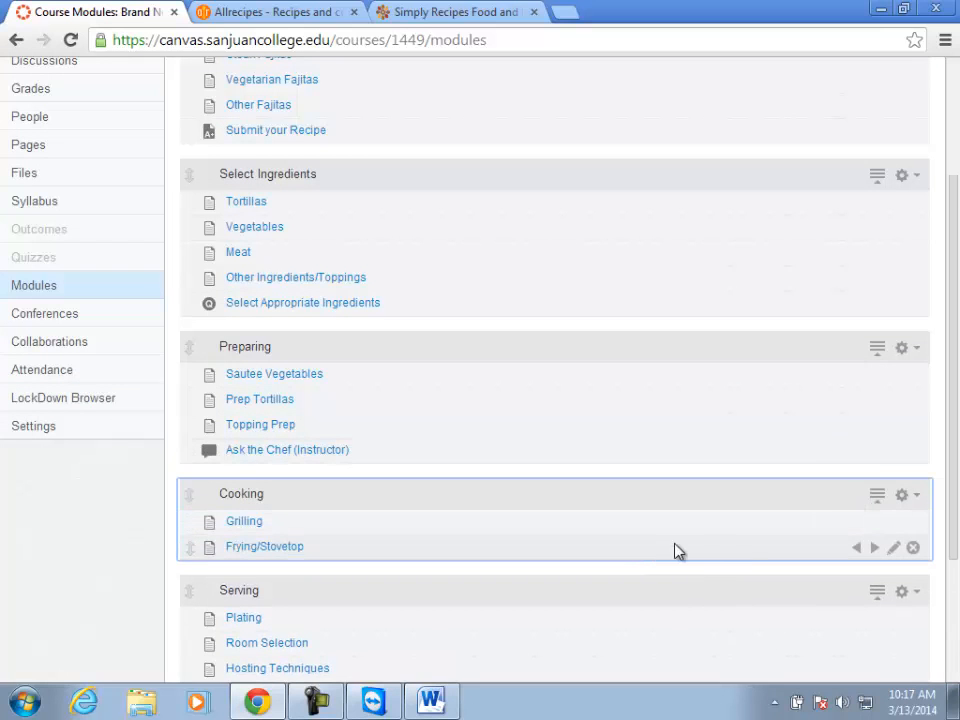
left_click(914, 498)
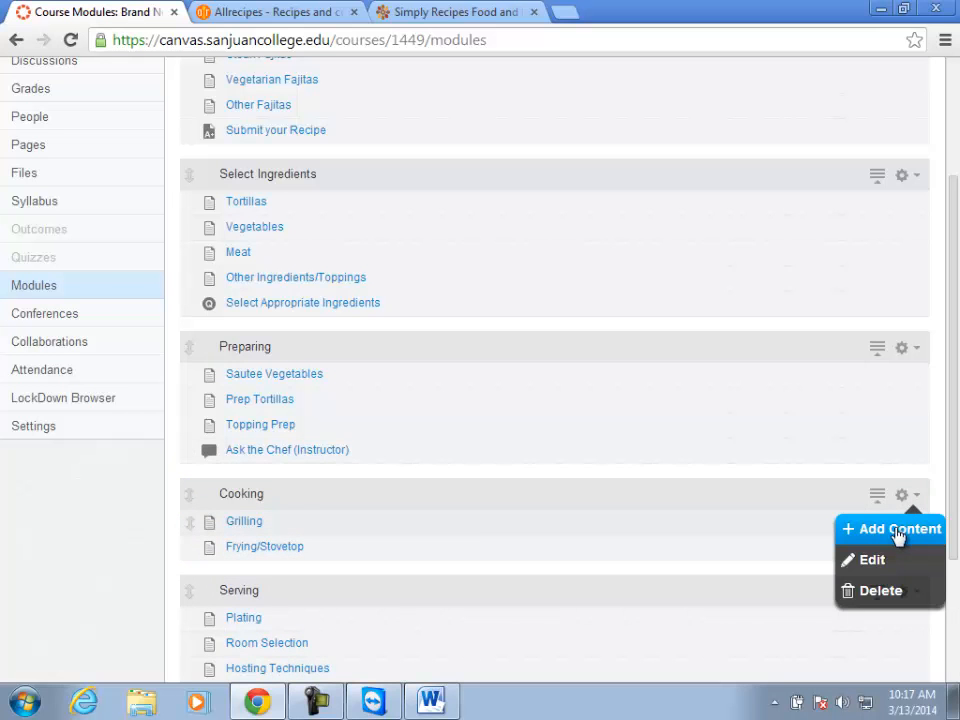
left_click(898, 533)
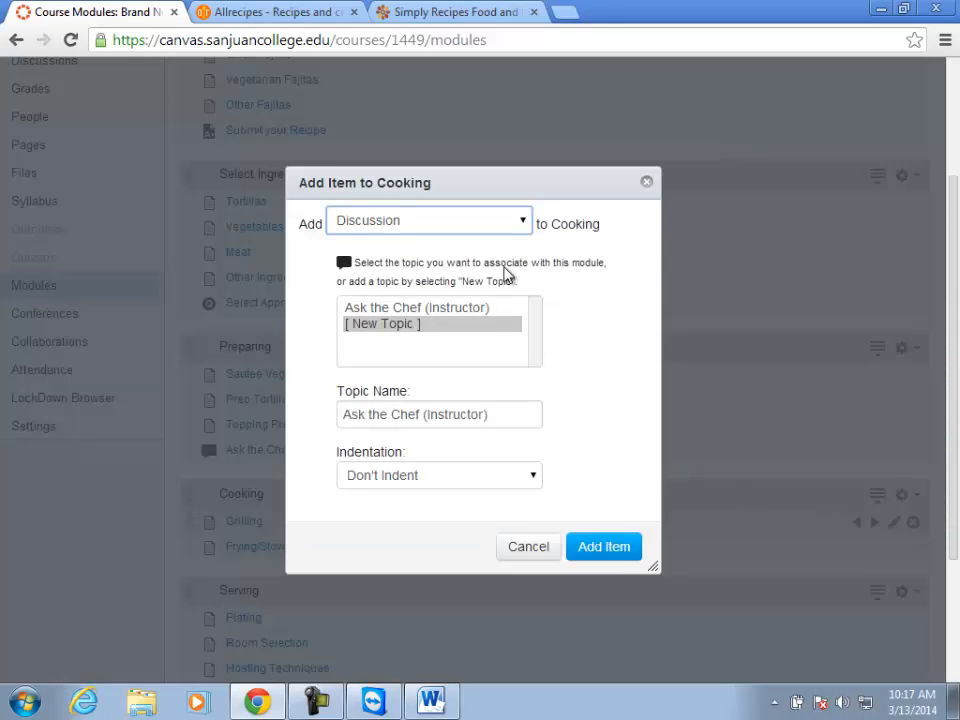
left_click(524, 223)
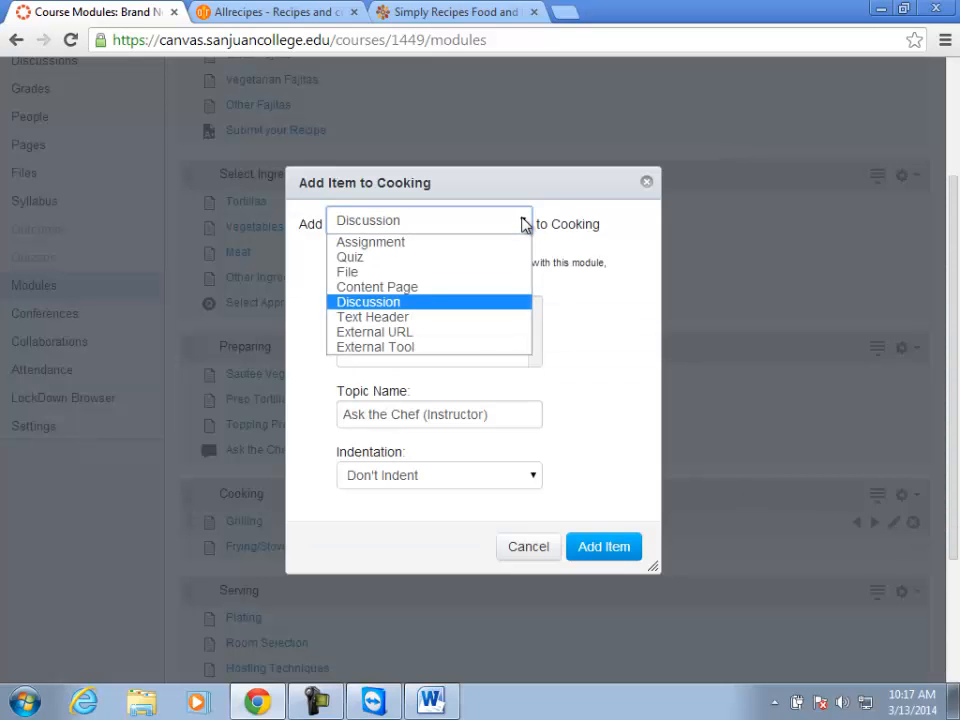
left_click(426, 242)
left_click_drag(459, 433, 303, 431)
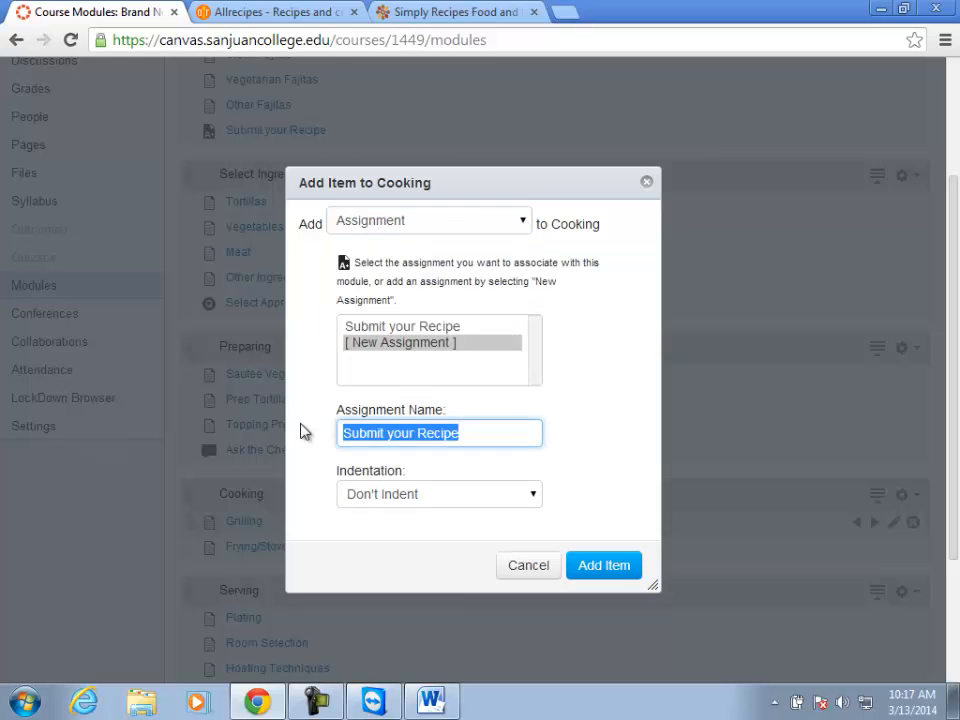
type("Bring in you")
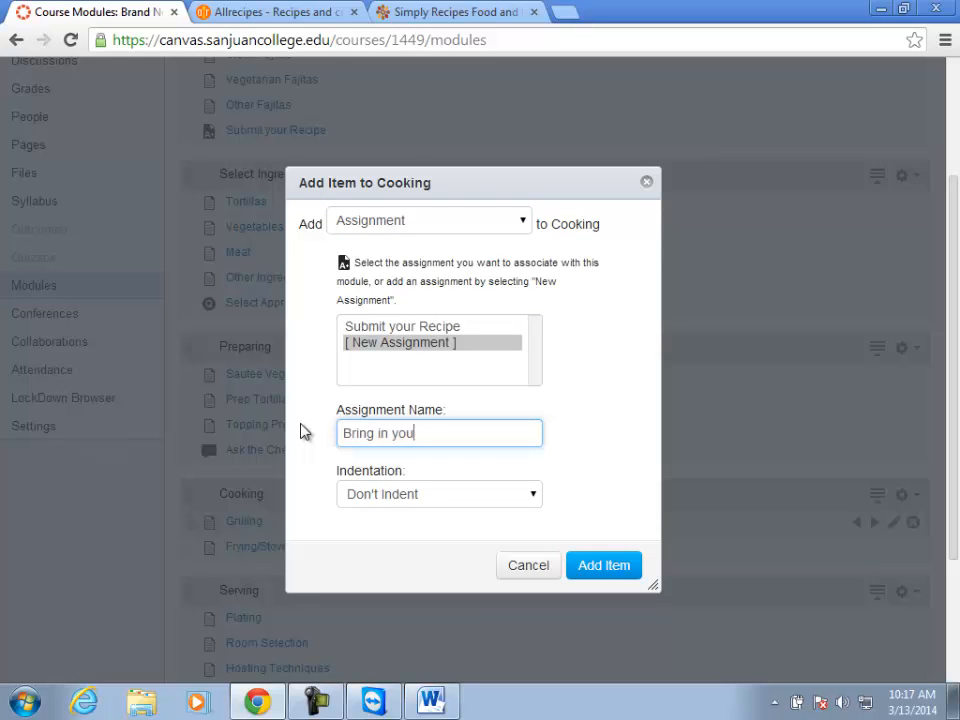
type("r Fajitas")
left_click(620, 568)
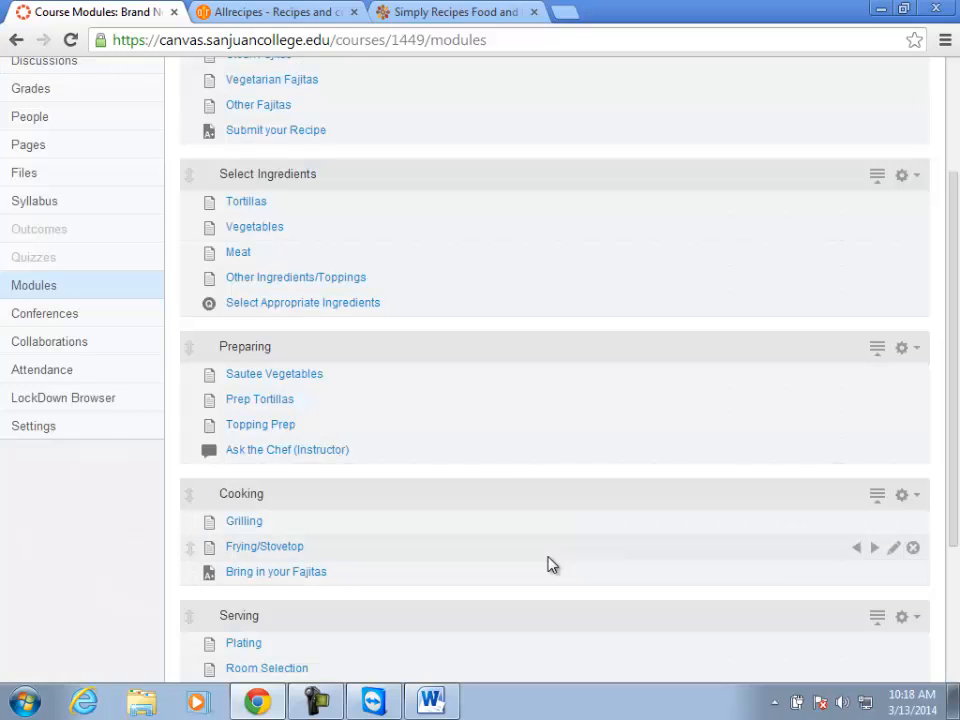
Move Bring in your Fajitas to the end of the Serving module, and Grilling and Frying/Stovetop to its beginning
scroll(394, 540, "down", 3)
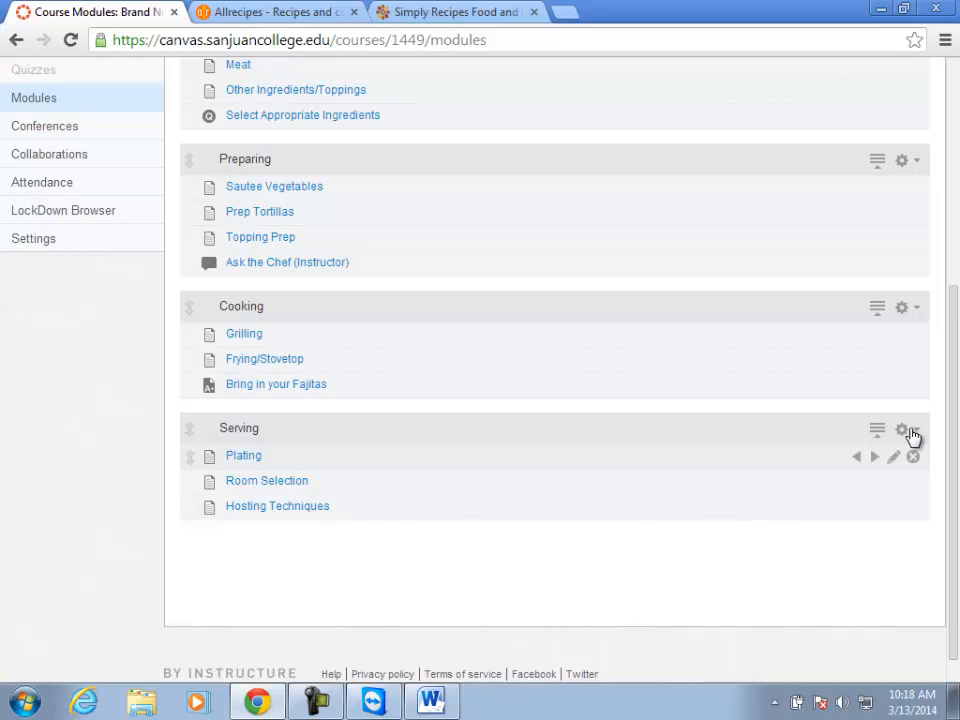
left_click_drag(189, 386, 176, 518)
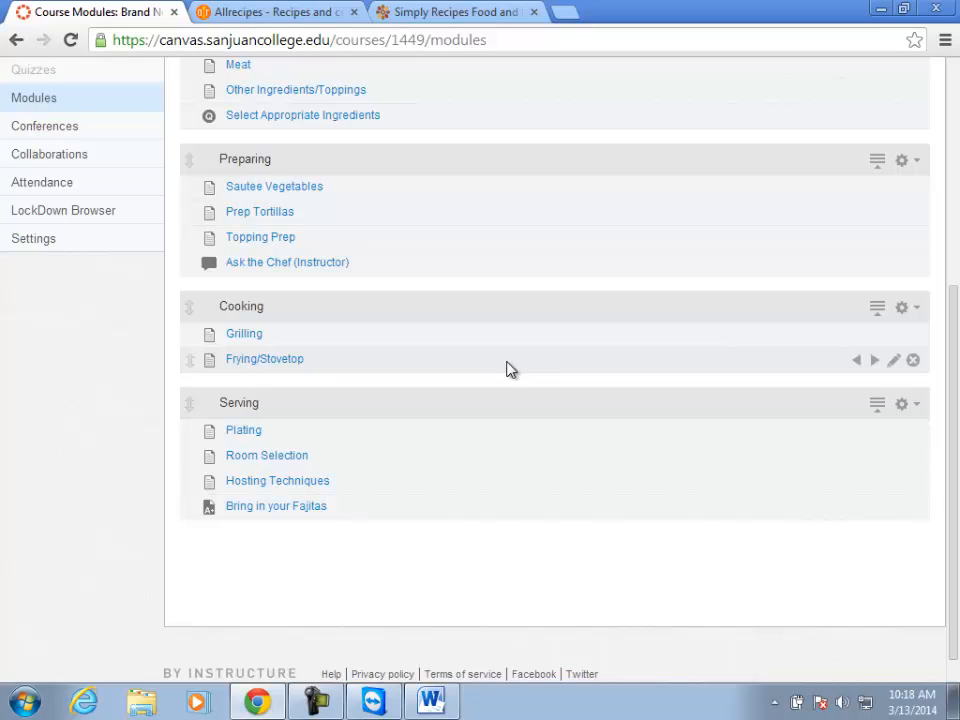
left_click_drag(189, 358, 191, 404)
left_click_drag(189, 334, 195, 390)
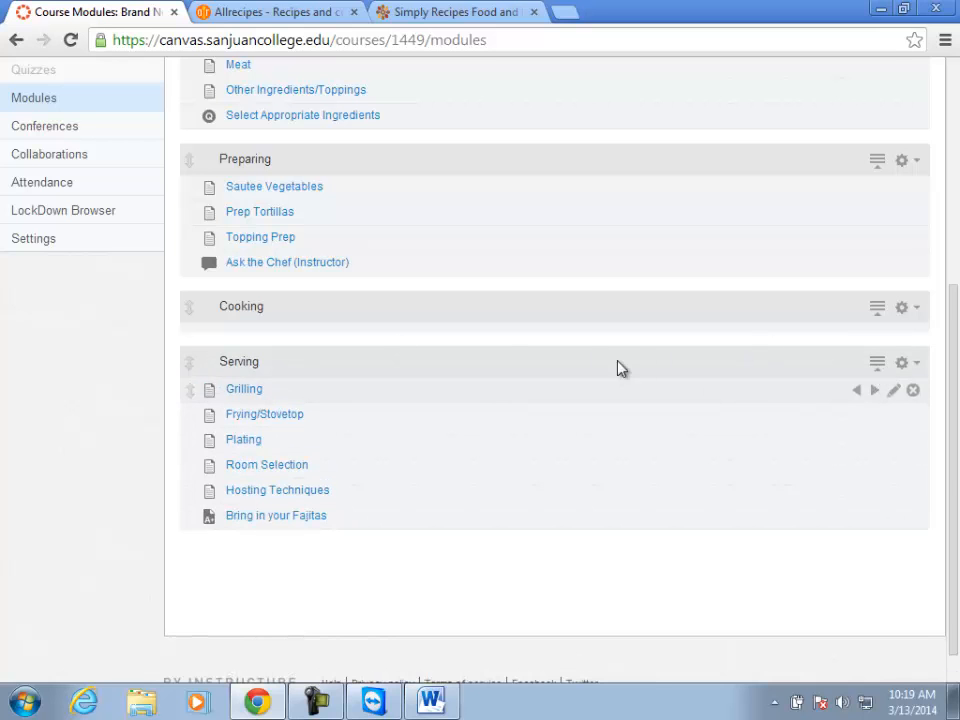
Rename the Serving module as "Cooking and Serving"
left_click(906, 365)
left_click(882, 430)
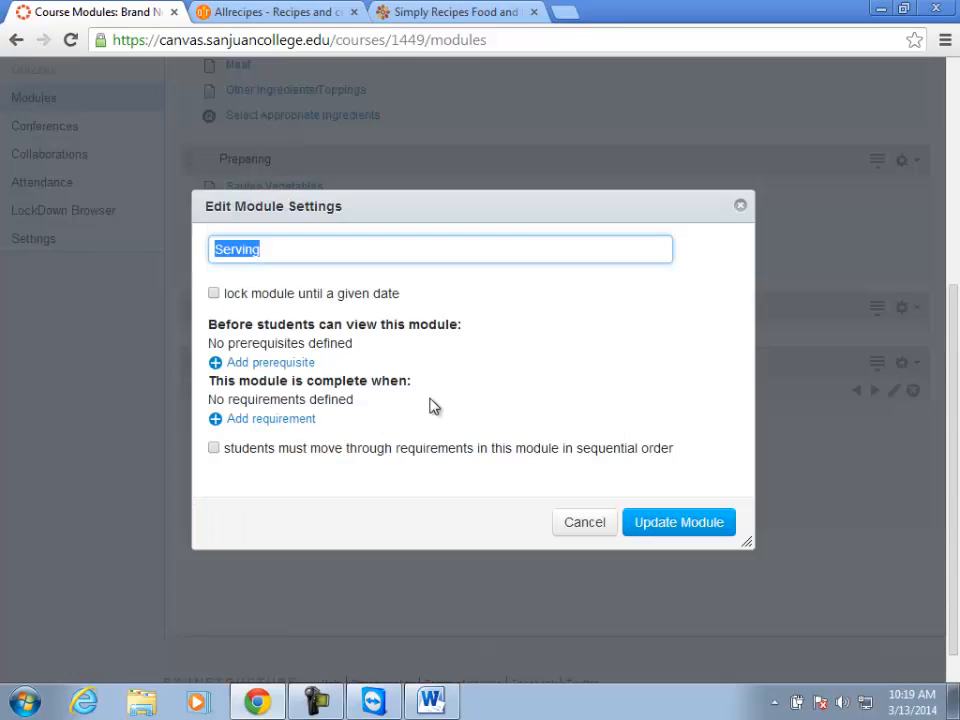
key("Home")
type("Cooking adn")
key("BackSpace")
key("BackSpace")
key("BackSpace")
type("nd")
left_click(674, 524)
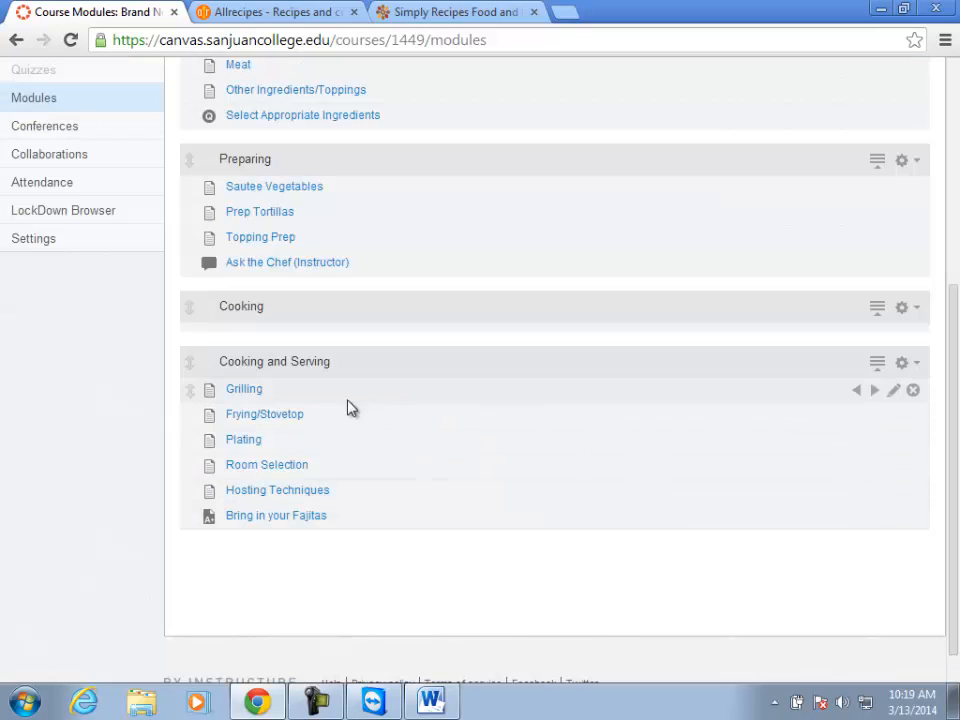
Add a text header reading "Cookoing" to the Cooking and Serving module
left_click(904, 364)
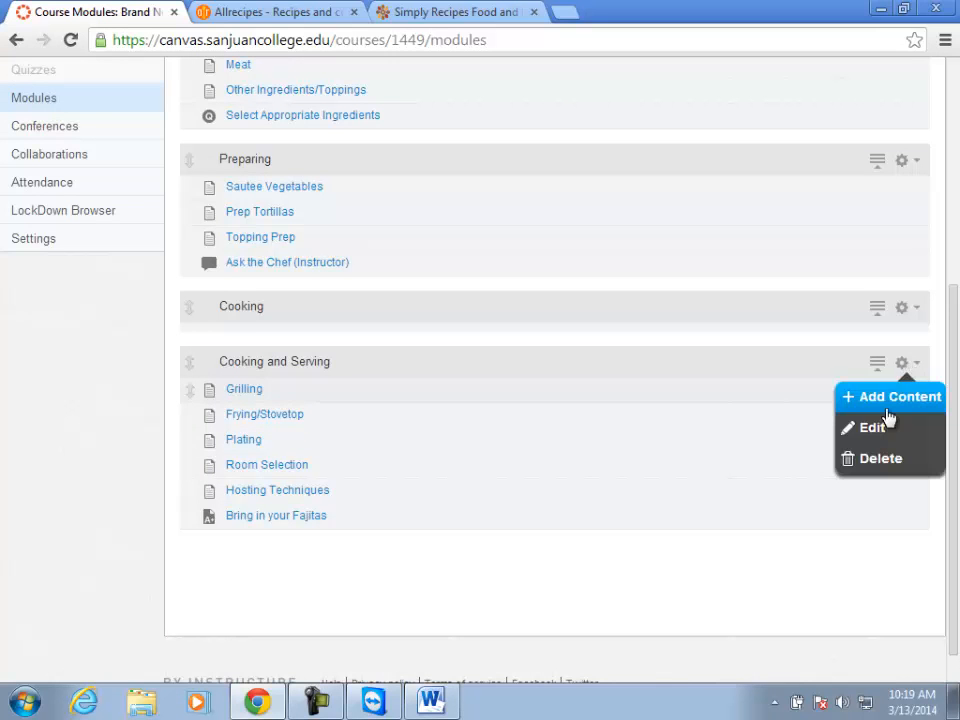
left_click(870, 400)
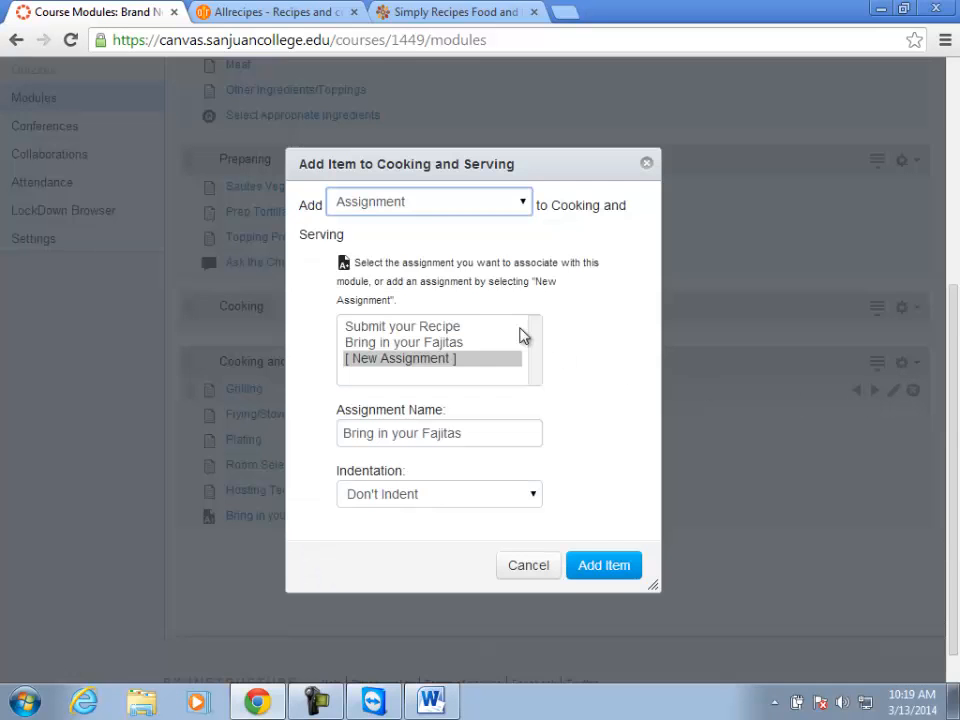
left_click(422, 205)
left_click(370, 298)
left_click(427, 289)
type("Cookoing")
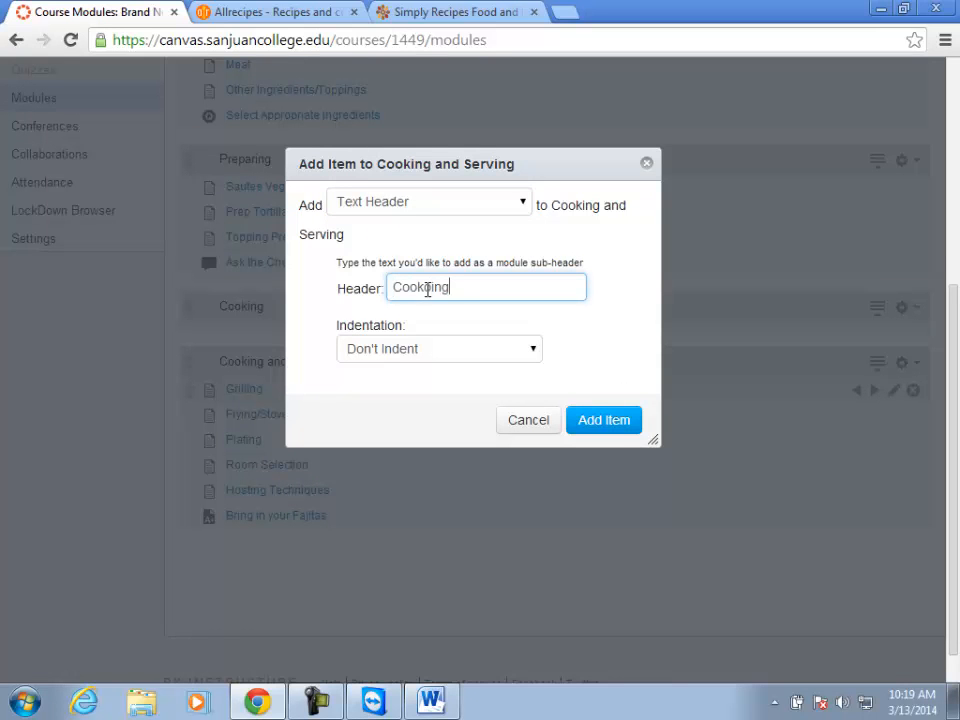
left_click(600, 418)
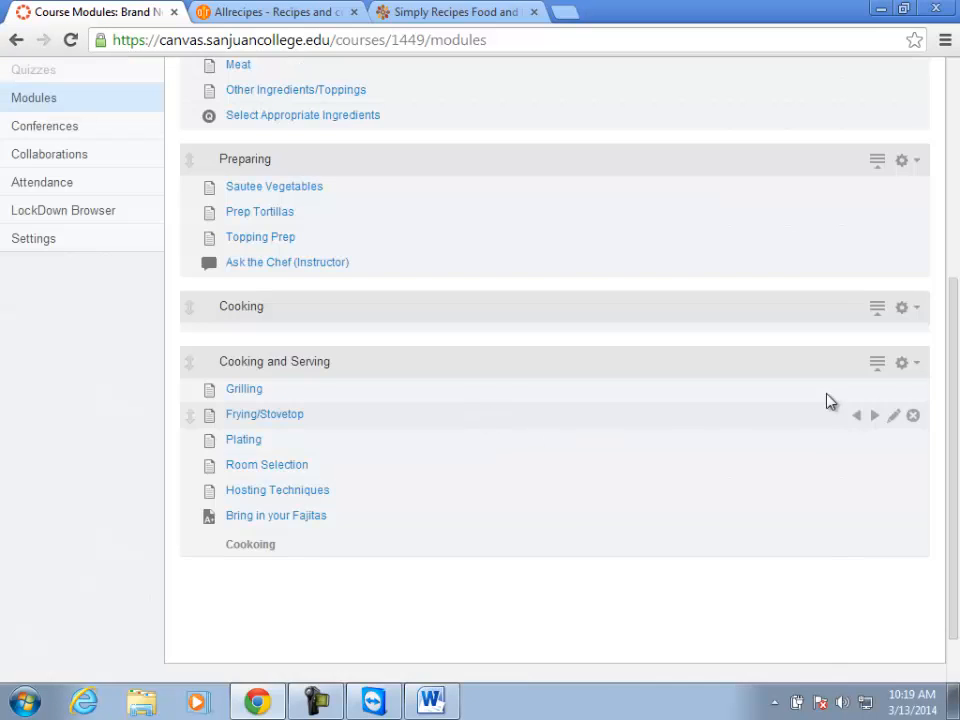
Add a text header reading "Serving" to the Cooking and Serving module
left_click(908, 365)
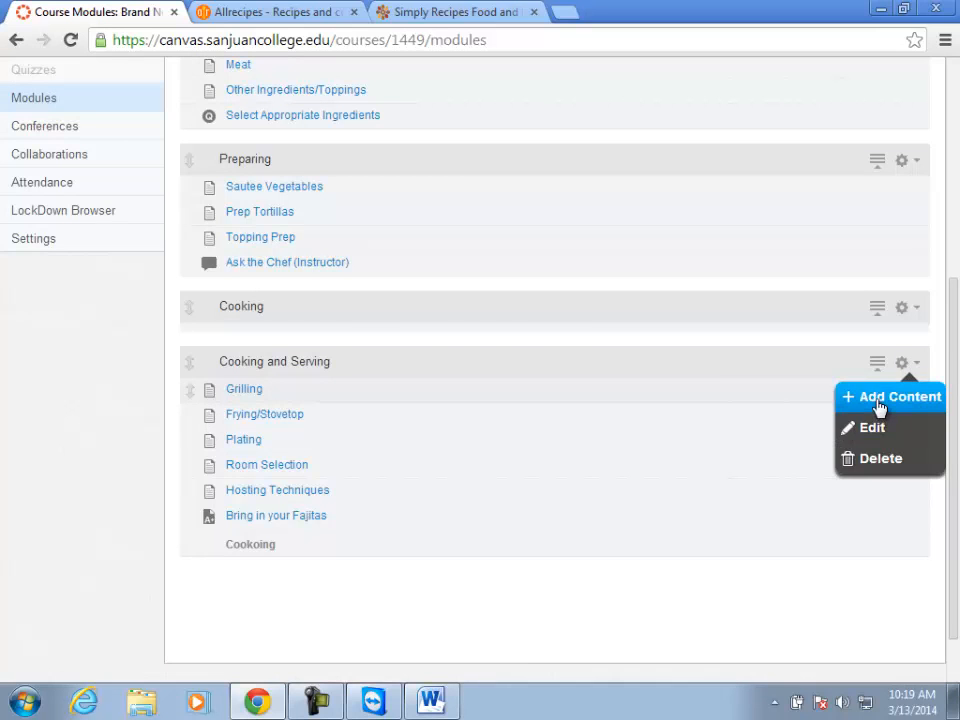
left_click(877, 400)
left_click(432, 367)
type("Serving")
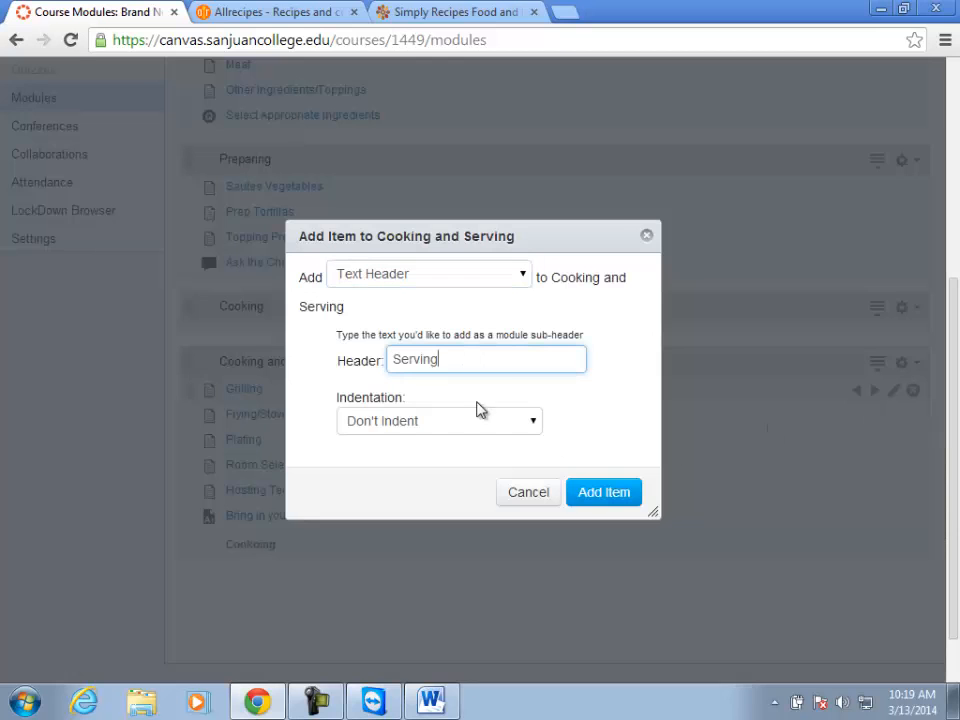
left_click(590, 492)
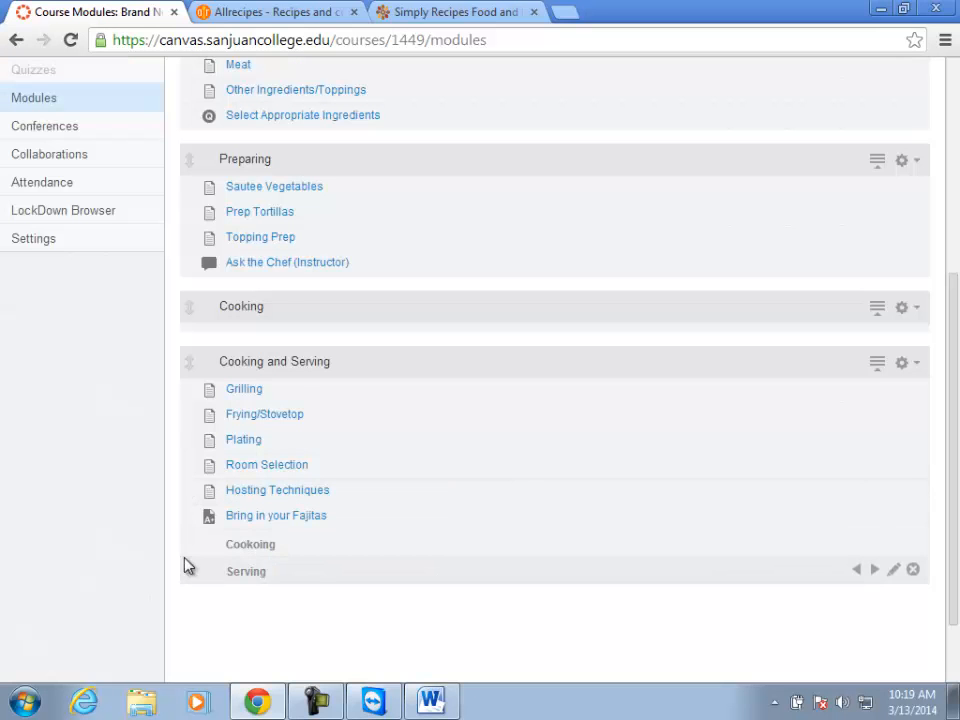
Correct the title of the misspelled "Cookoing" text header to "Cooking"
left_click(893, 541)
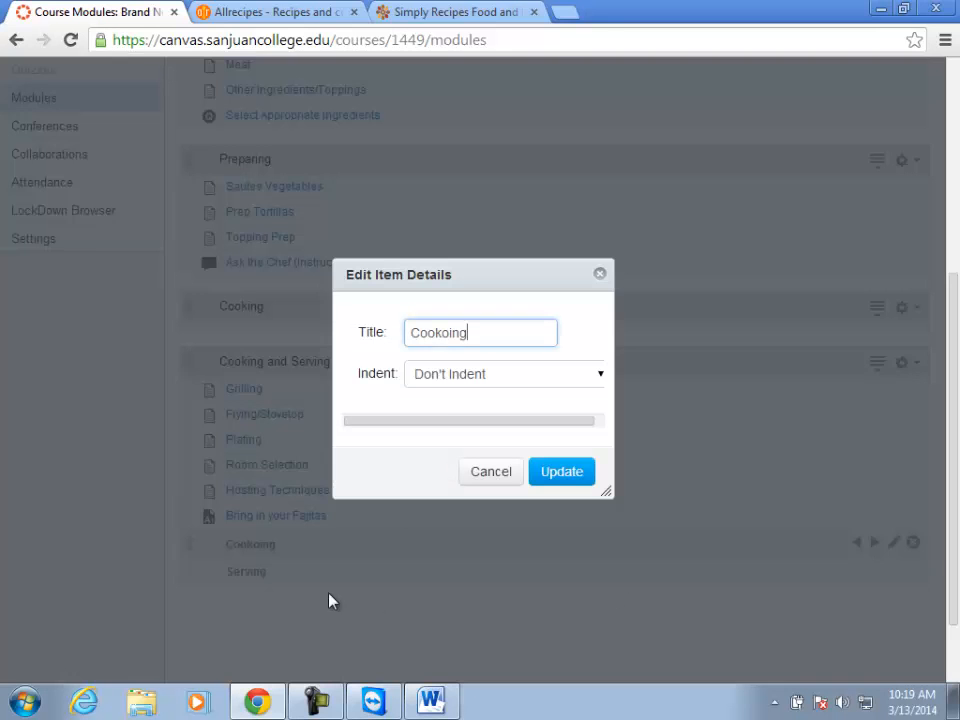
left_click(445, 332)
key("BackSpace")
left_click(573, 480)
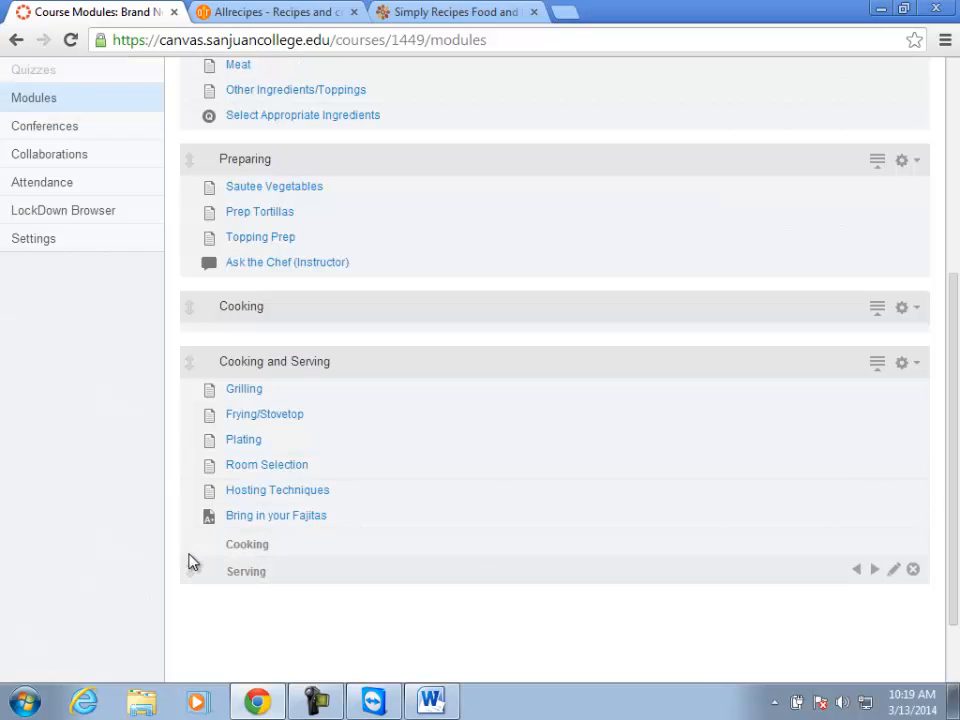
Move the Cooking header above Grilling and the Serving header above Plating in the Cooking and Serving module
left_click_drag(189, 543, 191, 394)
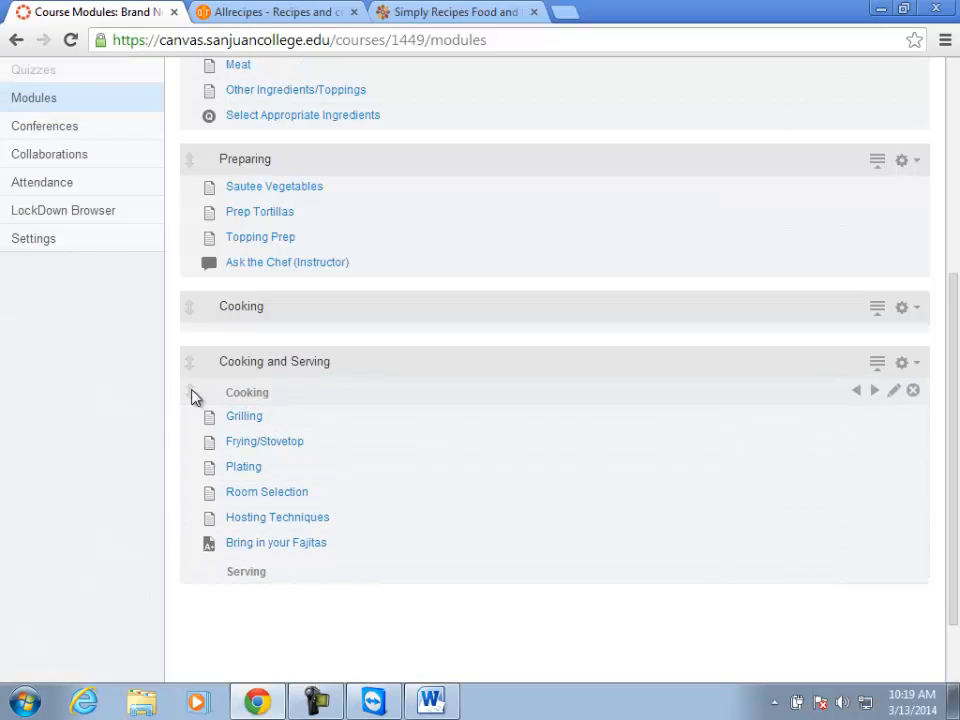
left_click_drag(189, 570, 186, 467)
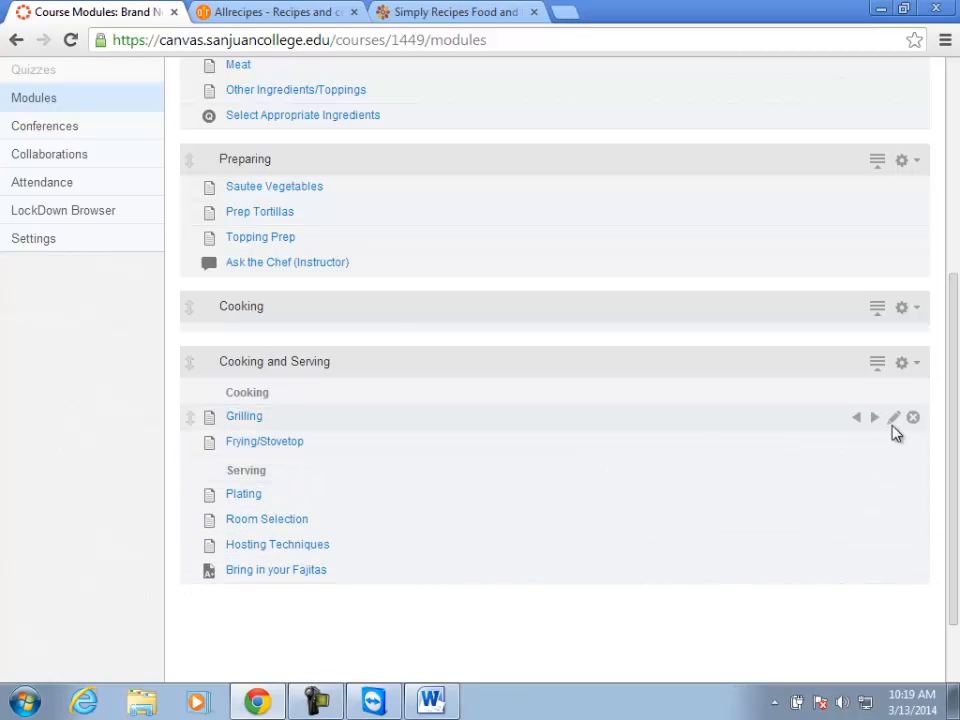
Indent Grilling, Frying/Stovetop, Plating, Room Selection and Hosting Techniques one level, keeping Bring in your Fajitas unindented
left_click(876, 418)
left_click(874, 442)
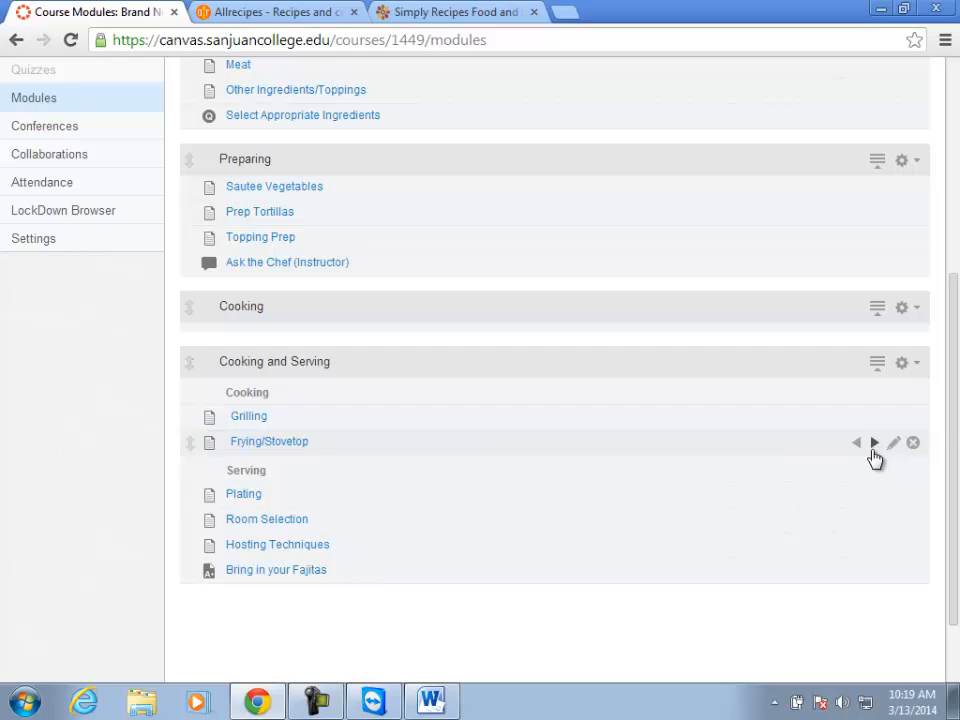
left_click(874, 495)
left_click(874, 519)
left_click(874, 545)
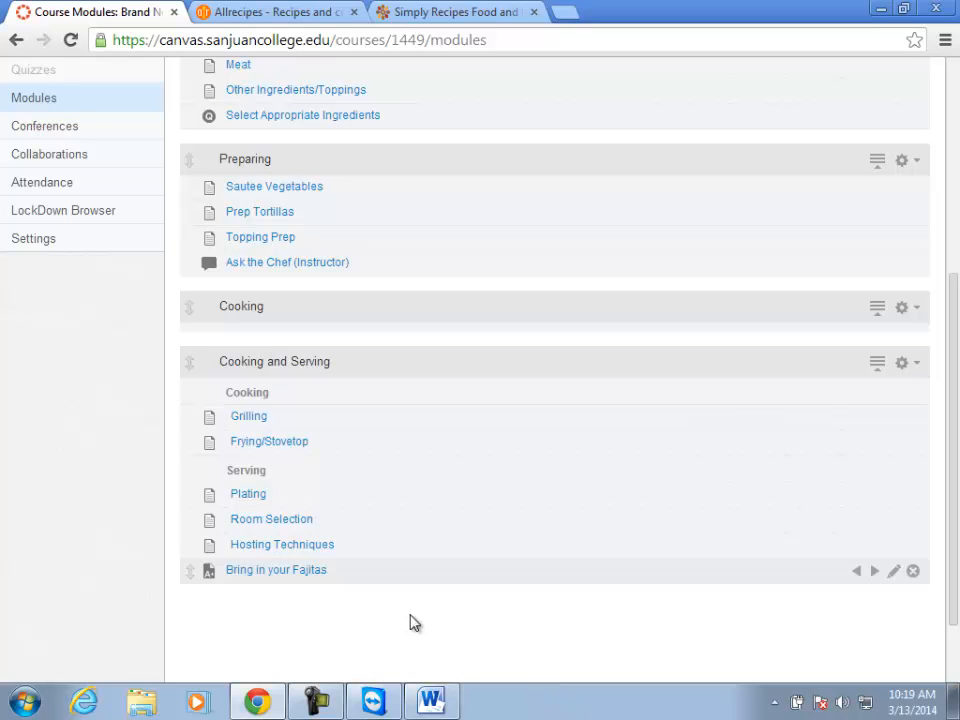
left_click(874, 571)
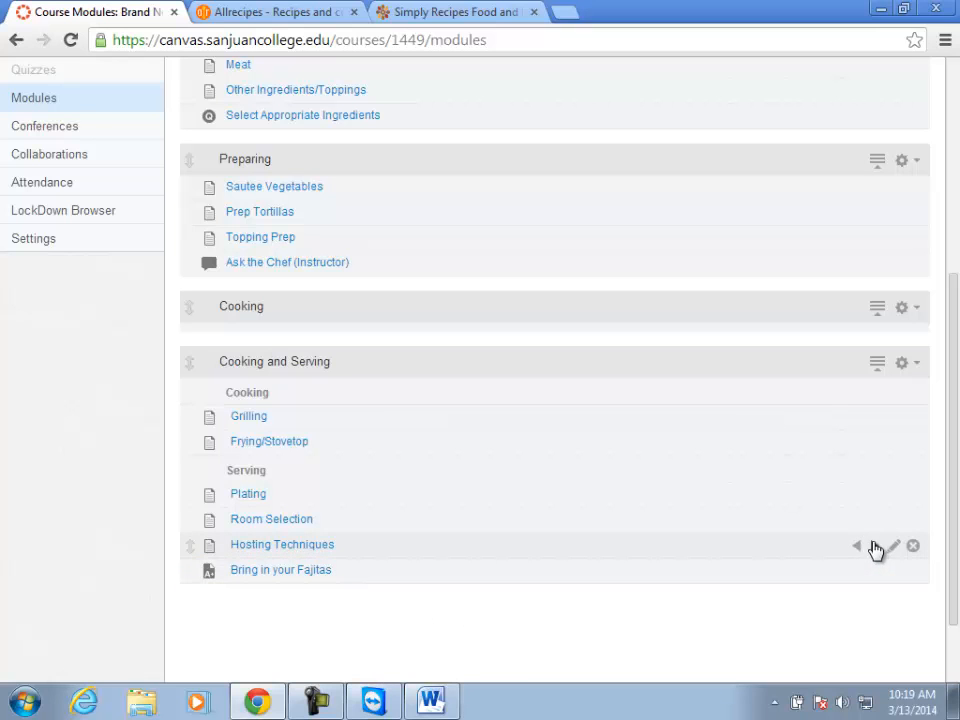
left_click(857, 571)
Indent Hosting Techniques, Room Selection, Plating, Frying/Stovetop and Grilling one more level, keeping the Serving header unindented
left_click(874, 547)
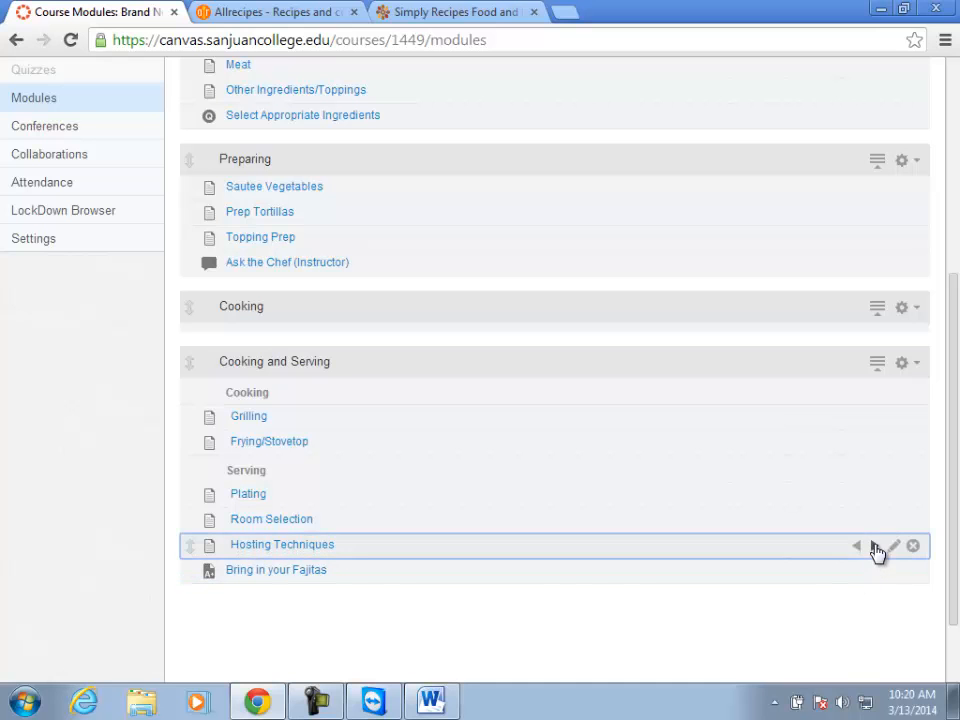
left_click(874, 521)
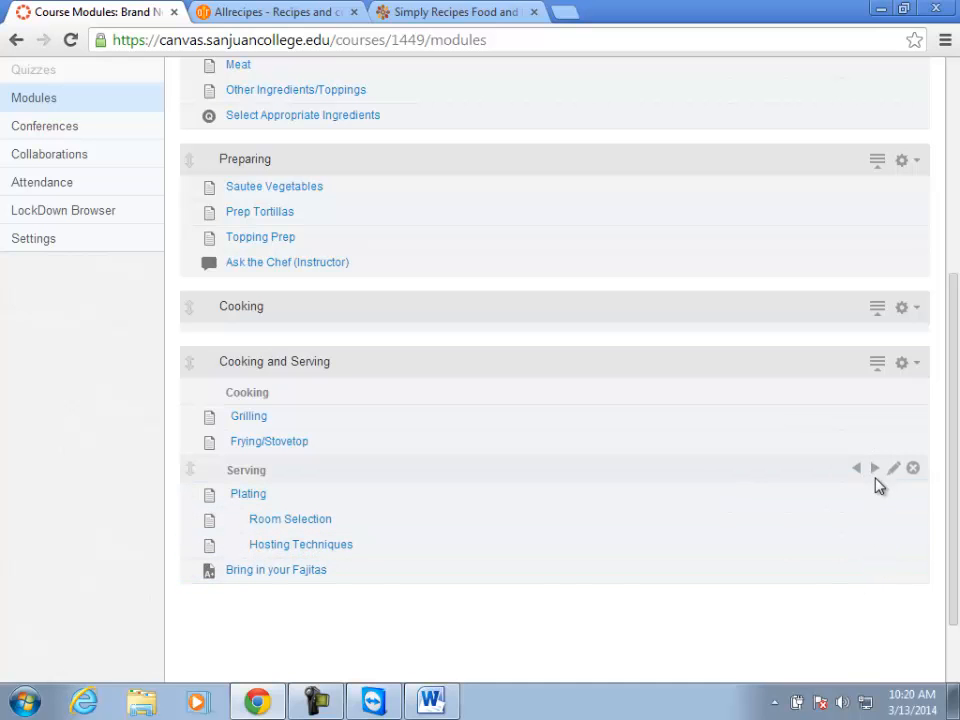
left_click(874, 470)
left_click(874, 496)
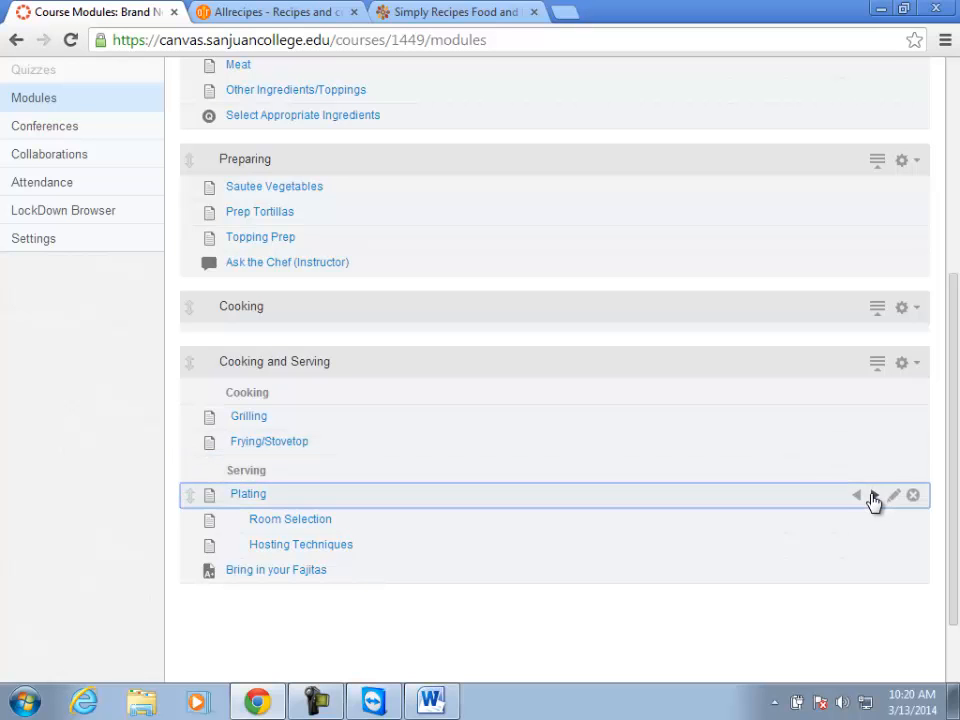
left_click(857, 470)
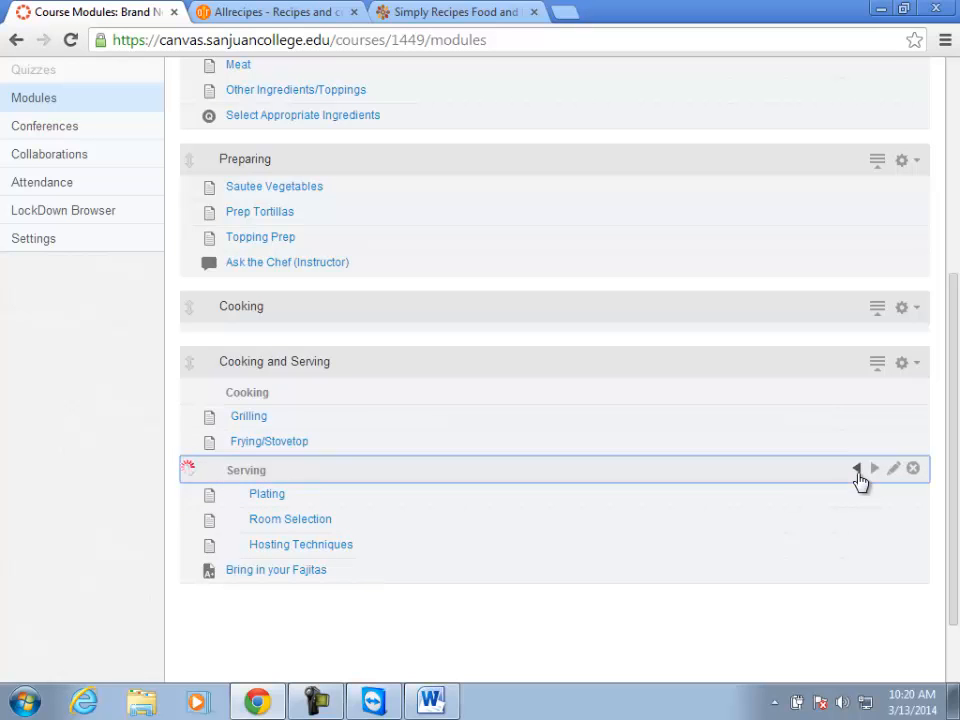
left_click(874, 446)
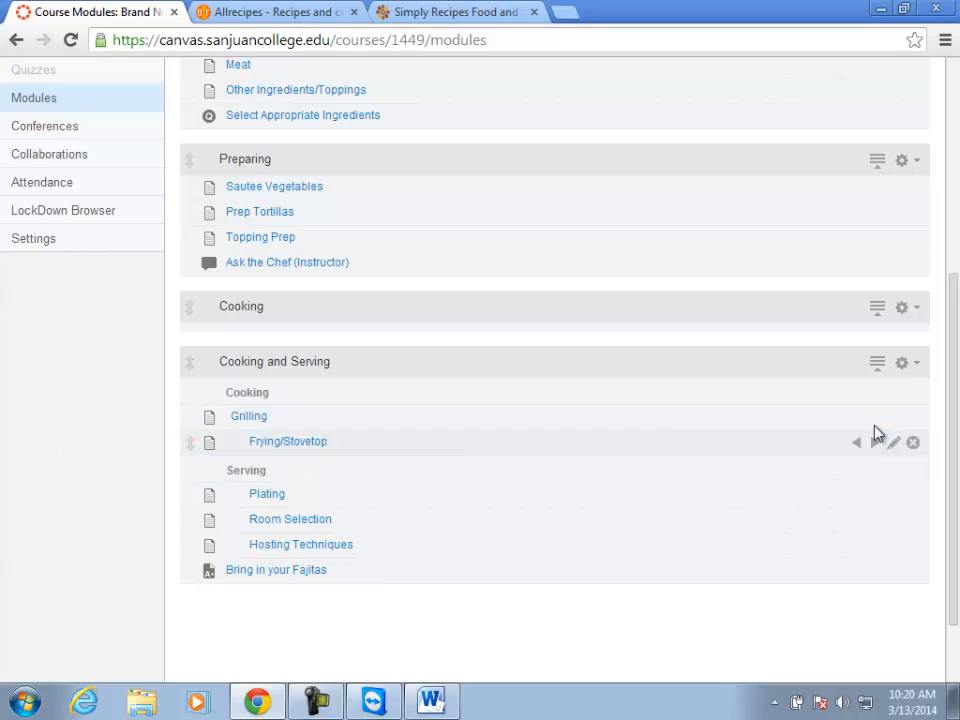
left_click(874, 424)
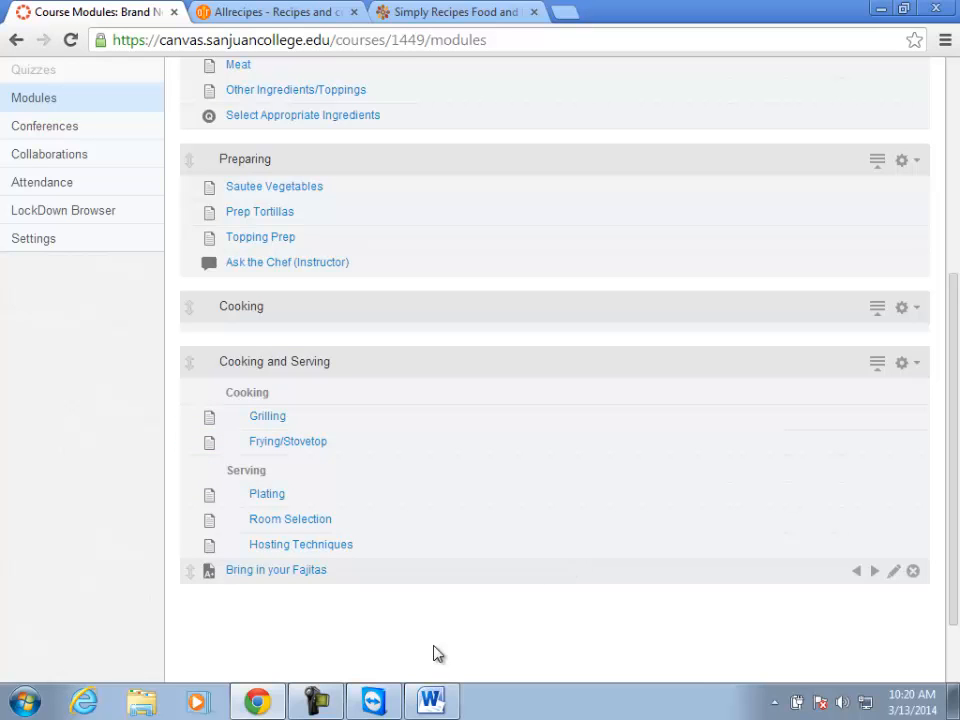
Delete the empty Cooking module located between Preparing and Cooking and Serving
left_click(904, 310)
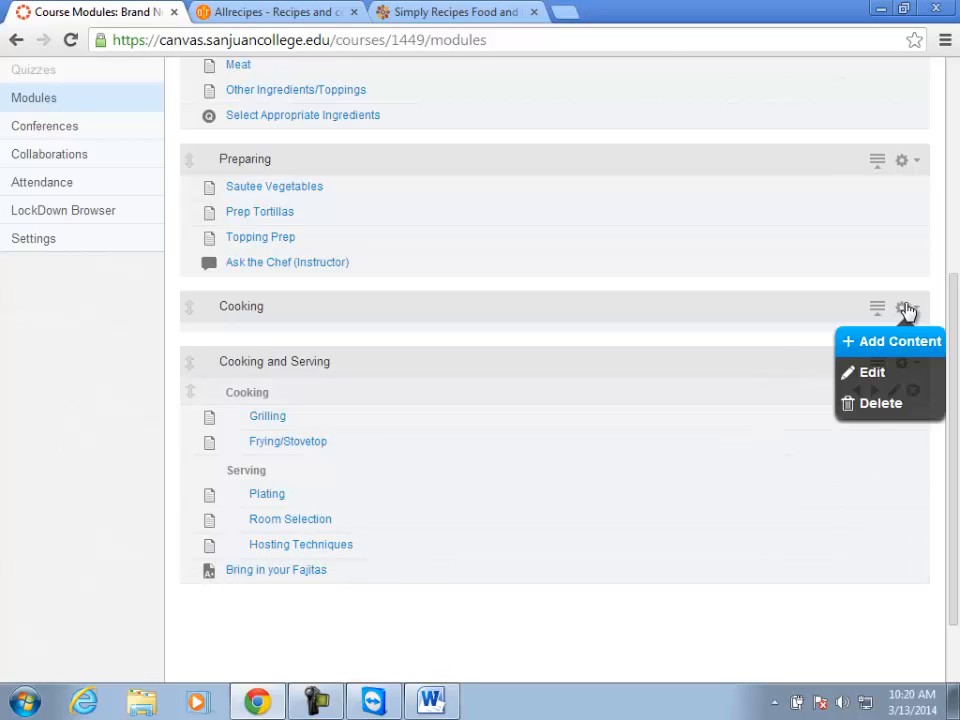
left_click(875, 405)
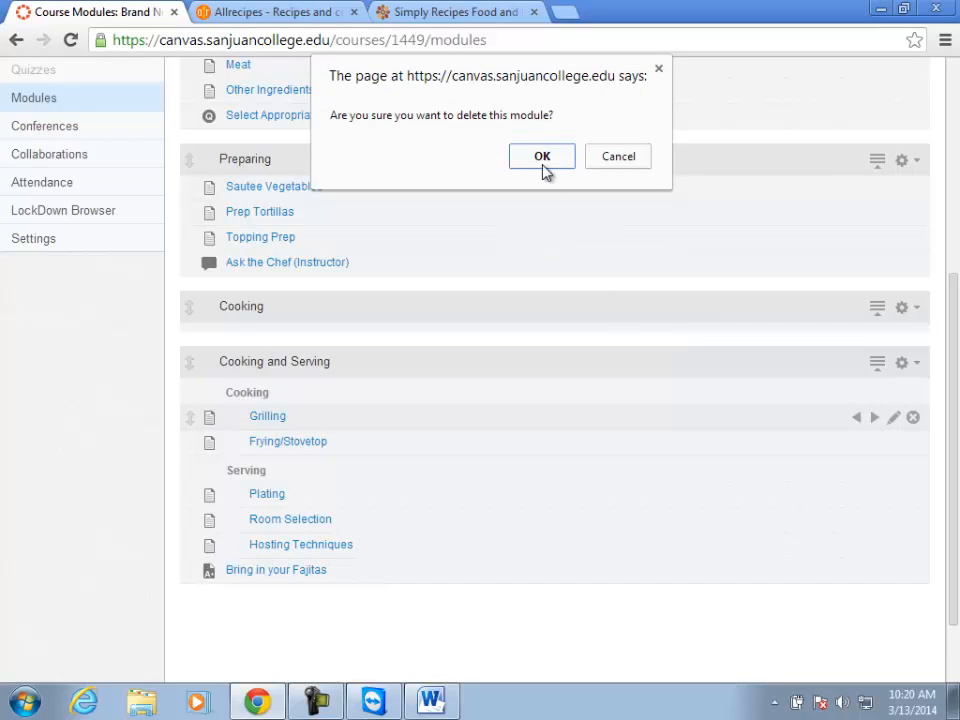
left_click(543, 167)
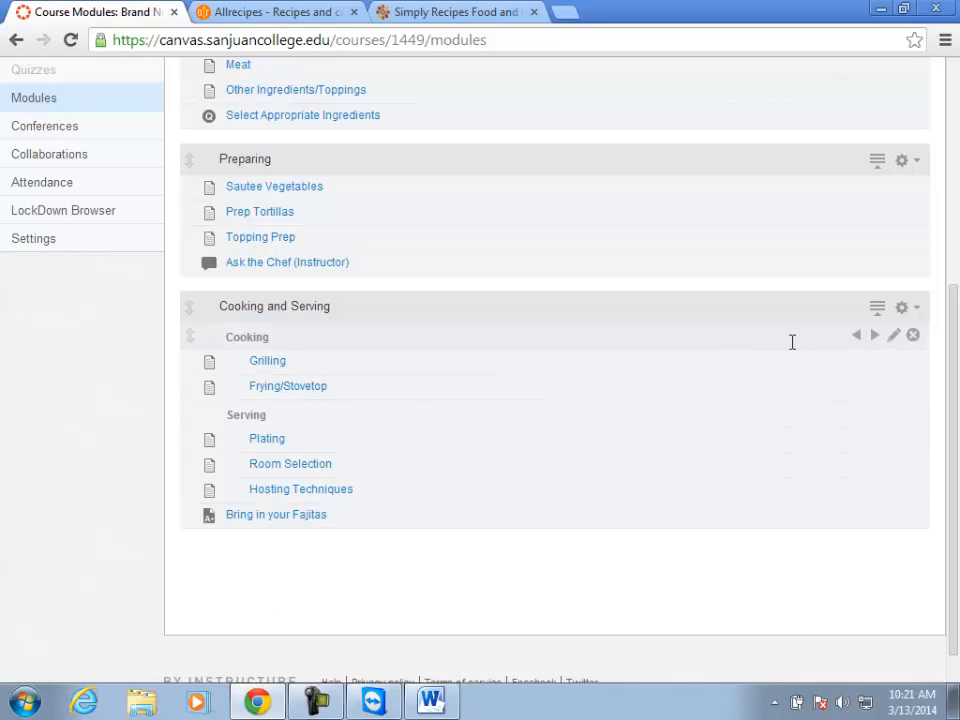
Add a text header reading "text header" to the Cooking and Serving module without indentation
left_click(904, 309)
left_click(892, 344)
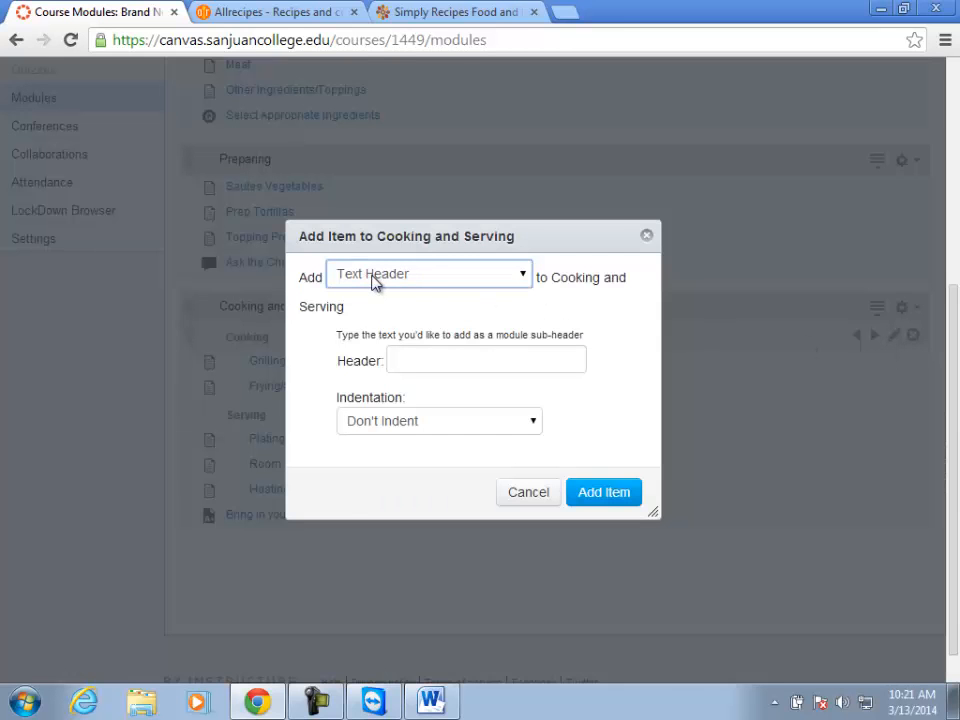
left_click(418, 360)
type("test")
key("BackSpace")
key("BackSpace")
type("xt header")
left_click(606, 498)
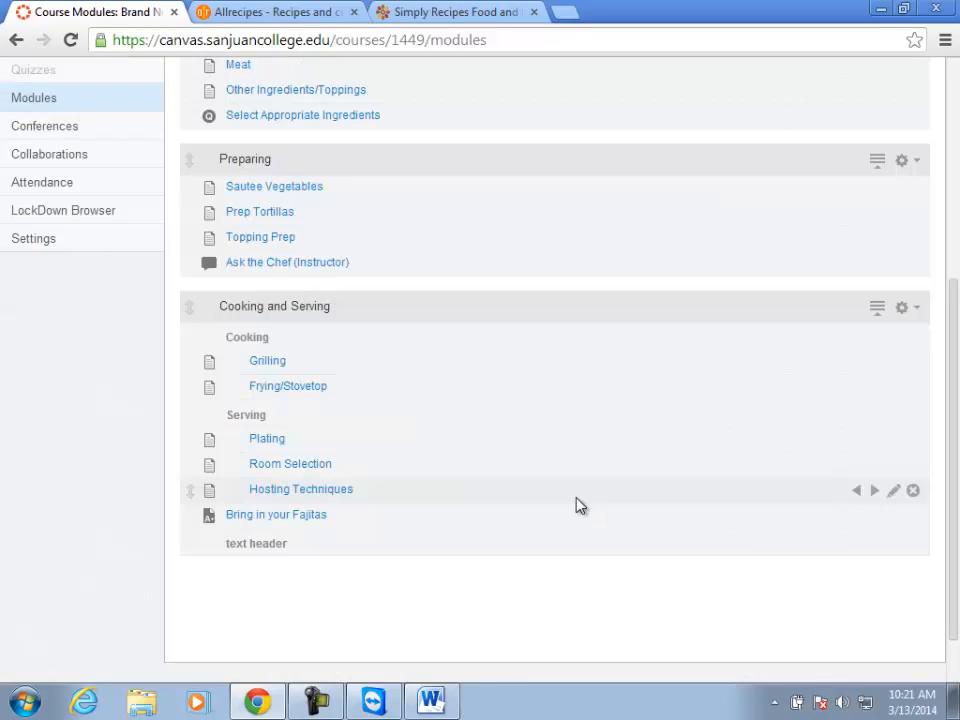
Remove the "text header" item from the Cooking and Serving module
left_click_drag(194, 533, 189, 561)
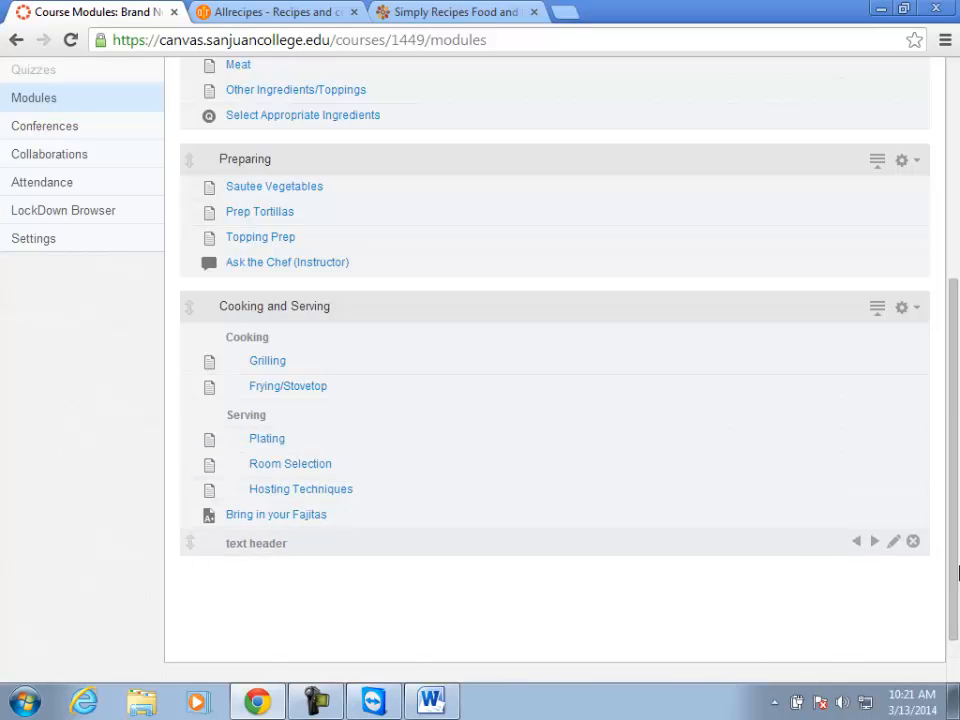
left_click(913, 542)
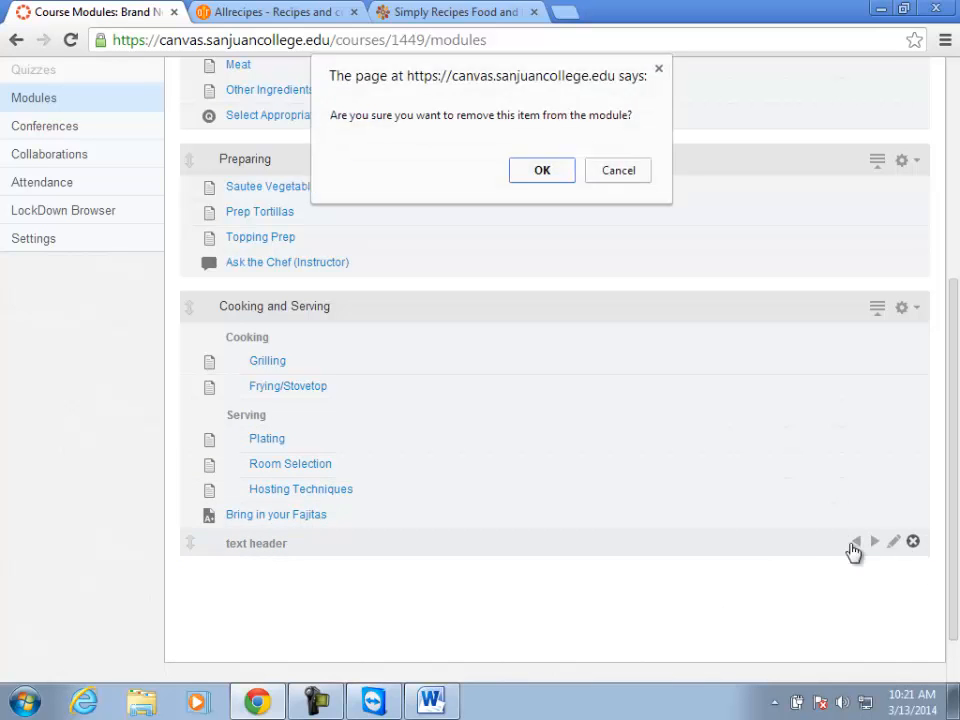
left_click(538, 171)
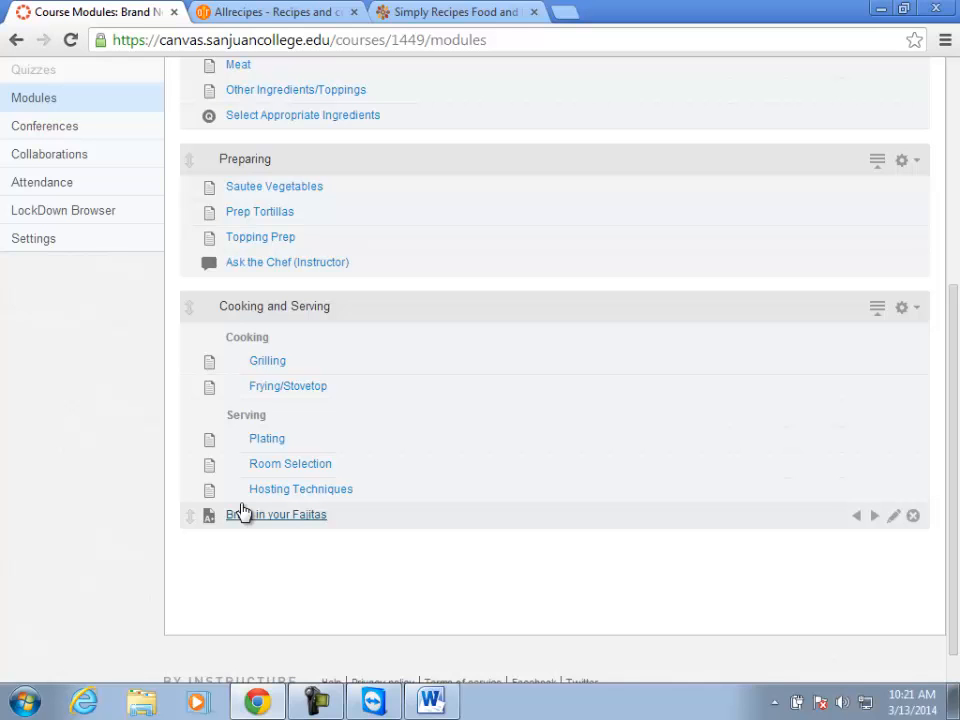
Review the list of course modules, view the course home page and return to the modules
scroll(450, 414, "up", 3)
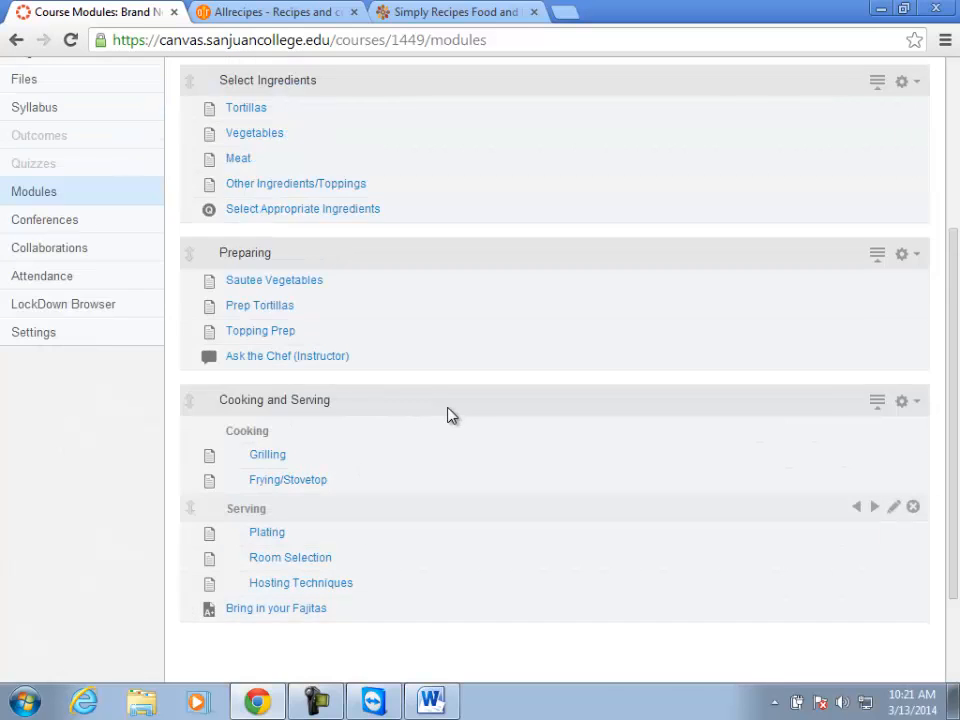
scroll(452, 420, "up", 2)
scroll(452, 422, "down", 2)
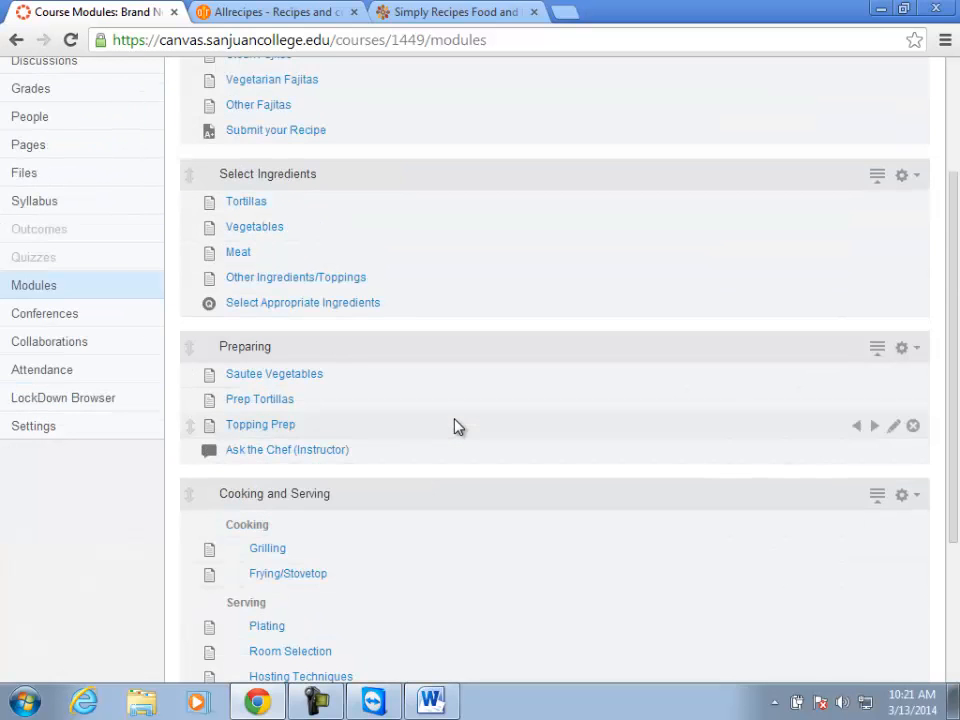
scroll(455, 423, "down", 1)
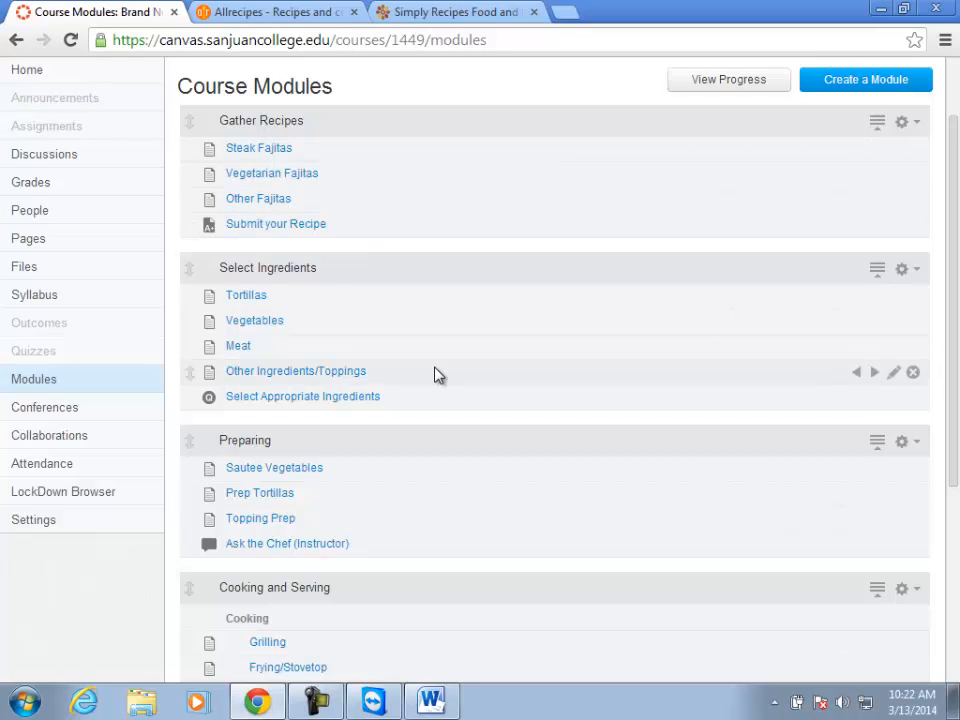
scroll(578, 400, "up", 2)
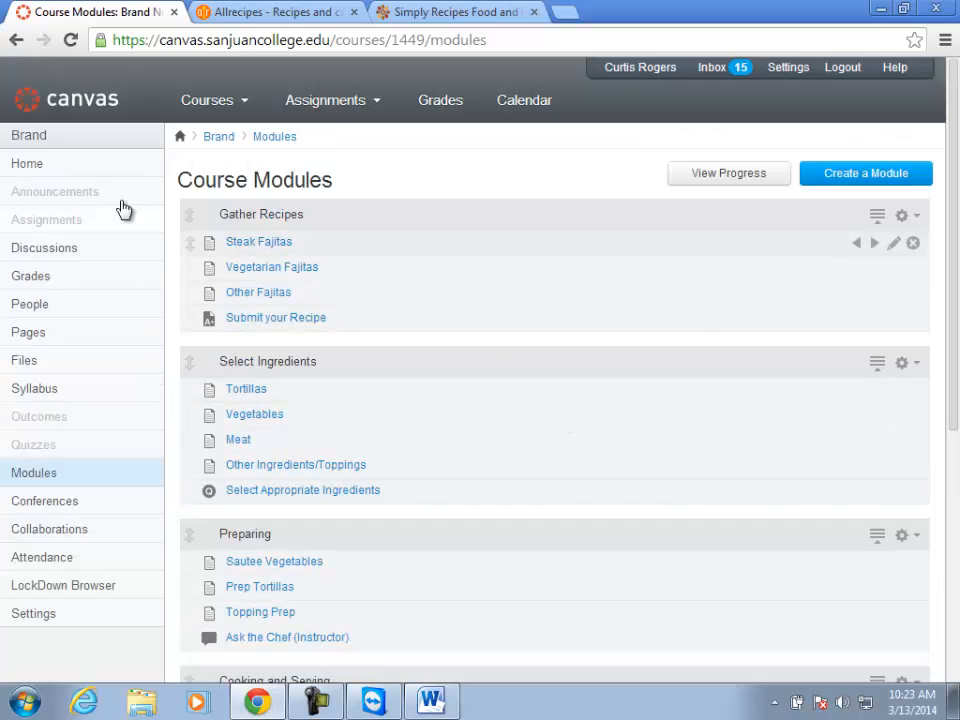
left_click(28, 166)
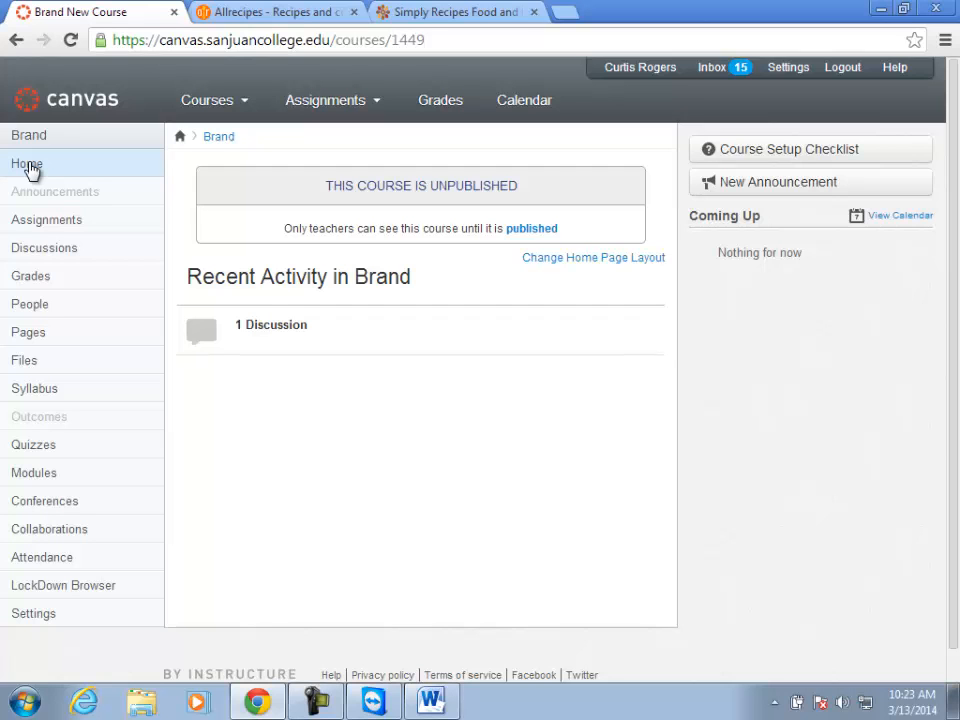
left_click(29, 166)
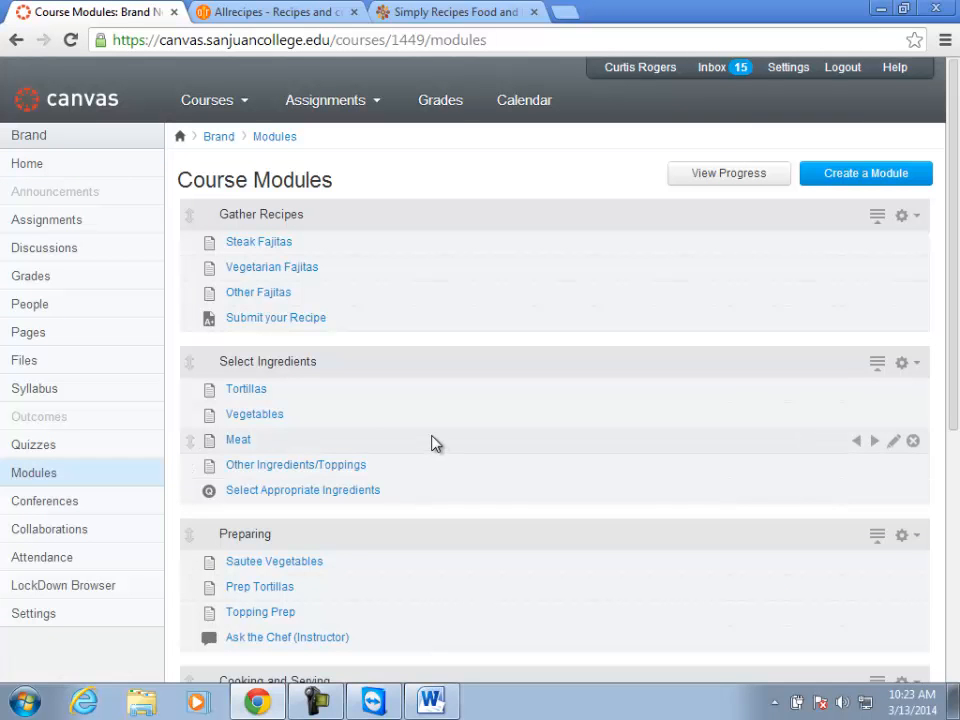
Create a module named "Start Here" and move it above Gather Recipes as the first module
left_click(868, 178)
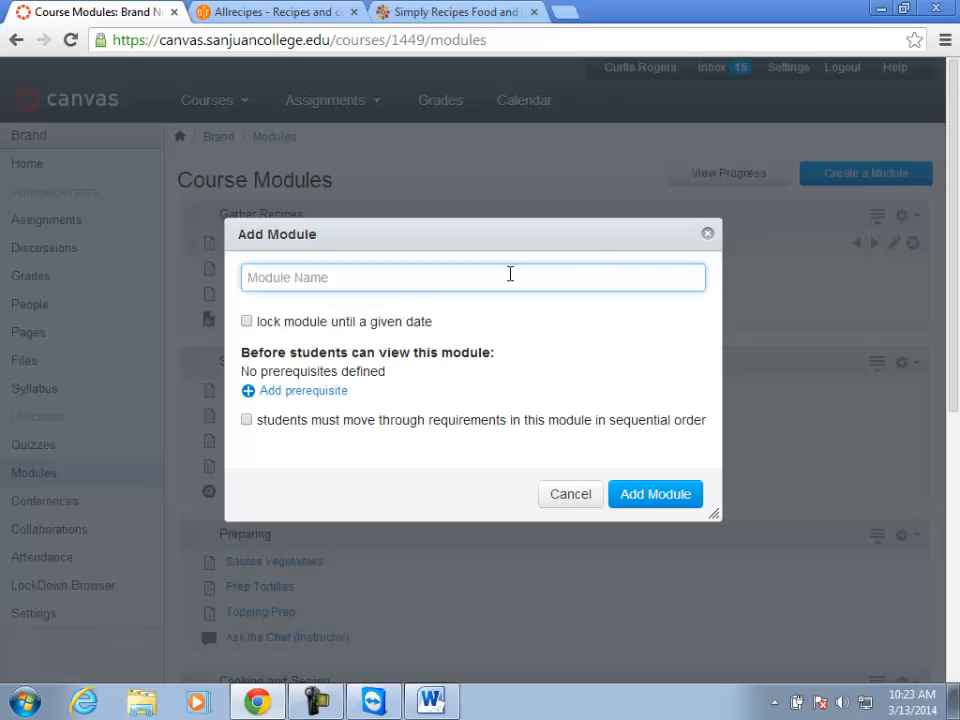
type("Start Here")
left_click(652, 497)
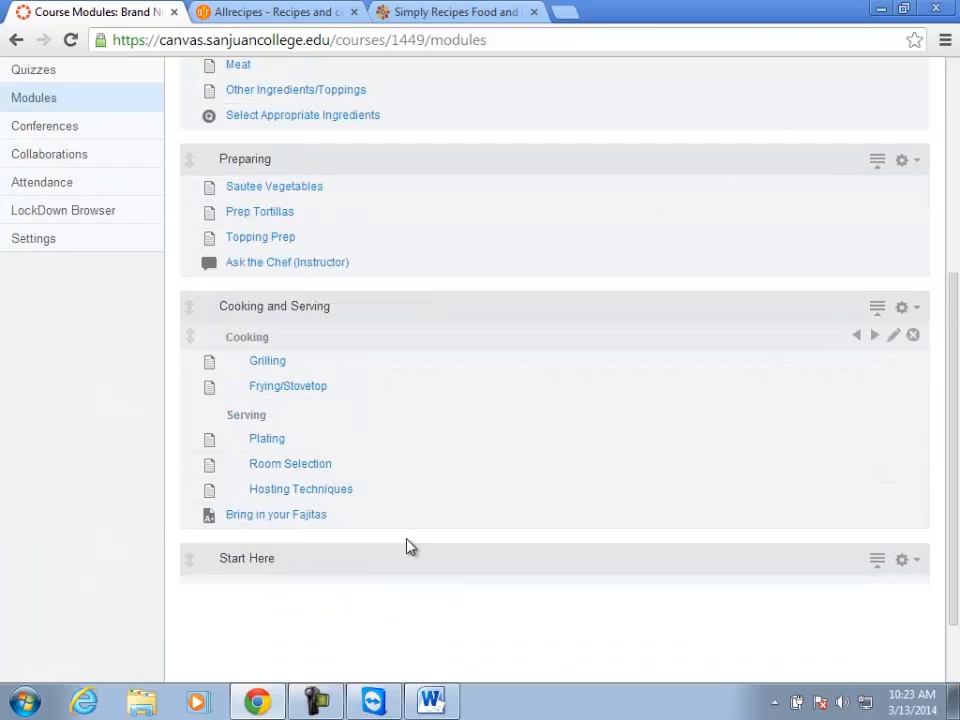
left_click_drag(191, 467, 236, 60)
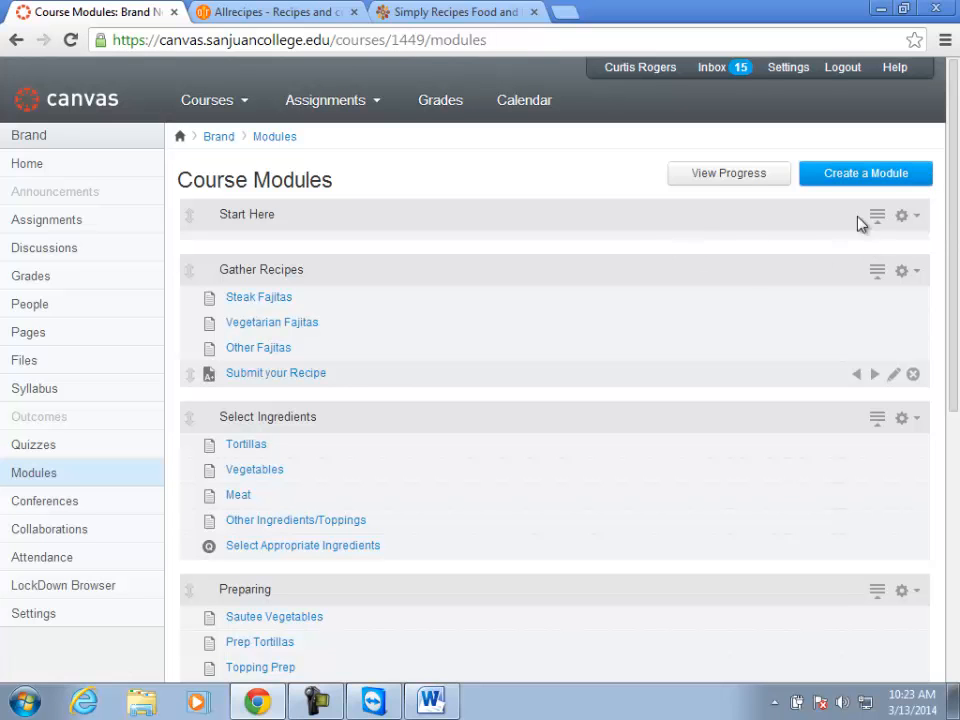
Add a new content page named "Syllabus" to the Start Here module without indentation
left_click(905, 220)
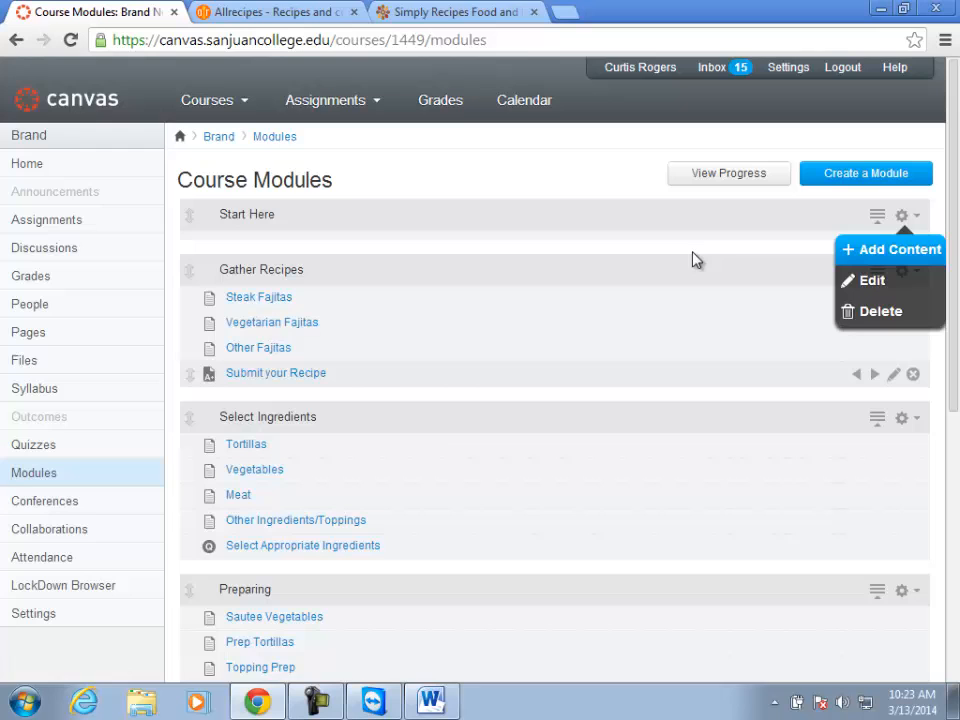
left_click(872, 252)
left_click(497, 262)
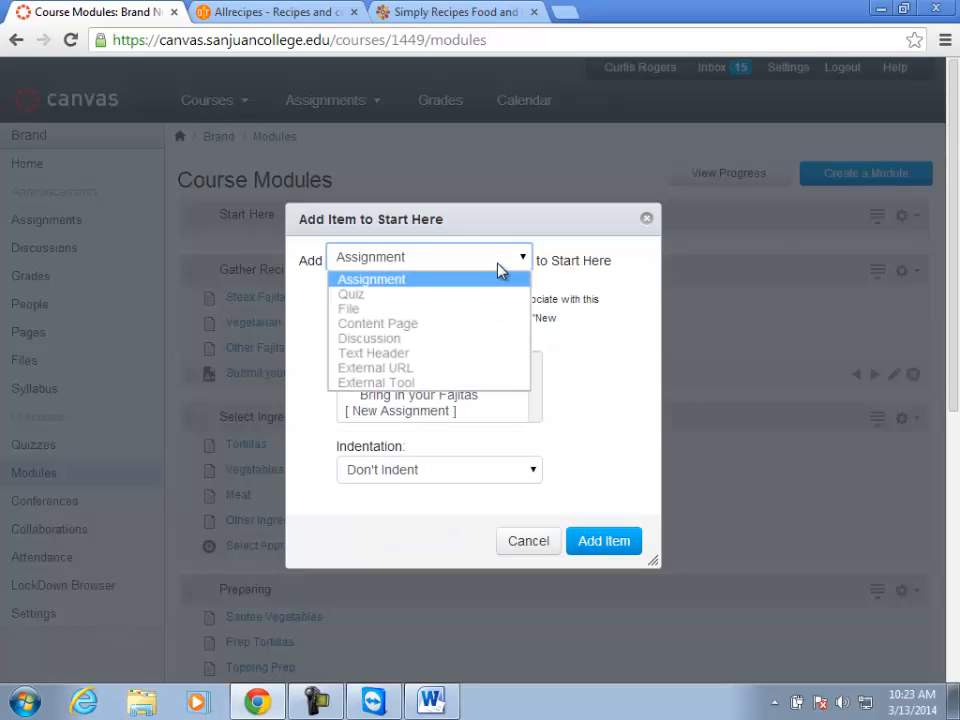
left_click(372, 324)
scroll(410, 385, "down", 6)
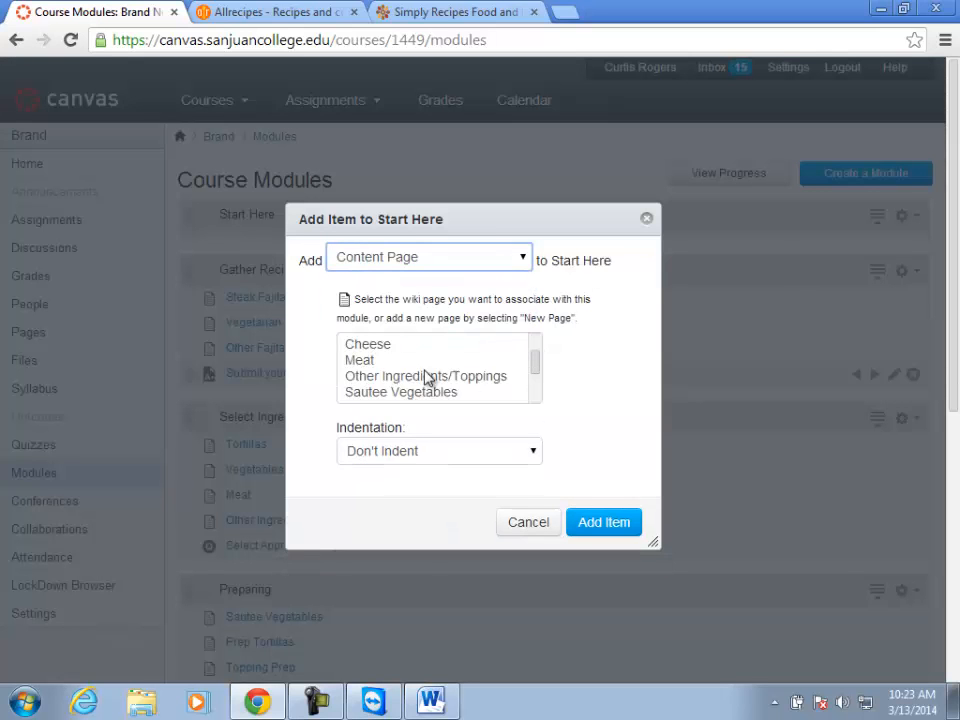
left_click(377, 206)
left_click(364, 262)
type("Syllabus")
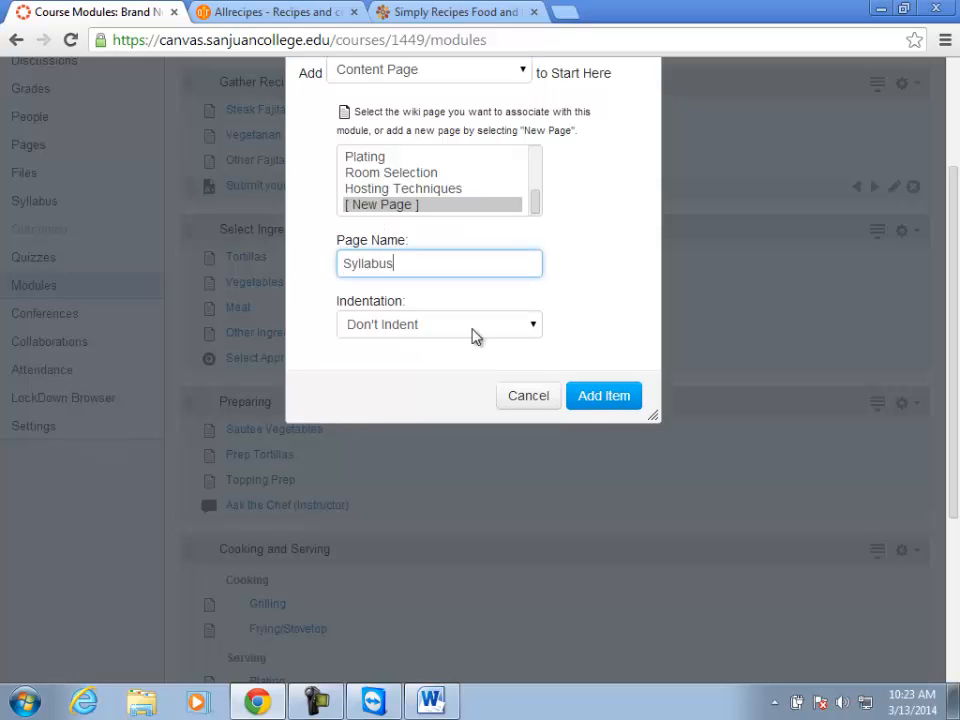
left_click(591, 398)
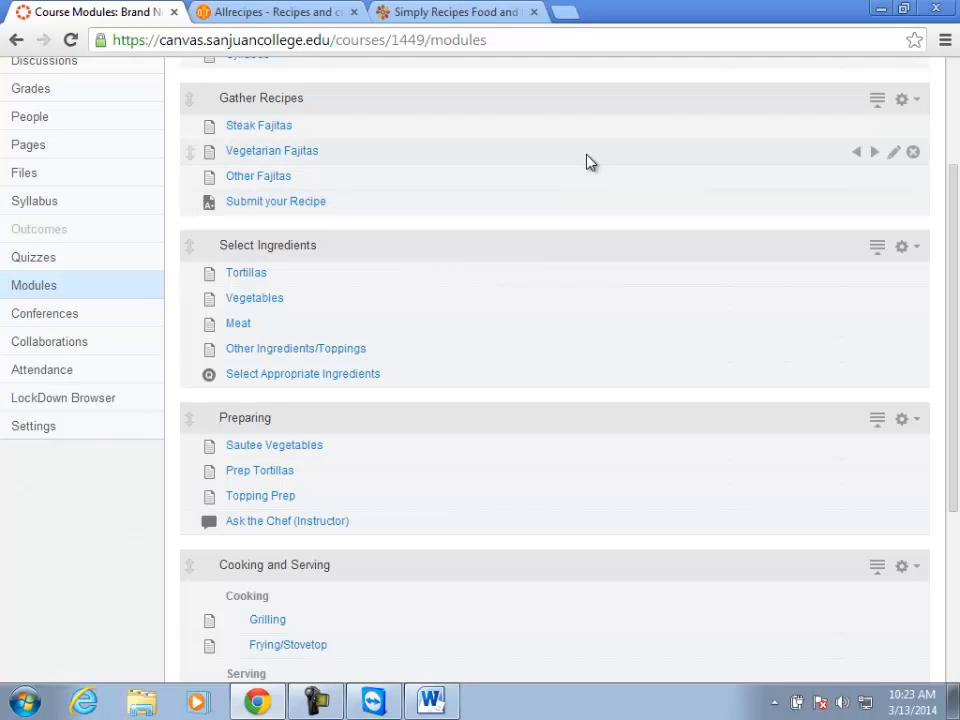
Add a new content page named "Course Guide" to the Start Here module without indentation
scroll(652, 165, "up", 2)
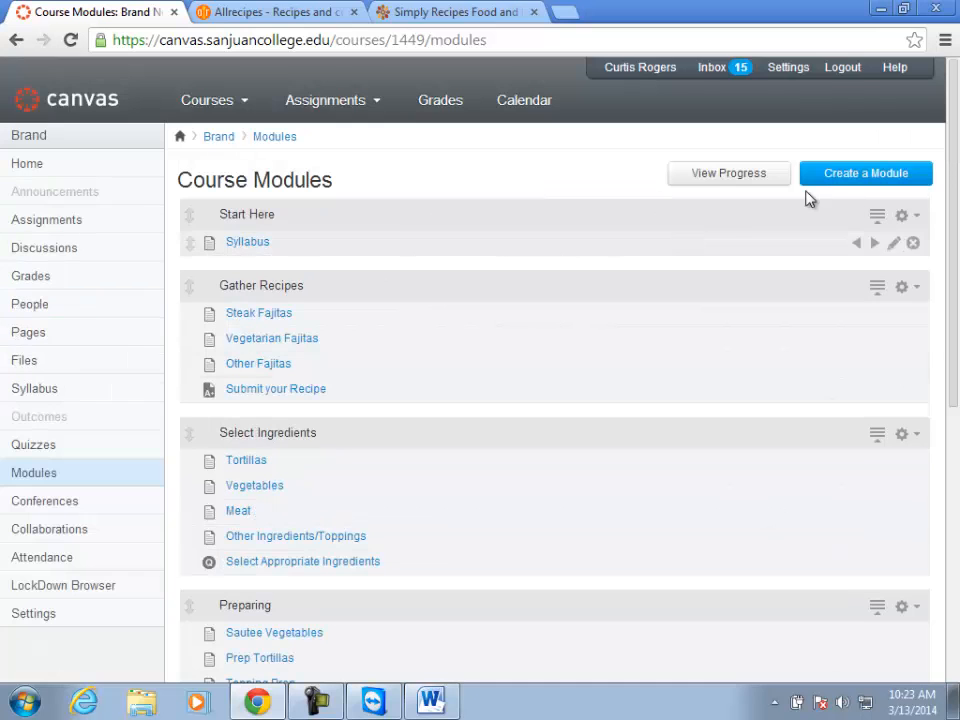
left_click(903, 215)
left_click(865, 250)
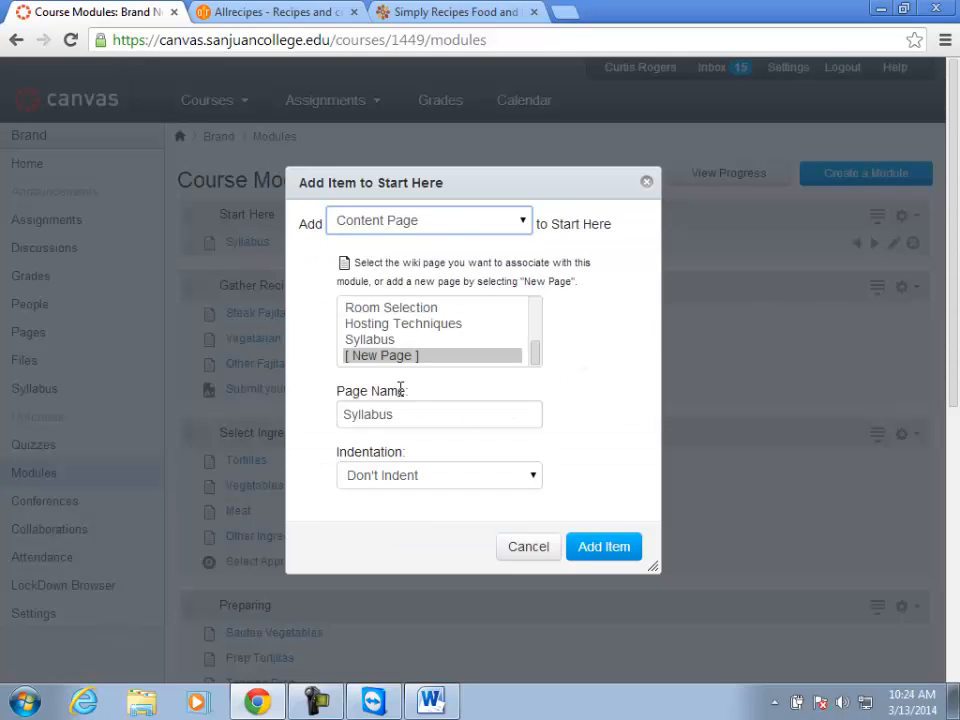
double_click(368, 413)
type("Course Guide")
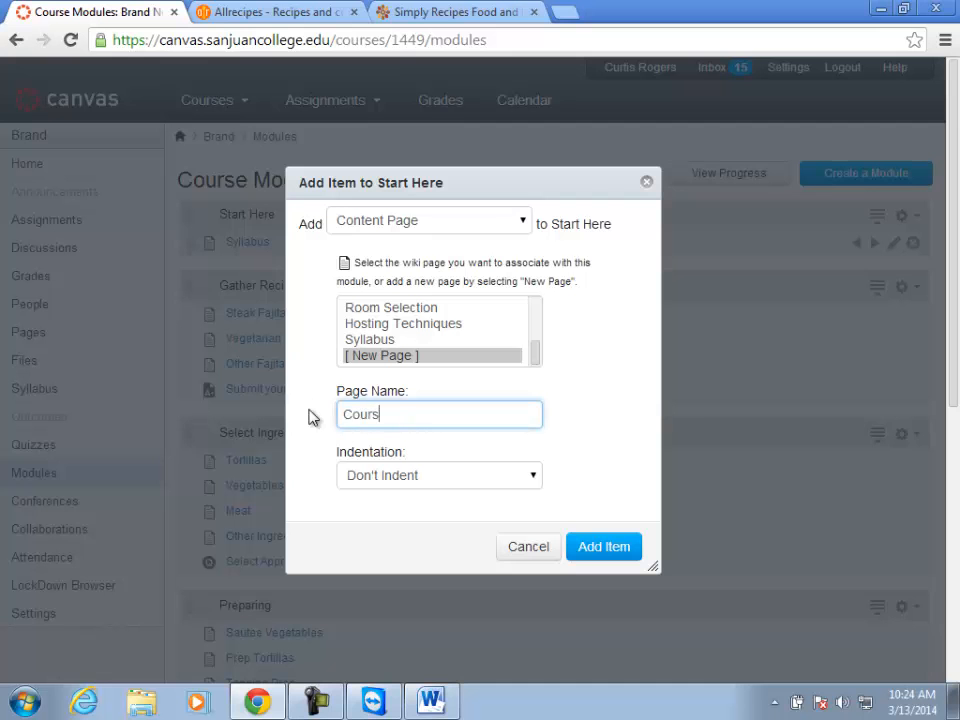
left_click(596, 548)
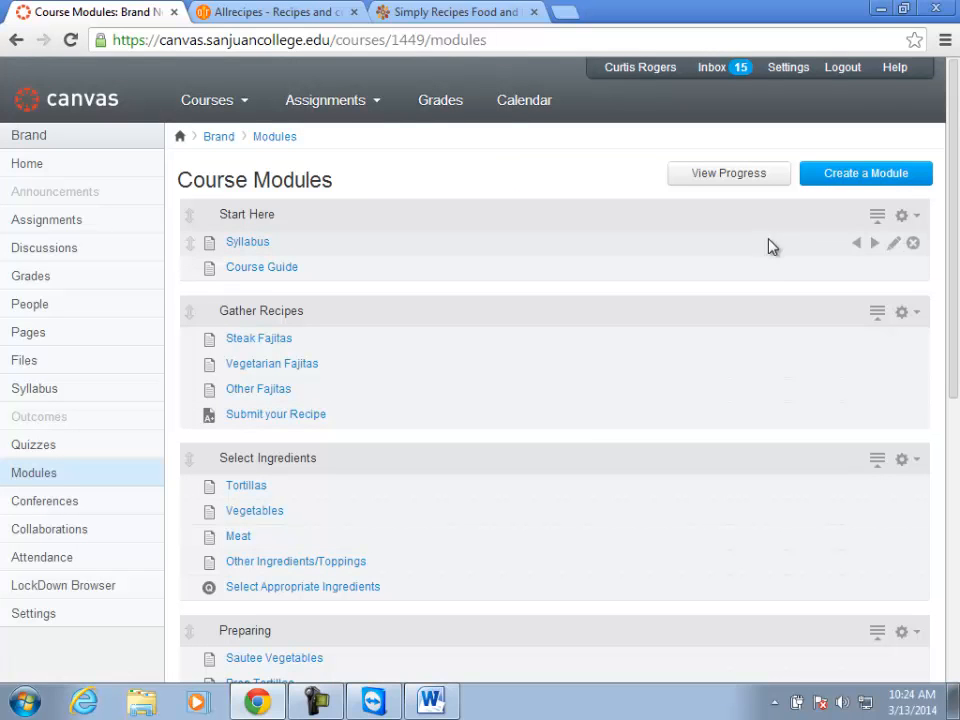
Add a new content page named "How to contact your instructor" to the Start Here module without indentation
left_click(912, 217)
left_click(860, 254)
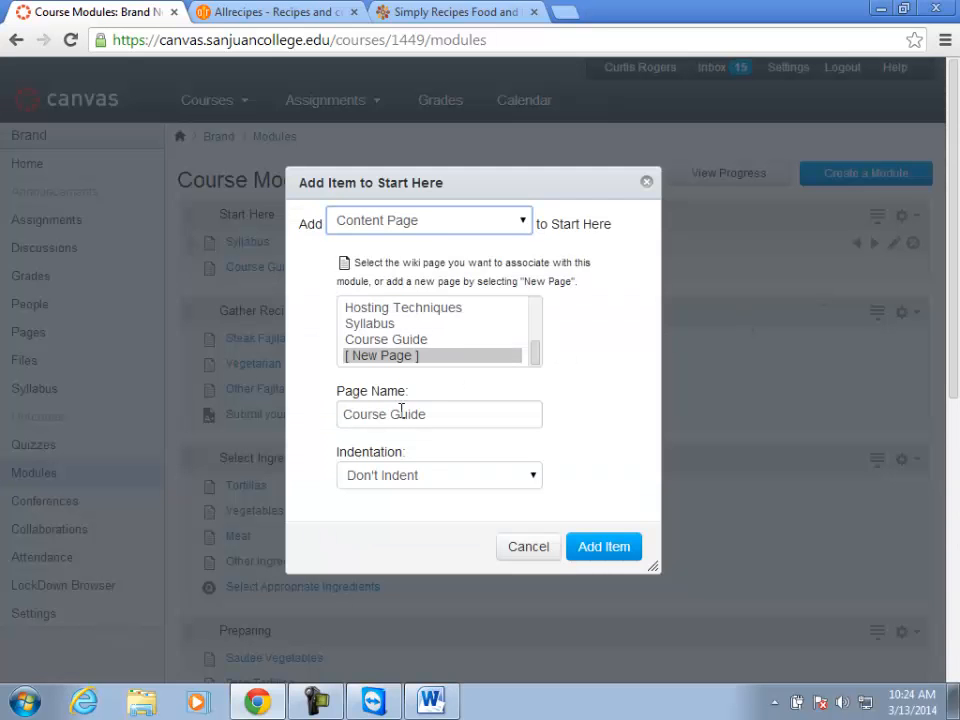
left_click_drag(428, 414, 301, 410)
type("How to c")
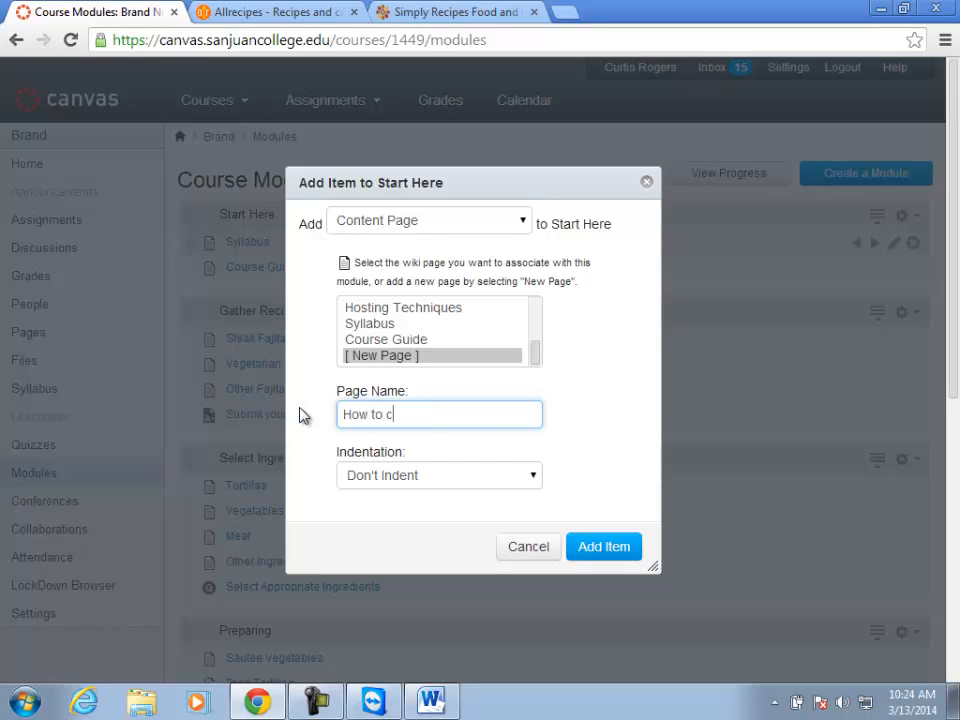
type("ontact your instructor")
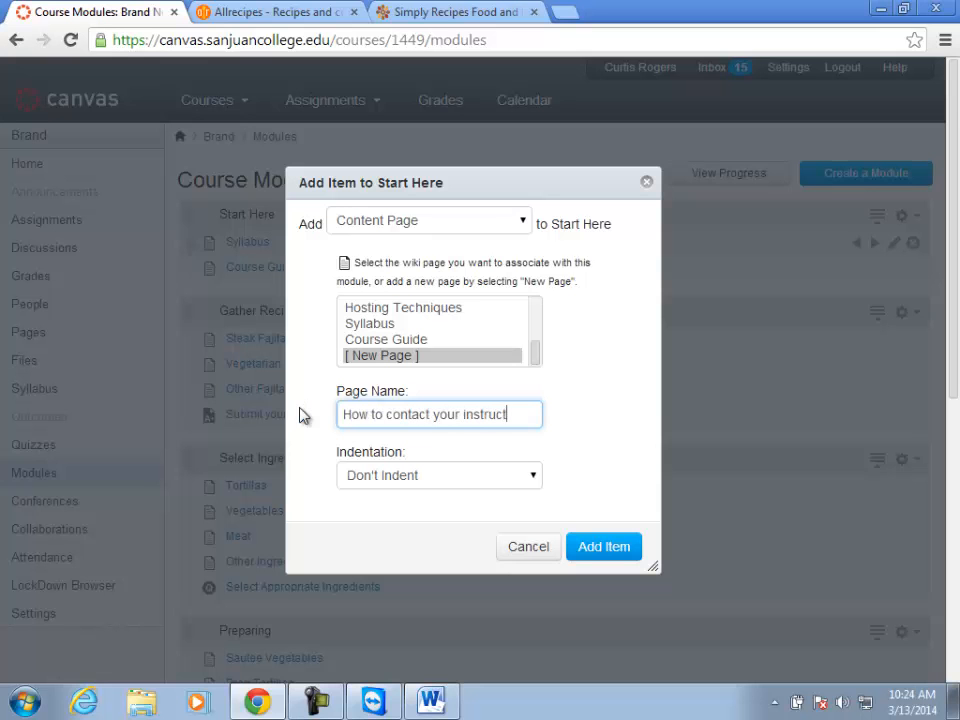
left_click(590, 553)
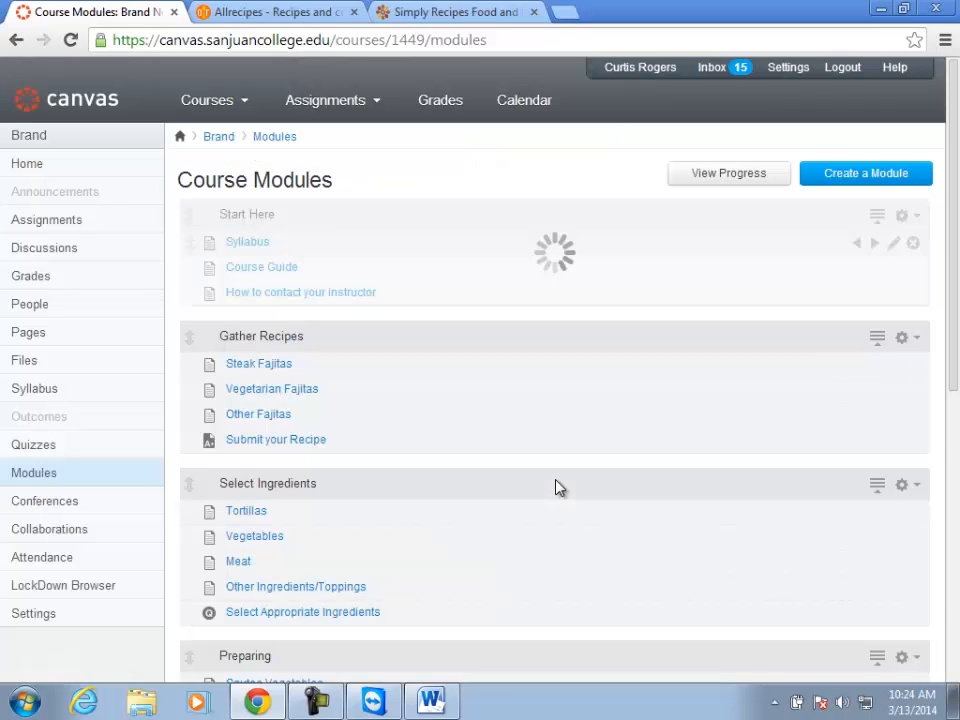
Add a new content page named "Need help with Canvas?" to the Start Here module without indentation
left_click(903, 215)
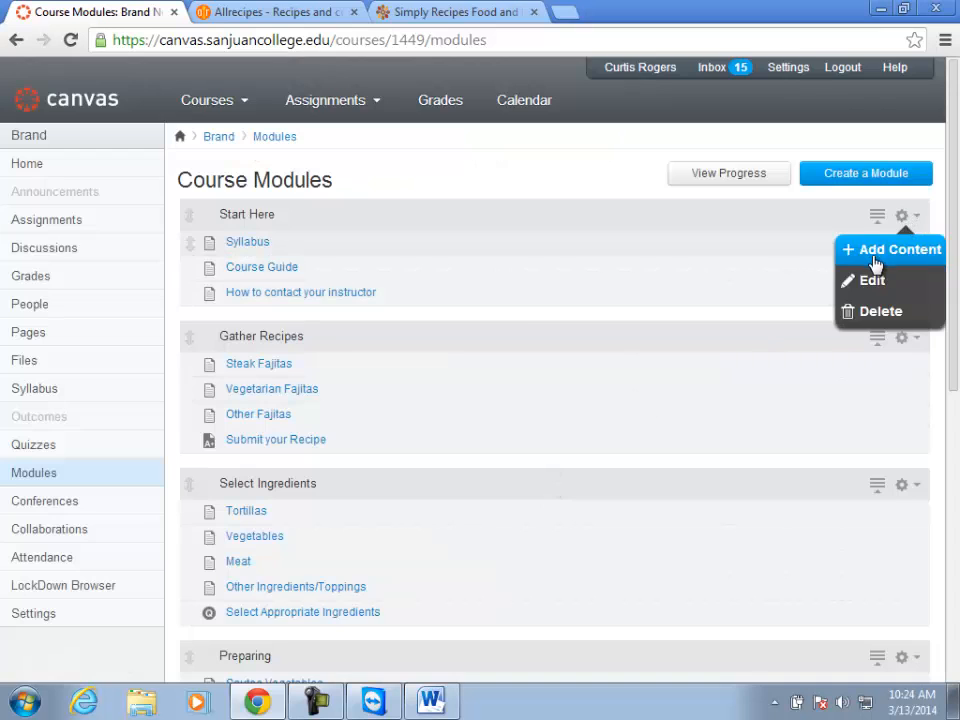
left_click(872, 250)
triple_click(393, 424)
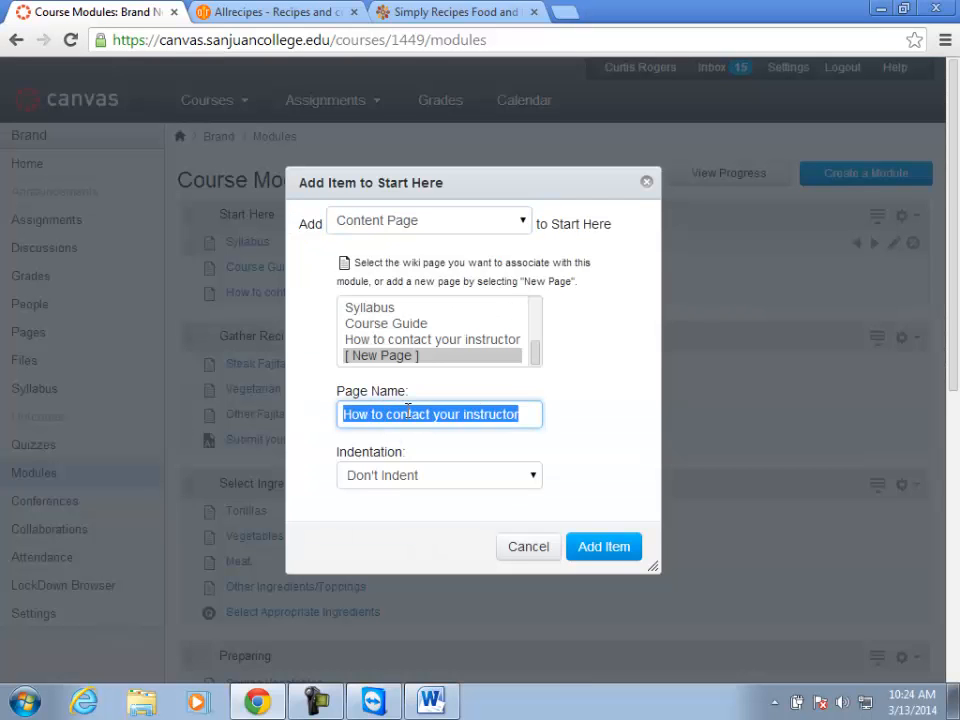
type("Need help with Canvas?")
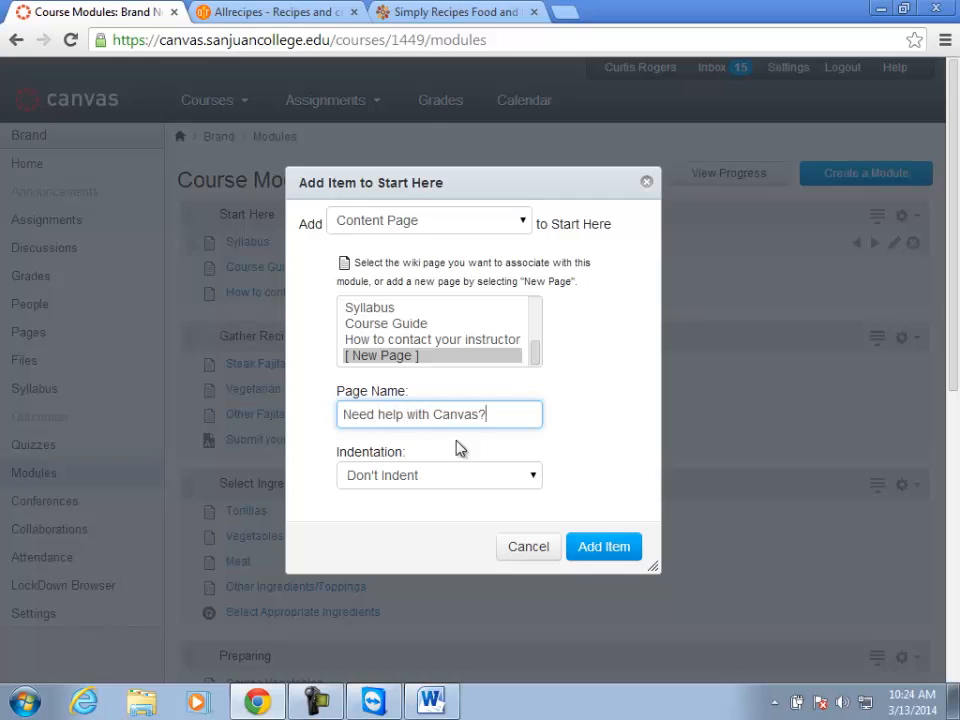
left_click(596, 549)
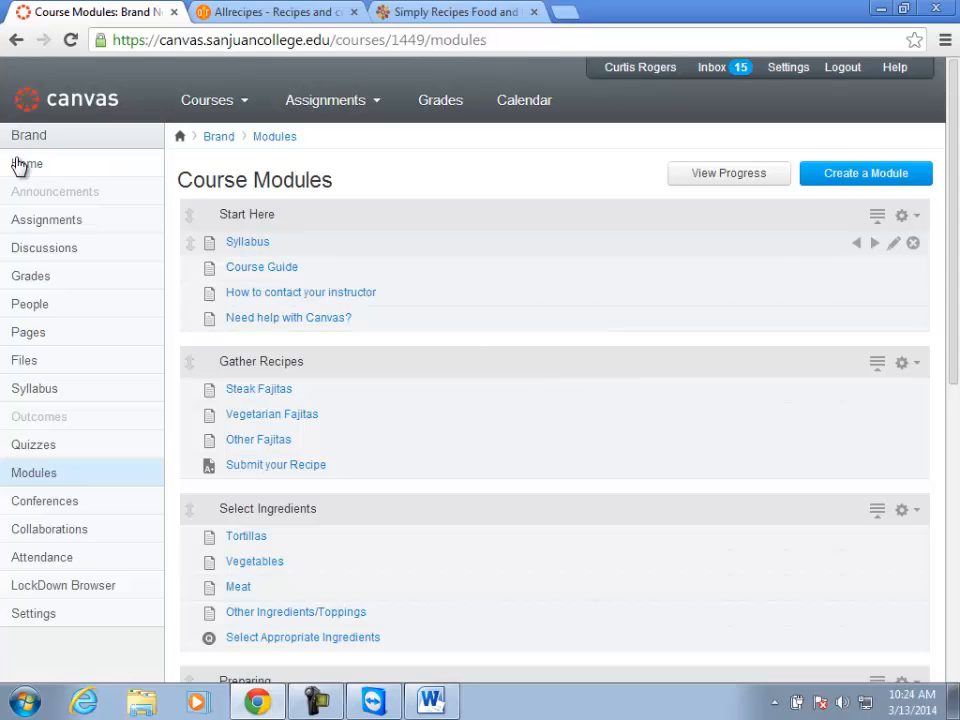
Change the course home page layout to show the Course Modules/Sections and update the layout
left_click(84, 204)
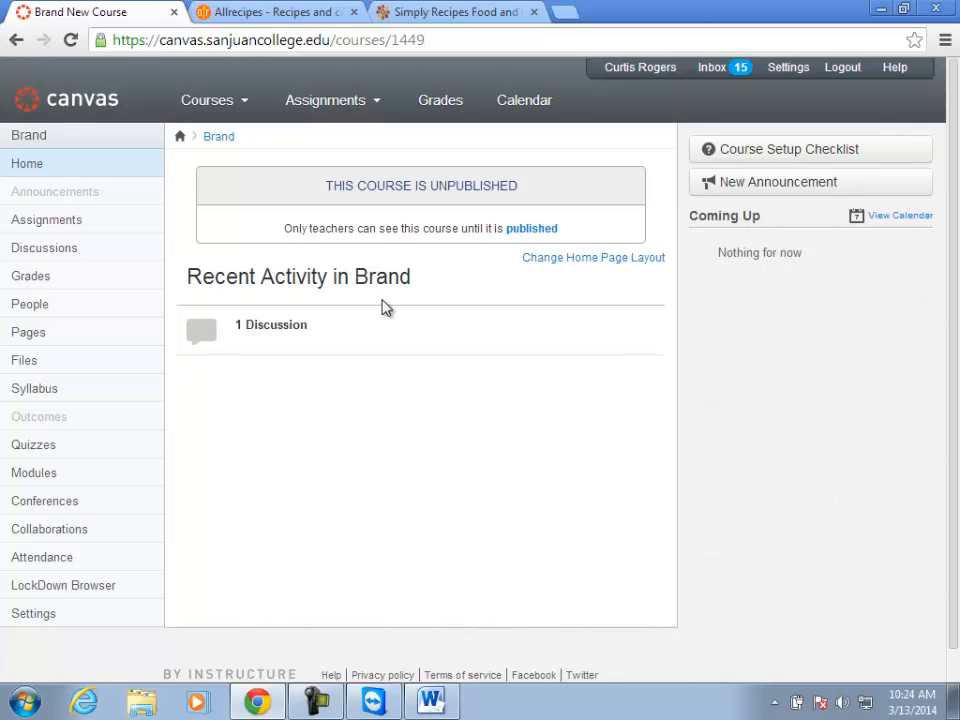
left_click(563, 260)
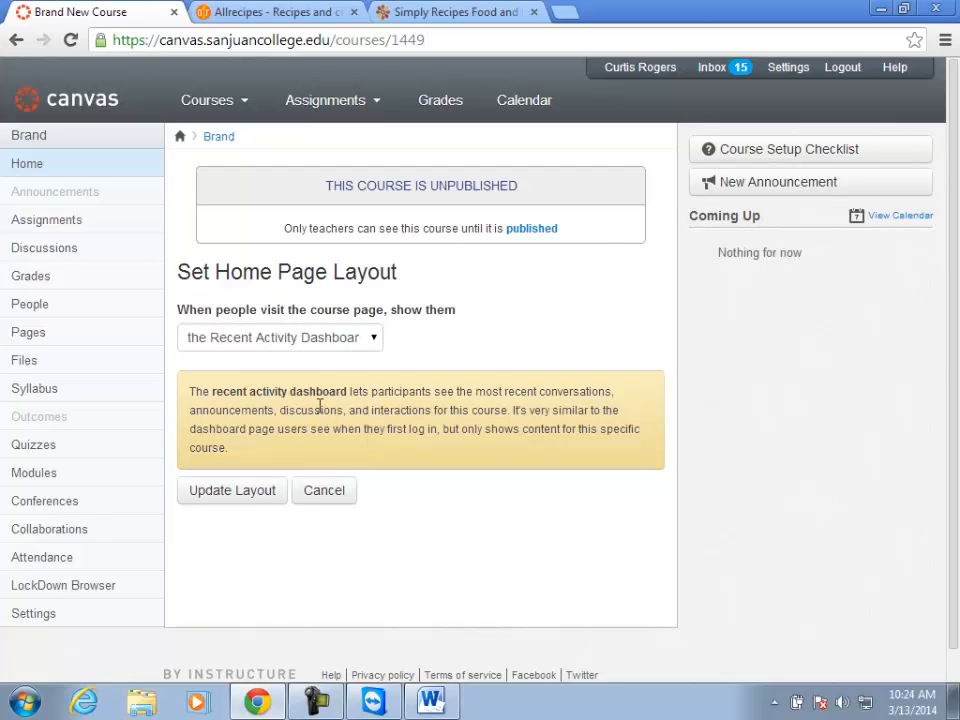
left_click(334, 490)
left_click(552, 262)
left_click(358, 341)
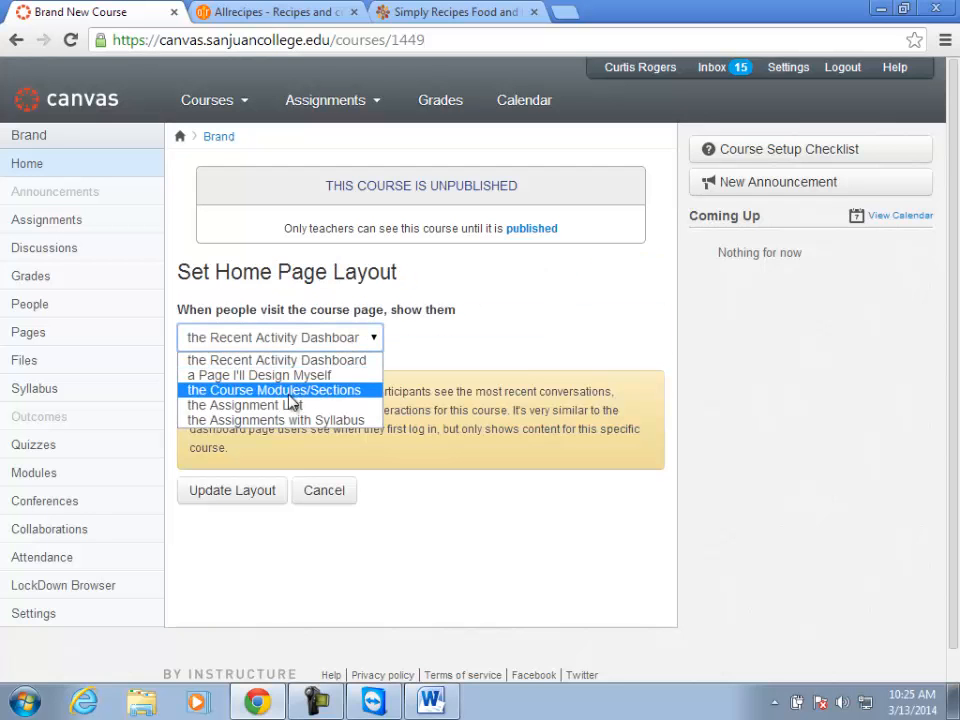
left_click(200, 392)
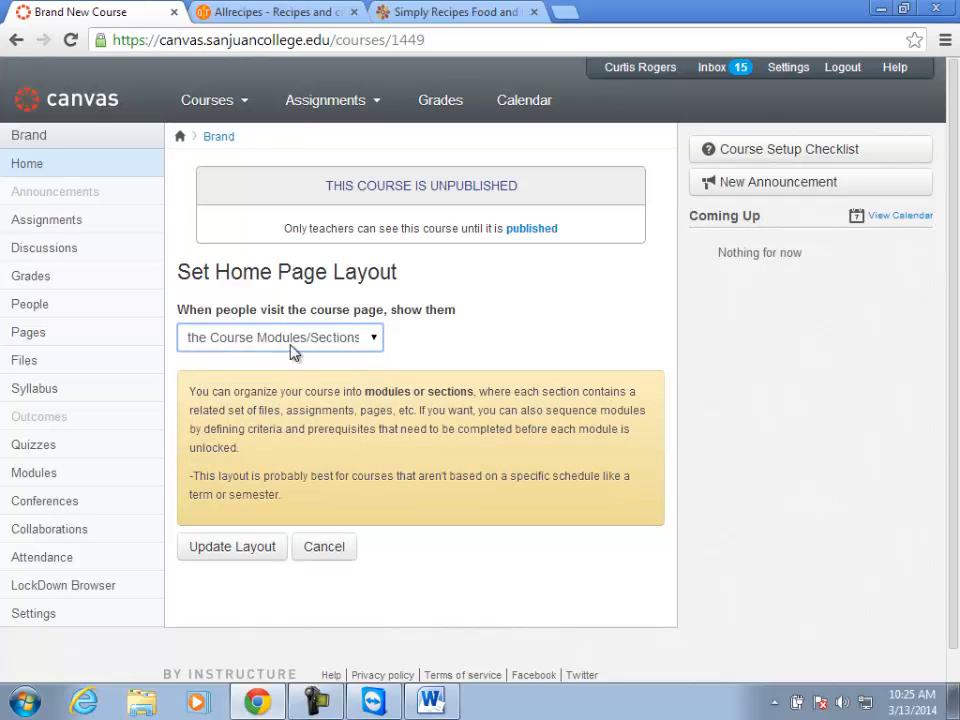
left_click(375, 338)
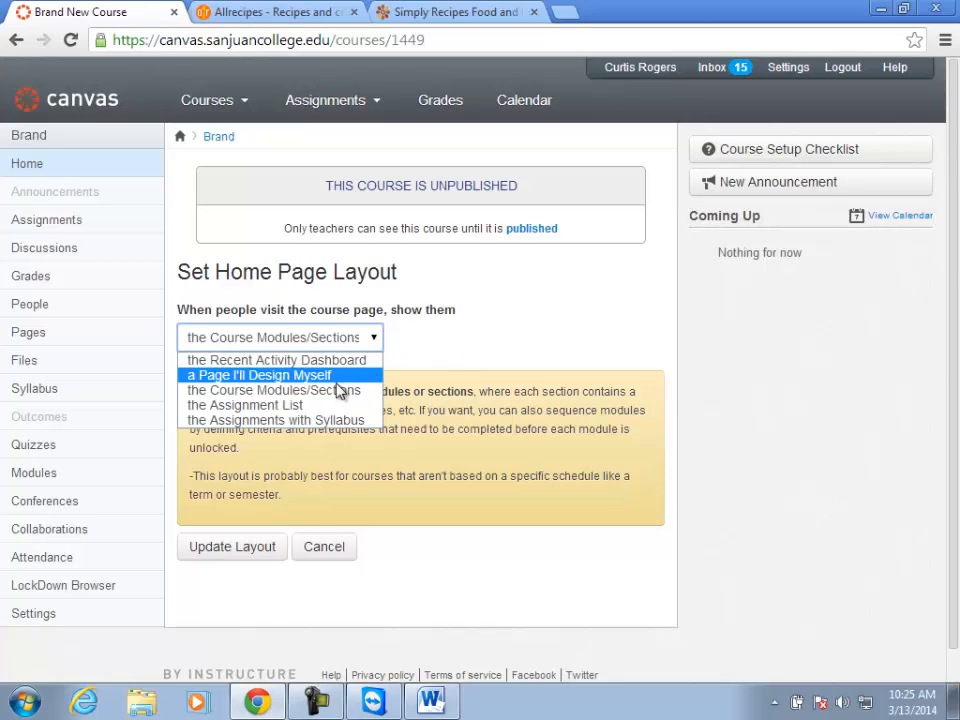
left_click(321, 391)
left_click(240, 552)
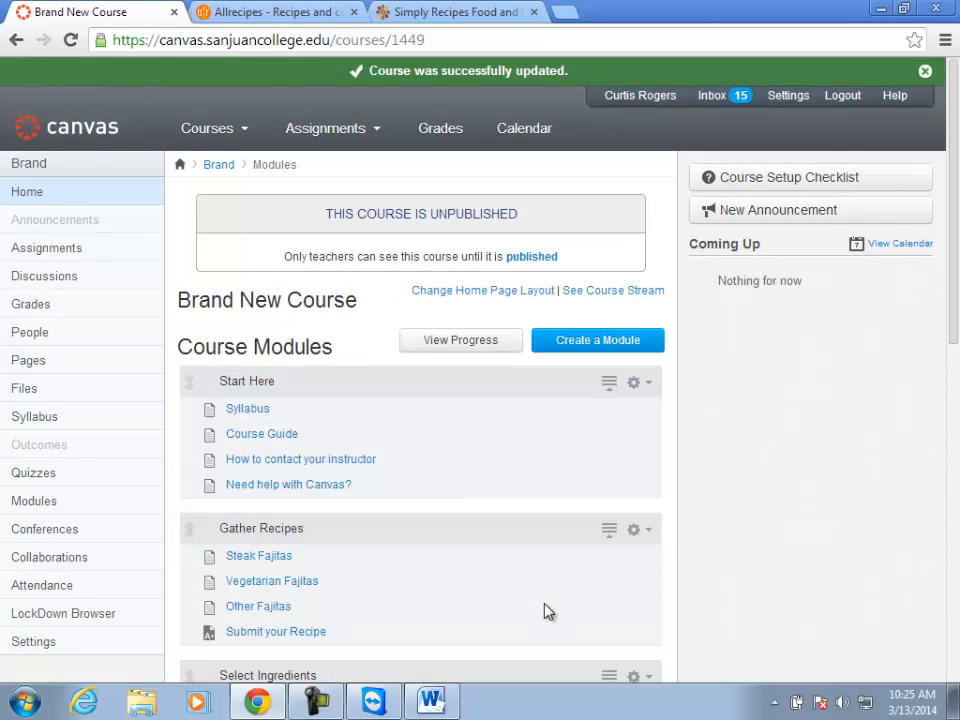
Move the Tortillas page below Meat in the Select Ingredients module on the course home page
scroll(527, 420, "down", 2)
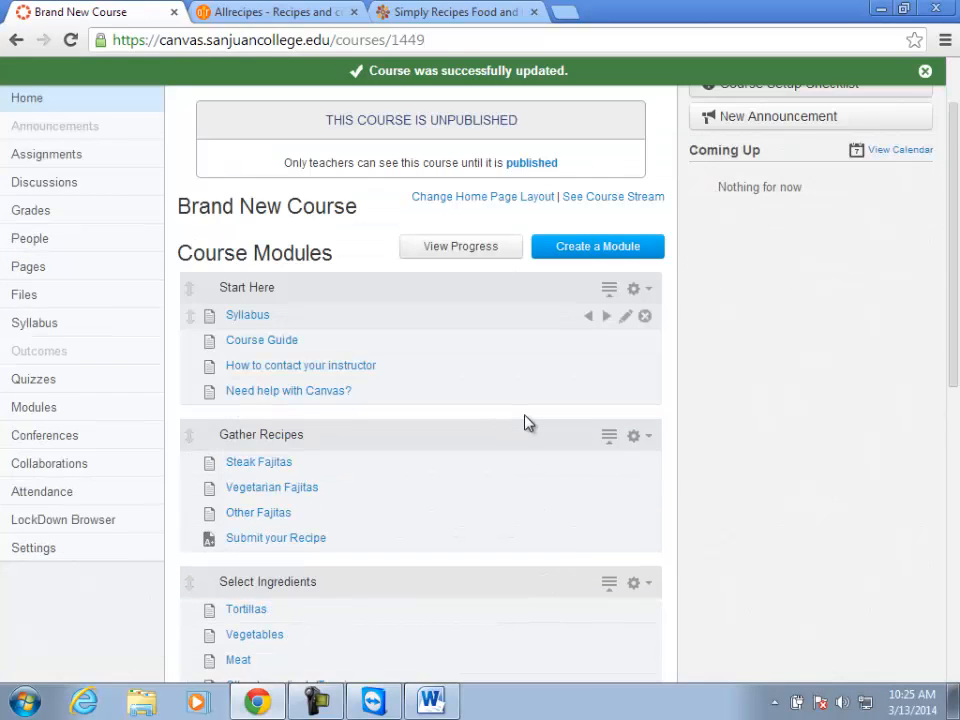
scroll(527, 415, "down", 5)
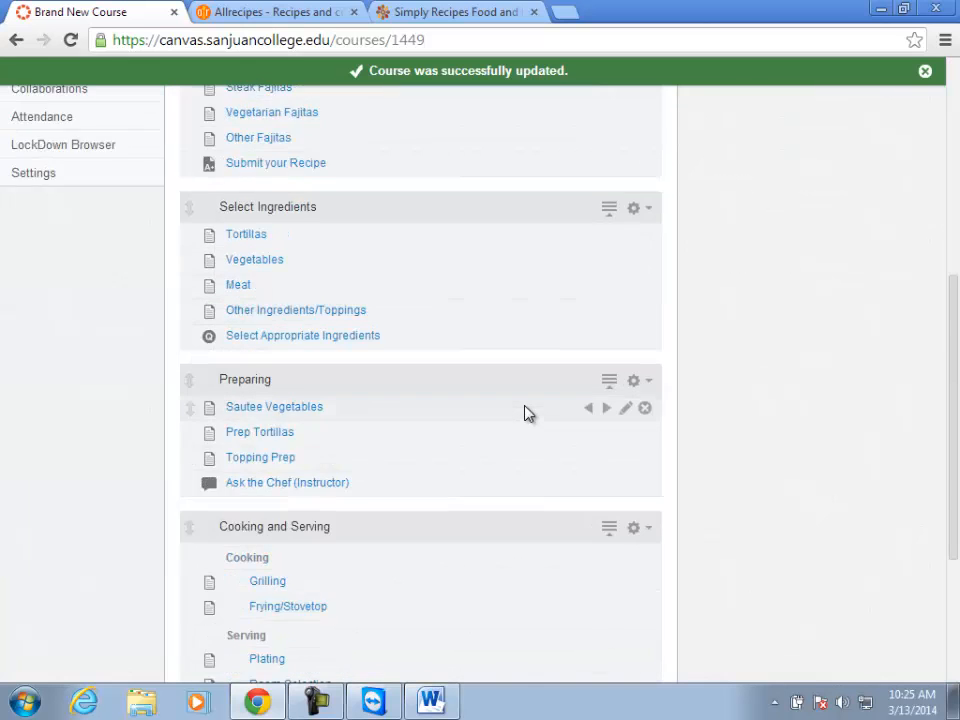
scroll(527, 413, "up", 7)
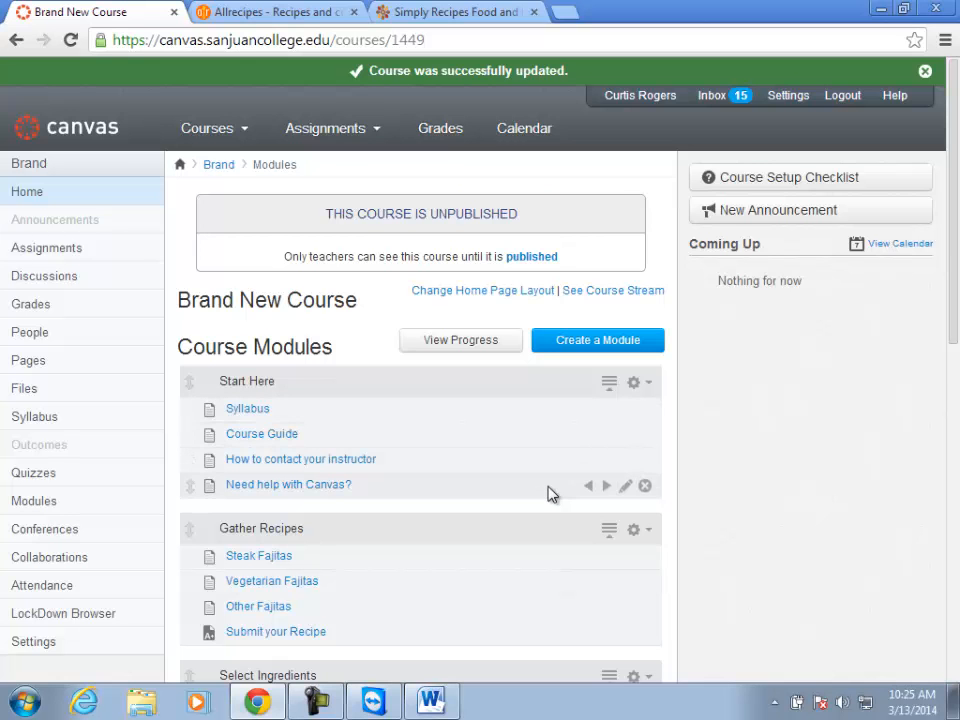
scroll(548, 487, "down", 1)
scroll(545, 542, "down", 1)
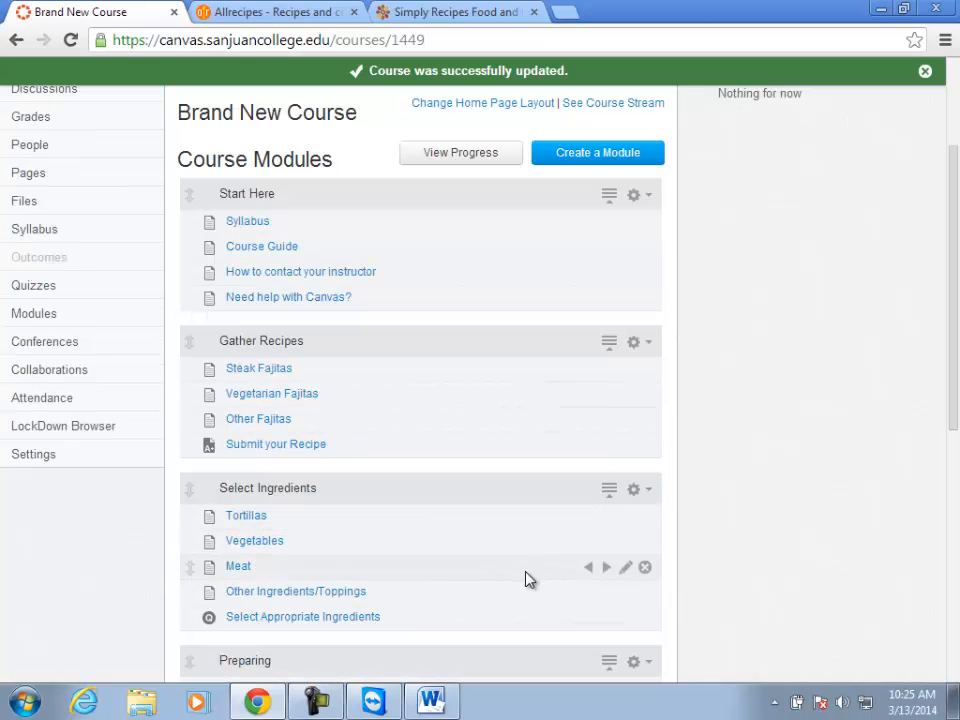
left_click_drag(191, 514, 193, 568)
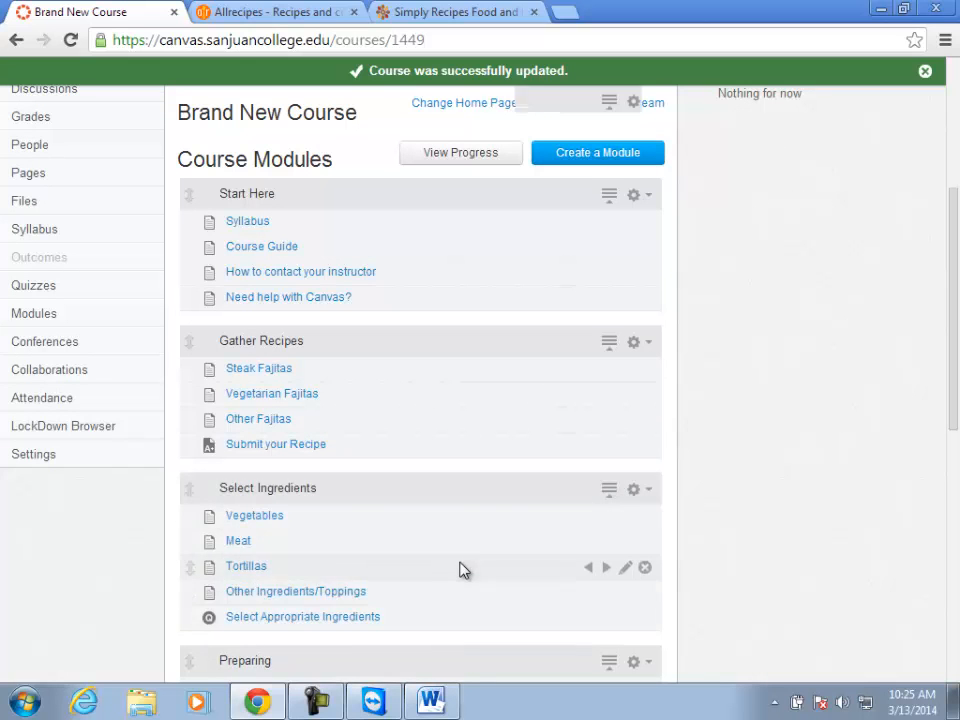
Review the module list on the course home page from Start Here through Cooking and Serving
scroll(459, 569, "down", 2)
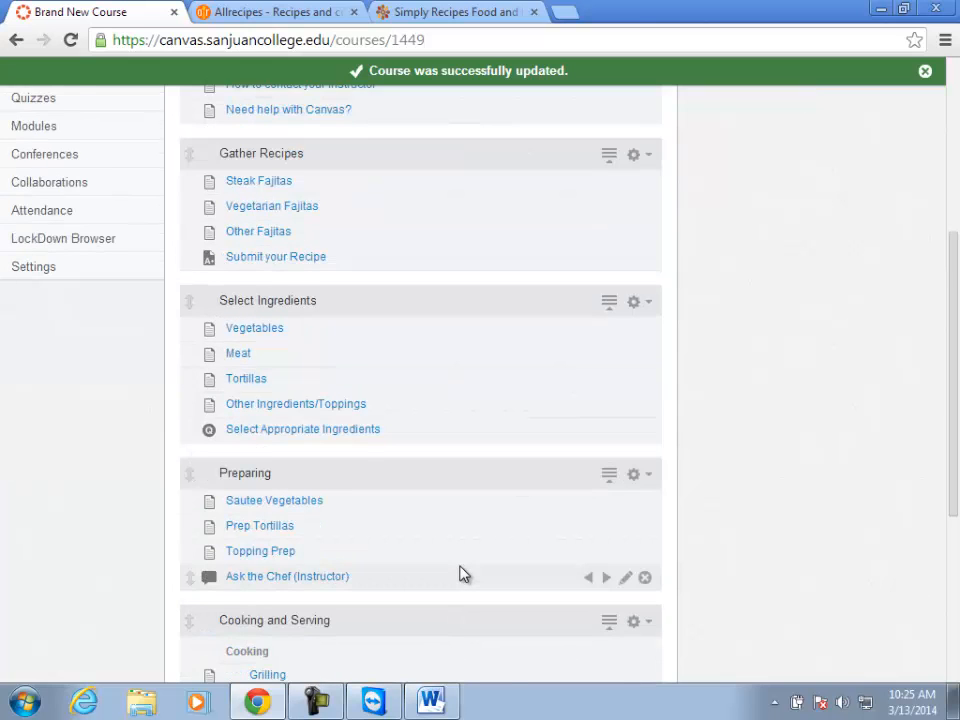
scroll(459, 573, "down", 1)
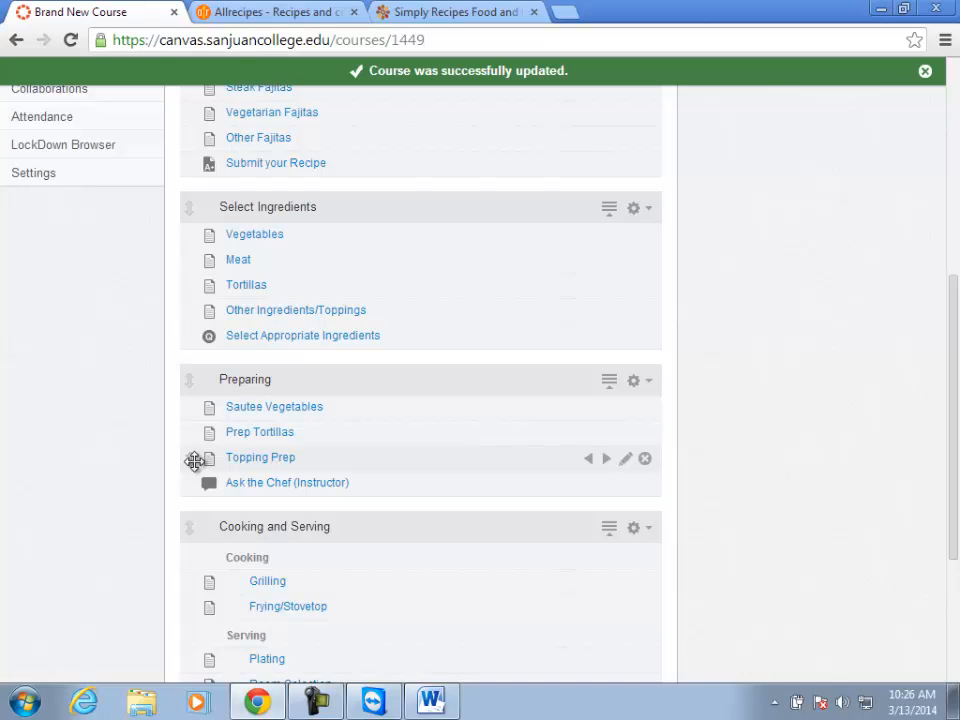
scroll(391, 448, "up", 5)
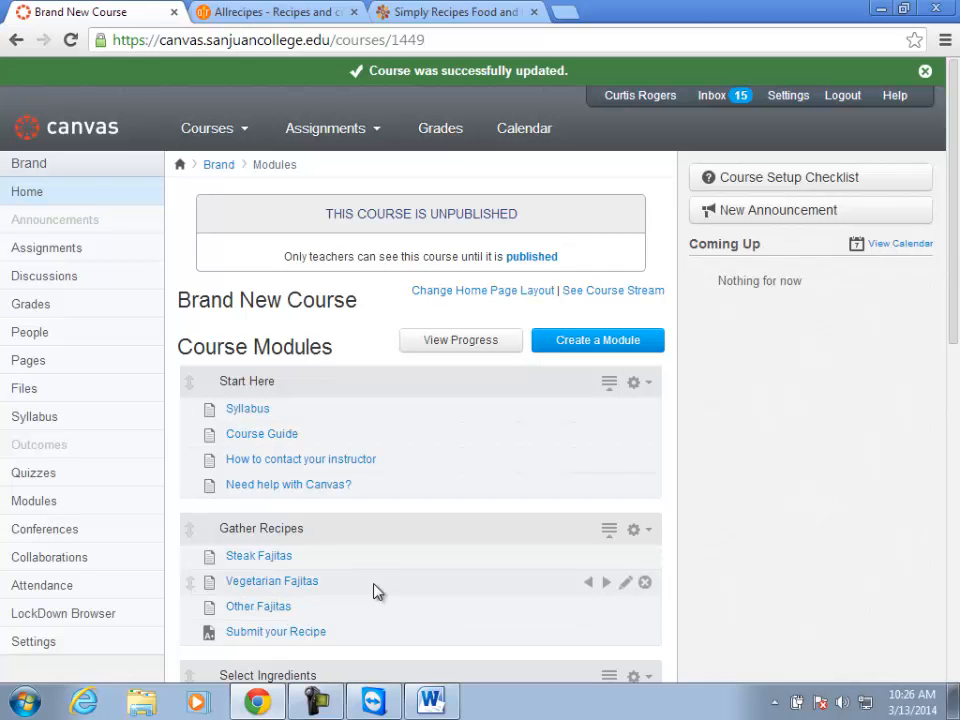
scroll(480, 460, "down", 3)
scroll(462, 474, "down", 4)
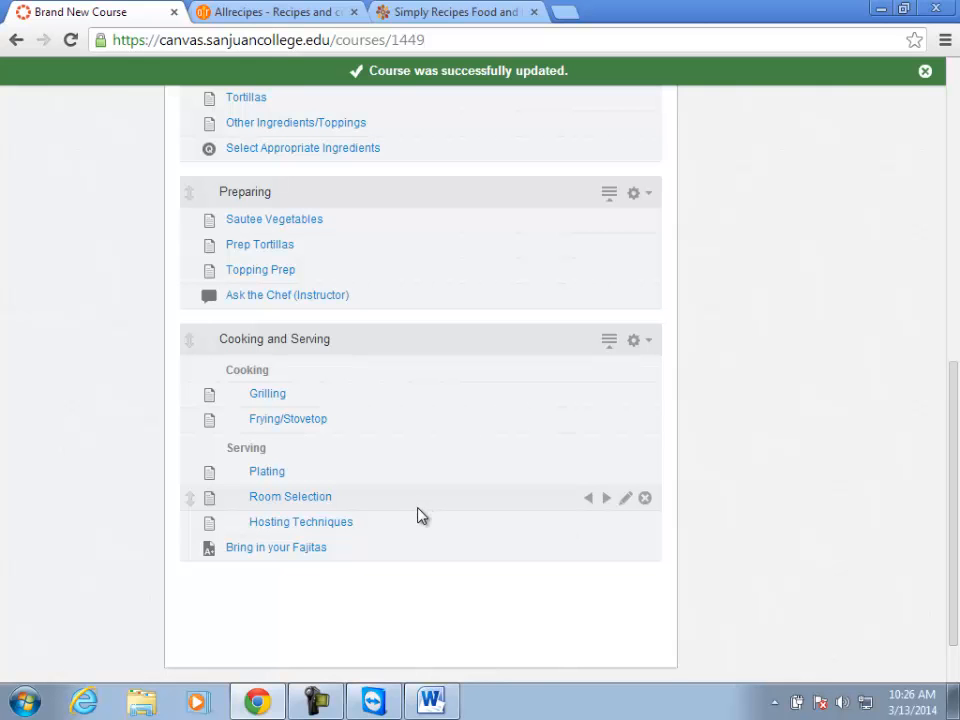
scroll(420, 516, "up", 7)
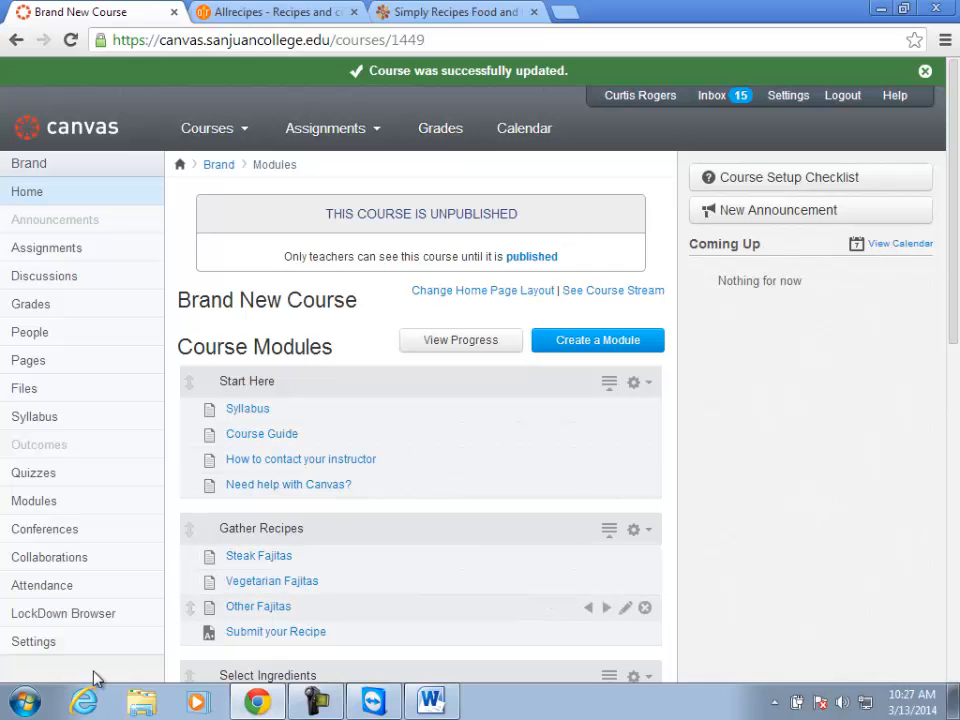
Open the course's navigation settings and move LockDown Browser and Collaborations to the items hidden from students
left_click(33, 643)
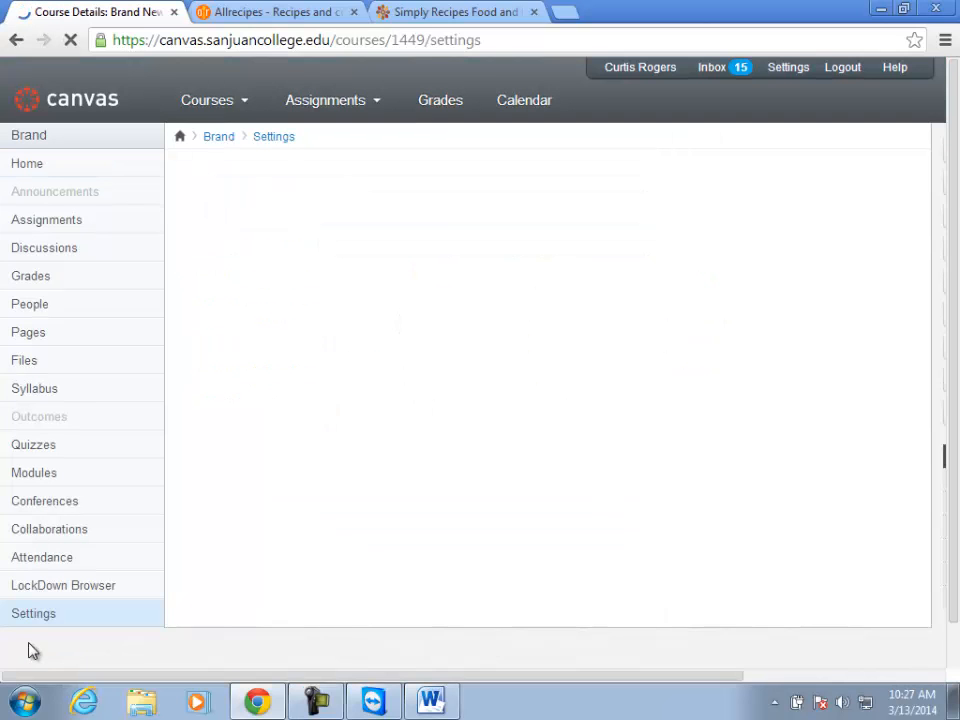
left_click(426, 191)
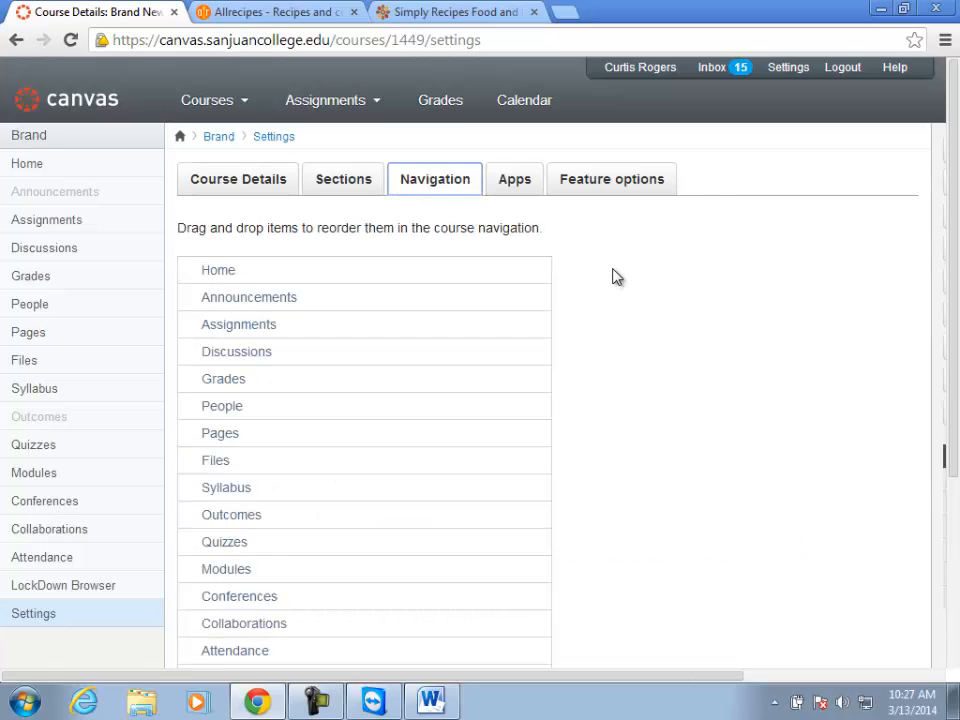
scroll(615, 276, "down", 1)
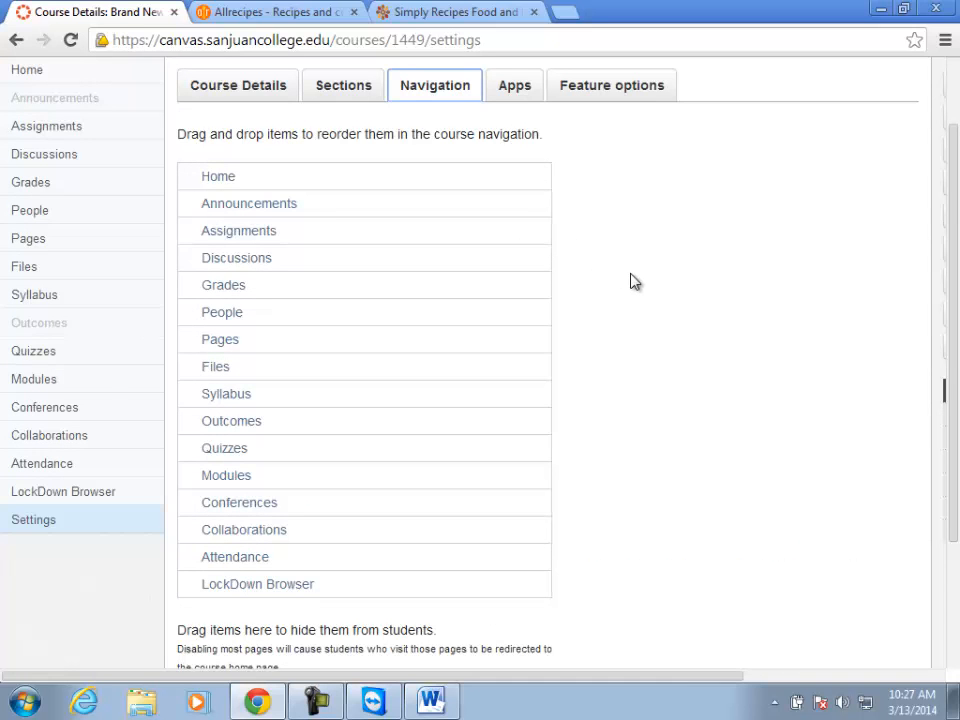
scroll(634, 279, "down", 1)
mouse_move(281, 501)
left_mouse_down()
mouse_move(281, 551)
mouse_move(275, 522)
left_mouse_up()
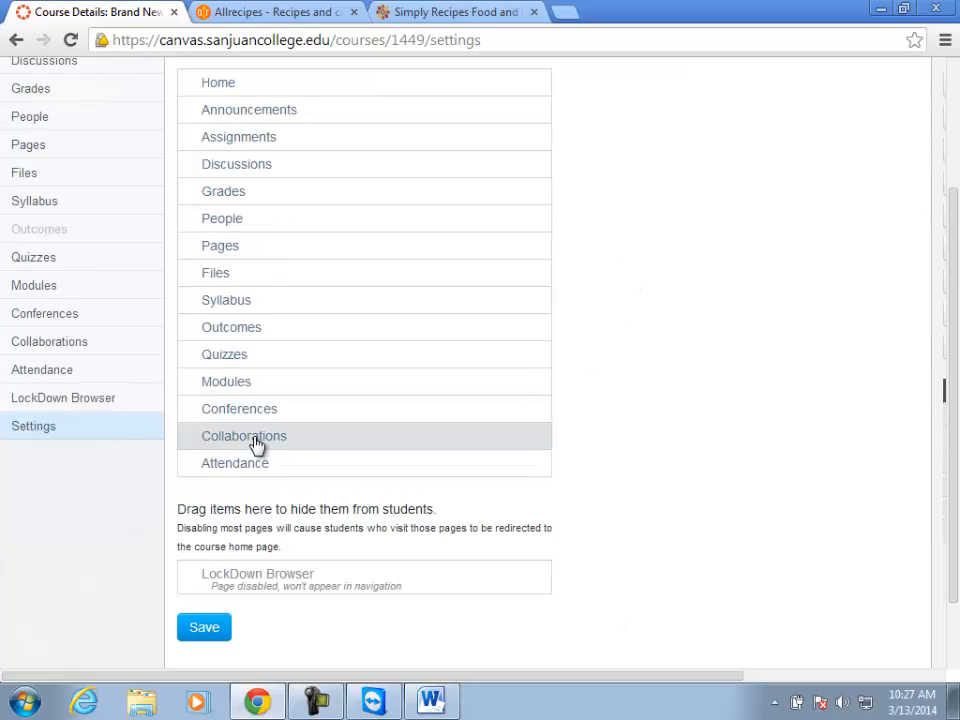
left_click_drag(257, 444, 257, 521)
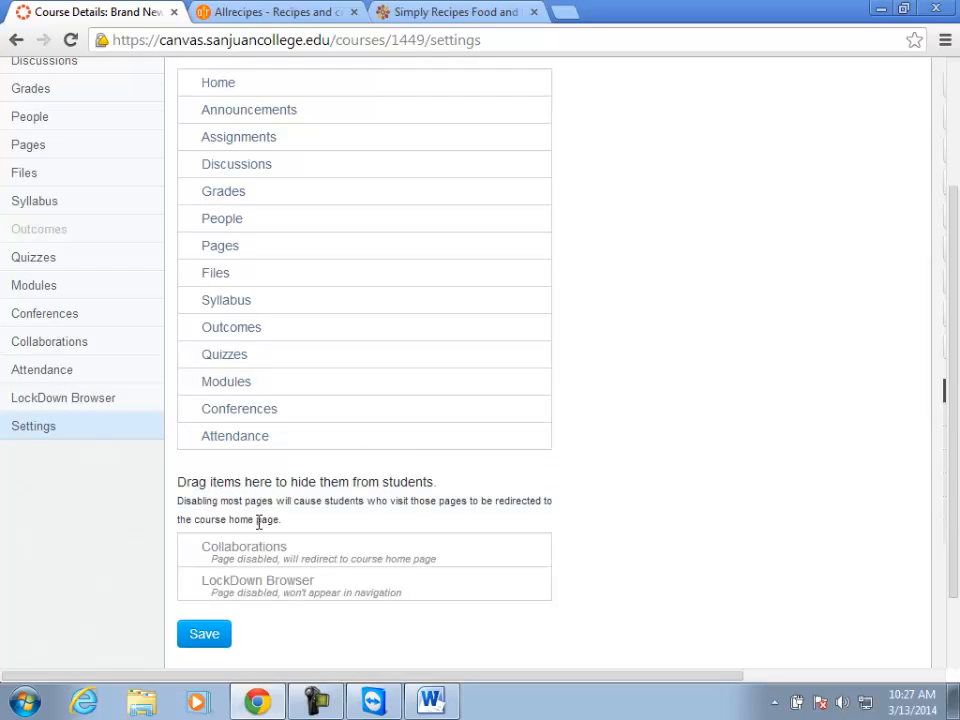
Move Conferences, Quizzes, Outcomes, Syllabus, Files, Pages and People to the navigation items hidden from students
left_click_drag(257, 416, 266, 522)
left_click_drag(225, 364, 230, 482)
left_click_drag(240, 334, 246, 462)
left_click_drag(231, 306, 250, 440)
left_click_drag(224, 285, 225, 378)
left_click_drag(231, 259, 238, 388)
left_click_drag(229, 232, 246, 294)
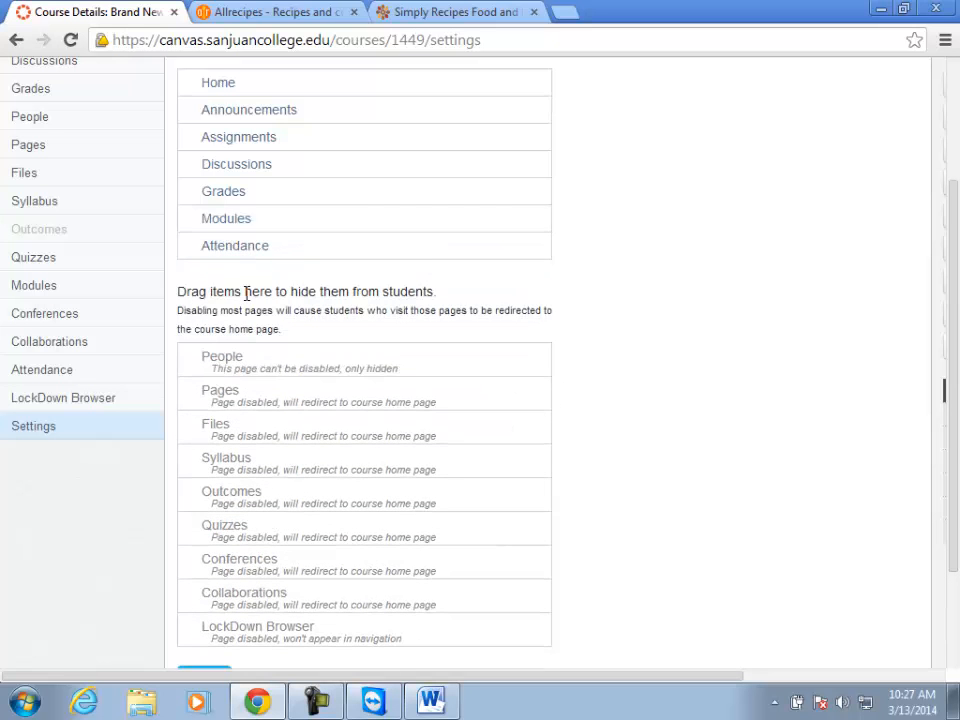
Hide Grades, Discussions, Assignments and Announcements from students as well, and save the course navigation
left_click_drag(240, 200, 240, 330)
left_click_drag(252, 165, 253, 278)
left_click_drag(266, 133, 274, 251)
scroll(274, 311, "down", 3)
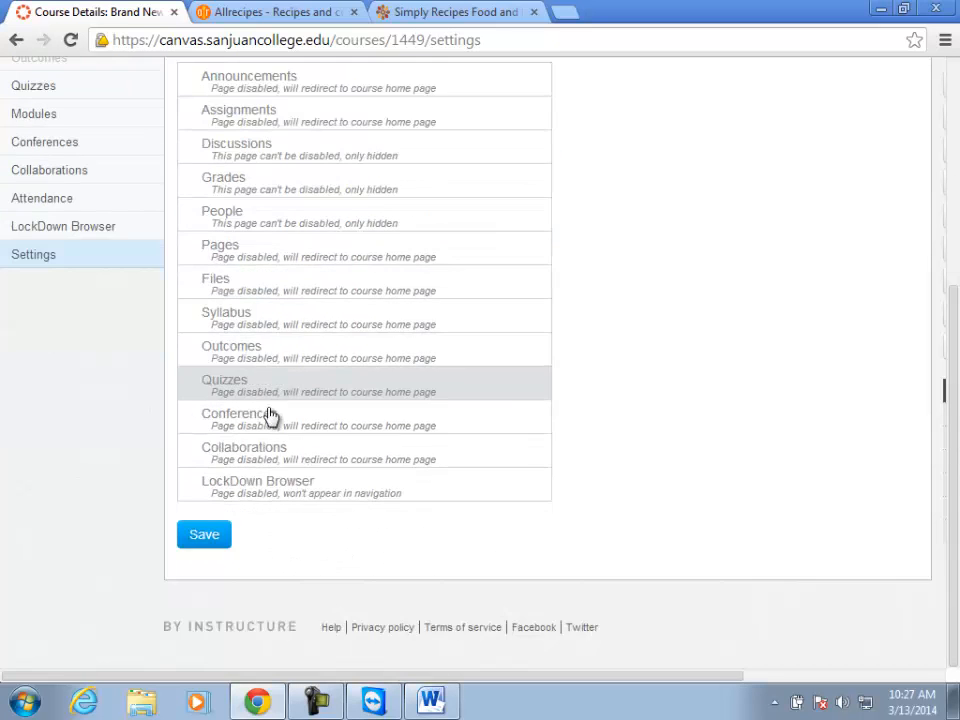
left_click(205, 535)
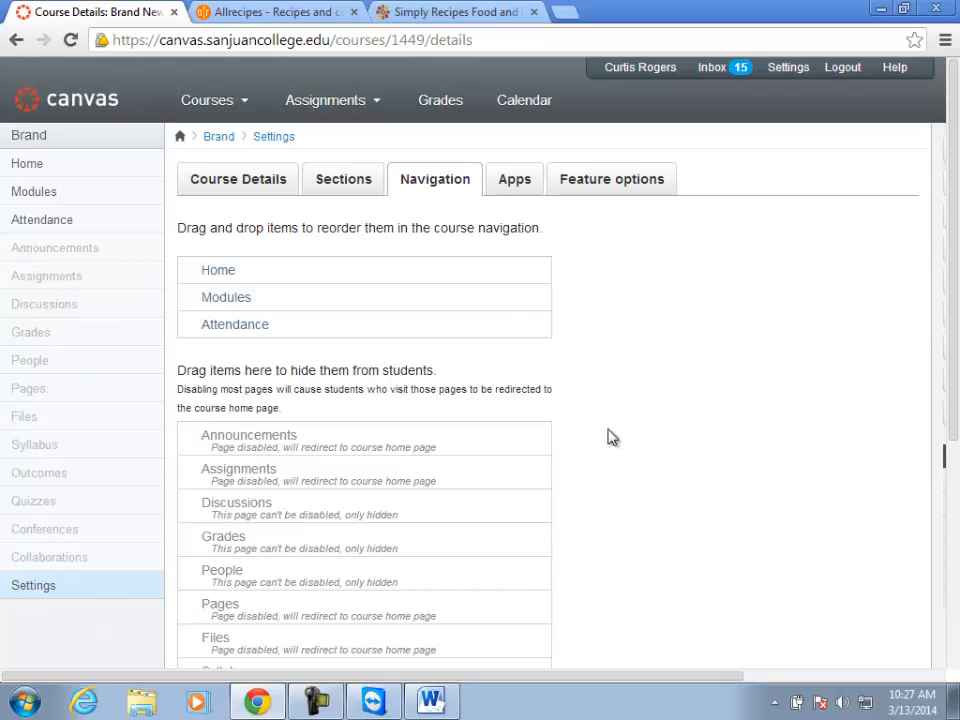
View the course home page and check the simplified navigation and the module list
left_click(24, 186)
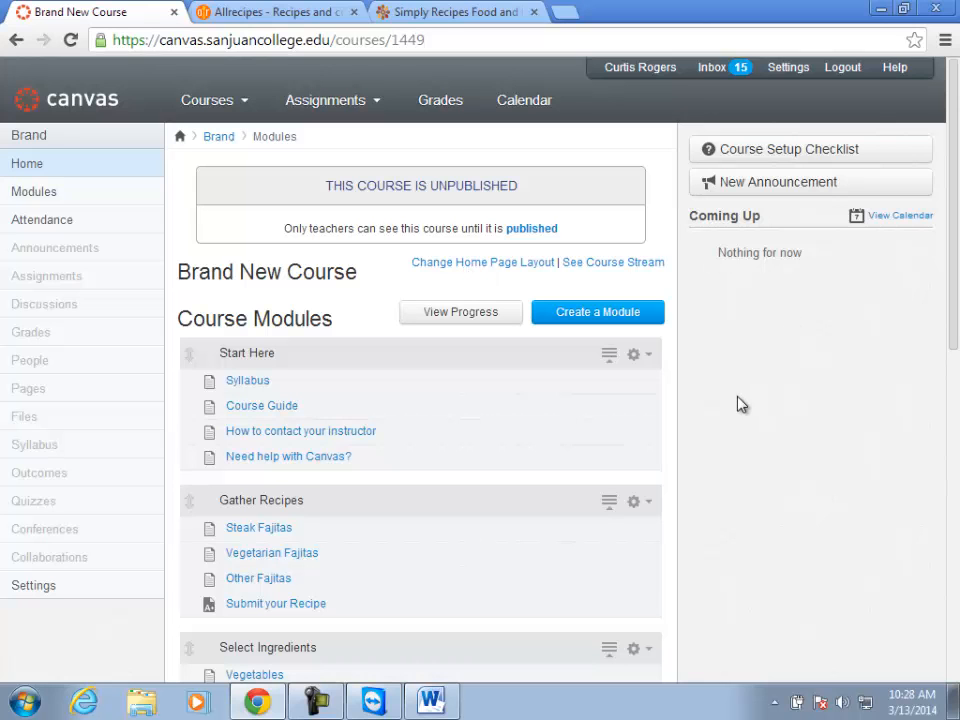
scroll(714, 414, "down", 3)
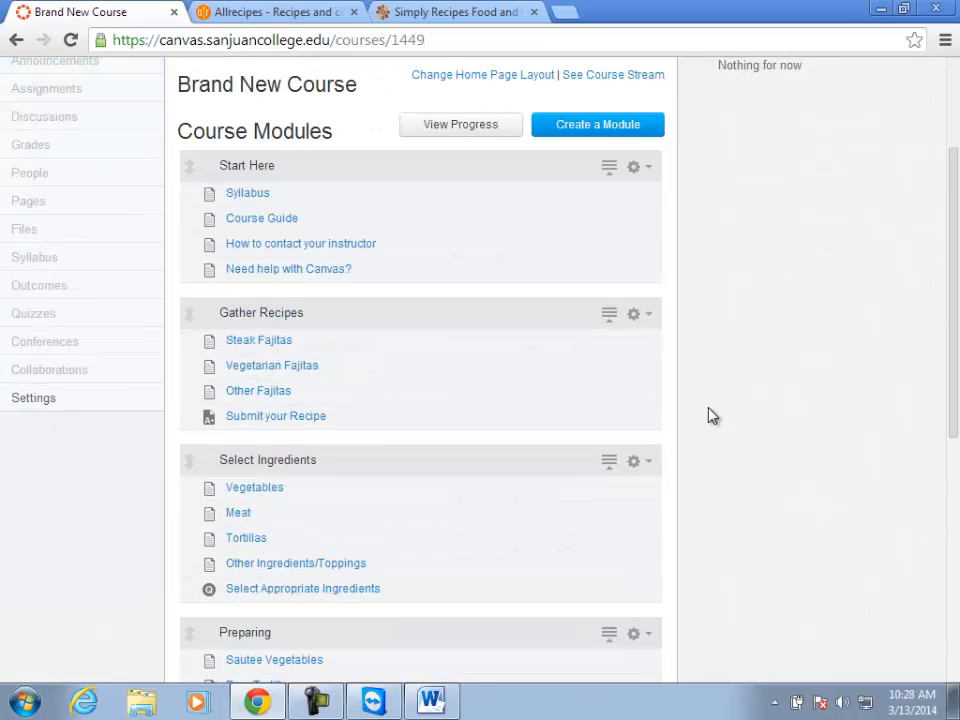
scroll(704, 416, "down", 2)
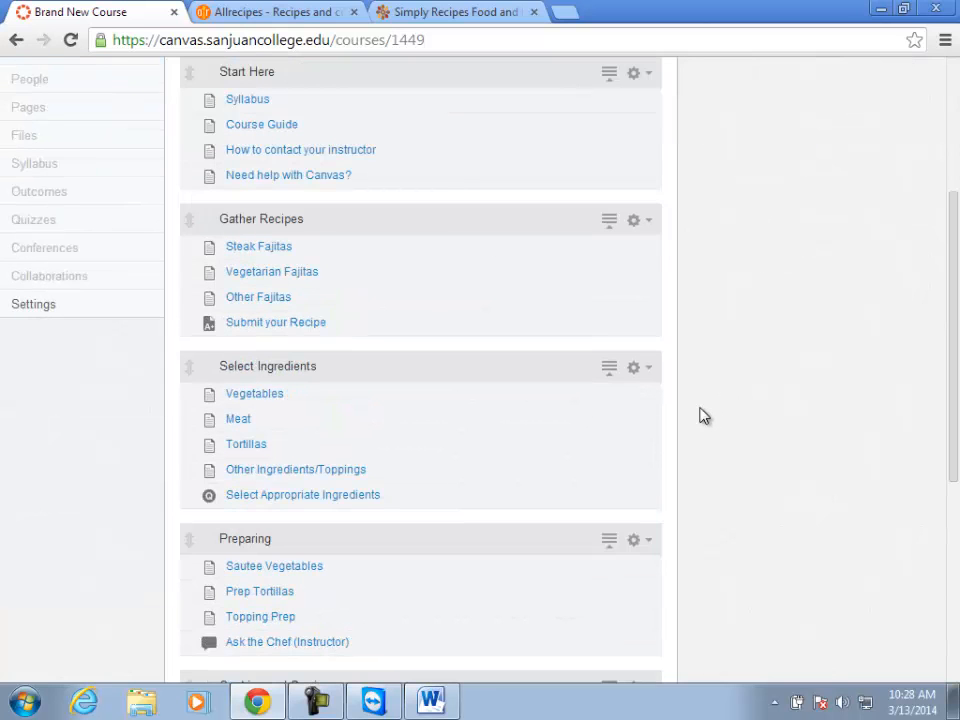
scroll(704, 416, "down", 4)
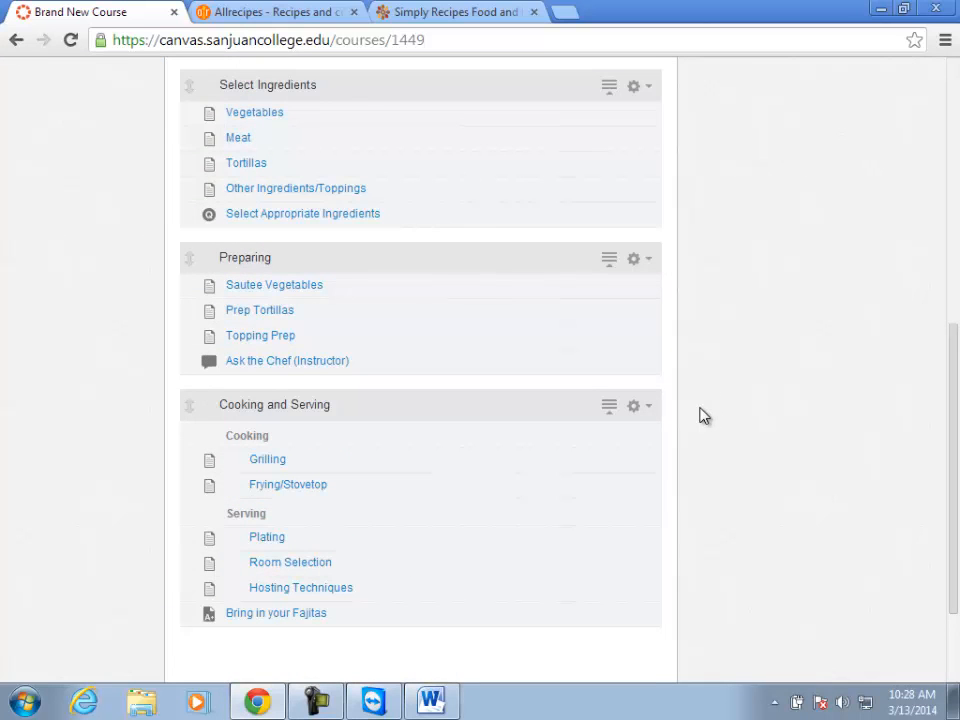
scroll(704, 416, "up", 8)
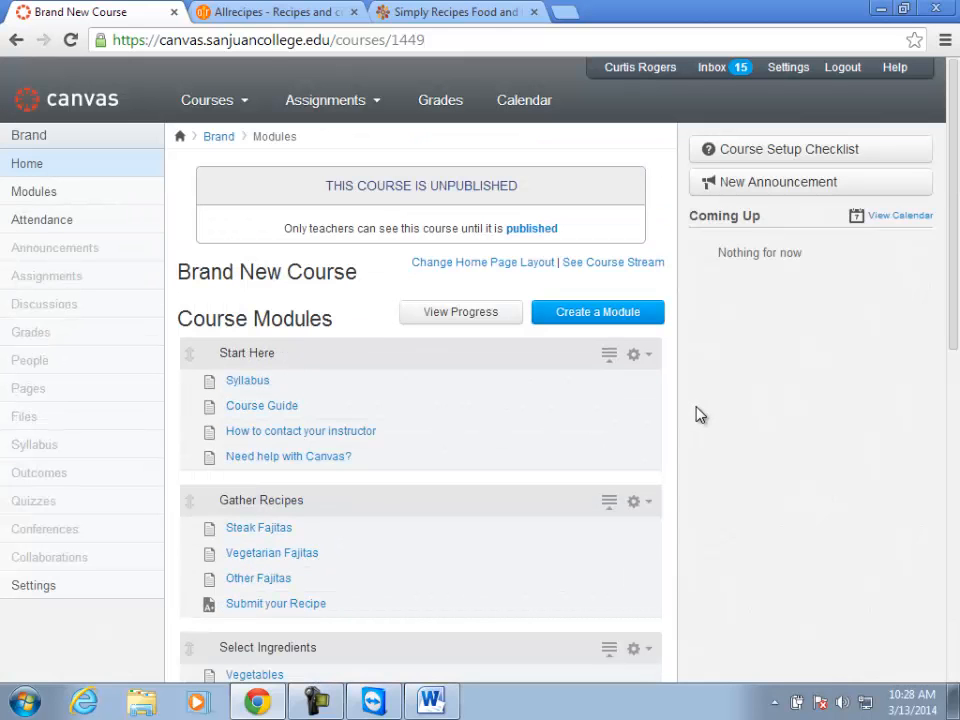
left_click(643, 358)
left_click(586, 420)
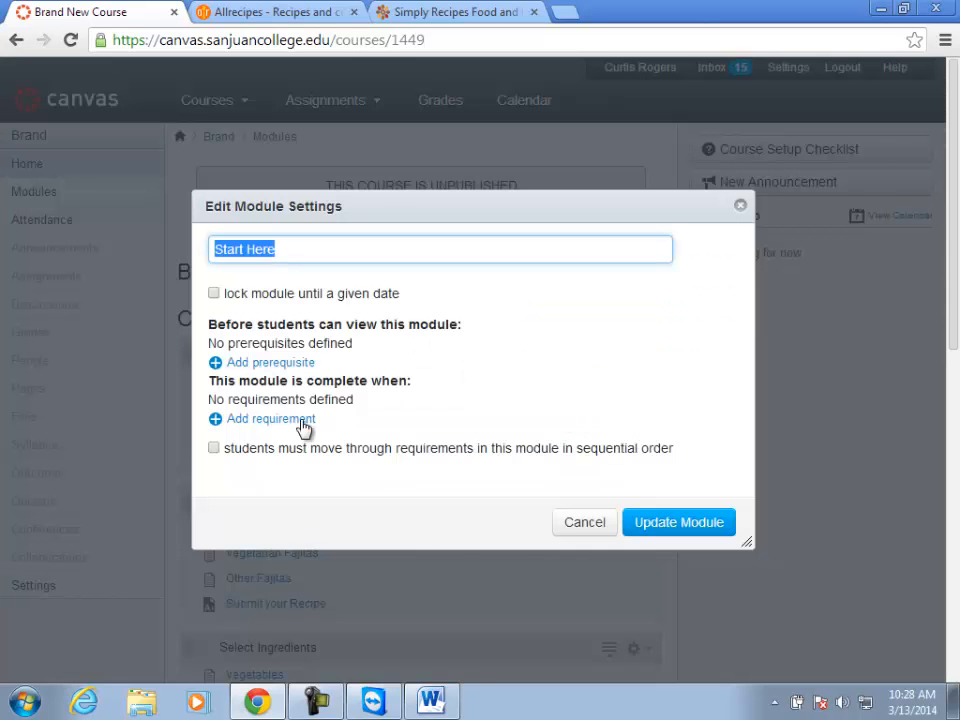
left_click(214, 449)
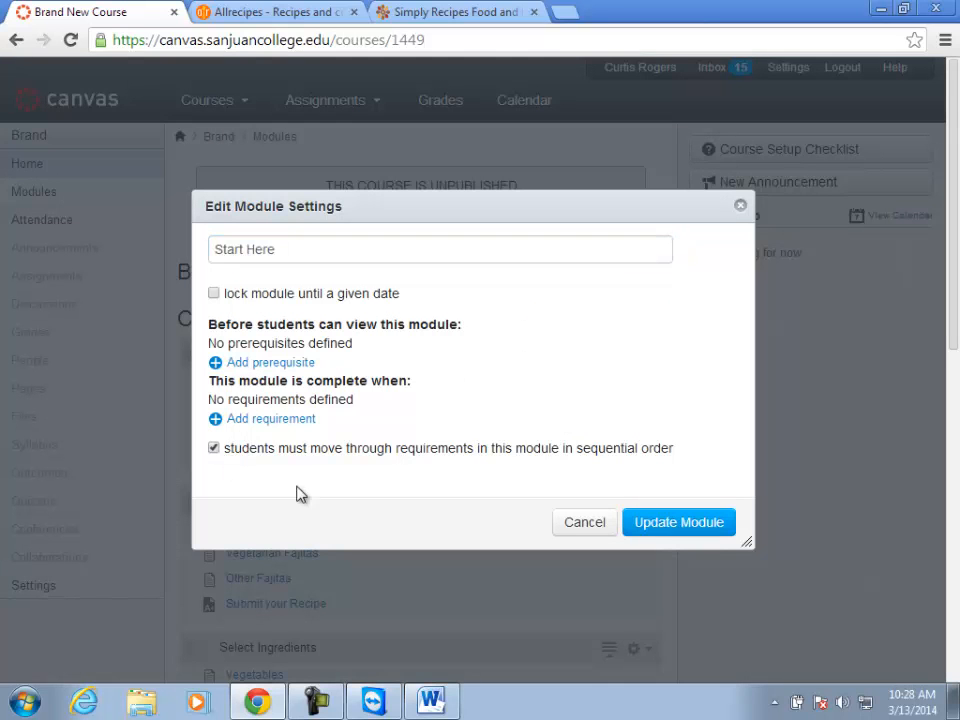
left_click(589, 532)
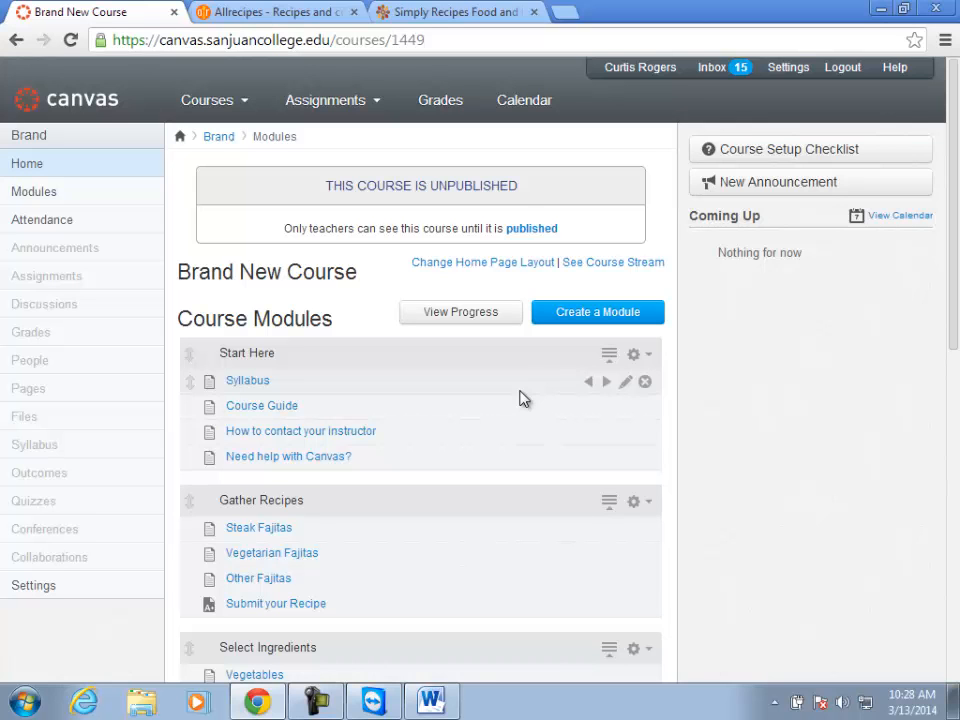
Look at the course's assignment list and compare it with the content organized on the course modules page
left_click(47, 281)
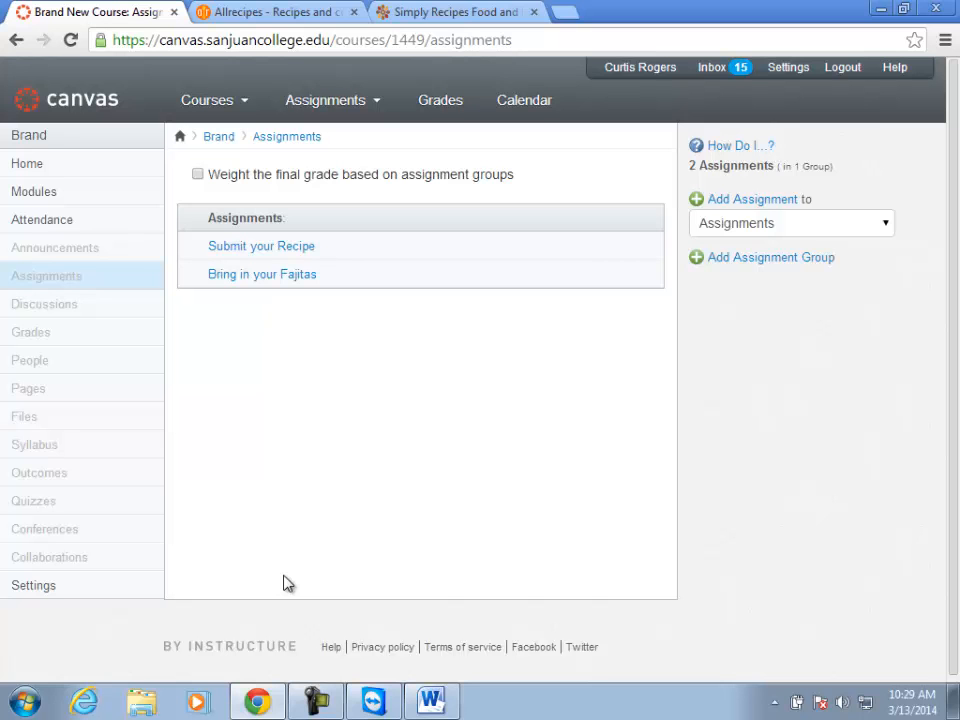
left_click(40, 193)
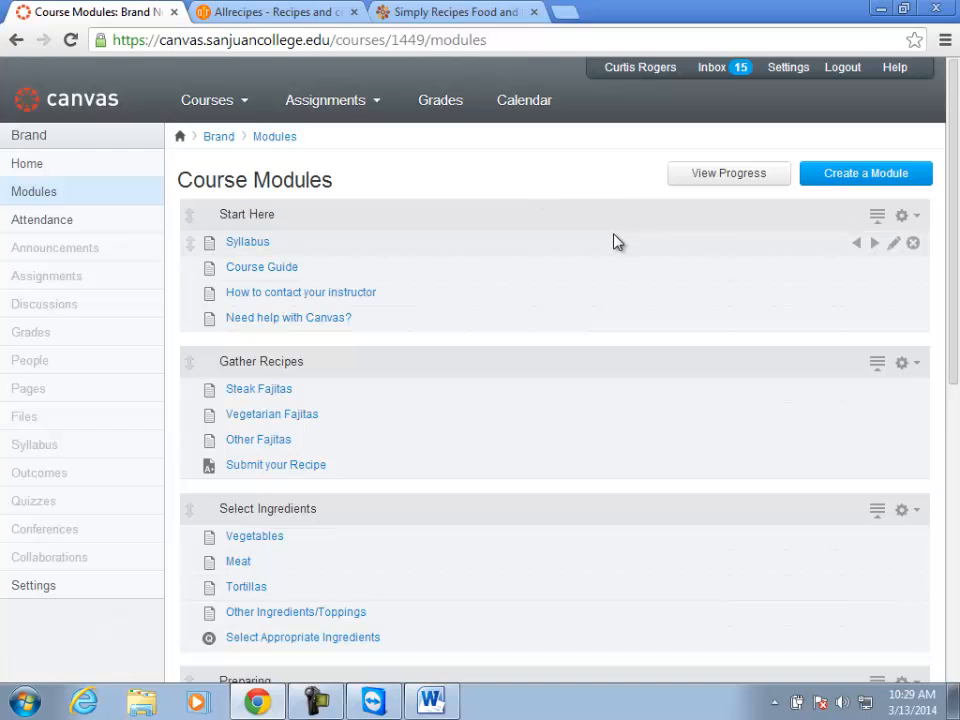
scroll(615, 242, "down", 1)
scroll(615, 242, "down", 1)
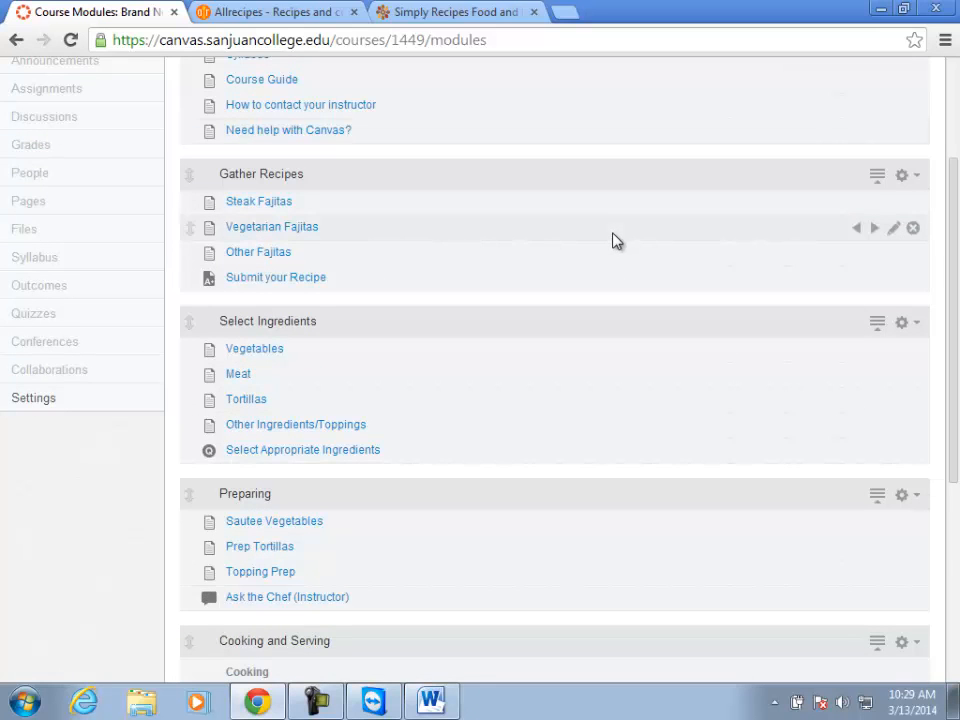
scroll(616, 241, "up", 2)
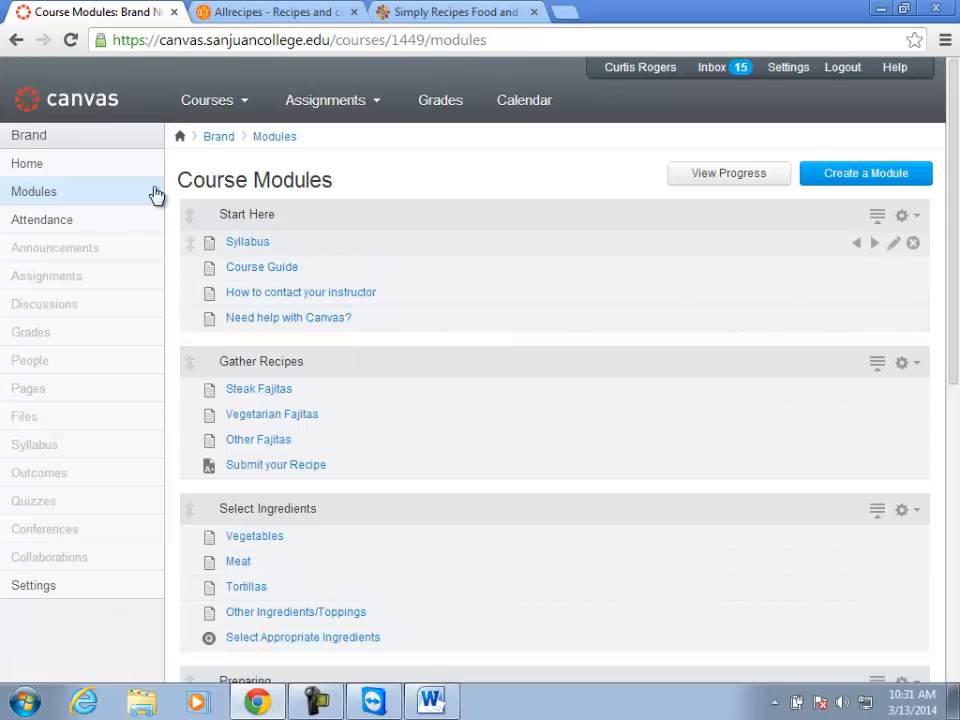
In the course navigation settings, make Announcements available to students above Modules and move Attendance directly below Home
left_click(18, 590)
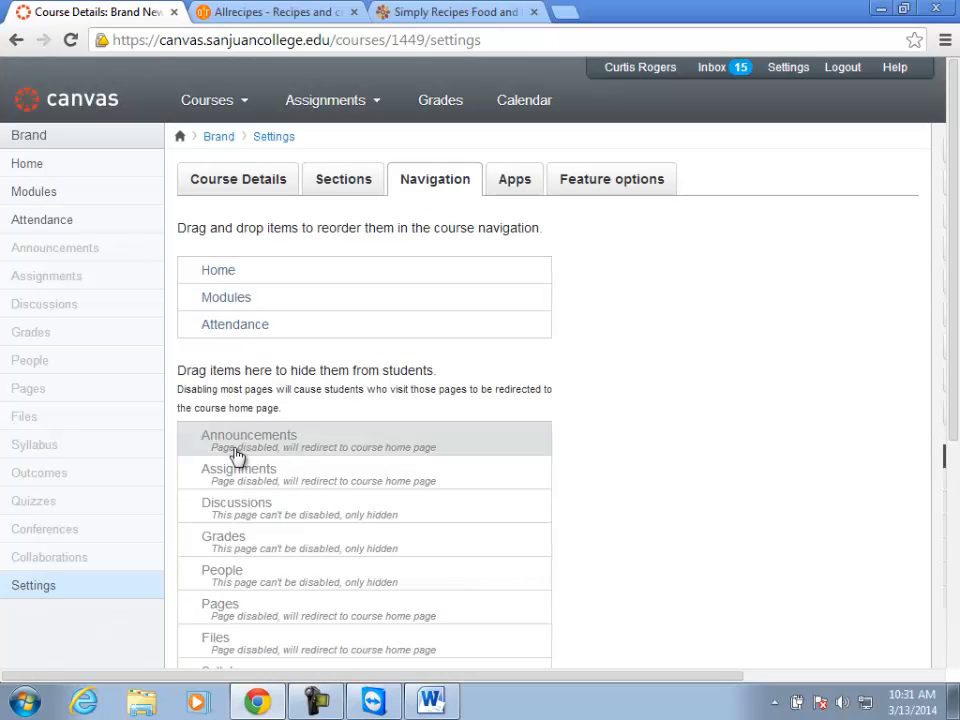
left_click_drag(242, 446, 268, 302)
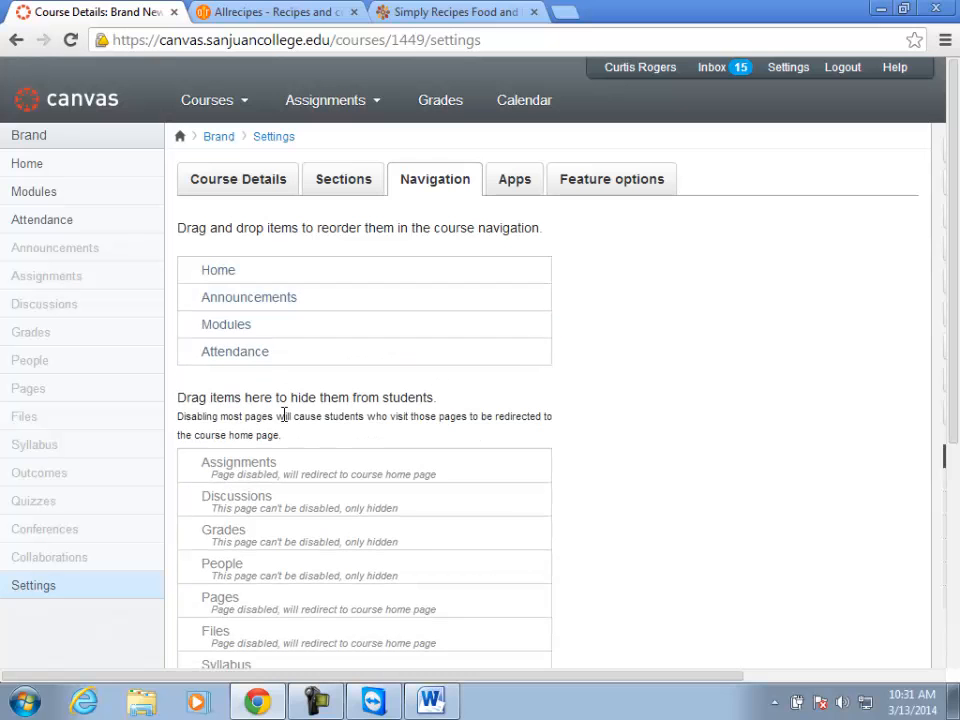
left_click_drag(215, 359, 224, 462)
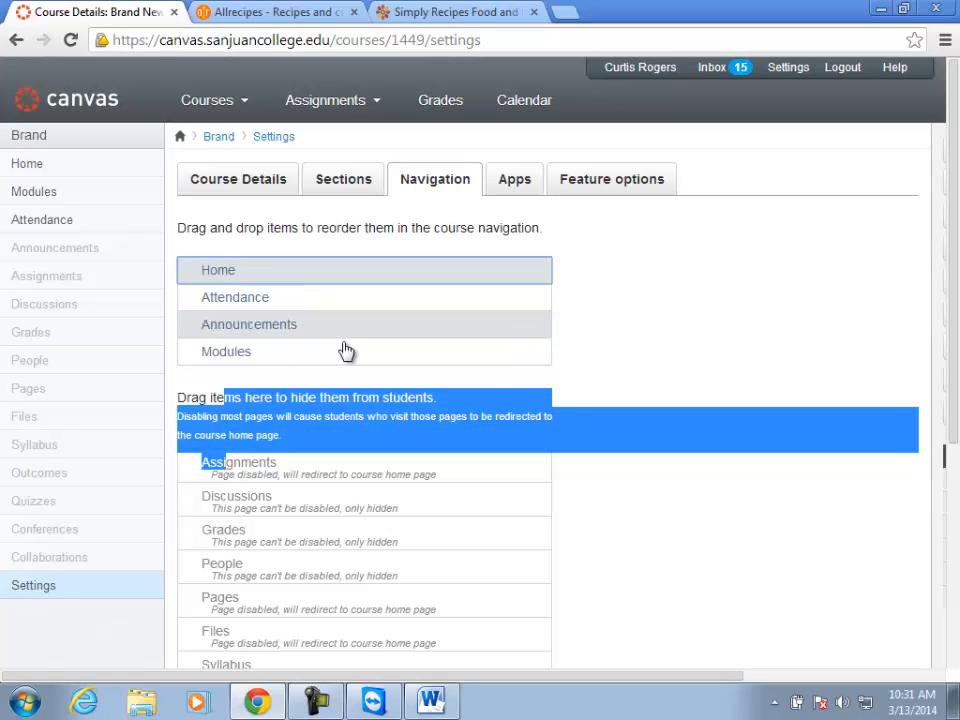
Move Announcements back to the navigation items hidden from students and save the course navigation
left_click(242, 388)
left_click_drag(233, 305, 268, 450)
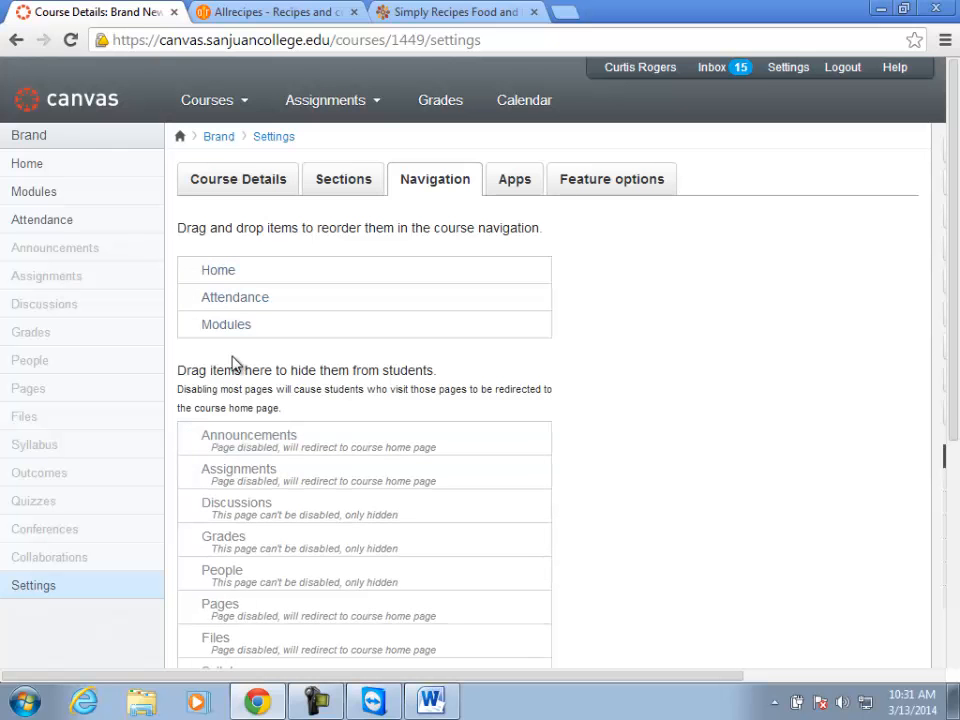
scroll(270, 410, "down", 4)
left_click(212, 537)
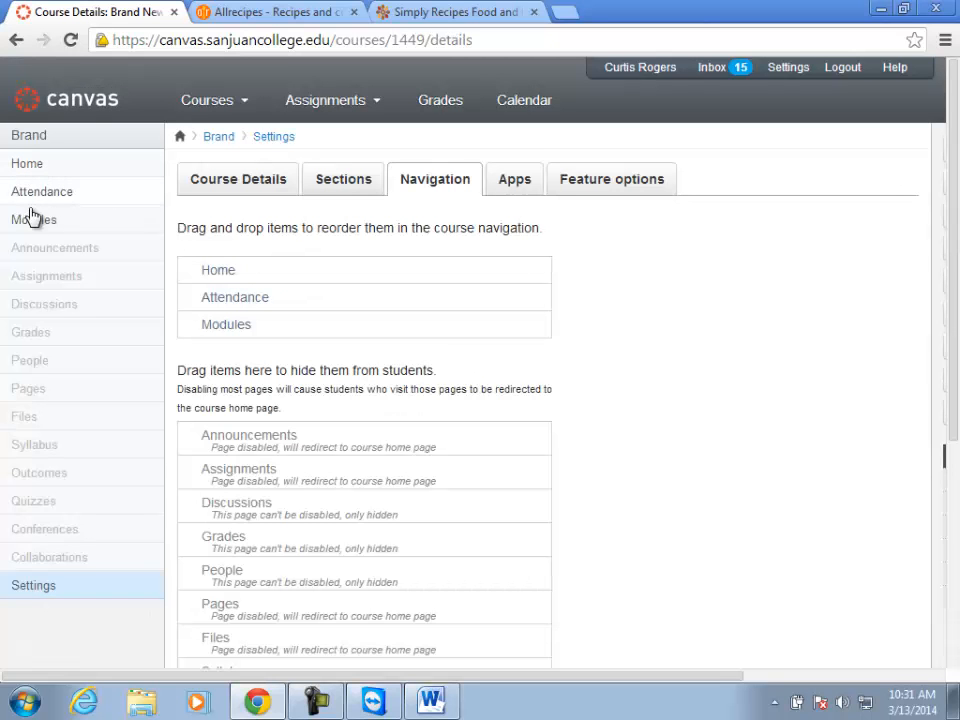
View the course modules page, return to the course home page, and close the Allrecipes and Simply Recipes browser tabs
left_click(34, 222)
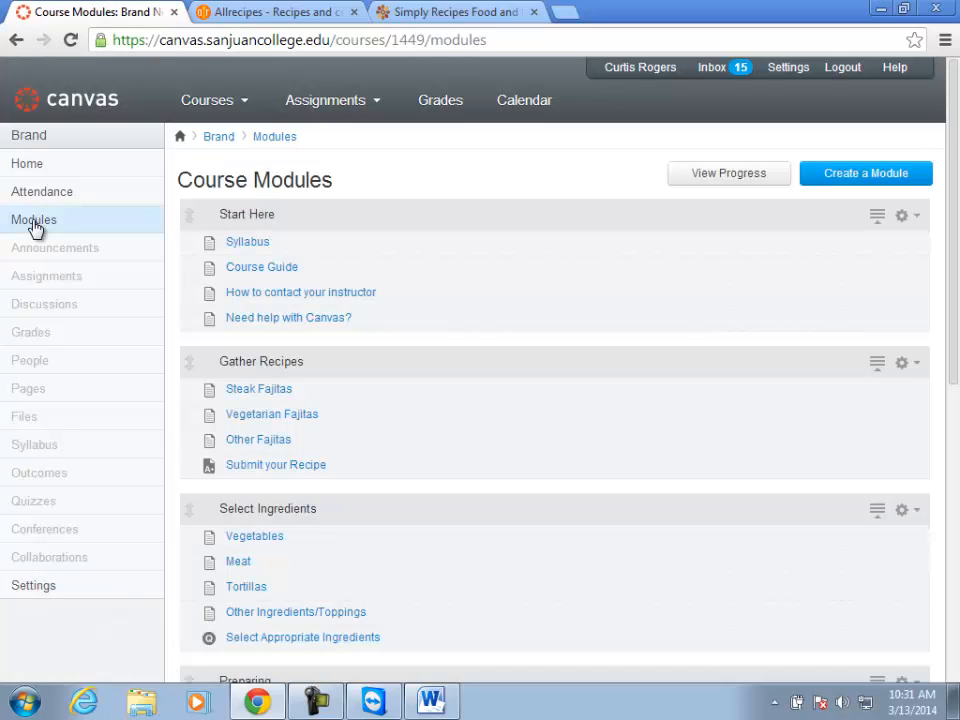
left_click(32, 168)
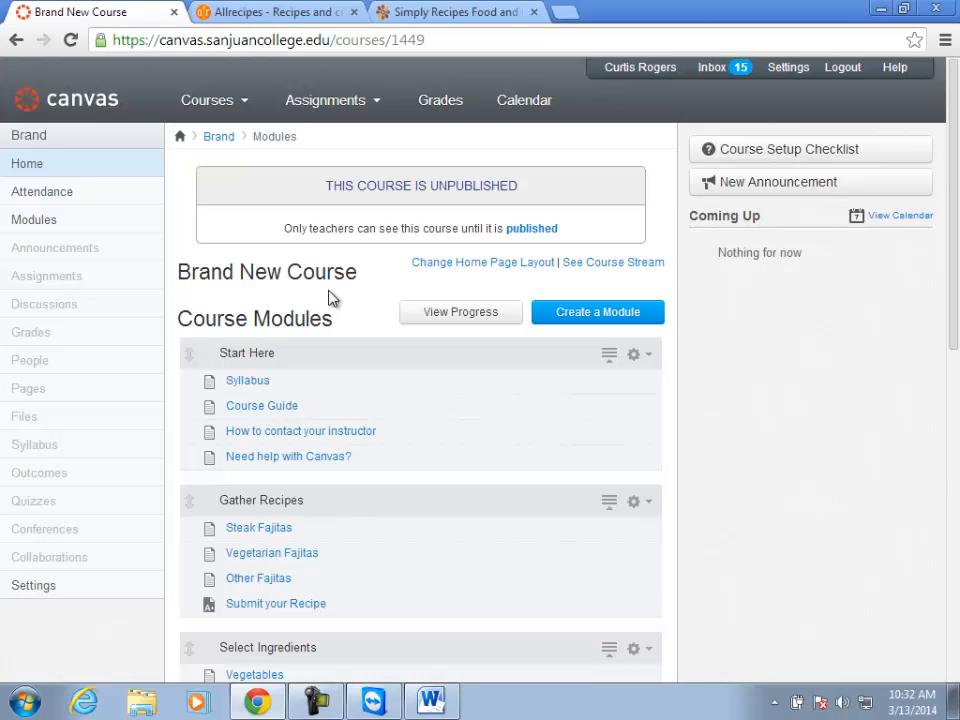
left_click(353, 12)
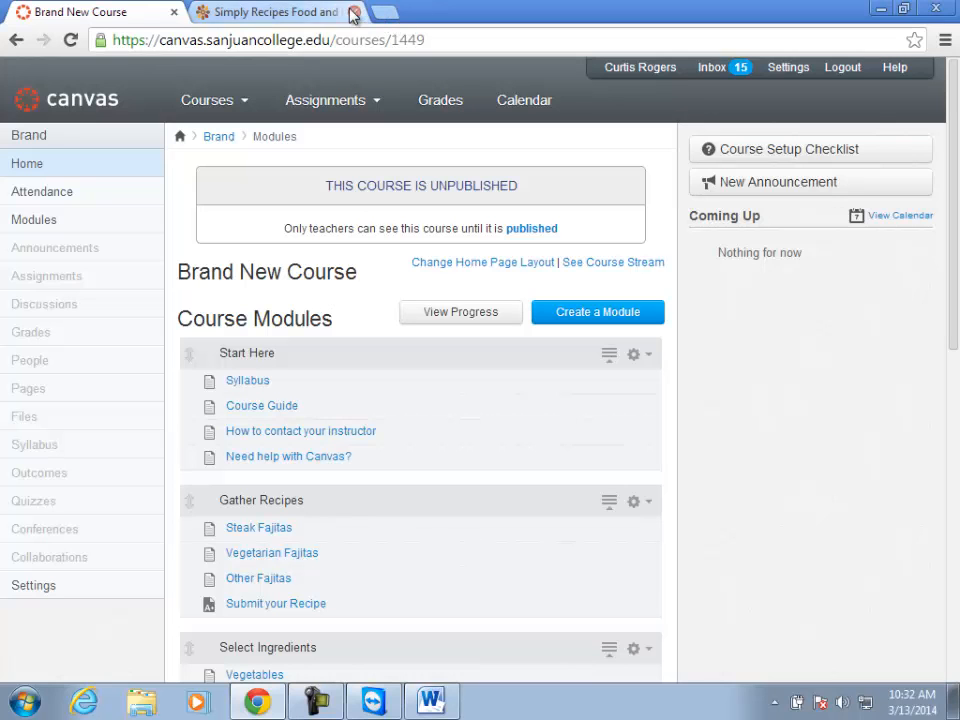
left_click(353, 12)
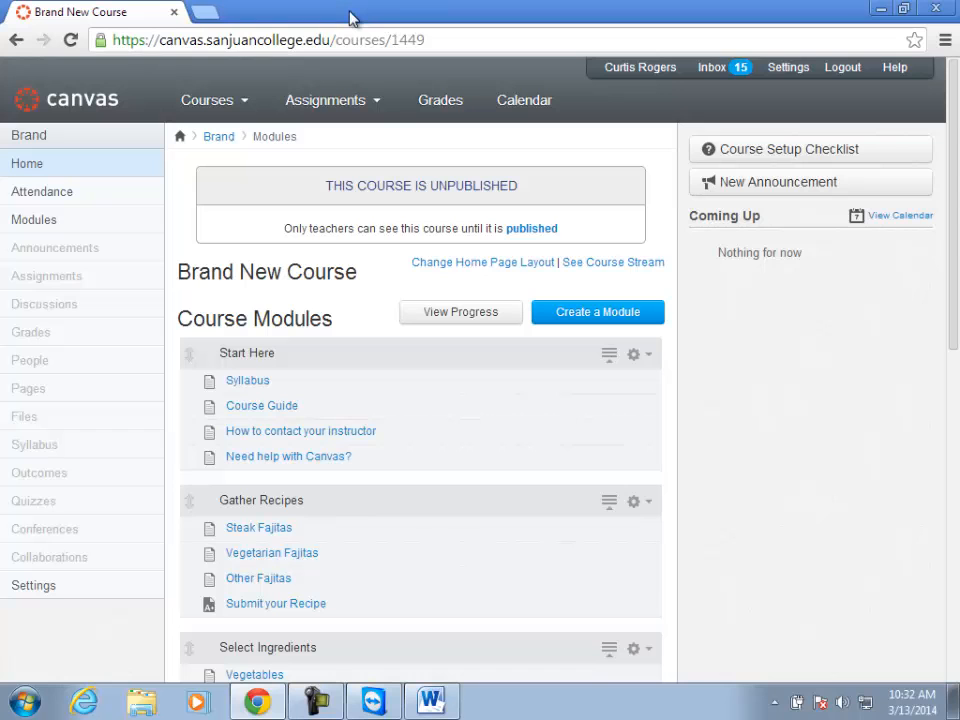